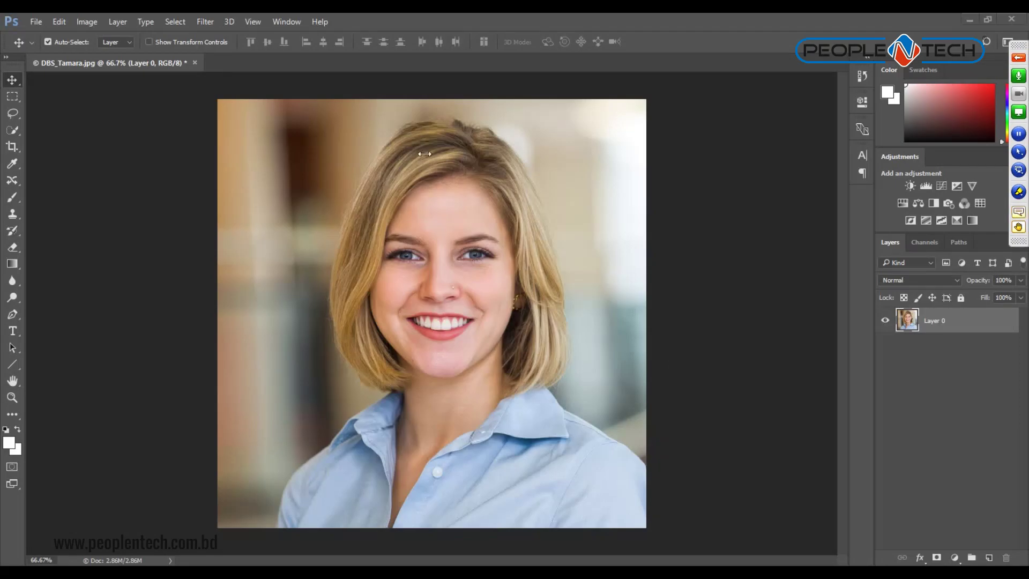
# Close DBS_Tamara.jpg, discarding its unsaved changes.
pyautogui.click(195, 63)
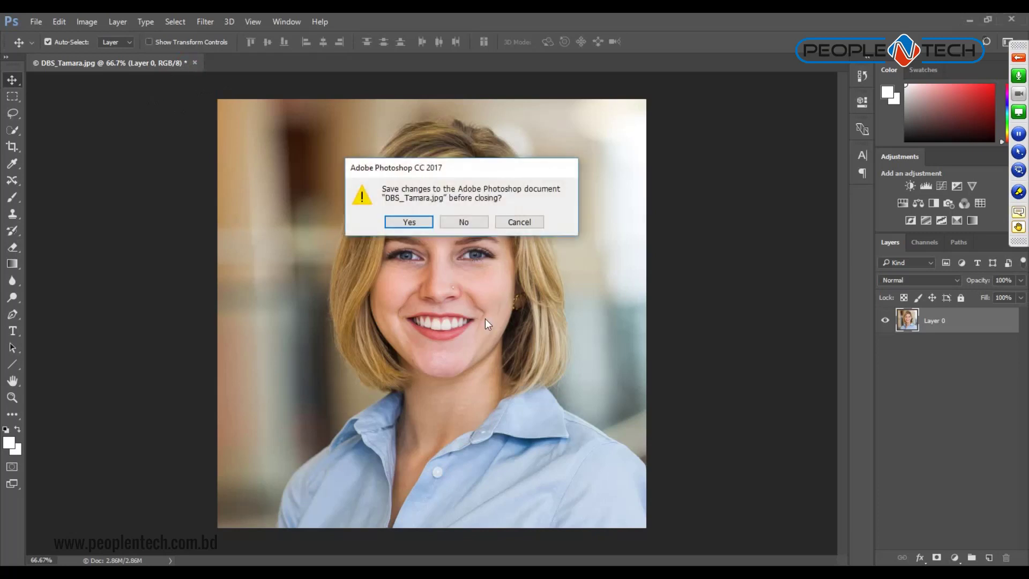
pyautogui.click(466, 221)
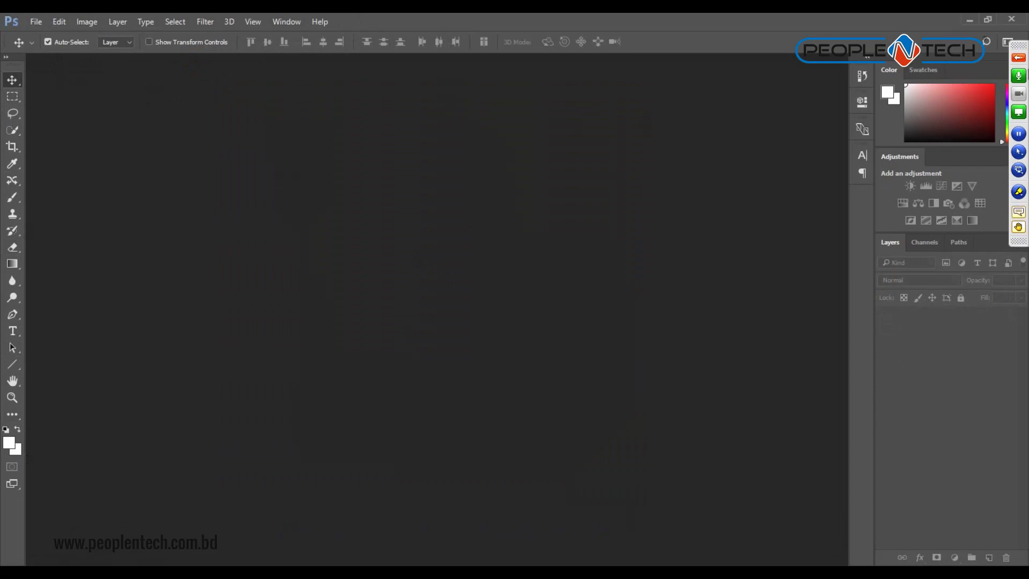
pyautogui.click(35, 21)
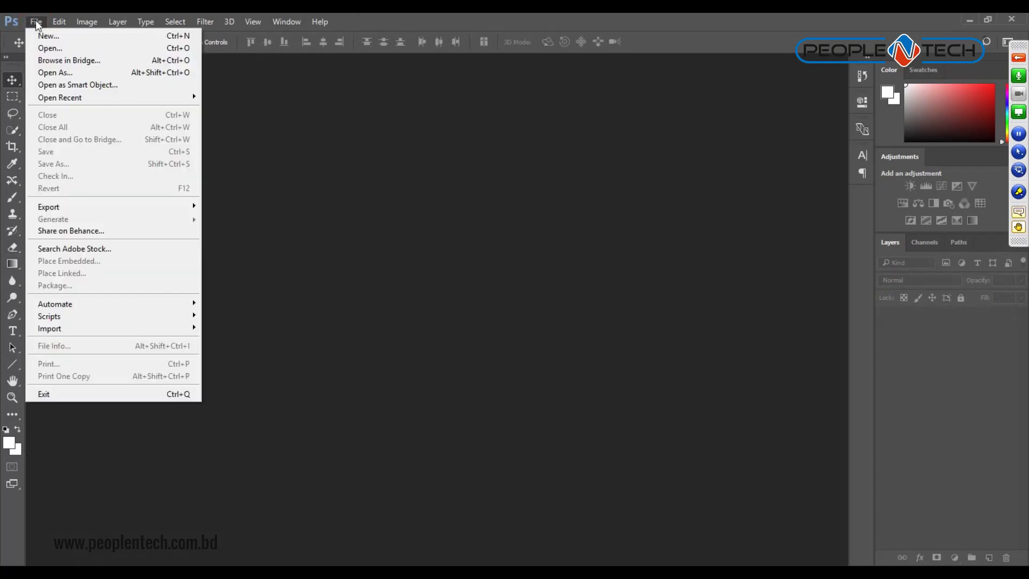
# Reopen DBS_Tamara.jpg from the Scholarship PNTL Photoshop folder.
pyautogui.click(49, 48)
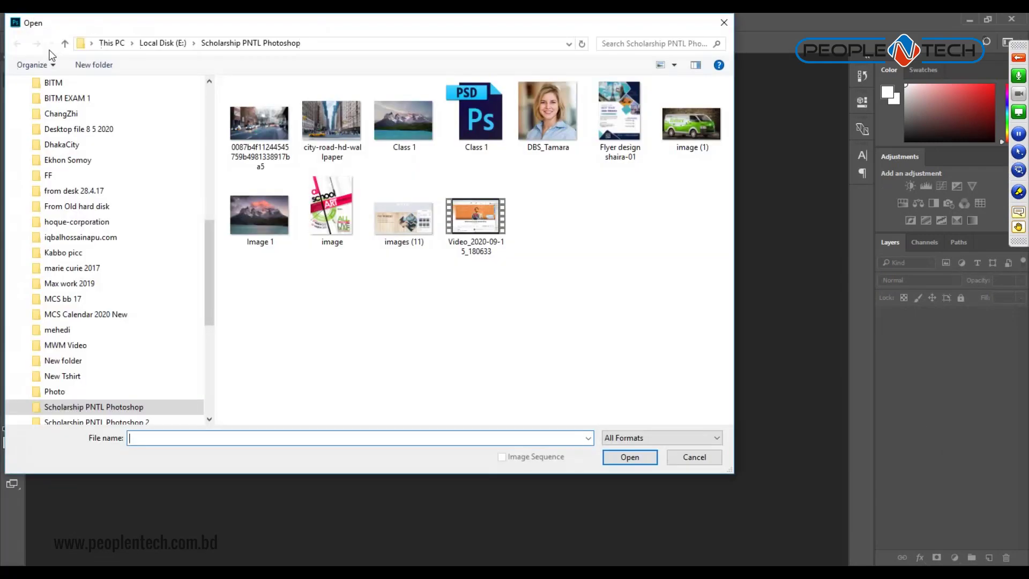
pyautogui.click(558, 116)
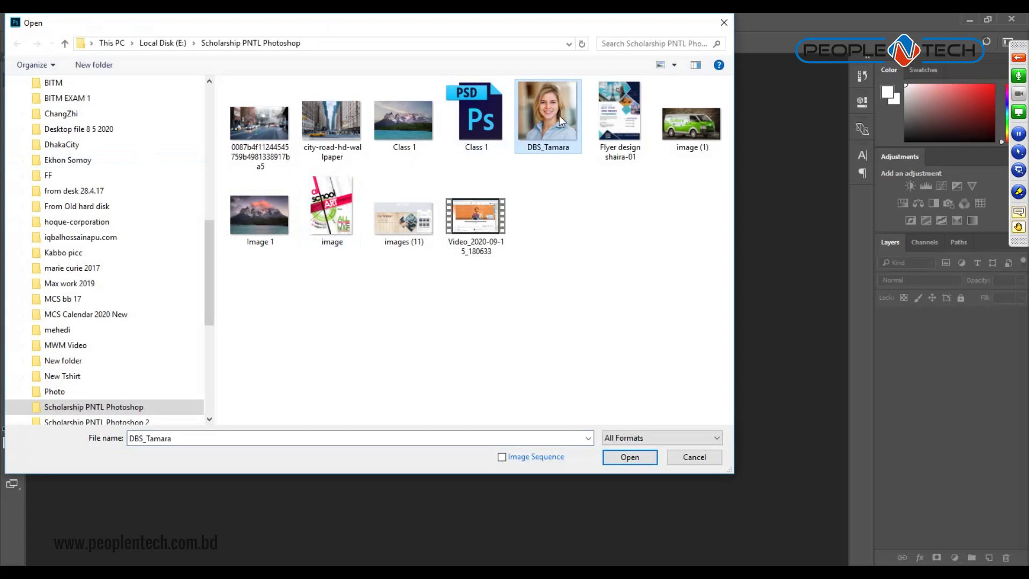
pyautogui.click(630, 457)
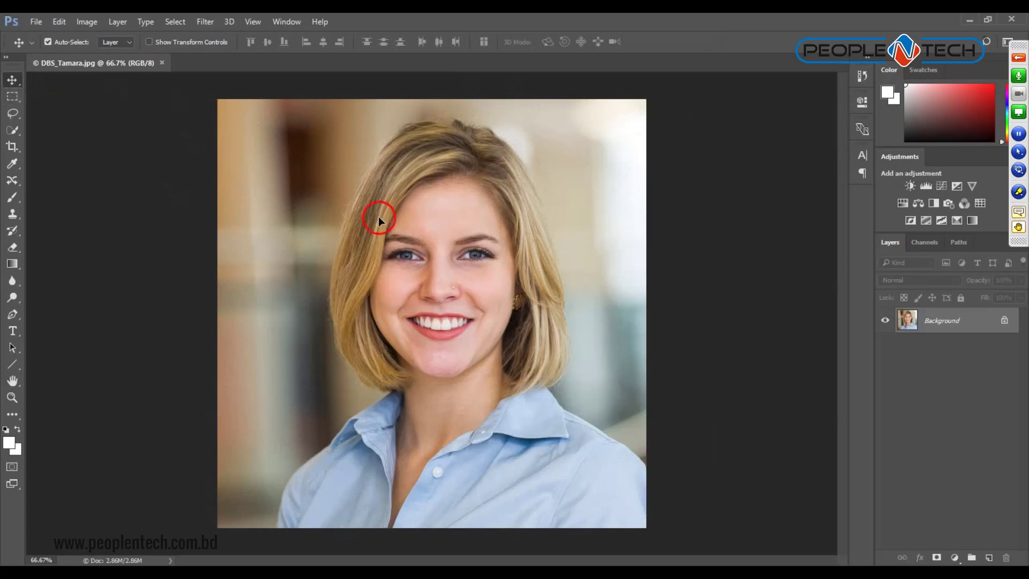
# After the Move tool is blocked twice, unlock the Background layer into Layer 0.
pyautogui.moveTo(378, 217); pyautogui.dragTo(505, 329)
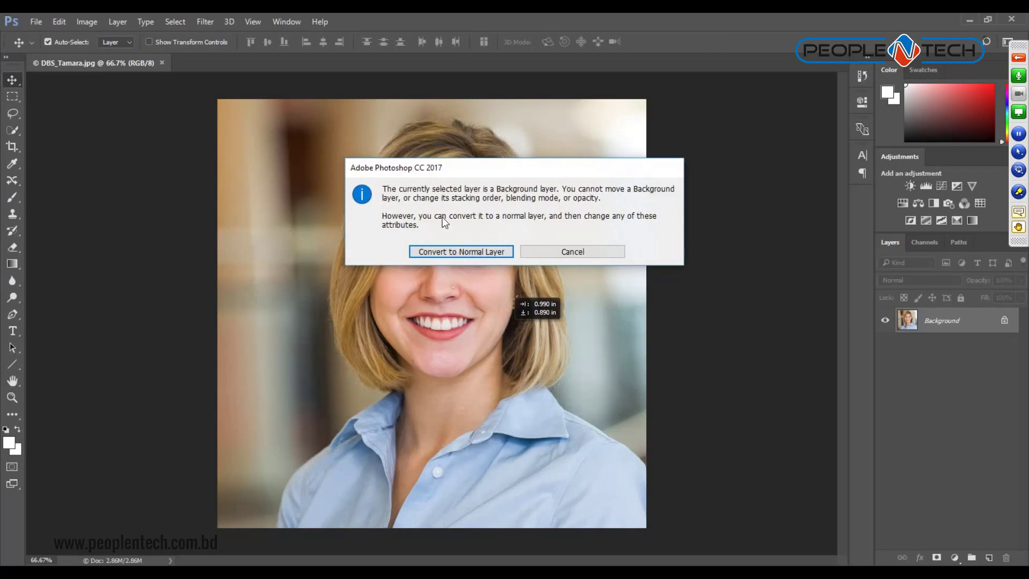
pyautogui.click(585, 252)
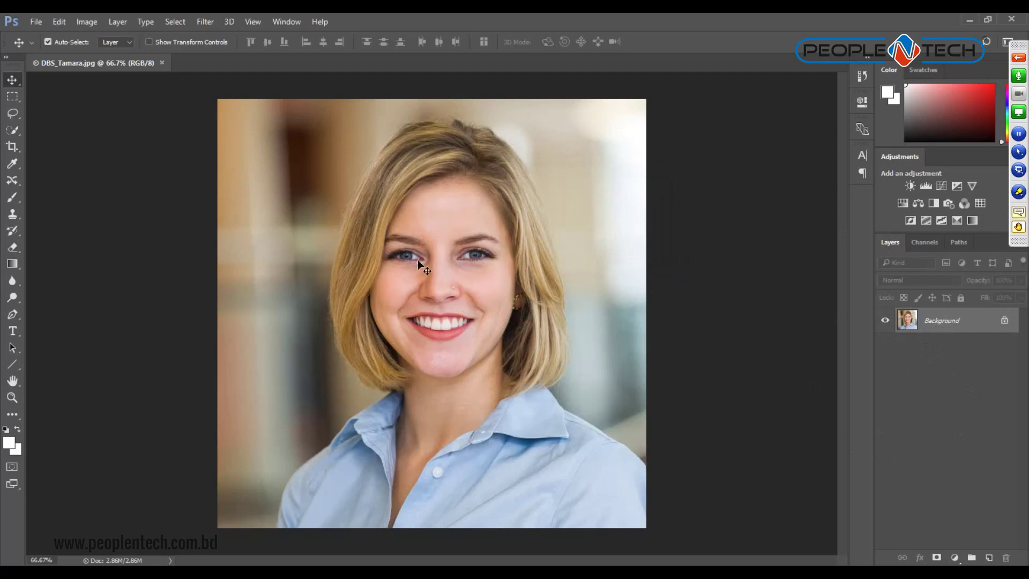
pyautogui.click(394, 227)
pyautogui.click(563, 249)
pyautogui.click(1004, 320)
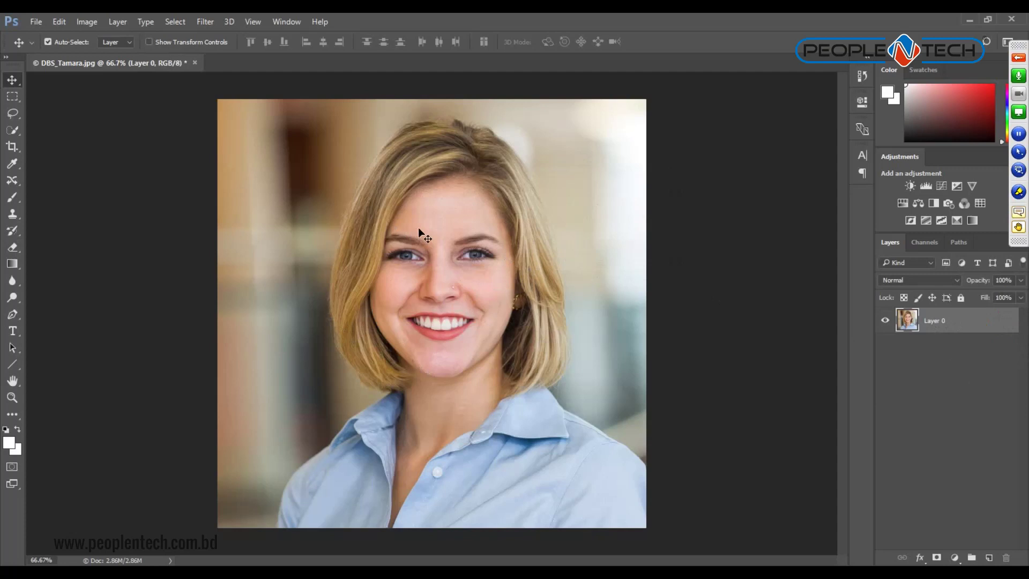
pyautogui.moveTo(418, 227); pyautogui.dragTo(474, 298)
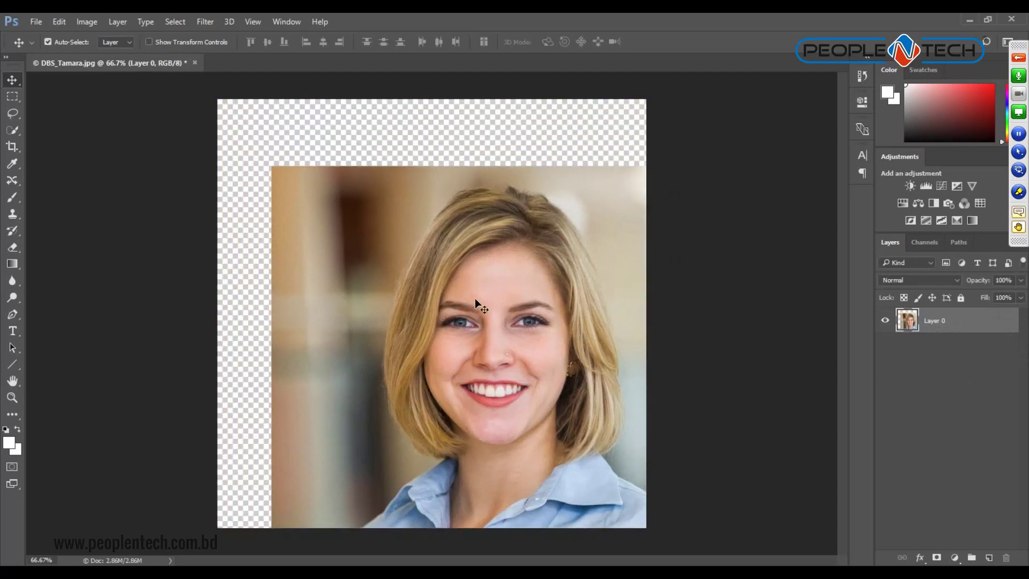
pyautogui.press('ctrl')
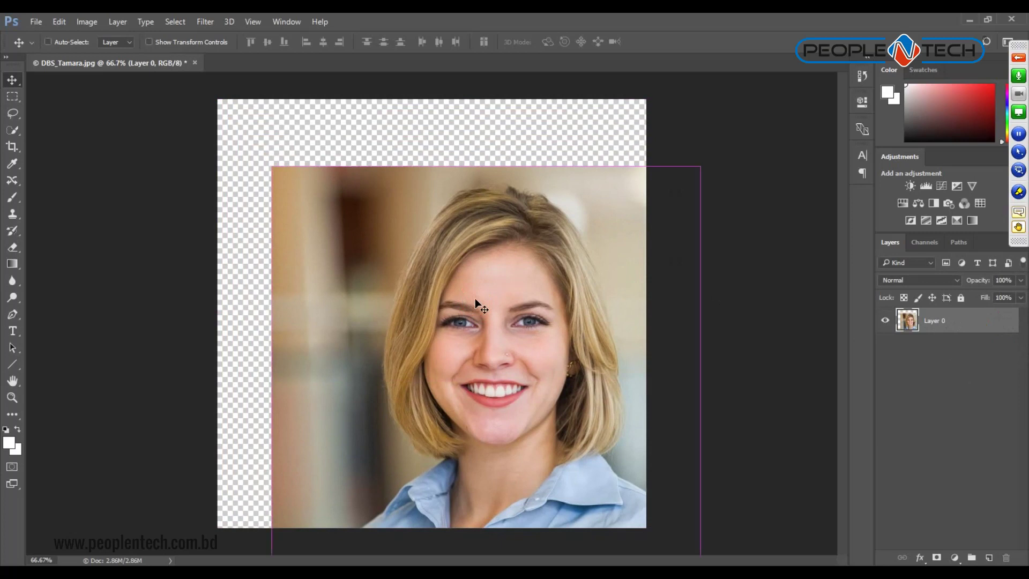
pyautogui.press('ctrl')
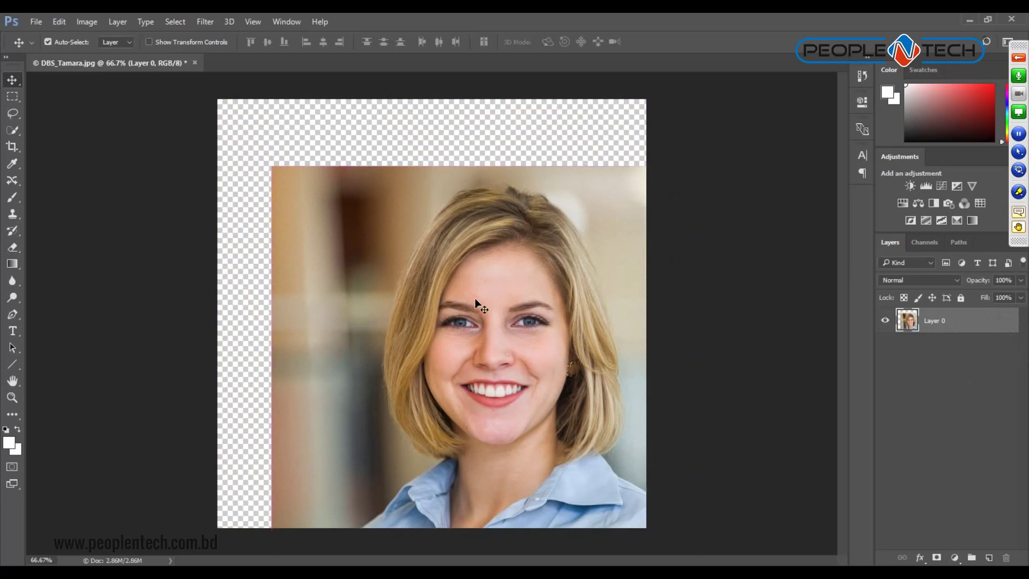
pyautogui.hotkey('ctrl', 'z')
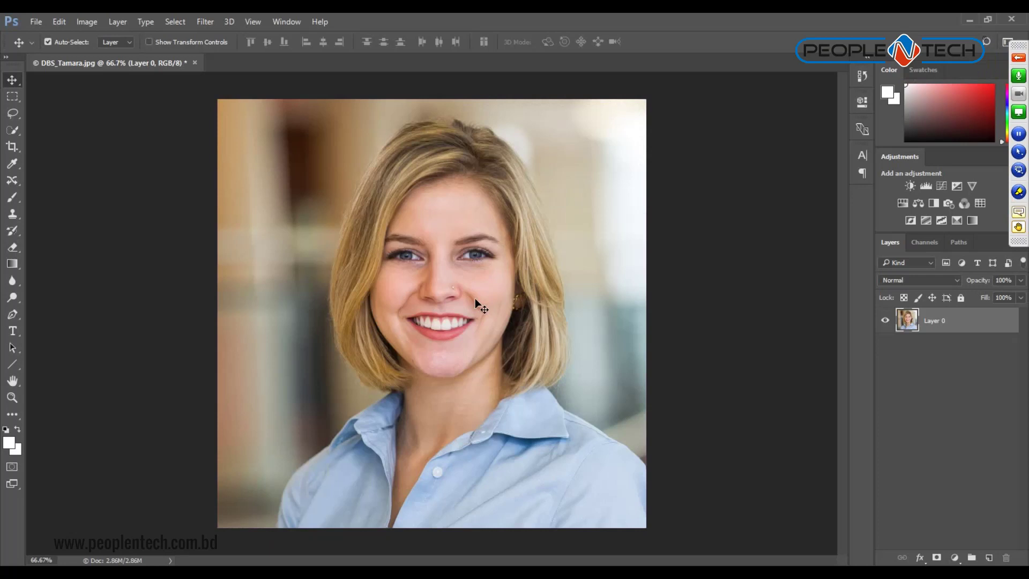
pyautogui.moveTo(475, 297); pyautogui.dragTo(509, 152)
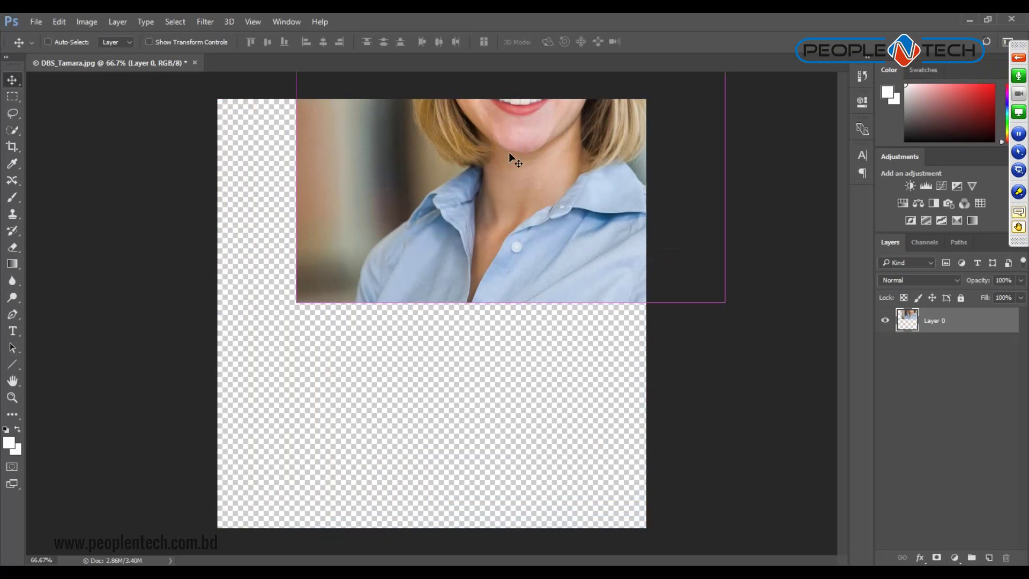
pyautogui.hotkey('ctrl', 'z')
pyautogui.hotkey('ctrl', 'z')
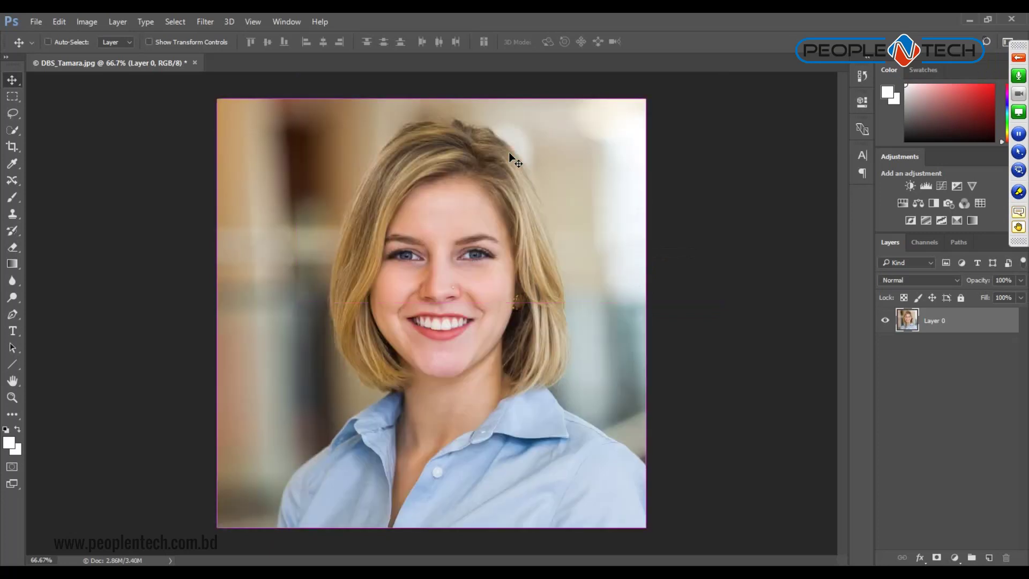
pyautogui.hotkey('ctrl', 'z')
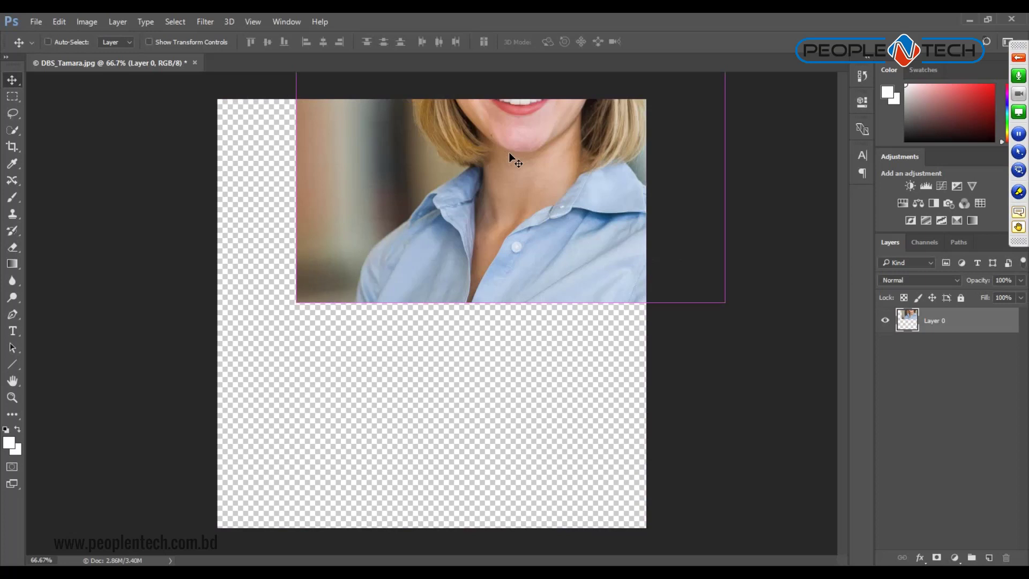
pyautogui.hotkey('ctrl', 'z')
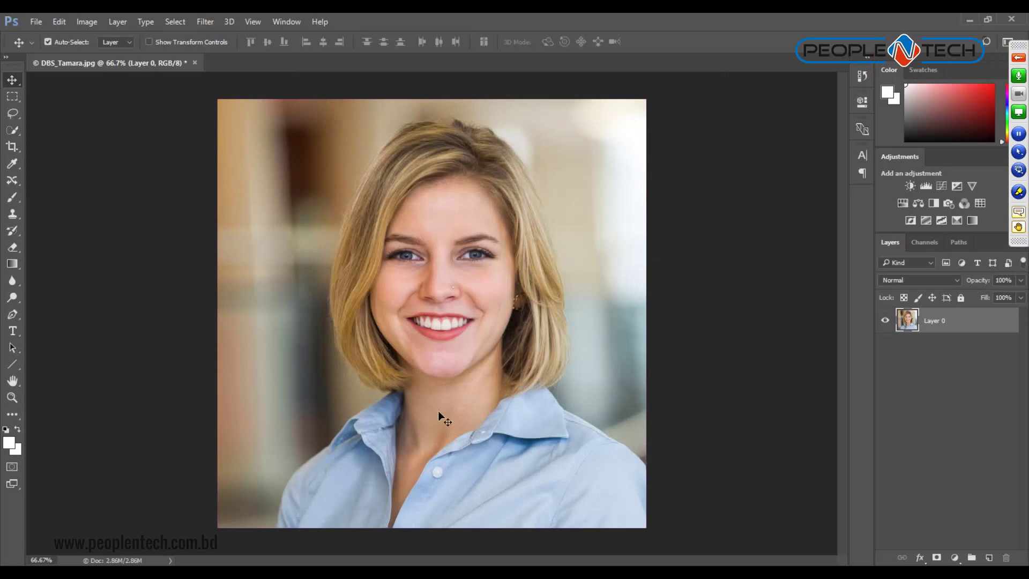
pyautogui.moveTo(439, 411); pyautogui.dragTo(372, 215)
pyautogui.click(457, 392)
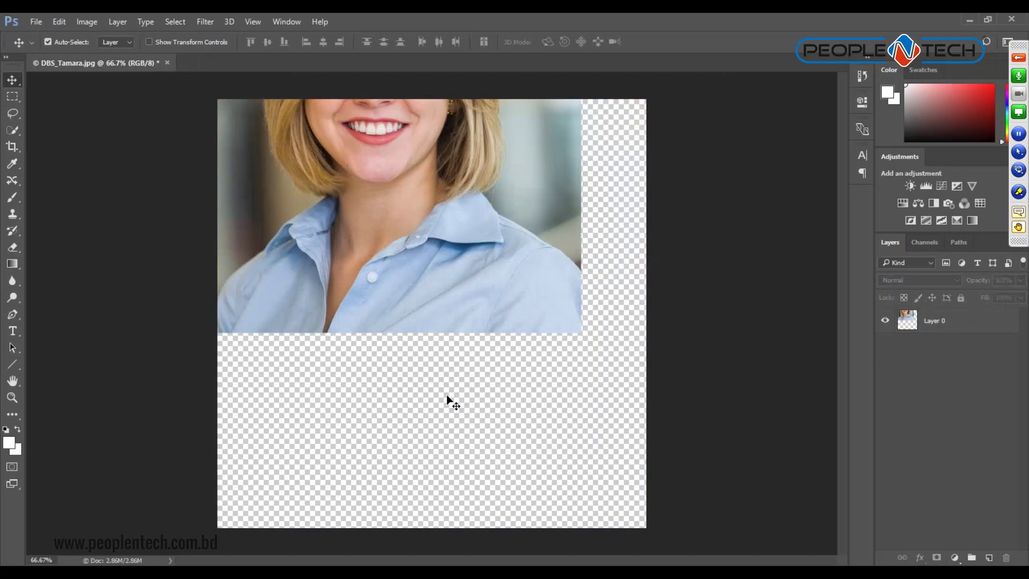
pyautogui.moveTo(457, 217); pyautogui.dragTo(782, 507)
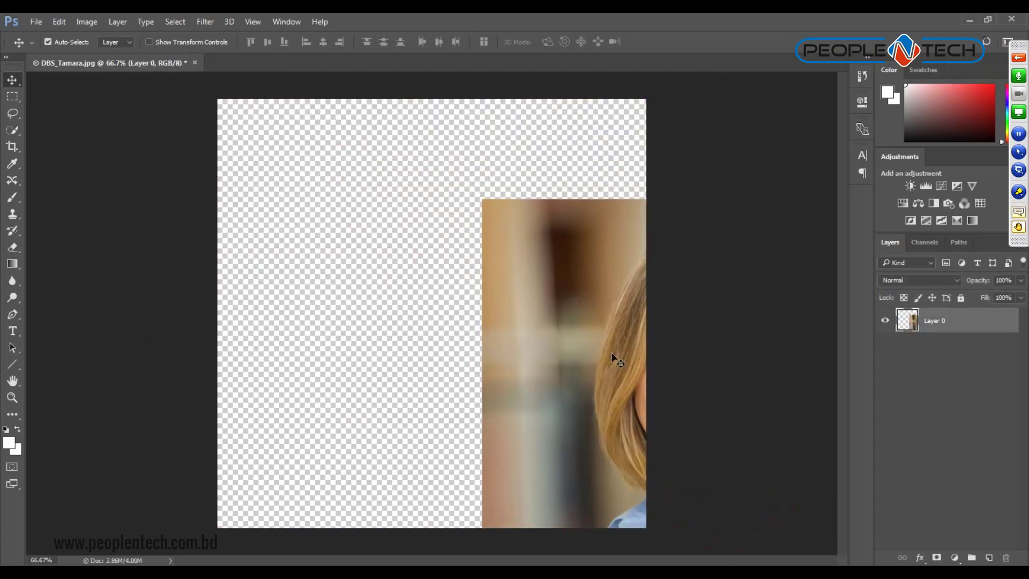
pyautogui.hotkey('ctrl', 'z')
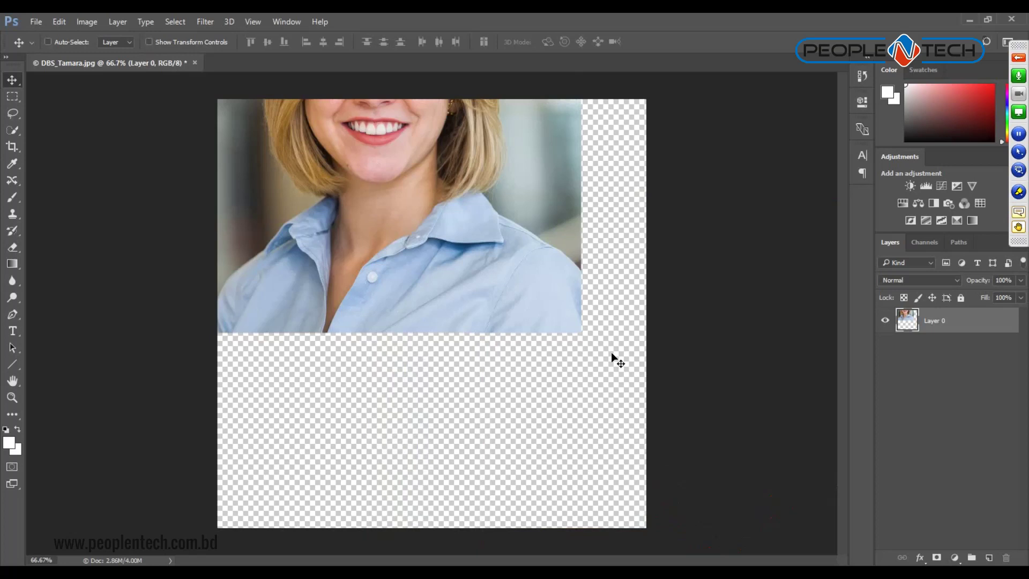
pyautogui.press('ctrl')
pyautogui.hotkey('ctrl', 'z')
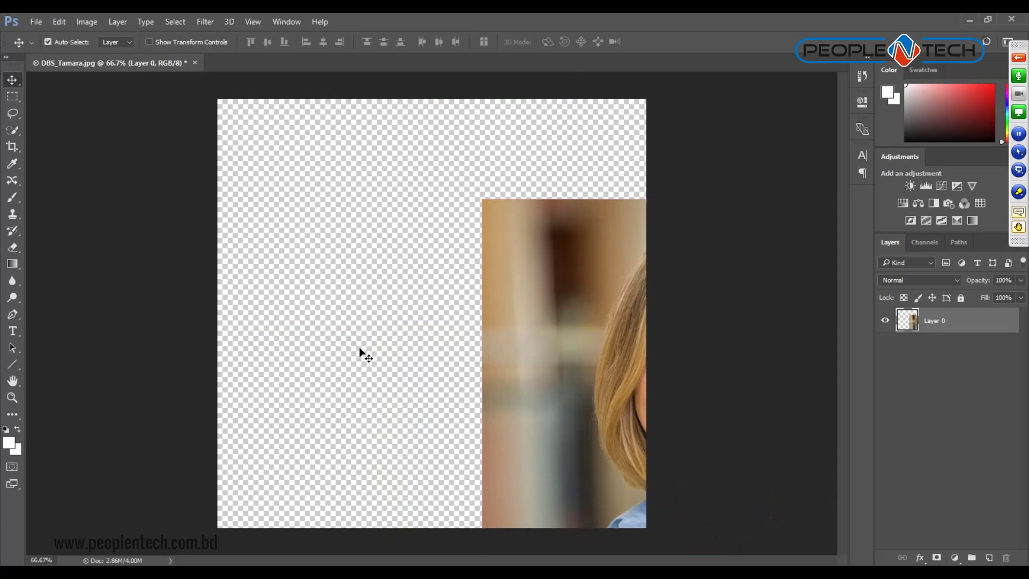
pyautogui.press('ctrl')
pyautogui.hotkey('ctrl', 'alt', 'z')
pyautogui.hotkey('ctrl', 'alt', 'z')
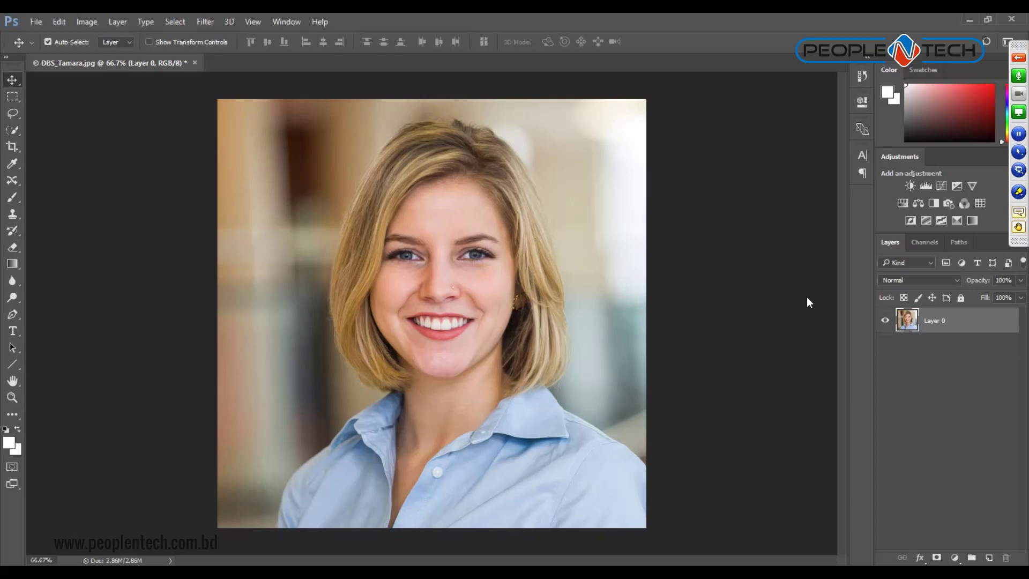
# Rename Layer 0 to 'Photo' and check its visibility by toggling the eye icon.
pyautogui.doubleClick(935, 322)
pyautogui.write('P')
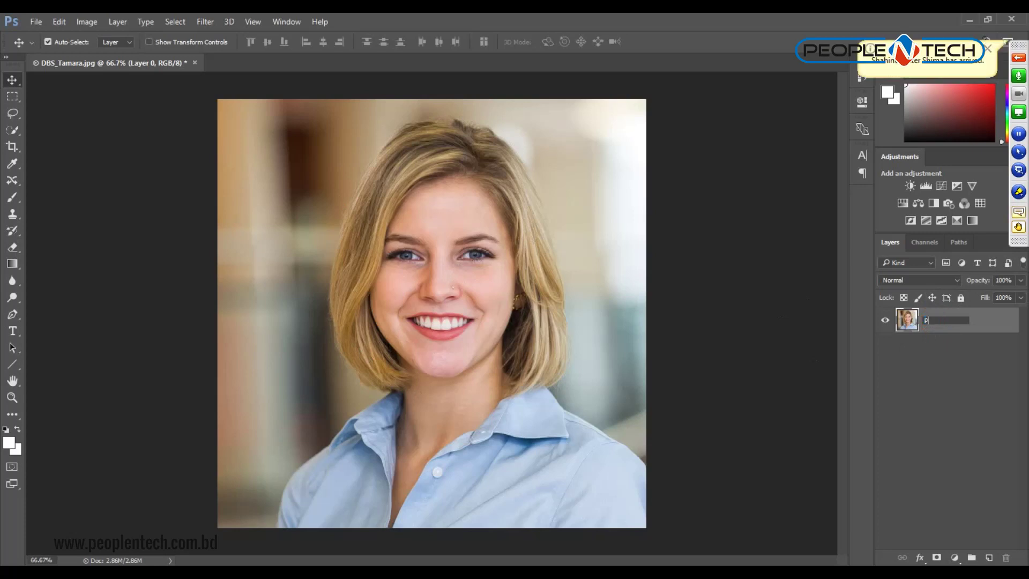
pyautogui.write('hoto')
pyautogui.press('Return')
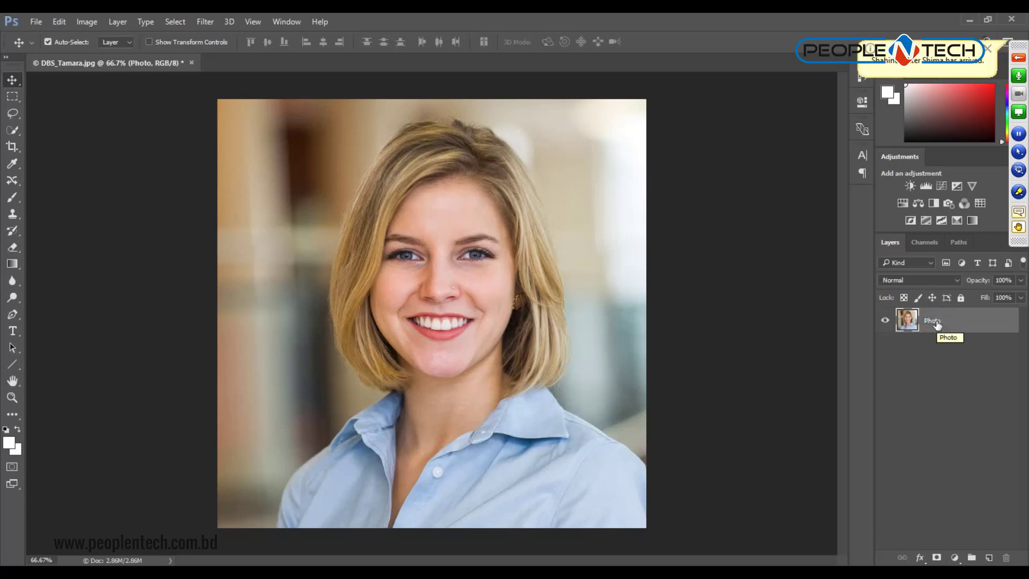
pyautogui.click(886, 321)
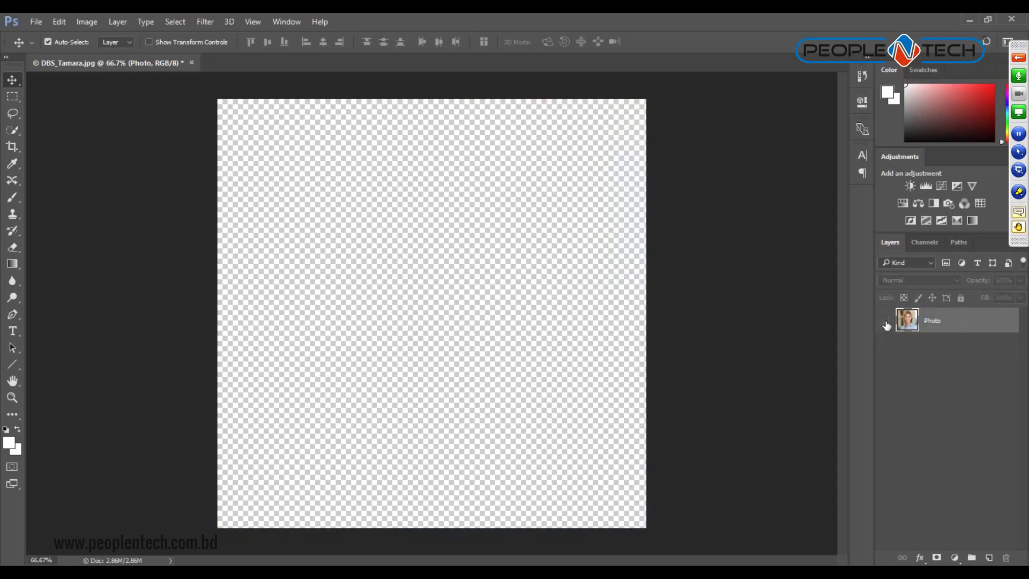
pyautogui.click(885, 321)
pyautogui.click(885, 322)
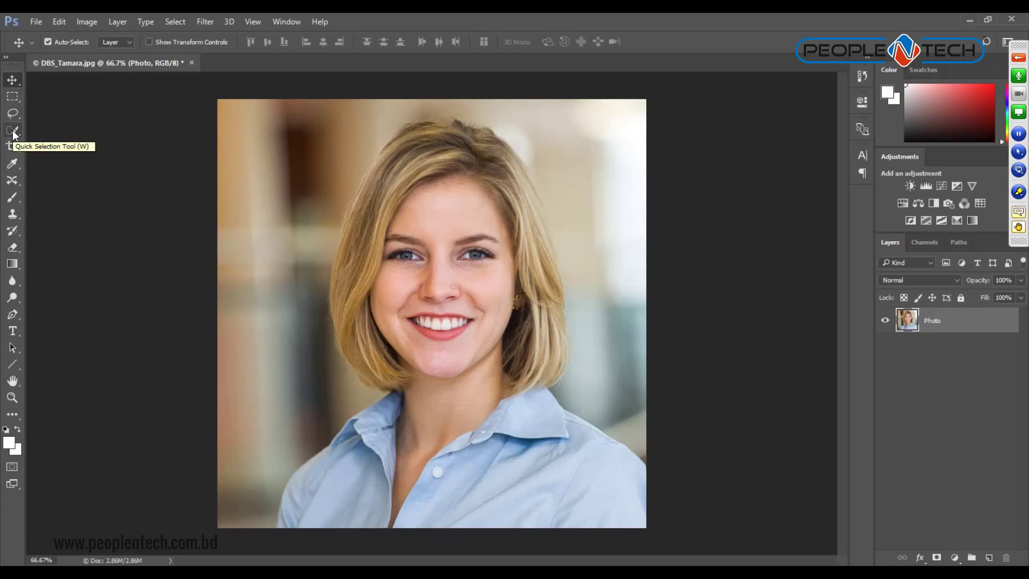
# Select the Quick Selection tool with a 90-px brush.
pyautogui.click(13, 131)
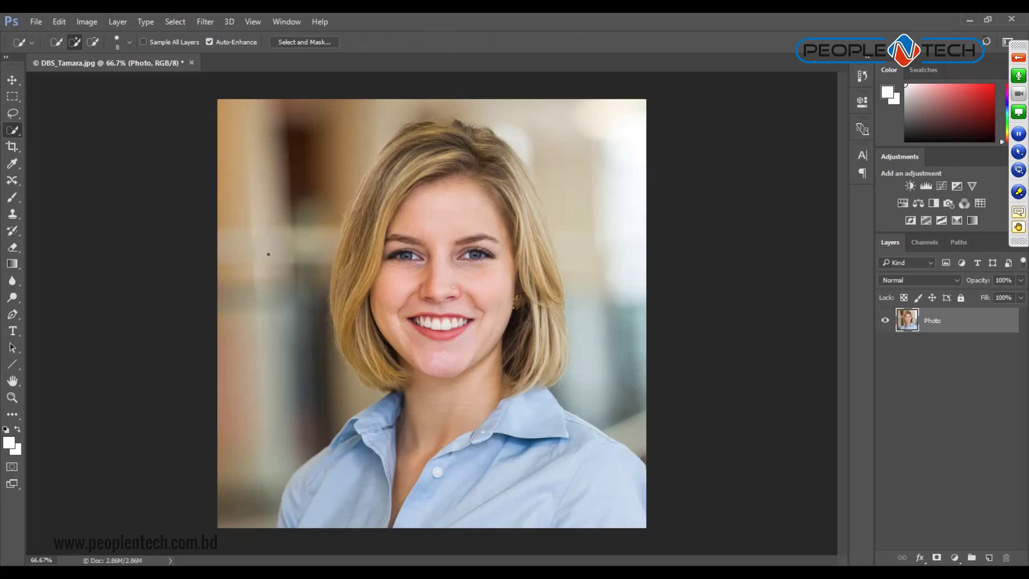
pyautogui.press(']')
pyautogui.press(']')
pyautogui.press(']')
pyautogui.press(']')
pyautogui.press(']')
pyautogui.press(']')
pyautogui.press(']')
pyautogui.press(']')
pyautogui.press(']')
pyautogui.press(']')
pyautogui.press(']')
pyautogui.press(']')
pyautogui.press(']')
pyautogui.press(']')
pyautogui.press(']')
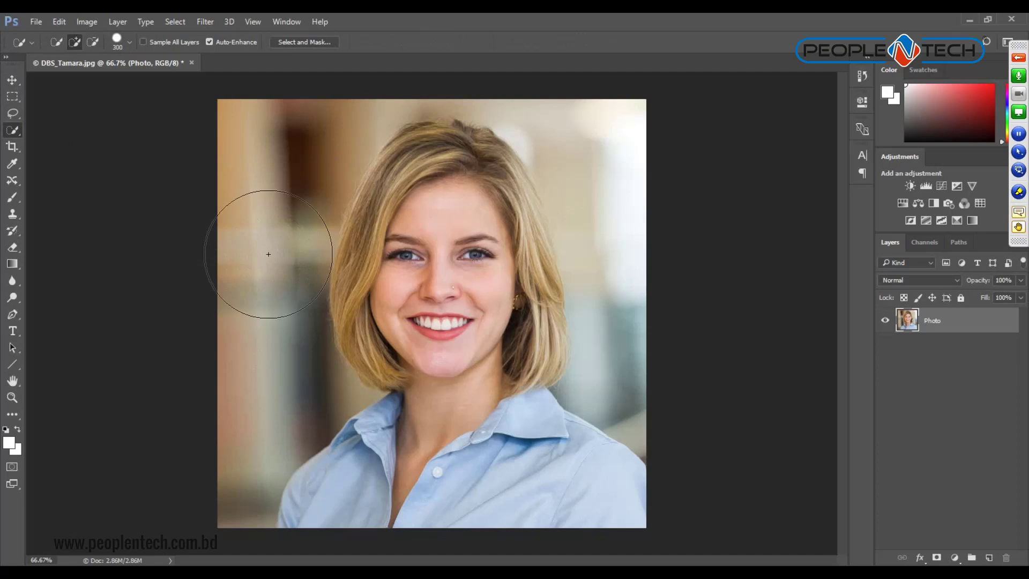
pyautogui.press('[')
pyautogui.press('[')
pyautogui.press('[')
pyautogui.press('[')
pyautogui.press('[')
pyautogui.press('[')
pyautogui.press('[')
pyautogui.press('[')
pyautogui.press('[')
pyautogui.press('[')
pyautogui.press('[')
pyautogui.press('[')
pyautogui.press('[')
pyautogui.press('[')
pyautogui.press('[')
pyautogui.press('[')
pyautogui.press('[')
pyautogui.press(']')
pyautogui.press(']')
pyautogui.press(']')
pyautogui.press(']')
pyautogui.press(']')
pyautogui.press(']')
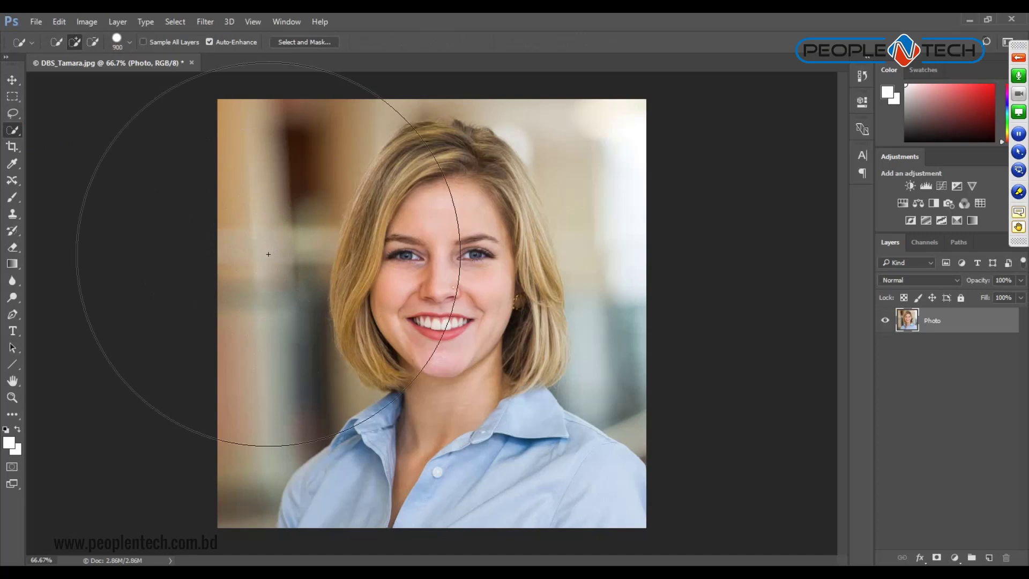
pyautogui.press('[')
pyautogui.press('[')
pyautogui.press('[')
pyautogui.press('[')
pyautogui.press('[')
pyautogui.press('[')
pyautogui.press('[')
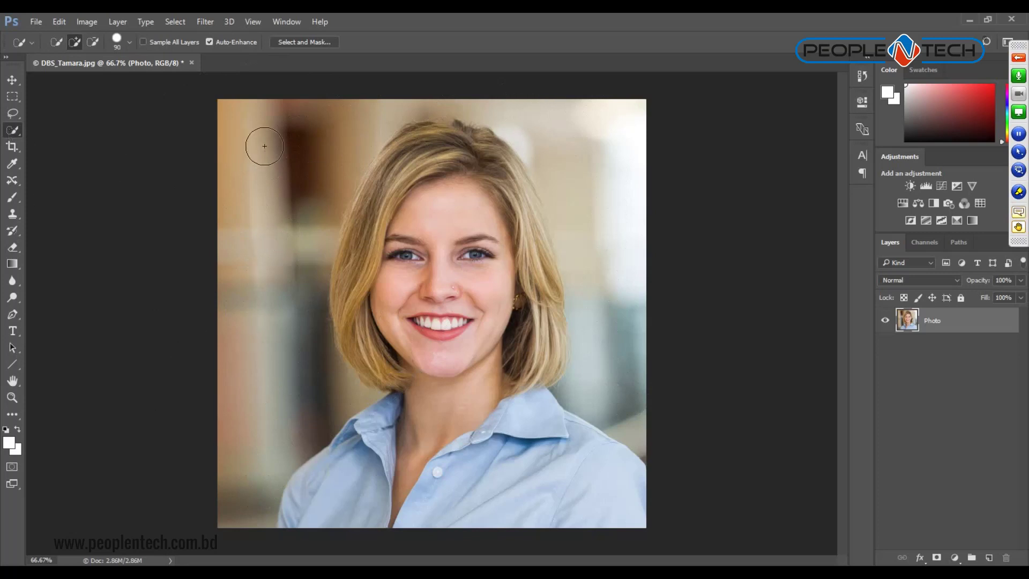
# Quick-select the top background, then subtract along the left hair edge with a smaller brush.
pyautogui.moveTo(240, 113)
pyautogui.mouseDown()
pyautogui.moveTo(246, 188)
pyautogui.moveTo(285, 280)
pyautogui.moveTo(292, 368)
pyautogui.mouseUp()
pyautogui.moveTo(466, 85)
pyautogui.mouseDown()
pyautogui.moveTo(578, 126)
pyautogui.moveTo(600, 149)
pyautogui.moveTo(622, 351)
pyautogui.mouseUp()
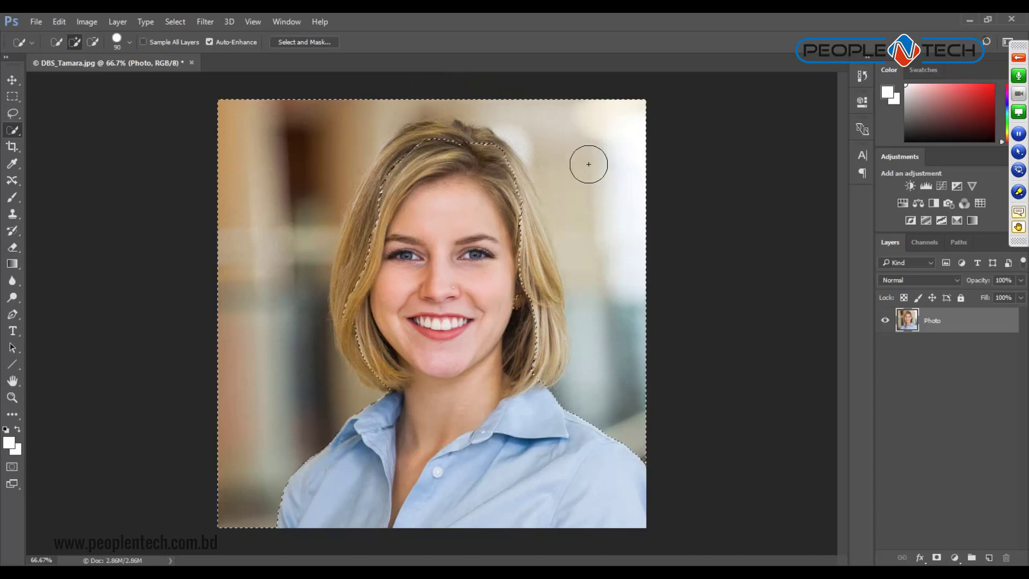
pyautogui.press('[')
pyautogui.press('[')
pyautogui.press('[')
pyautogui.press('[')
pyautogui.press('[')
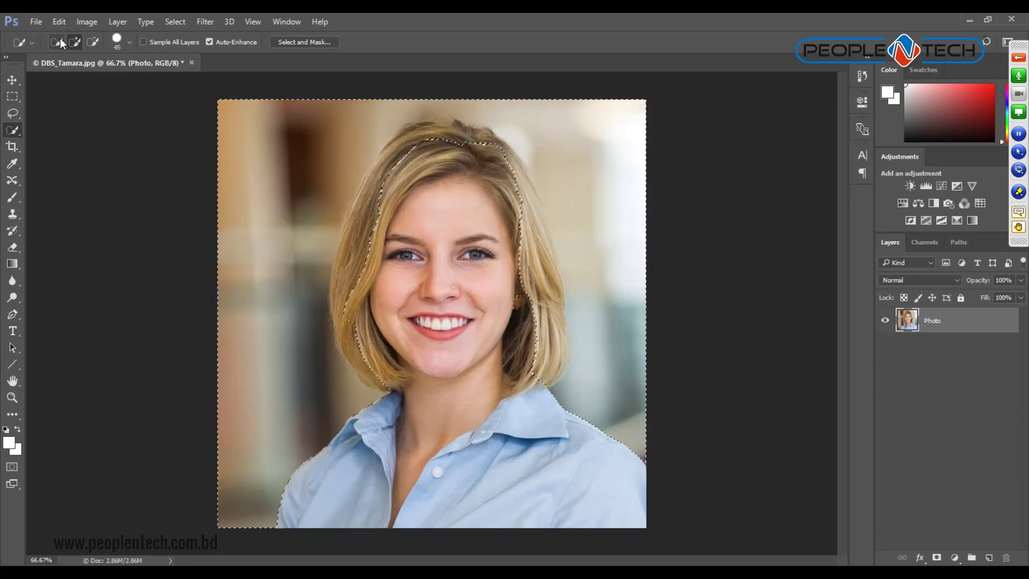
pyautogui.click(95, 40)
pyautogui.moveTo(414, 142)
pyautogui.mouseDown()
pyautogui.moveTo(359, 269)
pyautogui.moveTo(346, 273)
pyautogui.mouseUp()
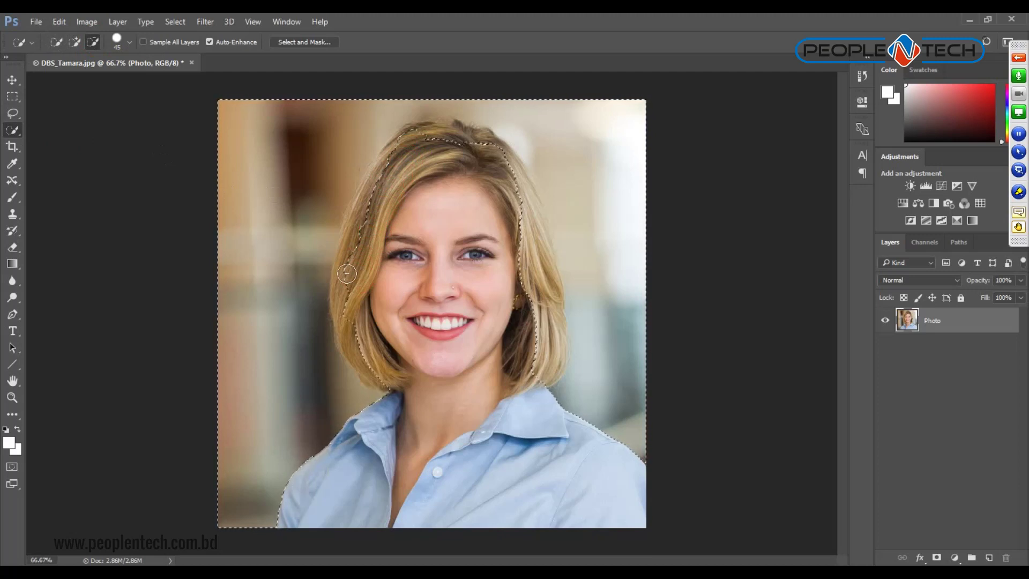
pyautogui.hotkey('ctrl', '+')
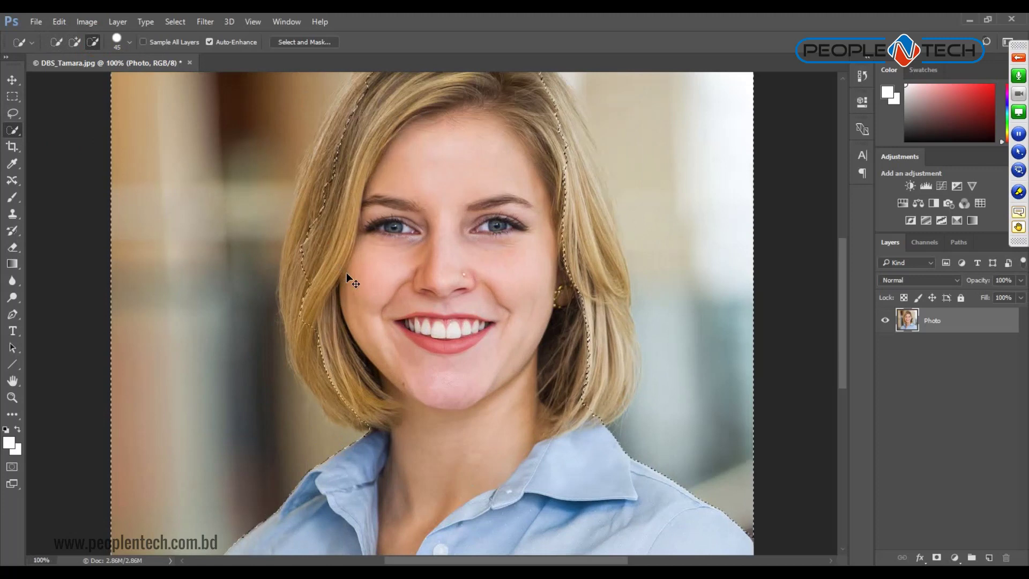
pyautogui.hotkey('ctrl', '-')
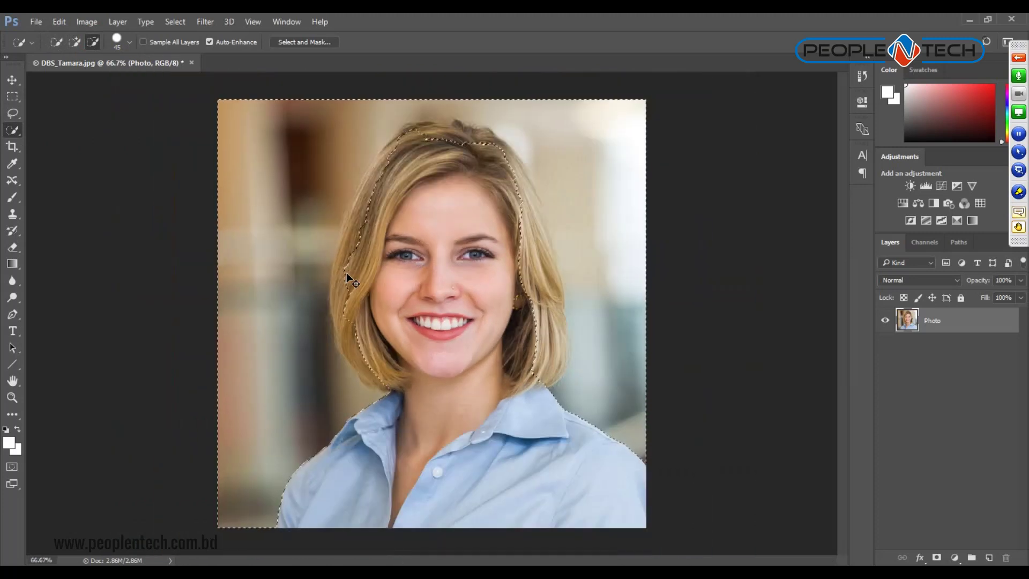
pyautogui.hotkey('ctrl', '+')
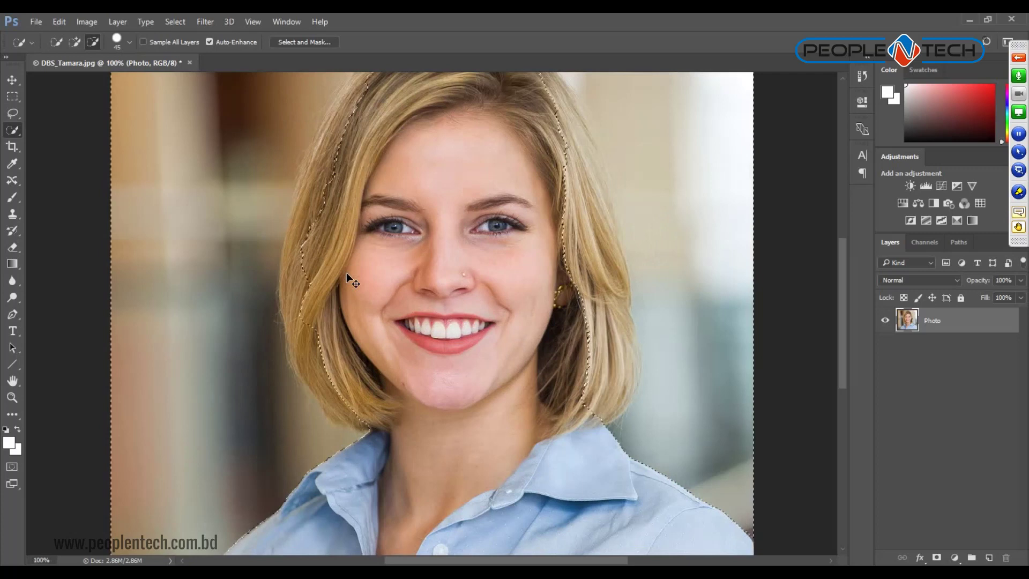
pyautogui.hotkey('ctrl', '+')
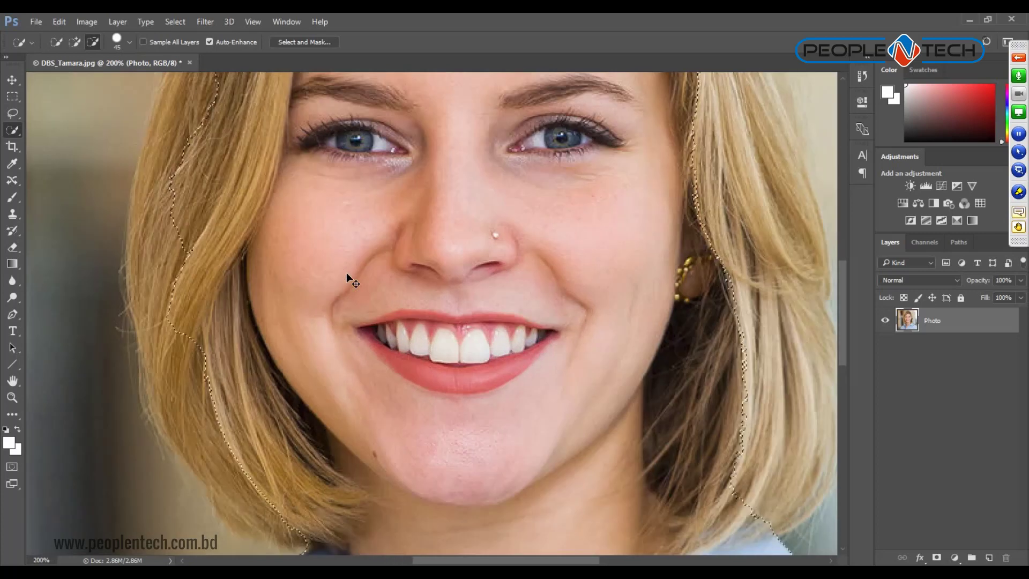
pyautogui.hotkey('ctrl', '-')
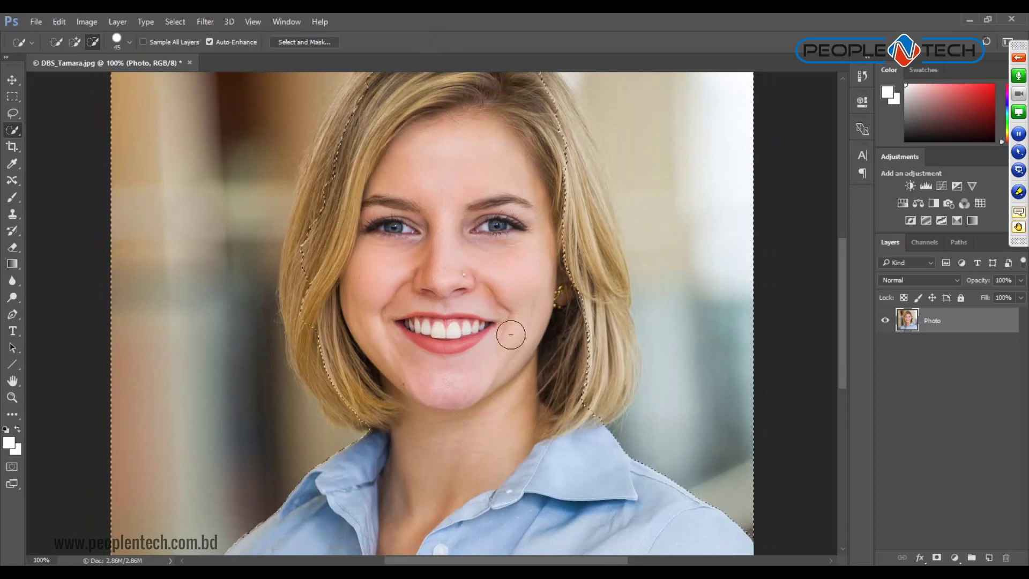
pyautogui.click(12, 380)
pyautogui.moveTo(454, 156); pyautogui.dragTo(456, 217)
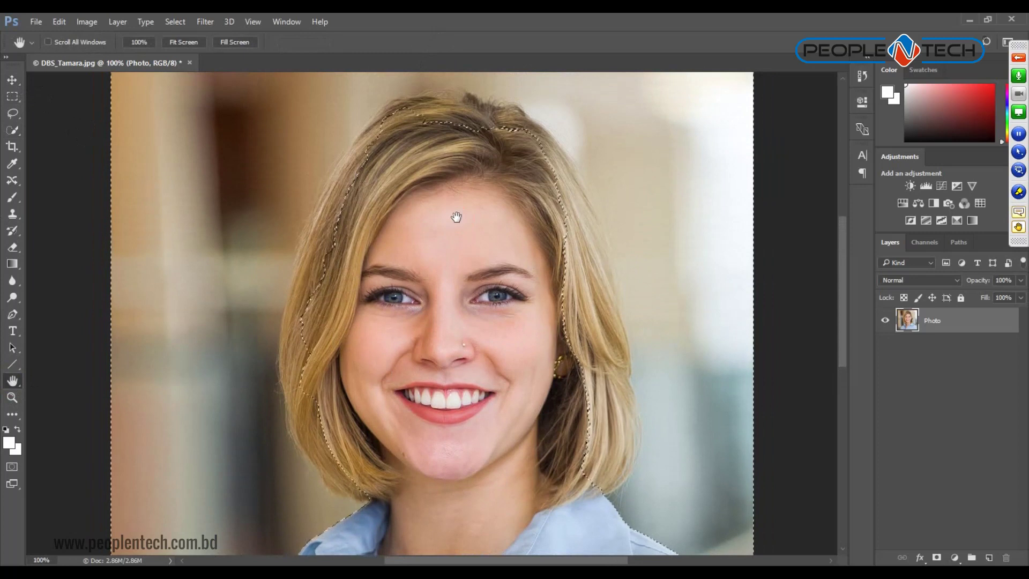
pyautogui.click(11, 398)
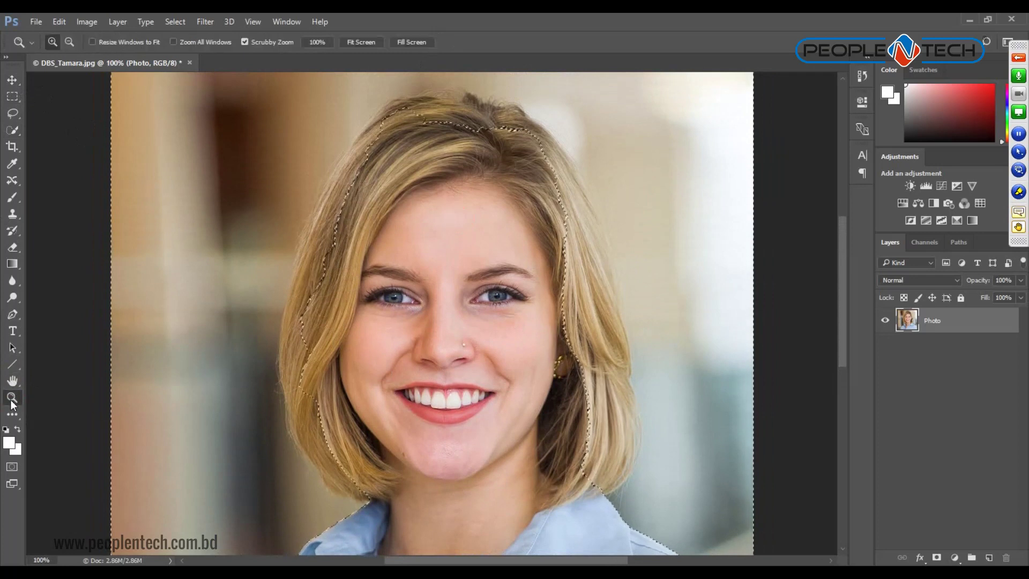
pyautogui.click(476, 296)
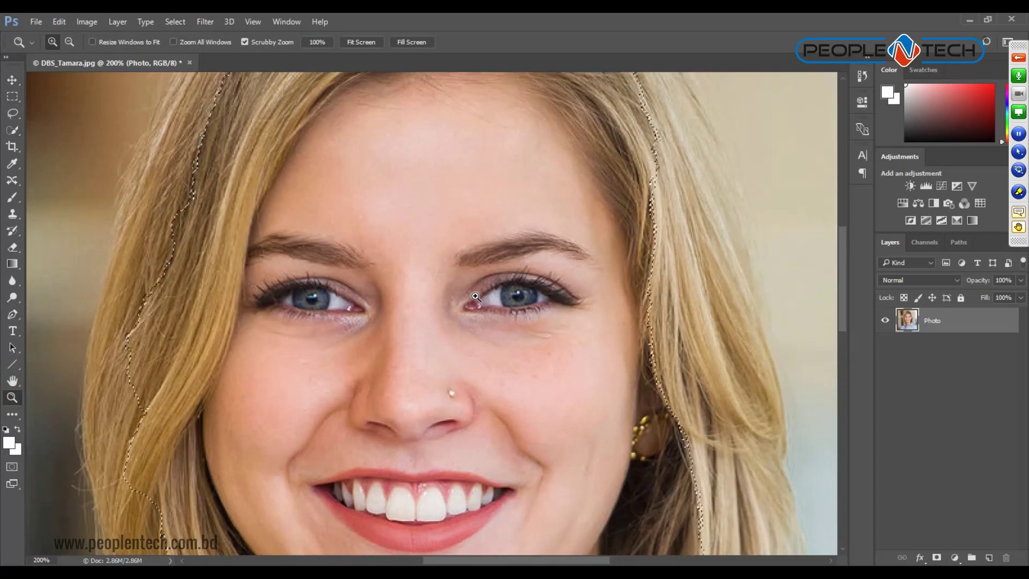
pyautogui.press('alt')
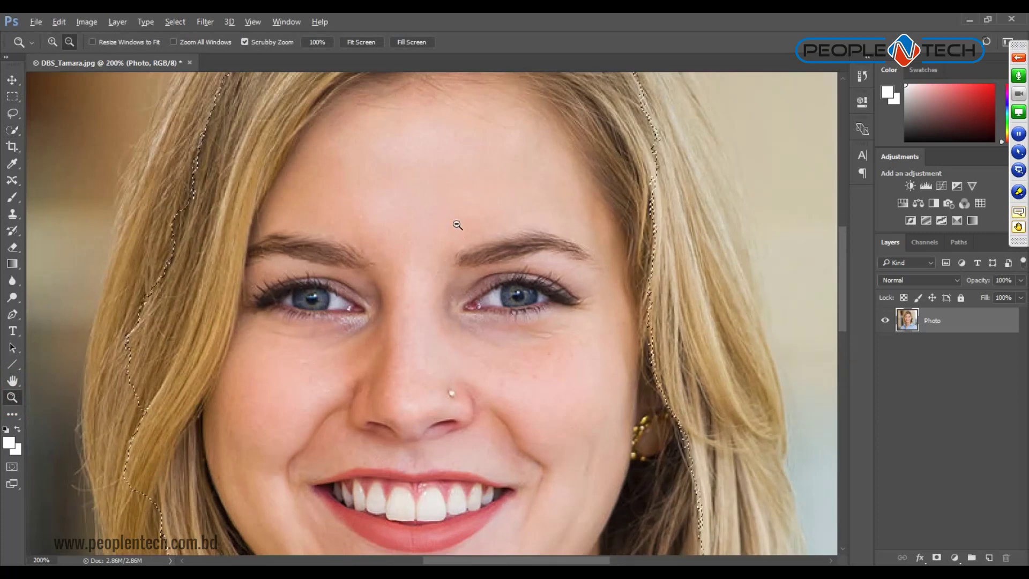
pyautogui.keyDown('alt'); pyautogui.click(448, 198); pyautogui.keyUp('alt')
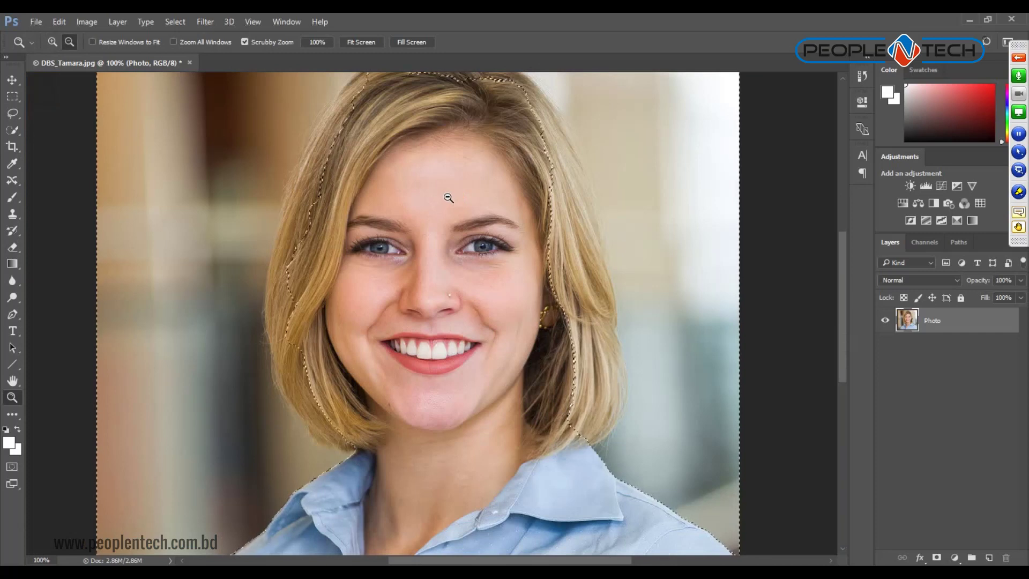
pyautogui.click(12, 383)
pyautogui.moveTo(459, 199)
pyautogui.mouseDown()
pyautogui.moveTo(545, 219)
pyautogui.moveTo(486, 252)
pyautogui.mouseUp()
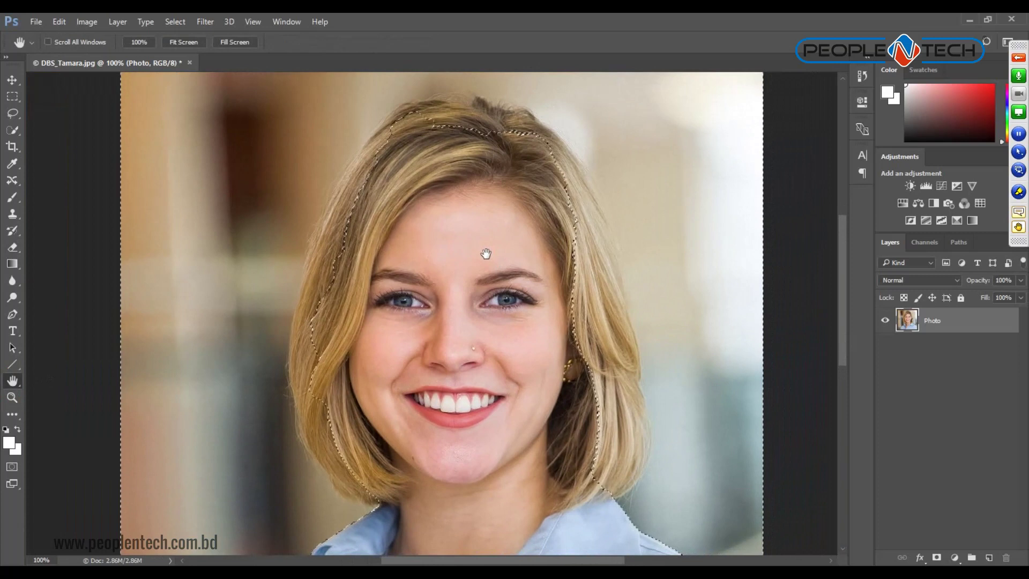
pyautogui.click(12, 130)
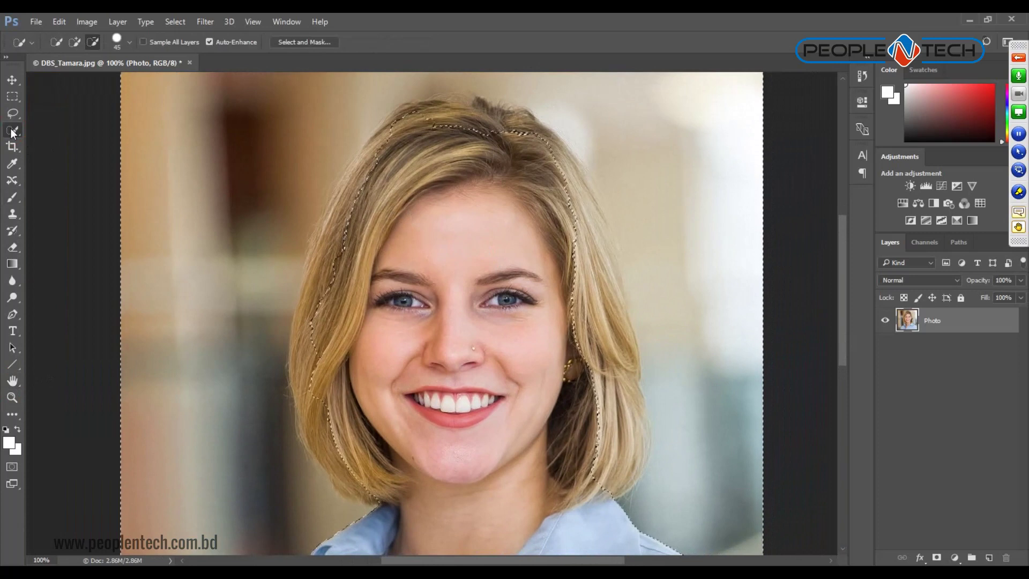
# In Subtract mode, tighten the selection along the left hair edge with a smaller brush.
pyautogui.click(93, 43)
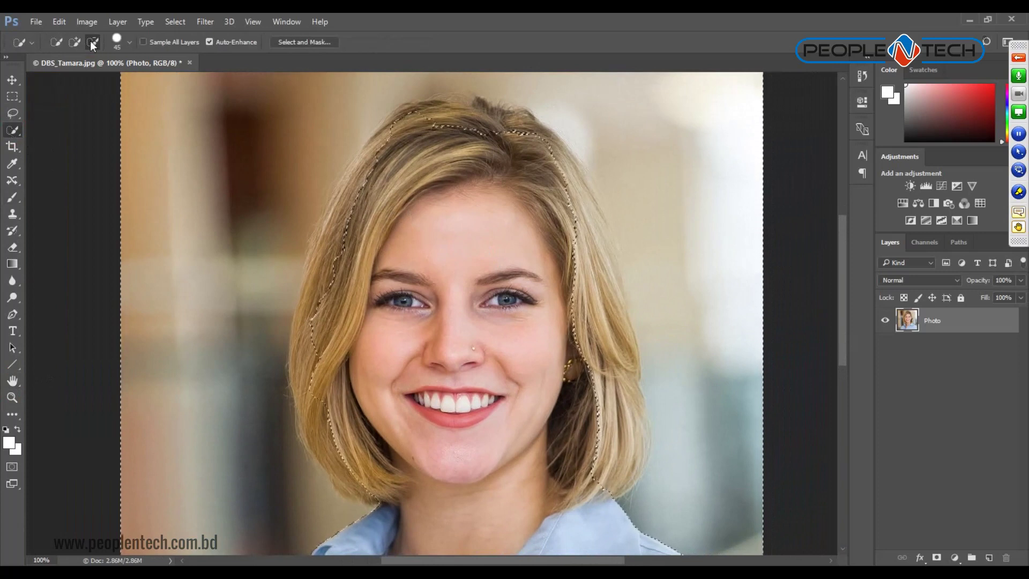
pyautogui.moveTo(385, 140); pyautogui.dragTo(355, 203)
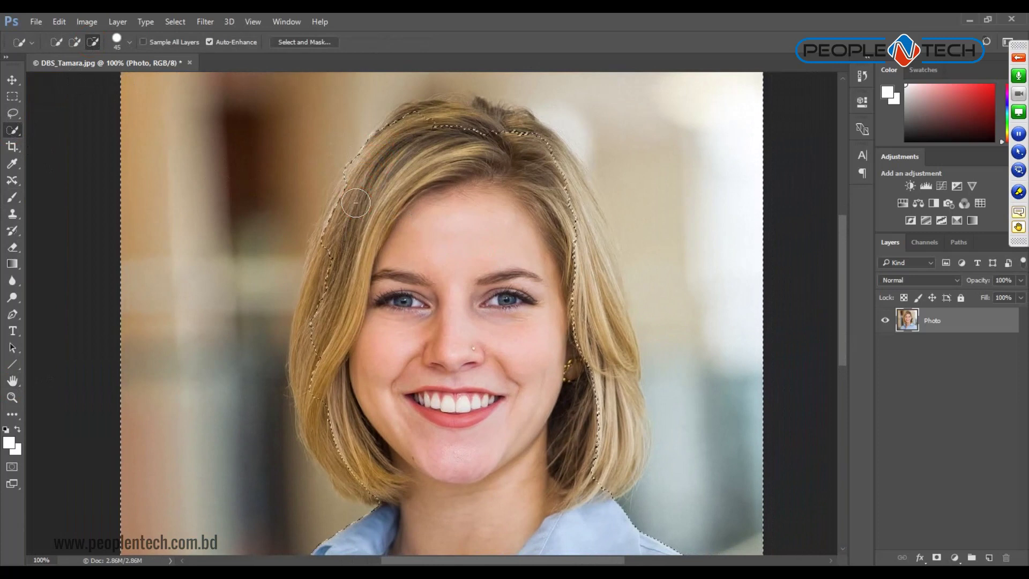
pyautogui.press('[')
pyautogui.press('[')
pyautogui.press('[')
pyautogui.press('[')
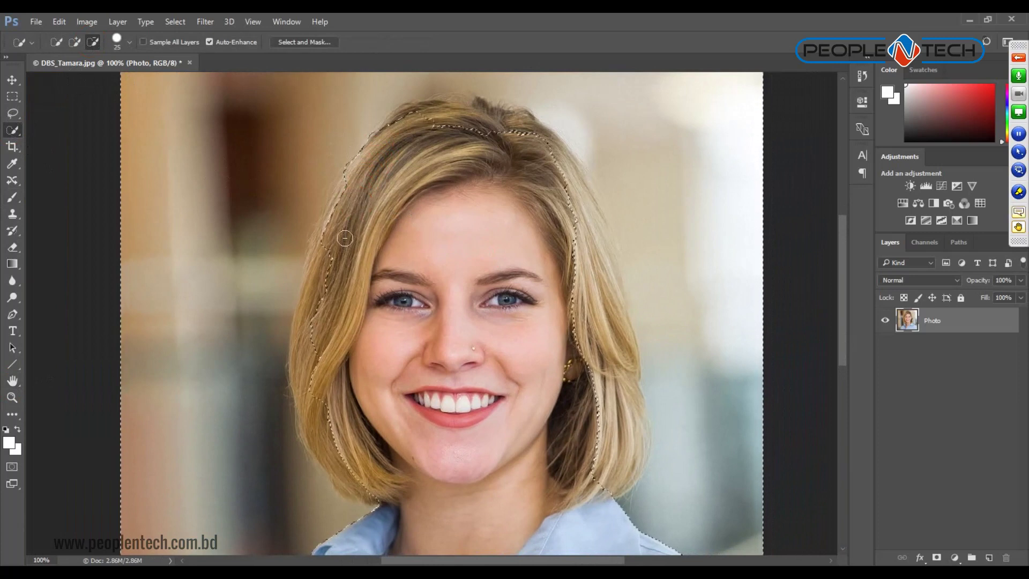
pyautogui.moveTo(329, 247)
pyautogui.mouseDown()
pyautogui.moveTo(308, 326)
pyautogui.moveTo(307, 396)
pyautogui.moveTo(366, 493)
pyautogui.mouseUp()
pyautogui.moveTo(321, 257)
pyautogui.mouseDown()
pyautogui.moveTo(335, 209)
pyautogui.moveTo(415, 108)
pyautogui.moveTo(513, 115)
pyautogui.moveTo(574, 170)
pyautogui.moveTo(609, 269)
pyautogui.moveTo(627, 464)
pyautogui.moveTo(622, 477)
pyautogui.moveTo(593, 478)
pyautogui.mouseUp()
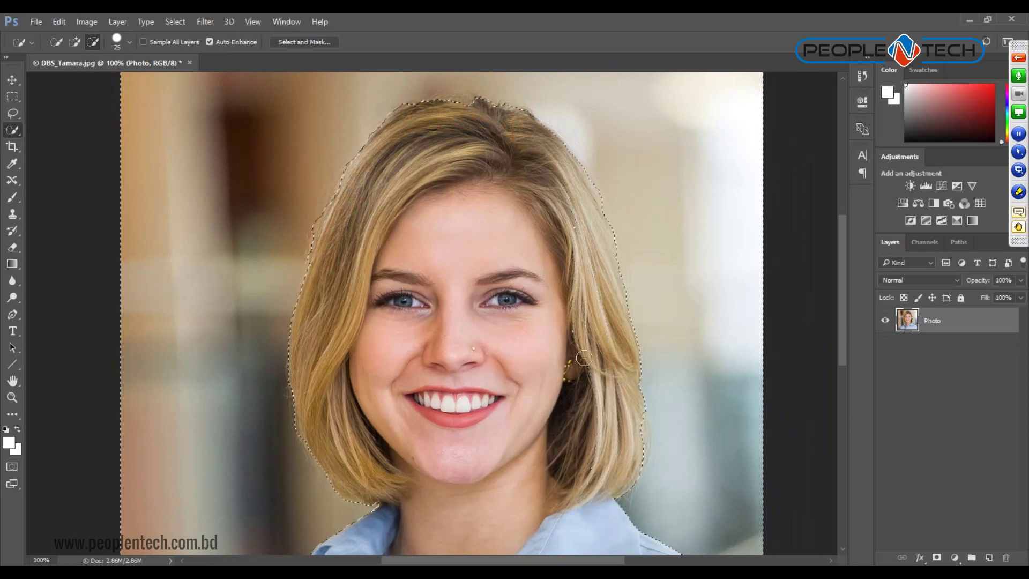
# Trim the selection along the top and right hair edges, including the lower-right bulge.
pyautogui.moveTo(572, 331); pyautogui.dragTo(599, 404)
pyautogui.click(579, 288)
pyautogui.moveTo(433, 107); pyautogui.dragTo(522, 117)
pyautogui.moveTo(603, 202); pyautogui.dragTo(598, 214)
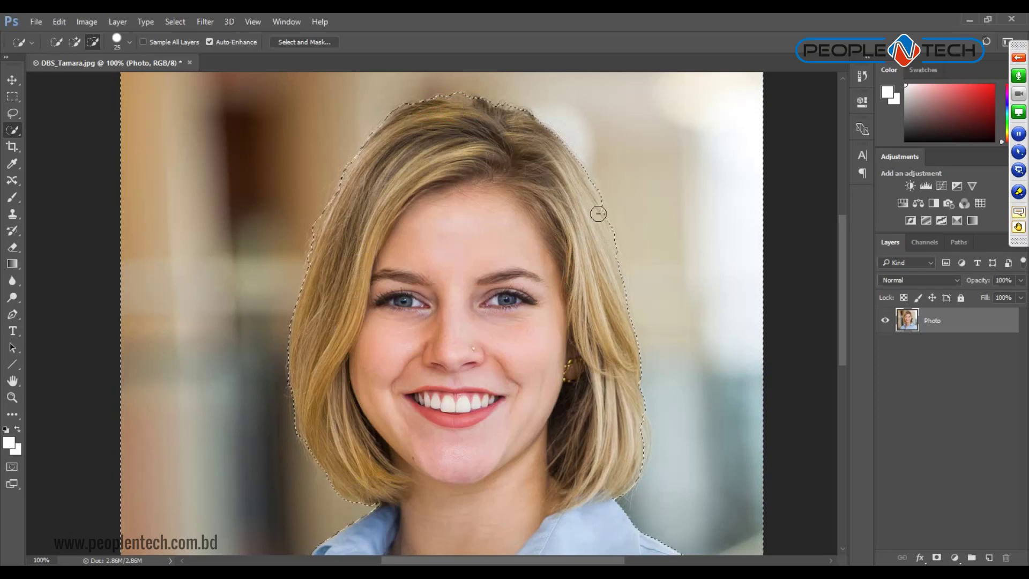
pyautogui.moveTo(635, 443); pyautogui.dragTo(621, 447)
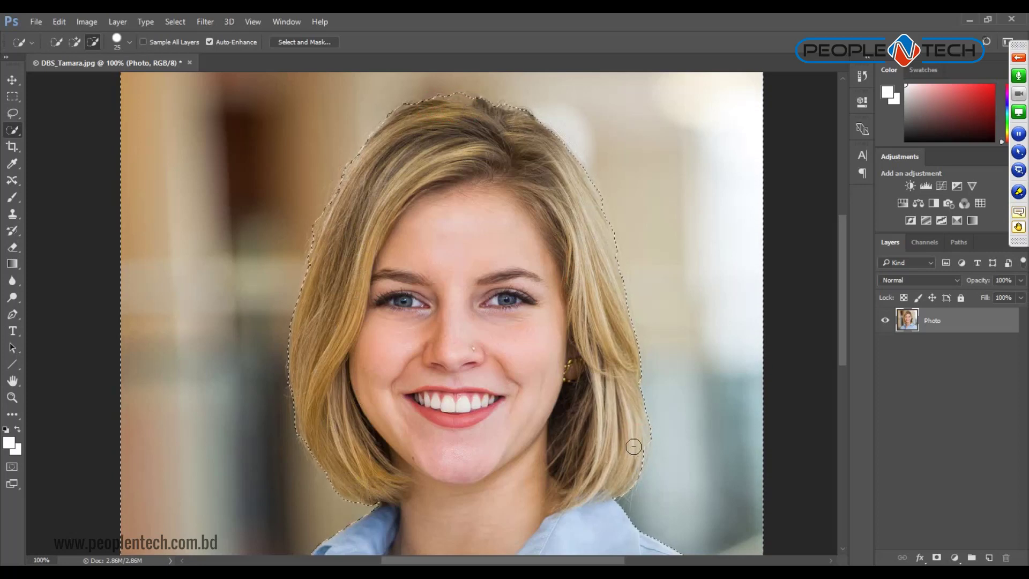
pyautogui.moveTo(671, 433); pyautogui.dragTo(664, 454)
pyautogui.moveTo(669, 424); pyautogui.dragTo(666, 456)
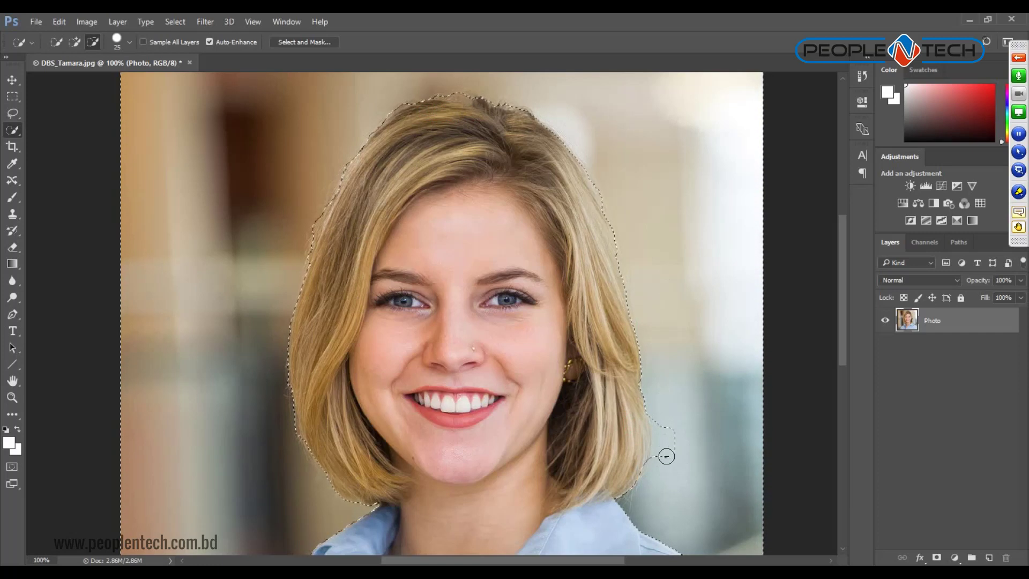
# Switch Quick Selection to Add to Selection and fix the selection beside the right hair tip.
pyautogui.click(75, 43)
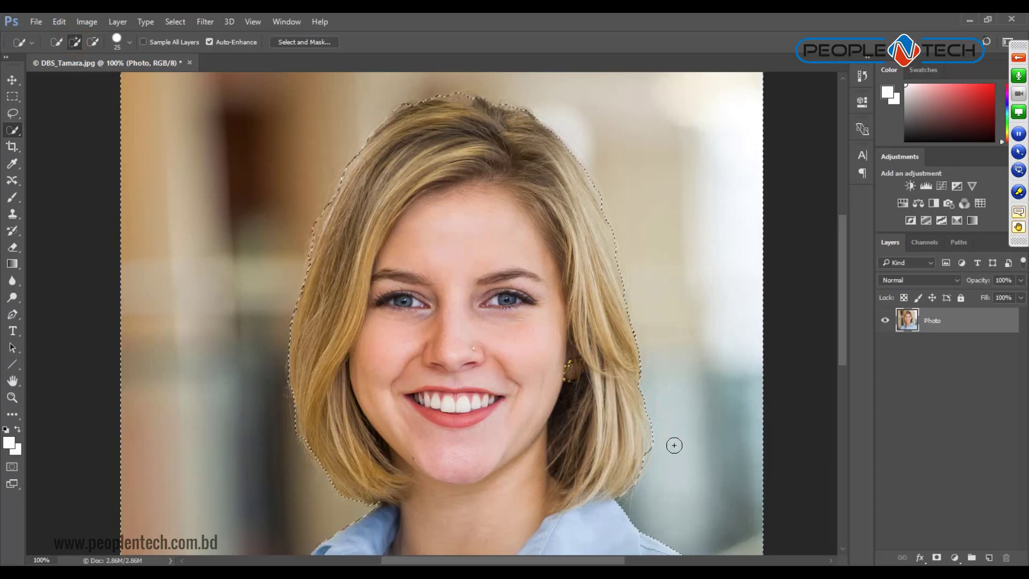
pyautogui.scroll(-3, 641, 415)
pyautogui.scroll(1, 641, 415)
pyautogui.scroll(-2, 641, 416)
pyautogui.scroll(3, 641, 416)
pyautogui.scroll(-2, 641, 416)
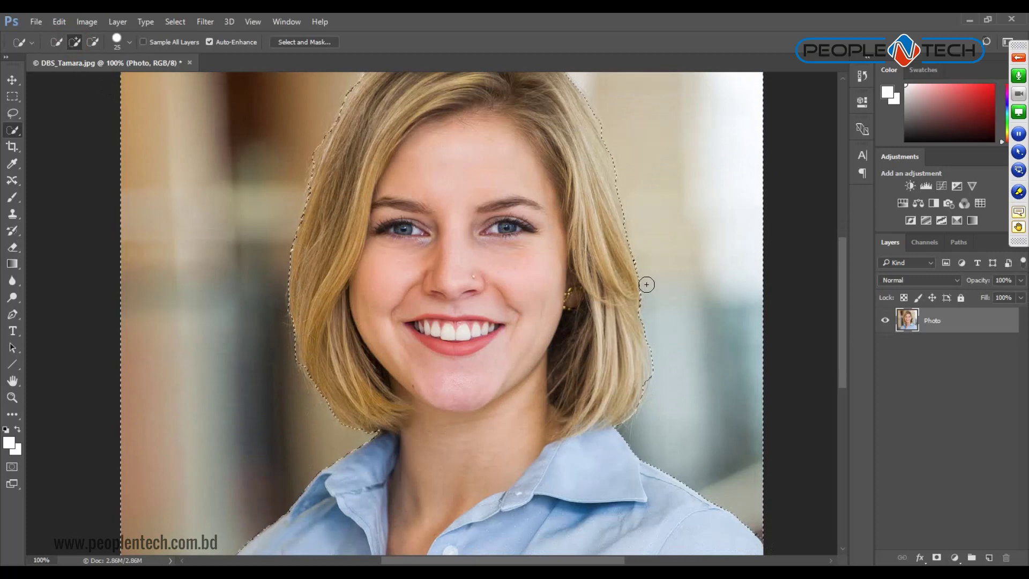
pyautogui.scroll(2, 647, 284)
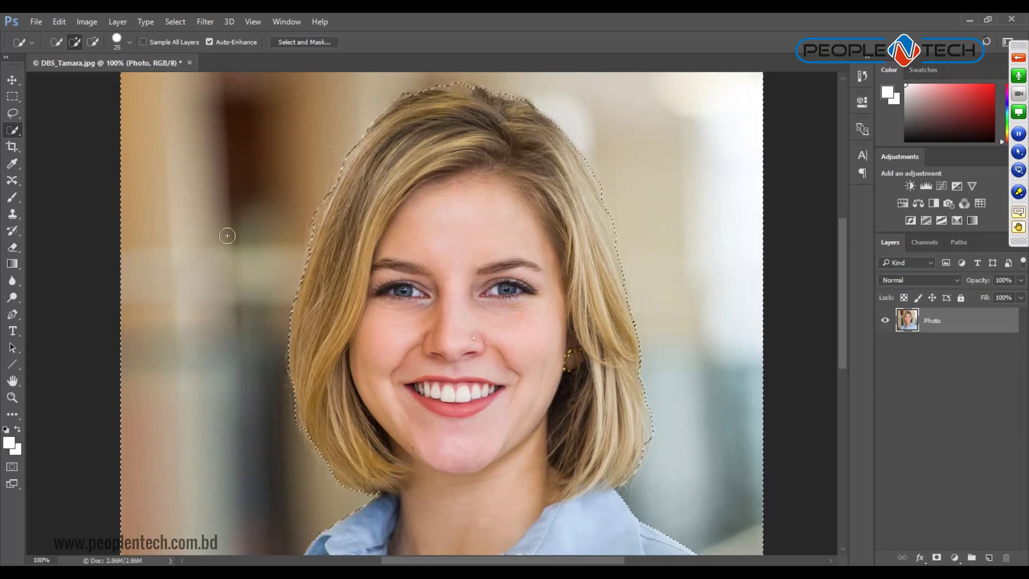
# Delete the selected background to transparency and deselect.
pyautogui.press('Delete')
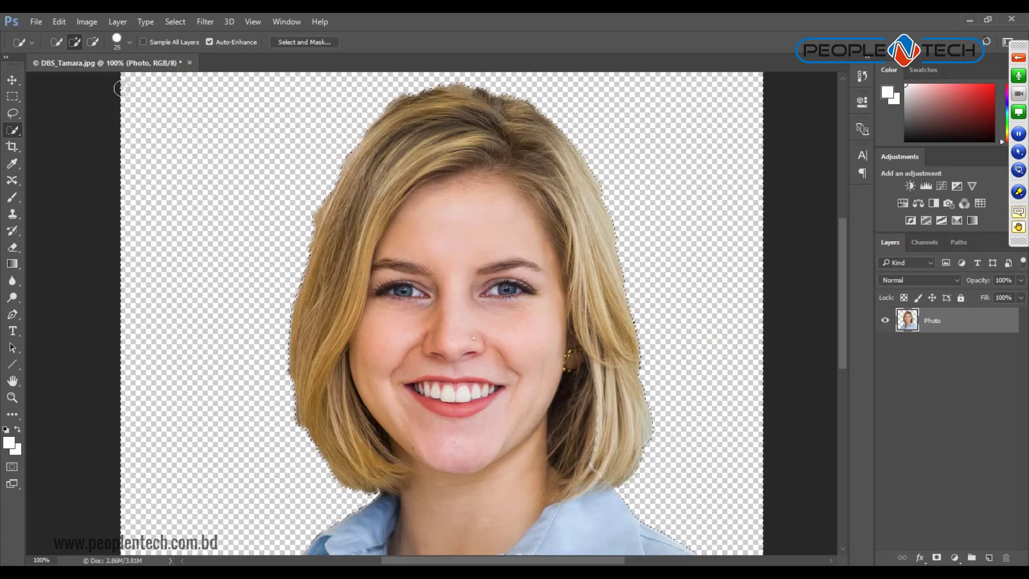
pyautogui.click(175, 21)
pyautogui.click(184, 49)
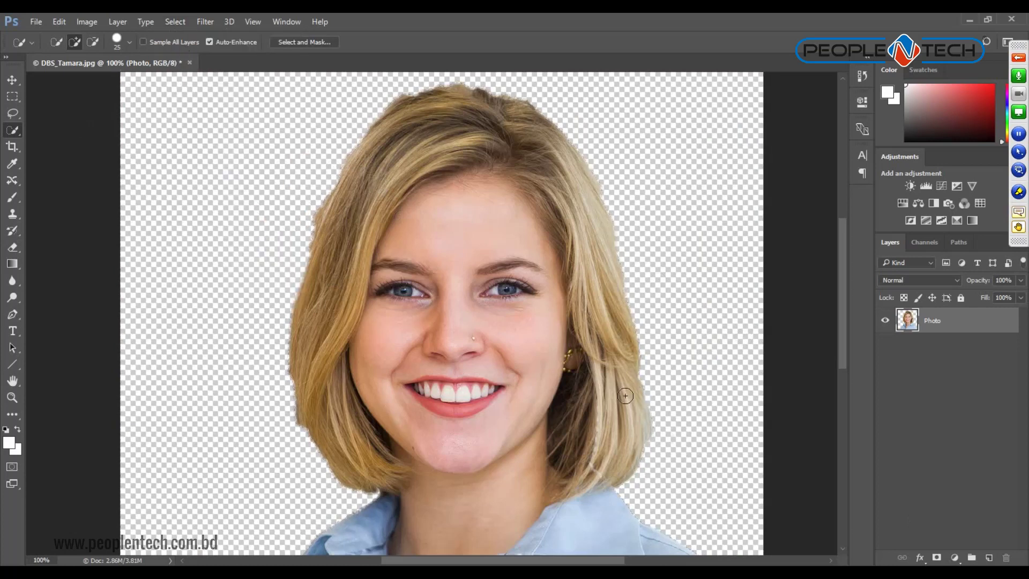
# Inspect the right hair edge at 400%, then undo to restore the blurred background.
pyautogui.keyDown('ctrl'); pyautogui.click(615, 381); pyautogui.keyUp('ctrl')
pyautogui.keyDown('ctrl'); pyautogui.click(627, 340); pyautogui.keyUp('ctrl')
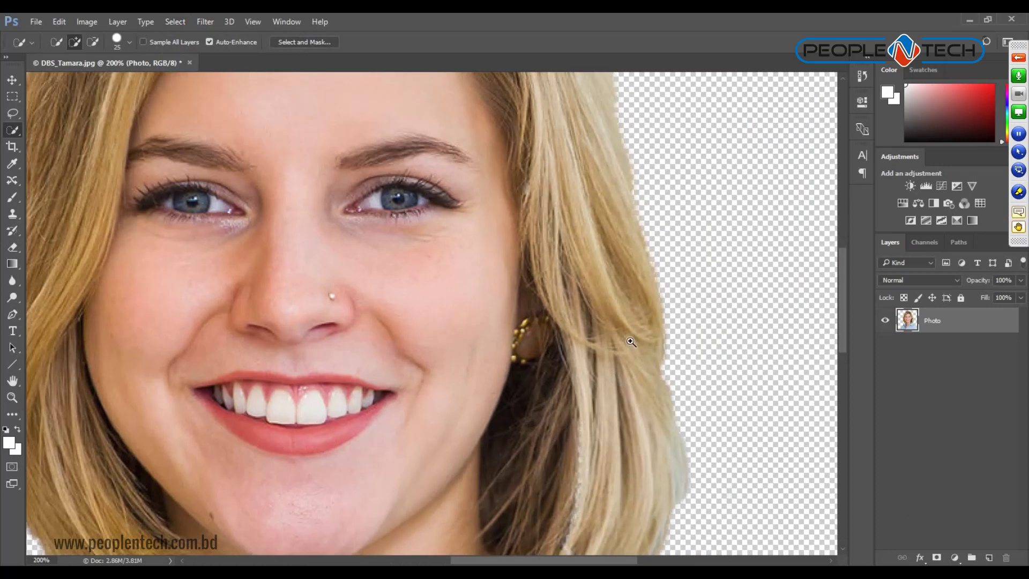
pyautogui.keyDown('ctrl'); pyautogui.click(627, 339); pyautogui.keyUp('ctrl')
pyautogui.moveTo(633, 218); pyautogui.dragTo(616, 522)
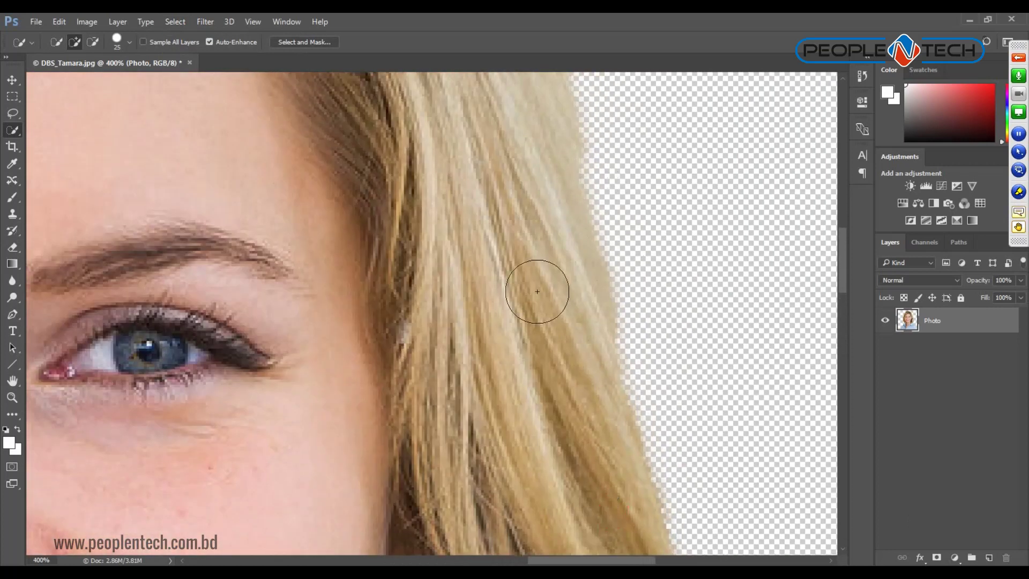
pyautogui.hotkey('ctrl', '-')
pyautogui.hotkey('ctrl', '-')
pyautogui.hotkey('ctrl', '-')
pyautogui.hotkey('ctrl', '-')
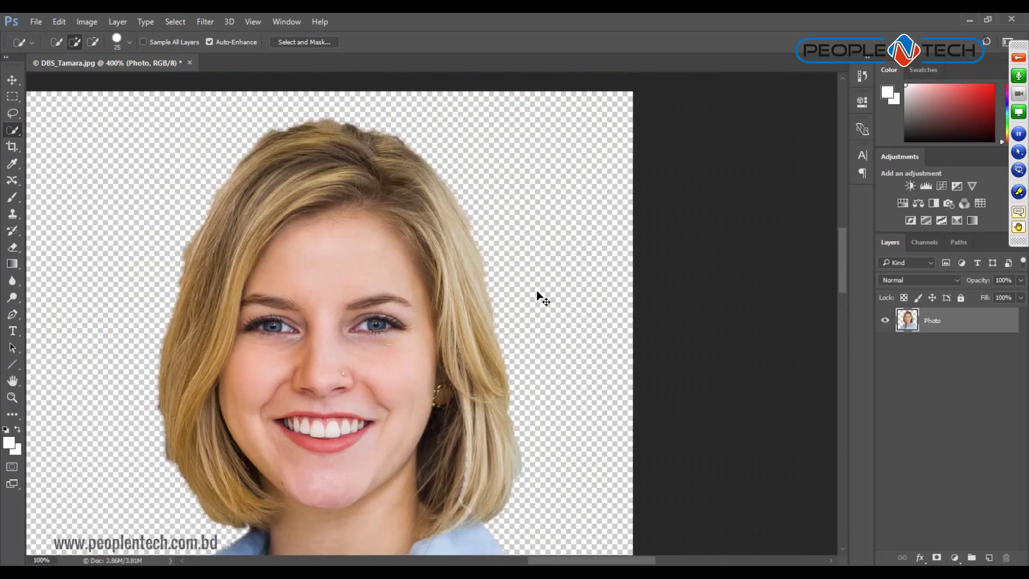
pyautogui.hotkey('ctrl', '-')
pyautogui.hotkey('ctrl', '+')
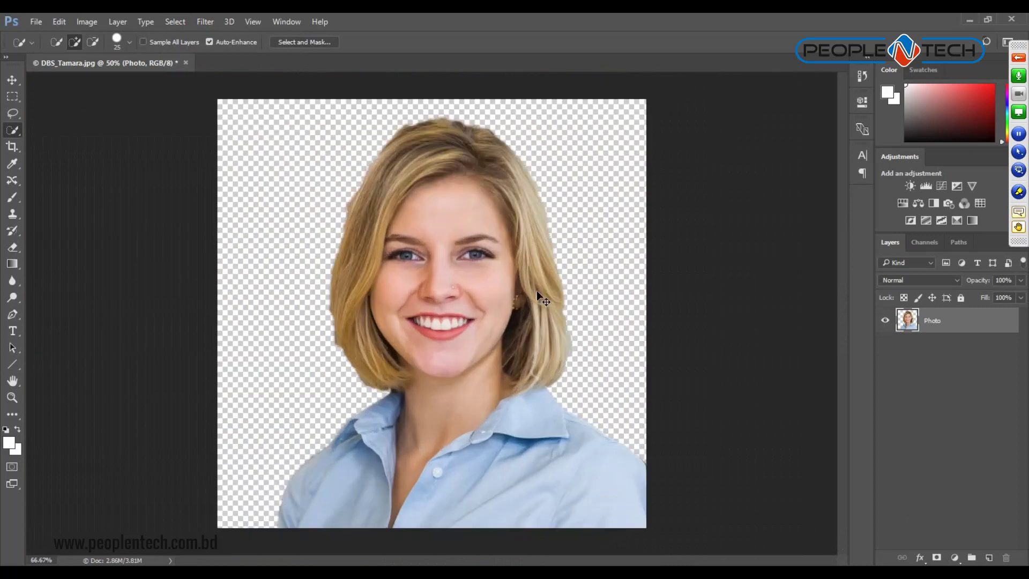
pyautogui.hotkey('ctrl', '+')
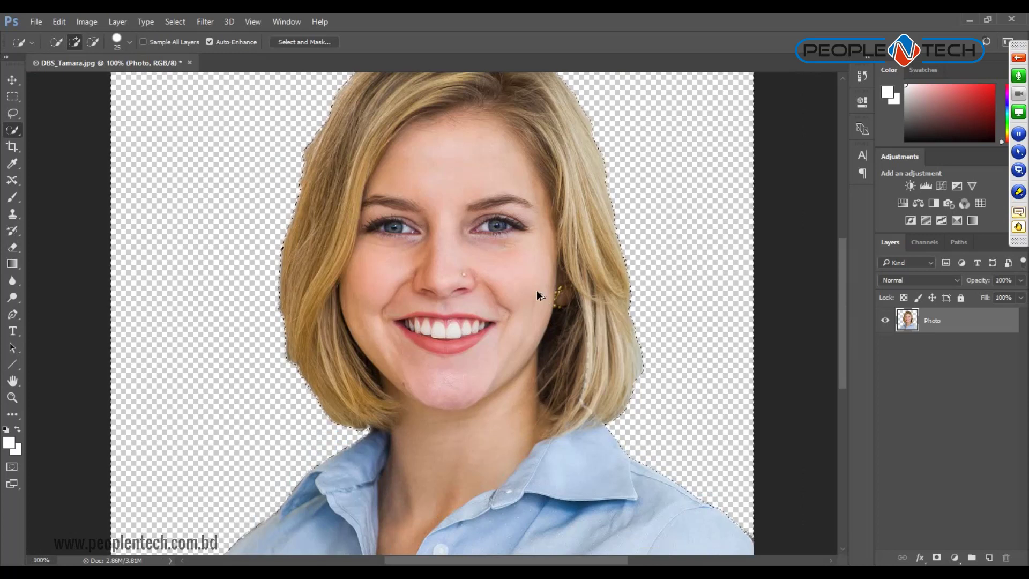
pyautogui.hotkey('ctrl', 'z')
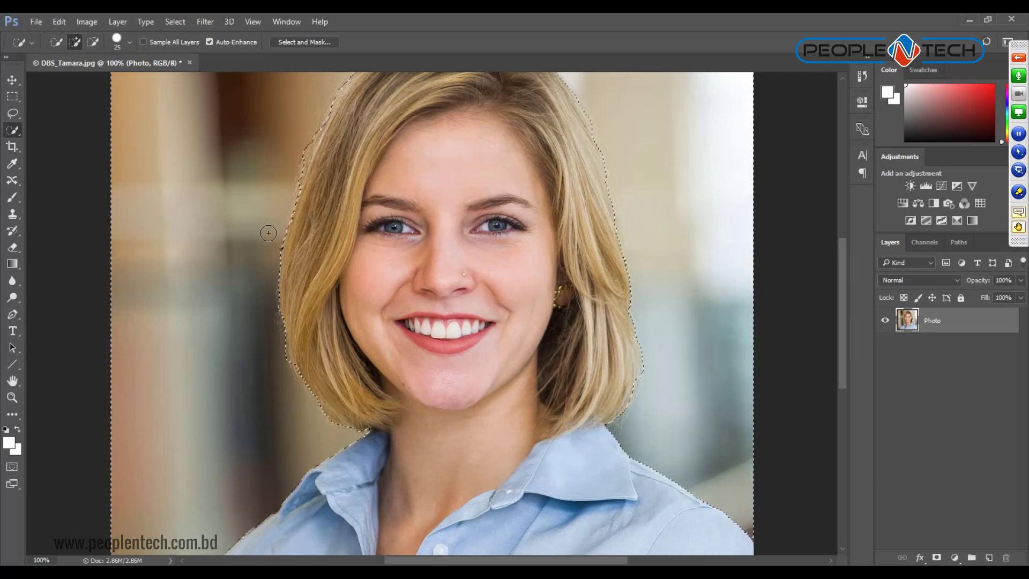
# Apply a .5-pixel Feather to the woman's selection, then delete the surrounding background.
pyautogui.rightClick(211, 170)
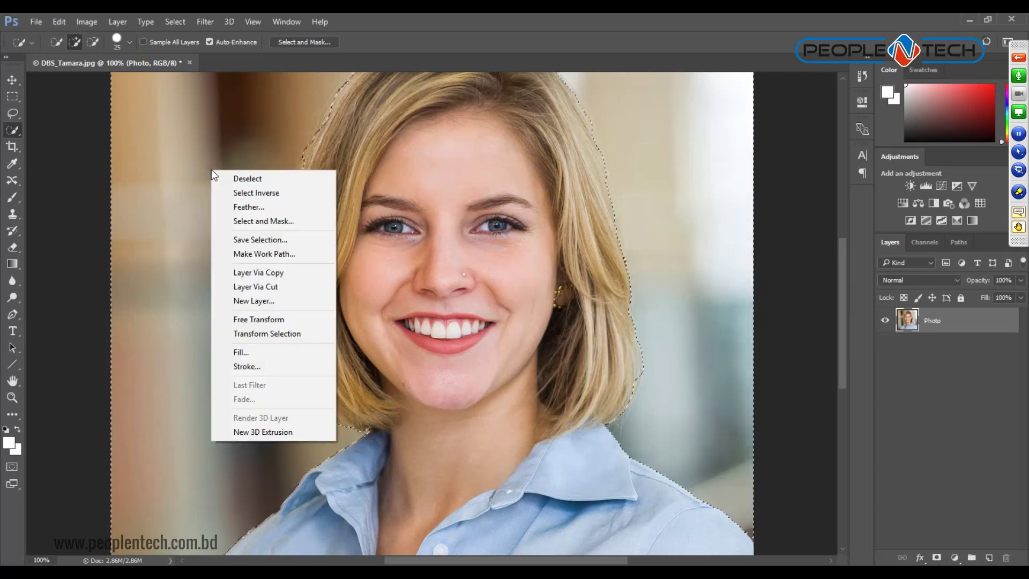
pyautogui.click(253, 208)
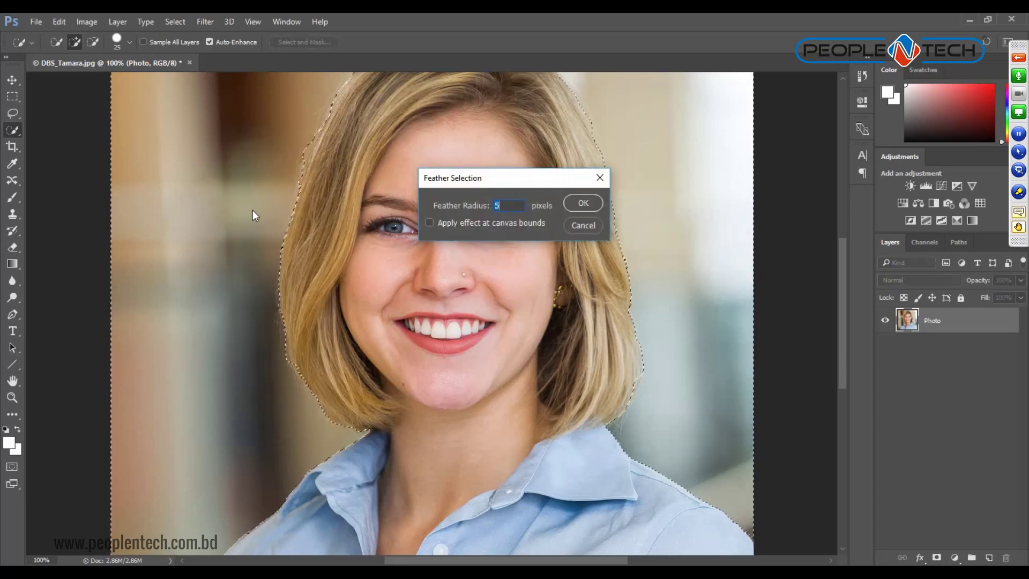
pyautogui.write('.5')
pyautogui.click(583, 203)
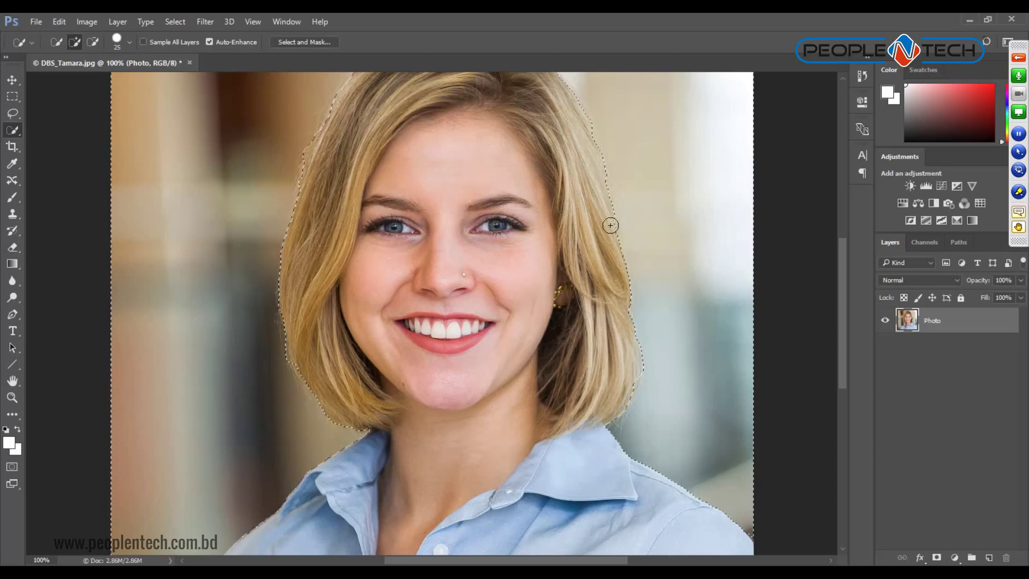
pyautogui.press('Delete')
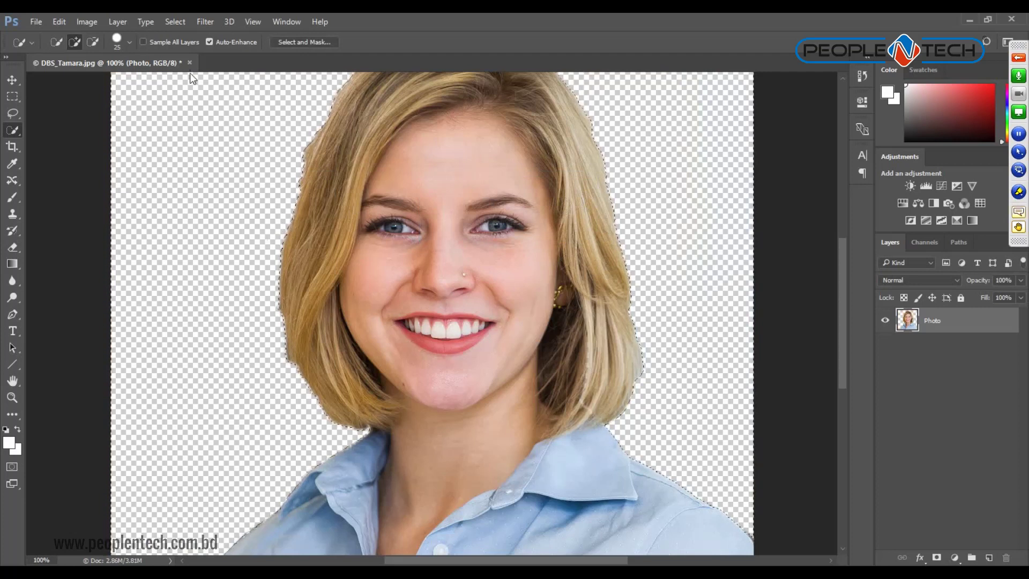
# Deselect the cut-out woman, zoom in on the left hair edge, then fit the photo back on screen.
pyautogui.click(179, 23)
pyautogui.click(191, 47)
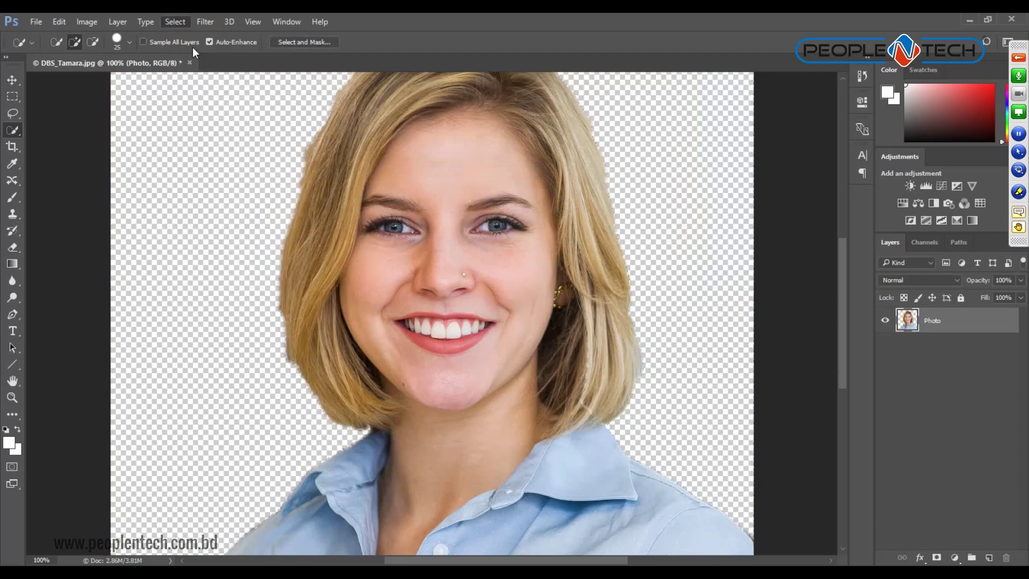
pyautogui.click(294, 306)
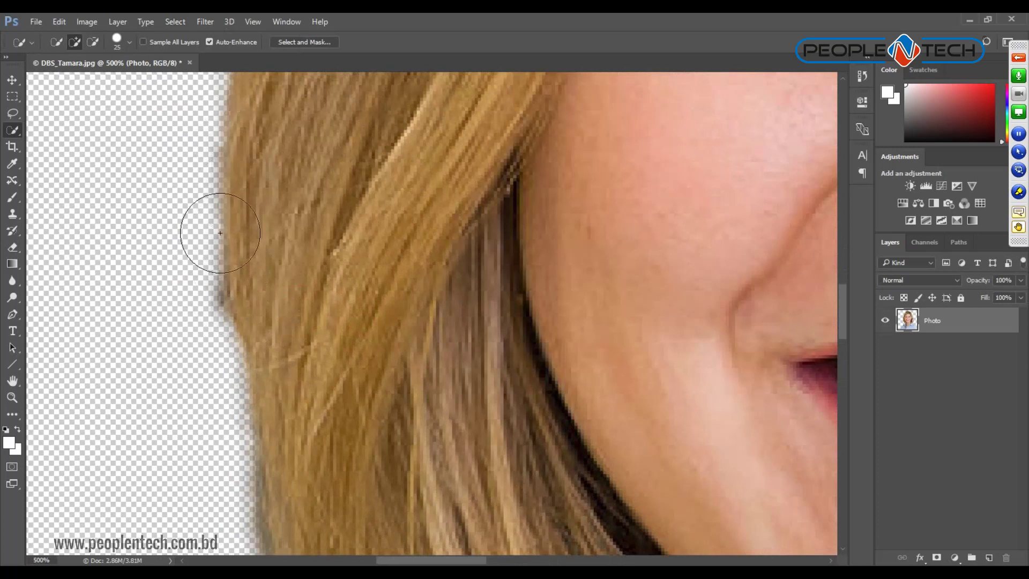
pyautogui.hotkey('ctrl', '0')
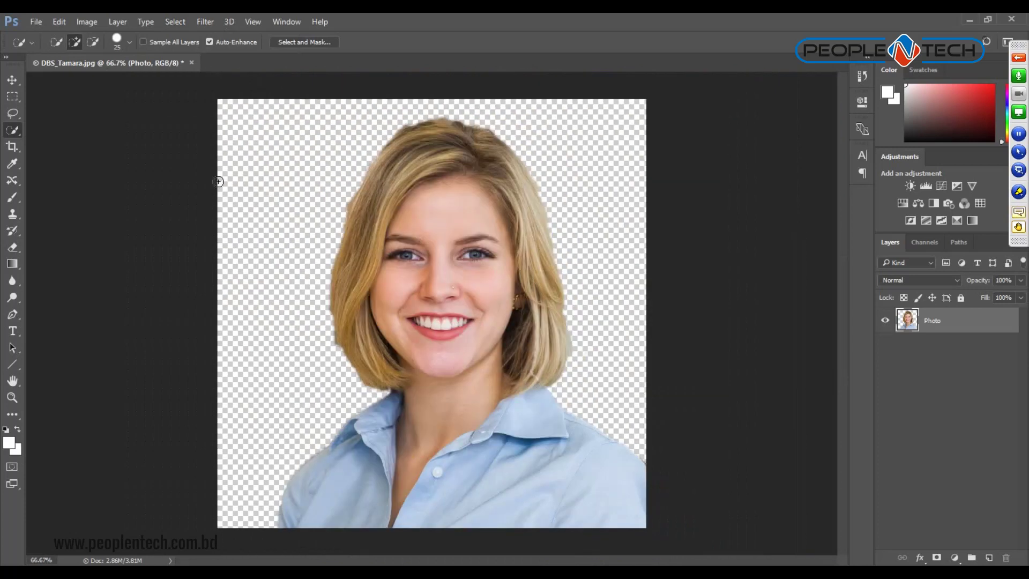
pyautogui.click(12, 84)
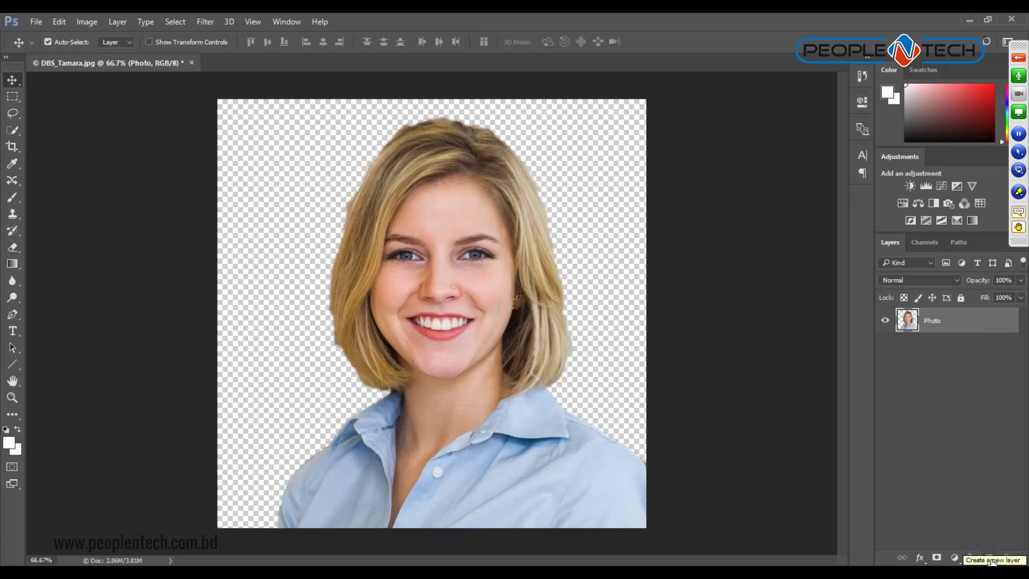
# Add a new empty layer above Photo and rename Layer 1 to 'Background'.
pyautogui.click(989, 557)
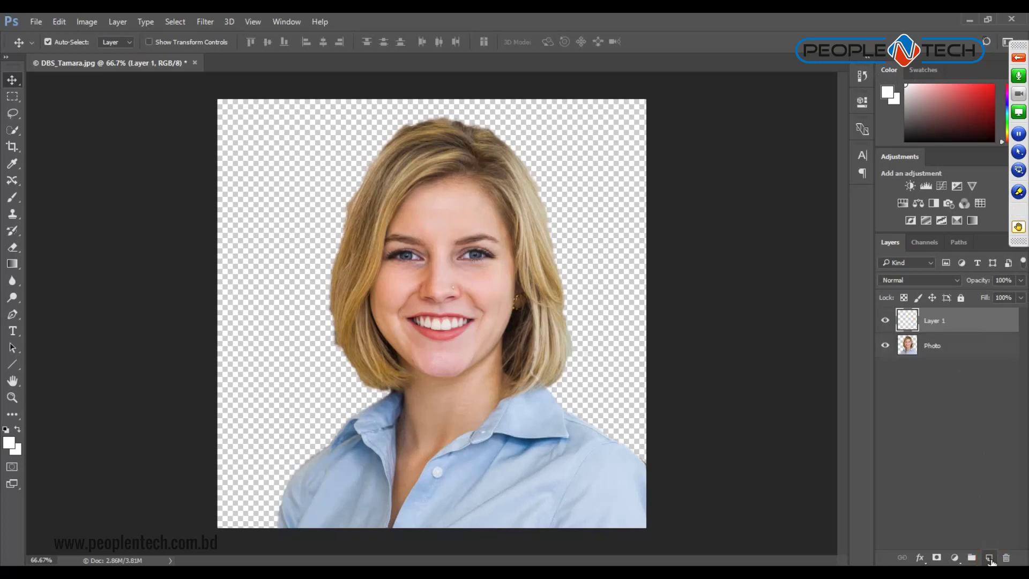
pyautogui.doubleClick(938, 323)
pyautogui.click(1021, 213)
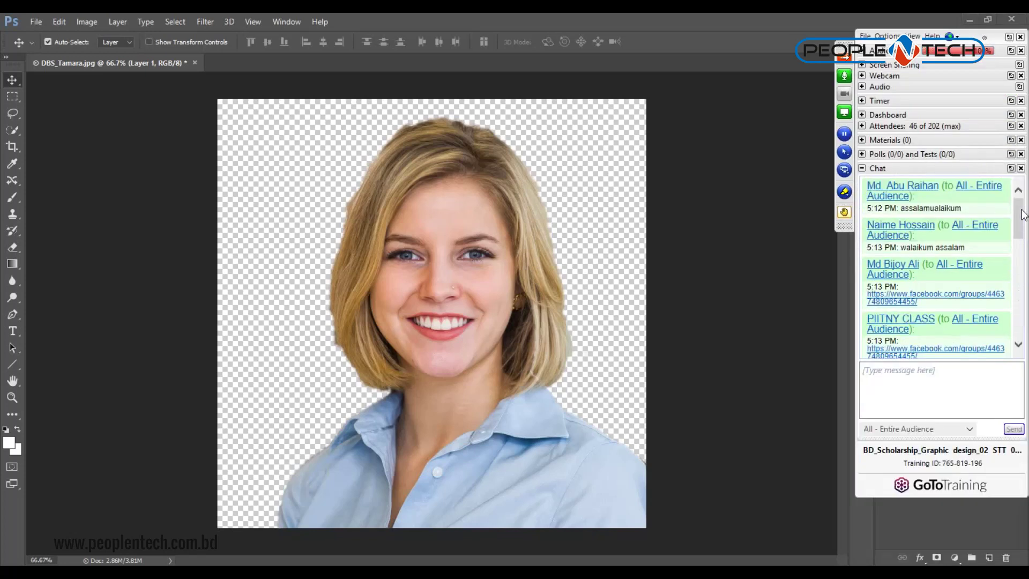
pyautogui.click(862, 168)
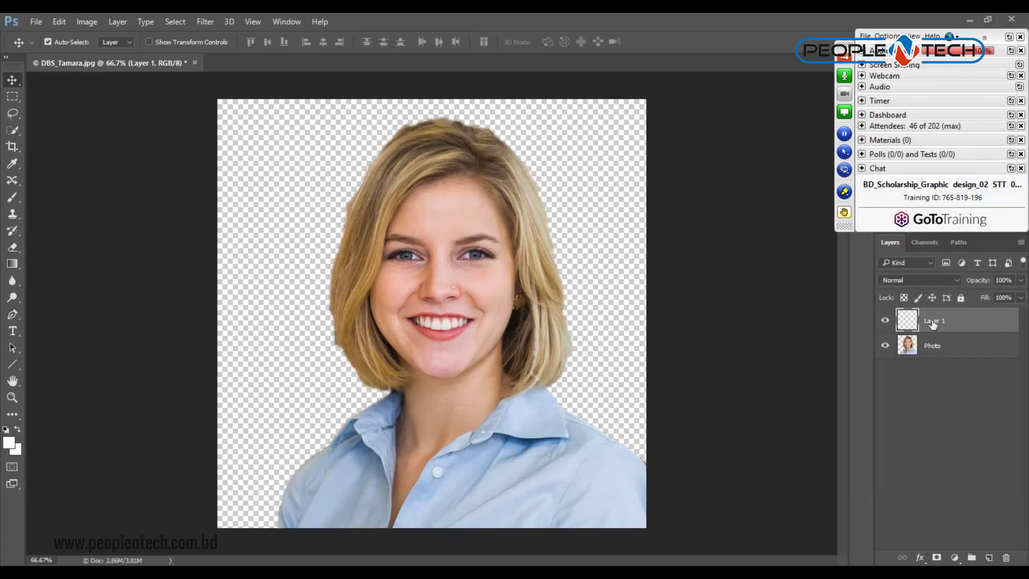
pyautogui.click(844, 54)
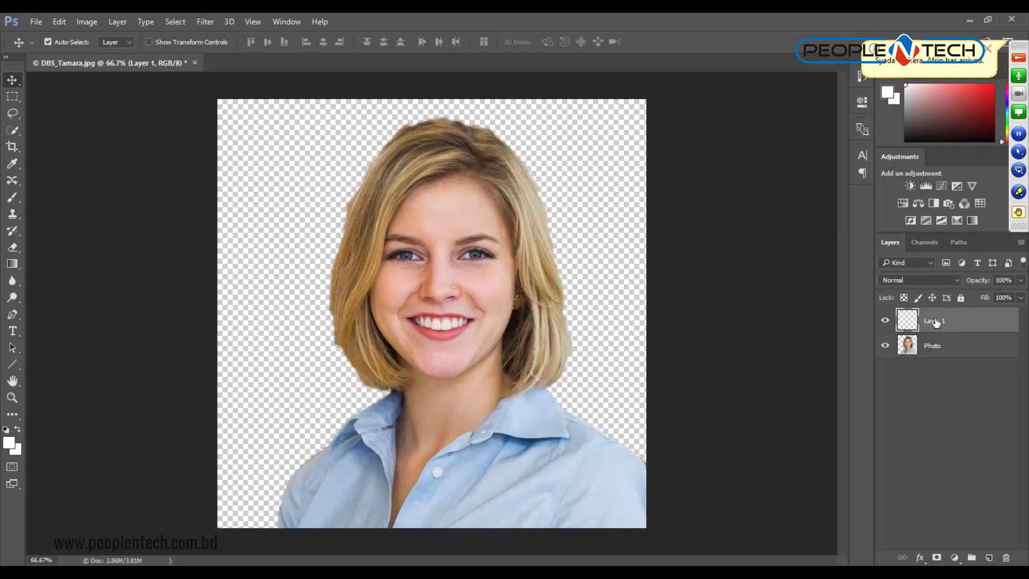
pyautogui.doubleClick(938, 322)
pyautogui.write('Bac')
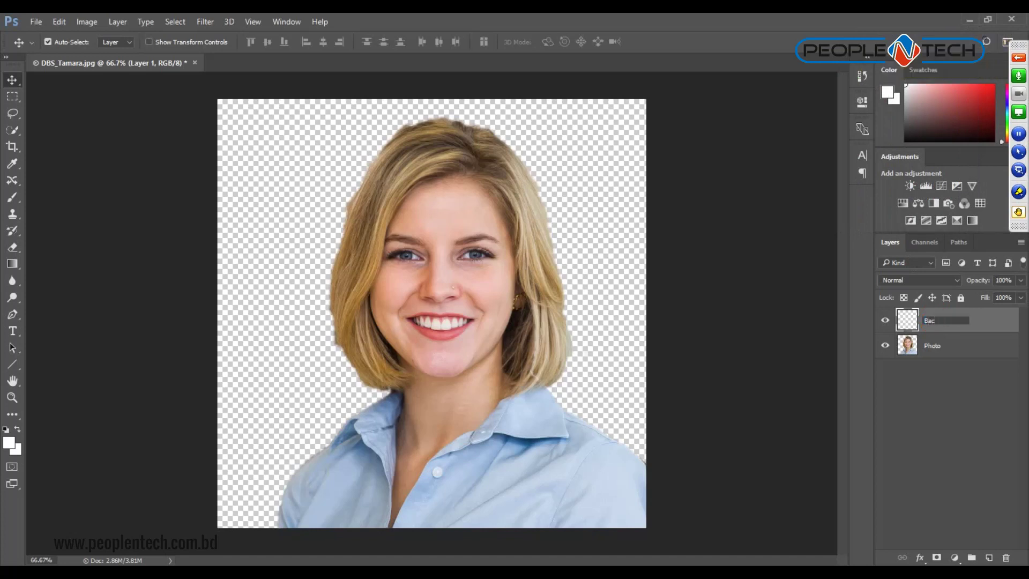
pyautogui.write('kground')
pyautogui.press('Return')
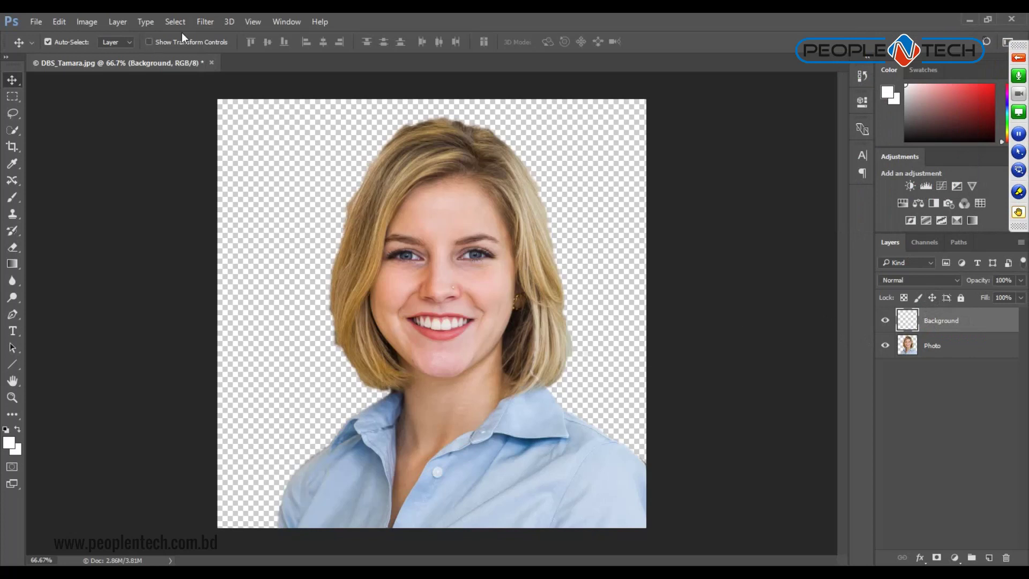
# Create a Solid Color fill layer named 'Background 2' from the Layer menu.
pyautogui.click(117, 22)
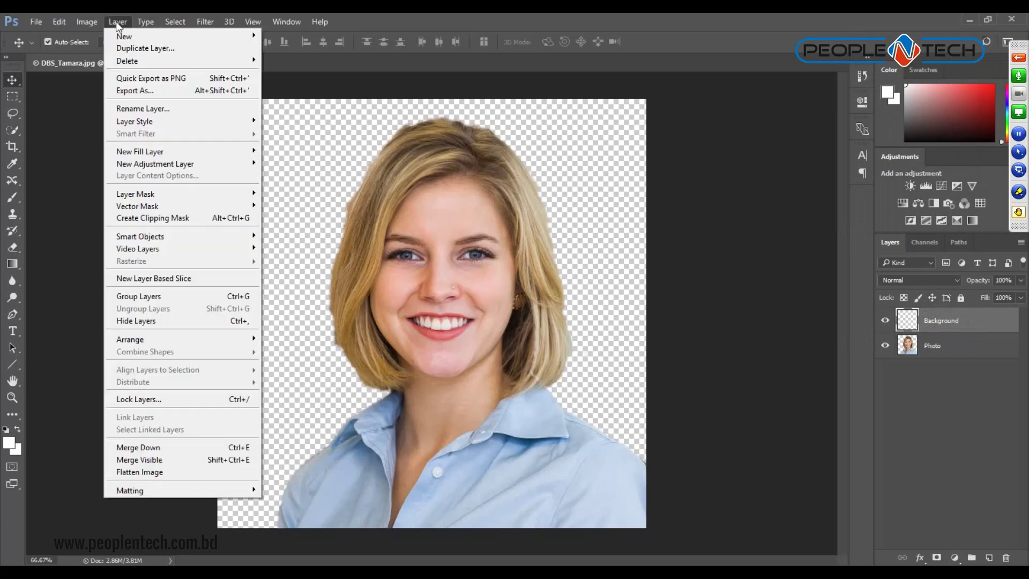
pyautogui.moveTo(141, 152)
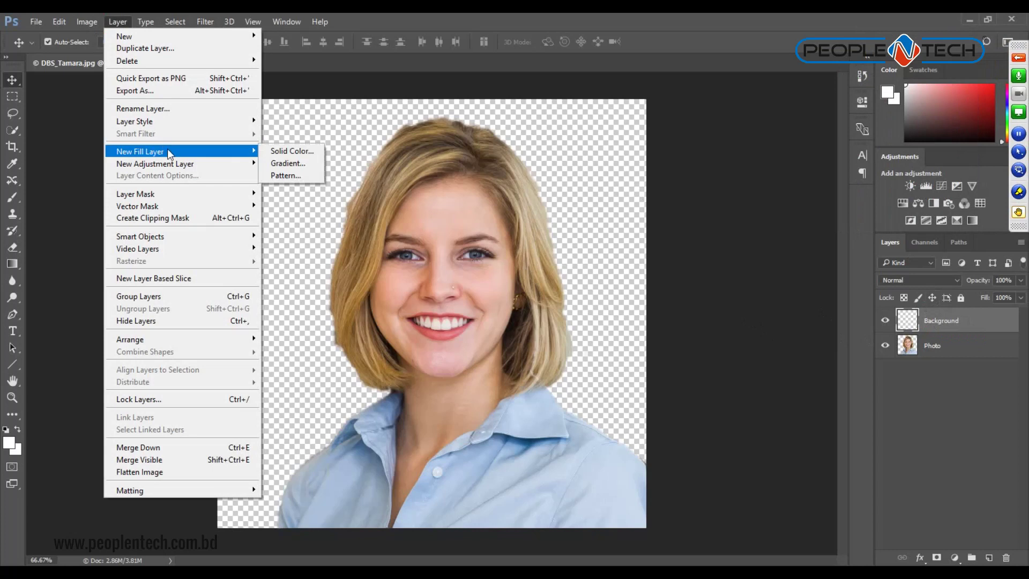
pyautogui.click(291, 153)
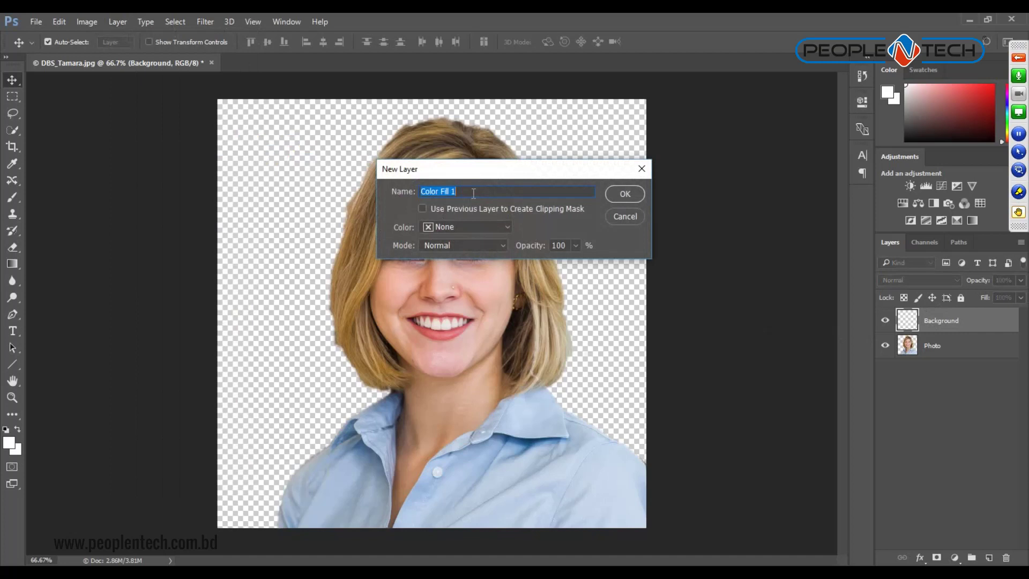
pyautogui.click(363, 202)
pyautogui.write('Background 2')
pyautogui.click(632, 193)
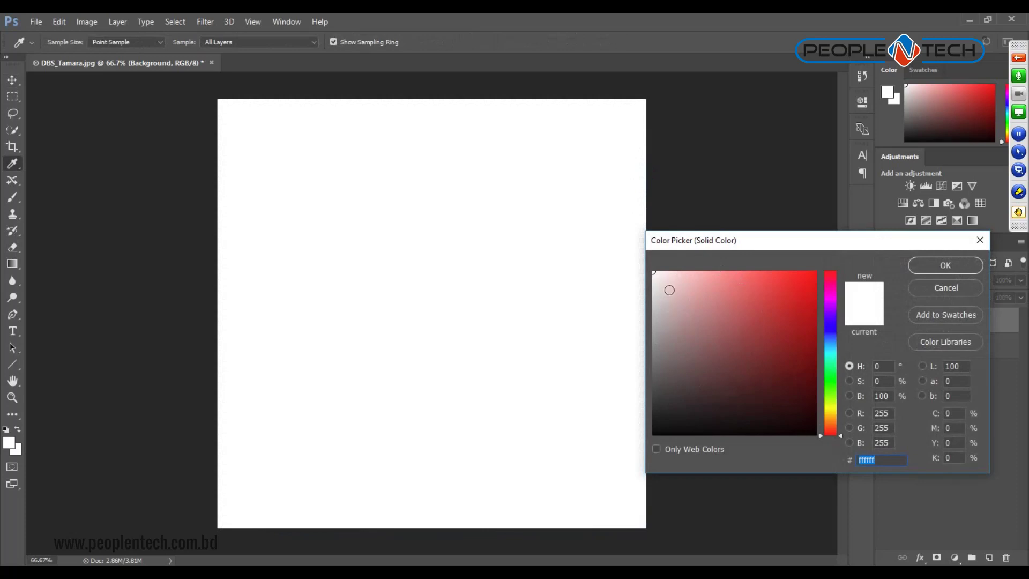
# Set the Background 2 fill colour to pure white (ffffff) after trying other colours.
pyautogui.moveTo(716, 242); pyautogui.dragTo(432, 88)
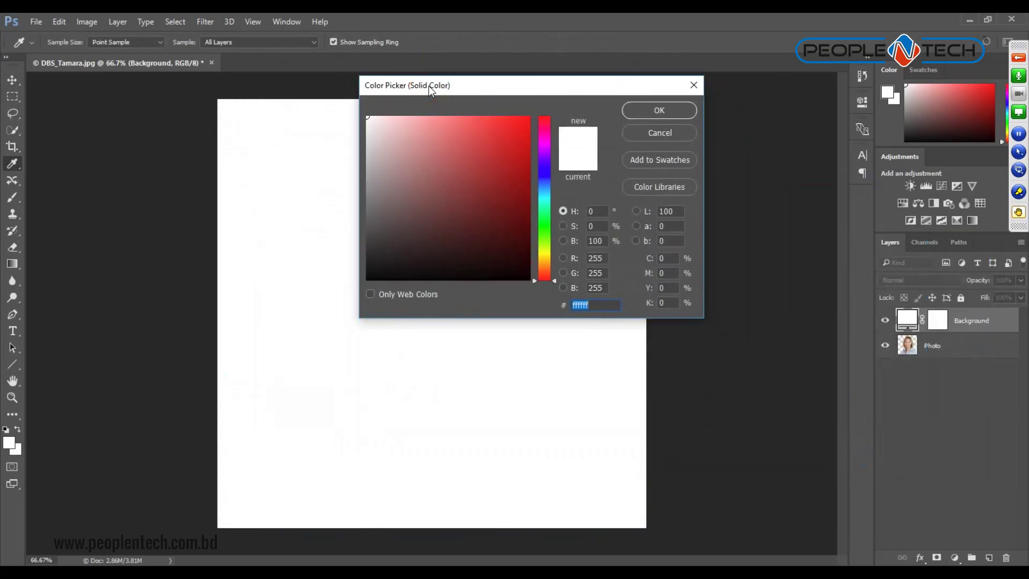
pyautogui.moveTo(544, 275)
pyautogui.mouseDown()
pyautogui.moveTo(545, 129)
pyautogui.moveTo(544, 271)
pyautogui.moveTo(547, 161)
pyautogui.moveTo(551, 179)
pyautogui.mouseUp()
pyautogui.click(499, 142)
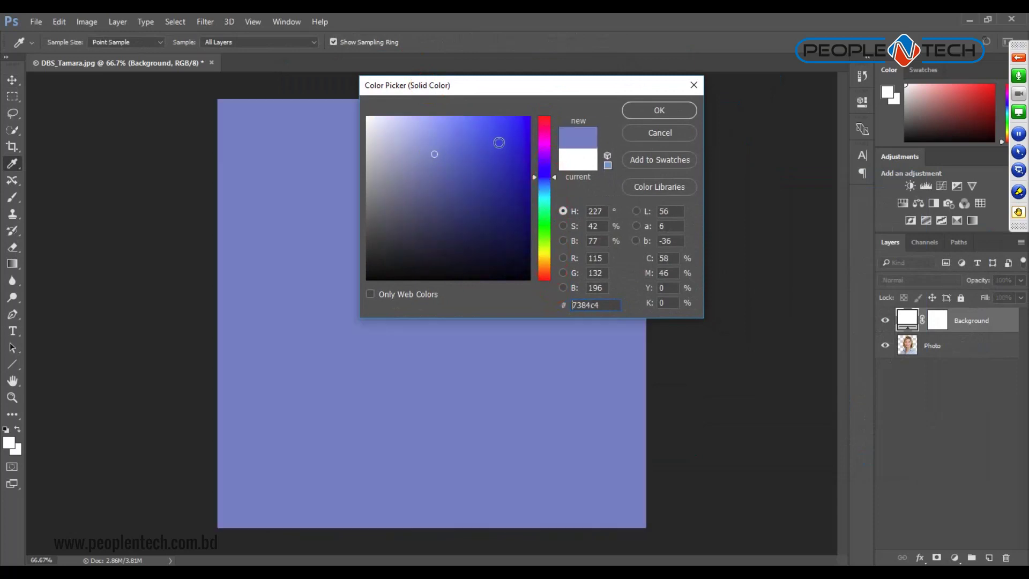
pyautogui.moveTo(522, 194)
pyautogui.mouseDown()
pyautogui.moveTo(514, 244)
pyautogui.moveTo(390, 271)
pyautogui.mouseUp()
pyautogui.click(367, 113)
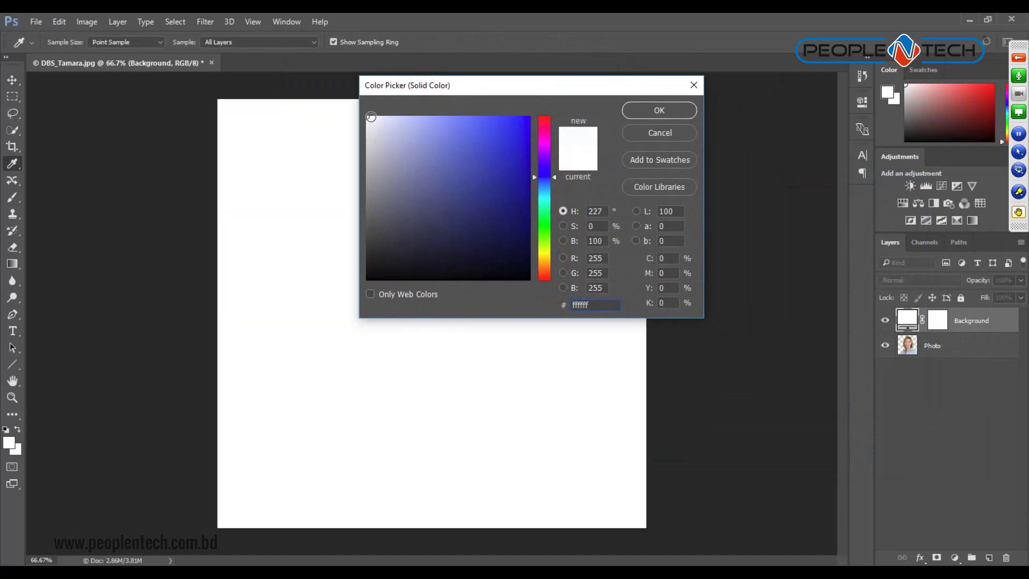
pyautogui.click(664, 111)
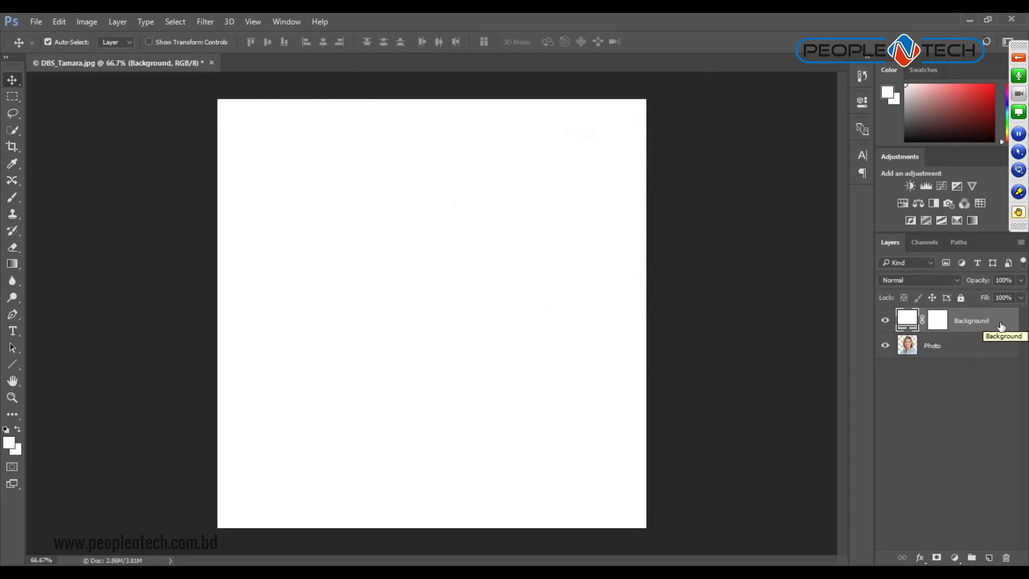
# Move the white Background fill layer beneath the Photo layer and keep it selected.
pyautogui.moveTo(990, 324); pyautogui.dragTo(990, 368)
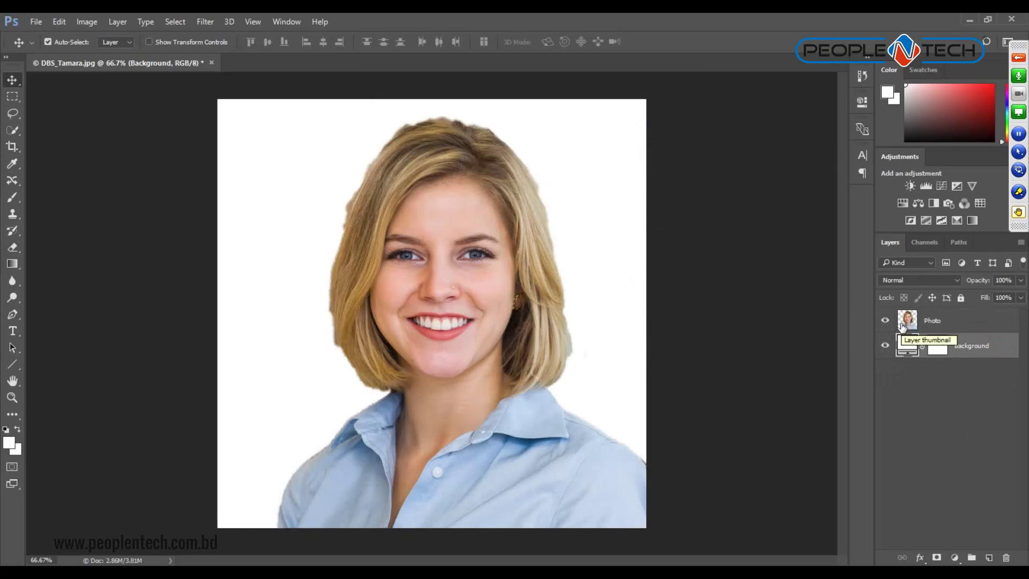
pyautogui.click(905, 322)
pyautogui.click(975, 345)
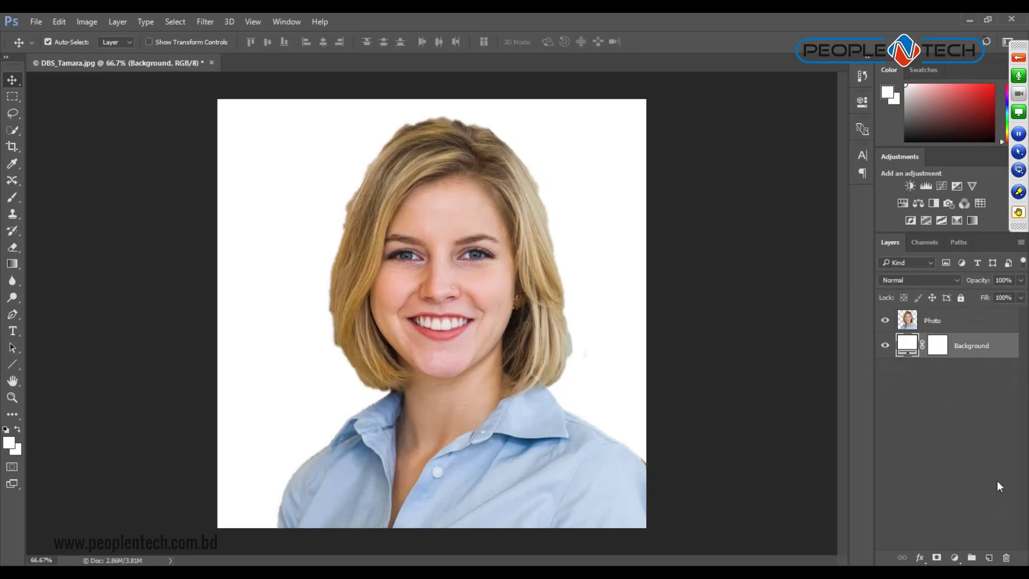
# Delete the white Background layer and add a Solid Color fill layer named Color Fill 1.
pyautogui.click(1006, 558)
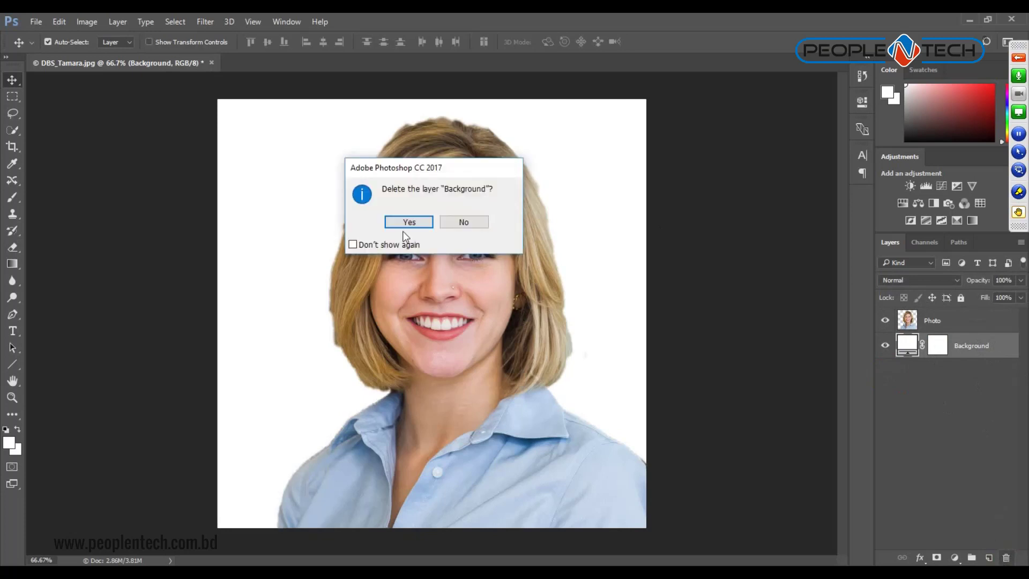
pyautogui.click(405, 223)
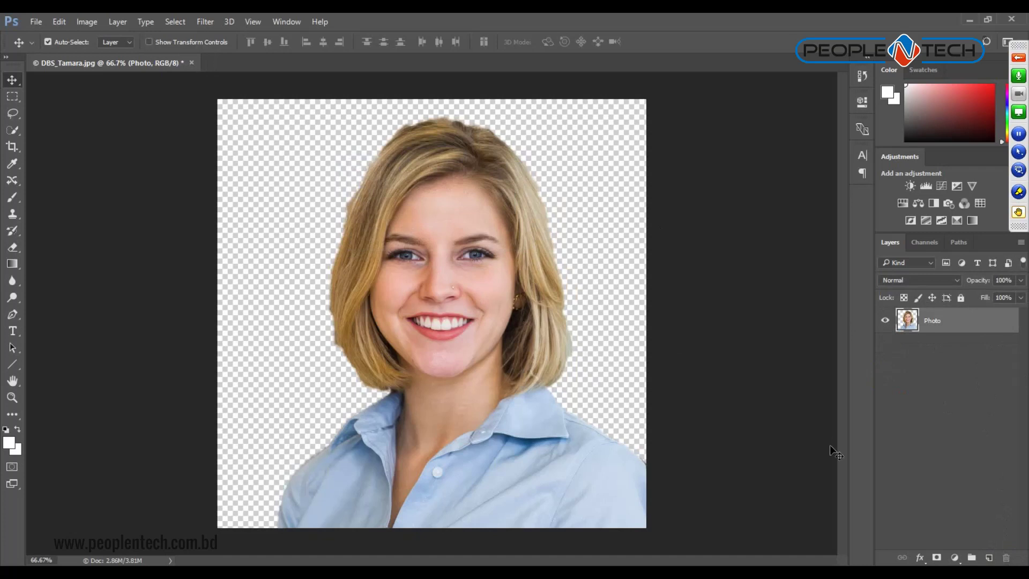
pyautogui.click(117, 22)
pyautogui.moveTo(139, 151)
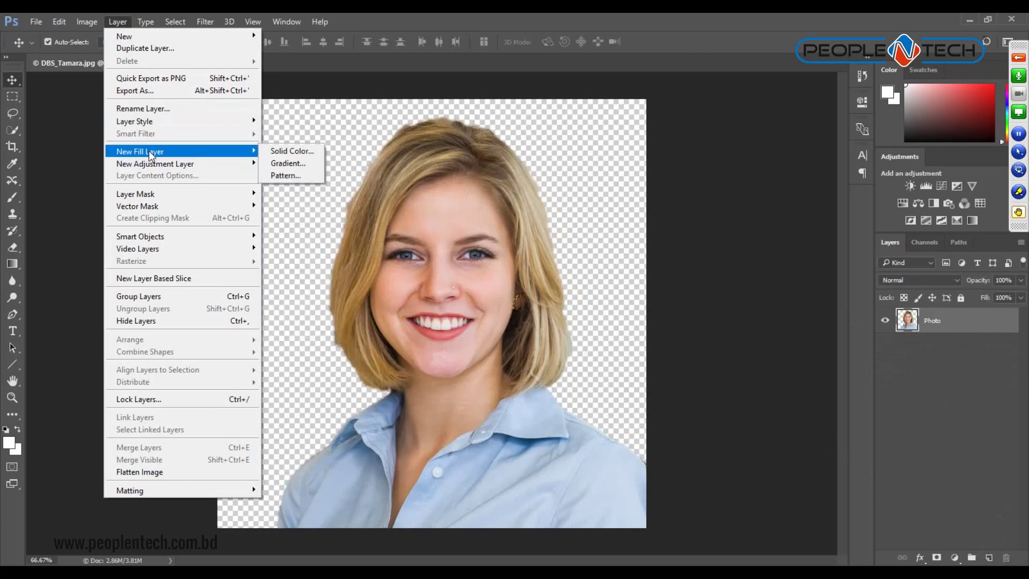
pyautogui.click(304, 152)
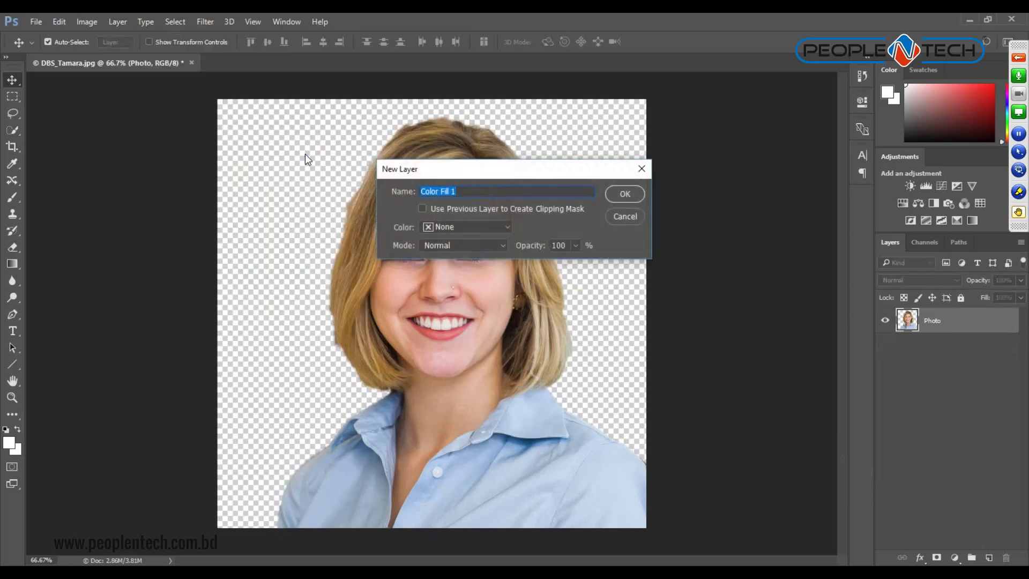
pyautogui.click(622, 193)
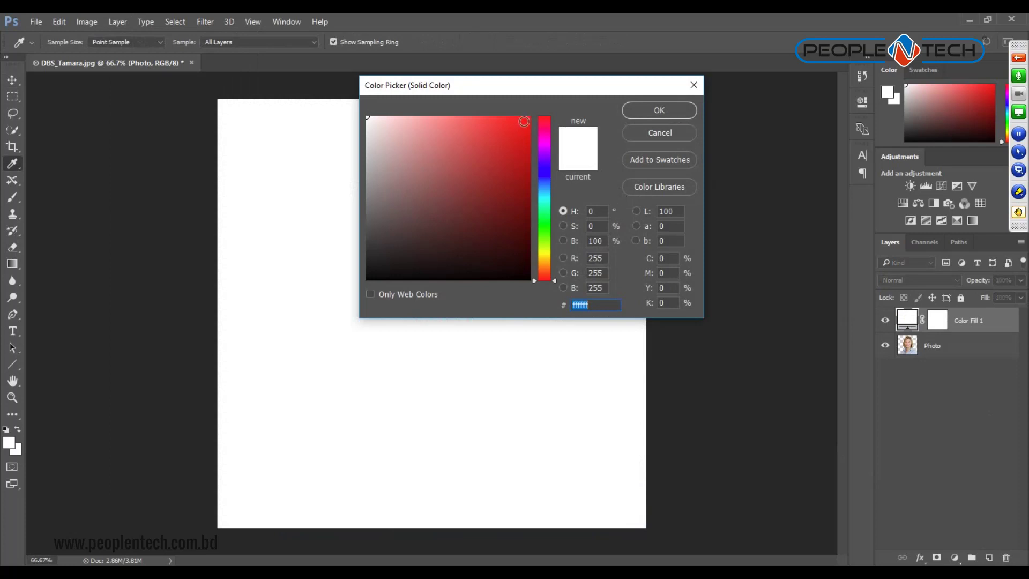
# Make Color Fill 1 bright red, move it beneath Photo, then delete it.
pyautogui.click(524, 121)
pyautogui.click(666, 109)
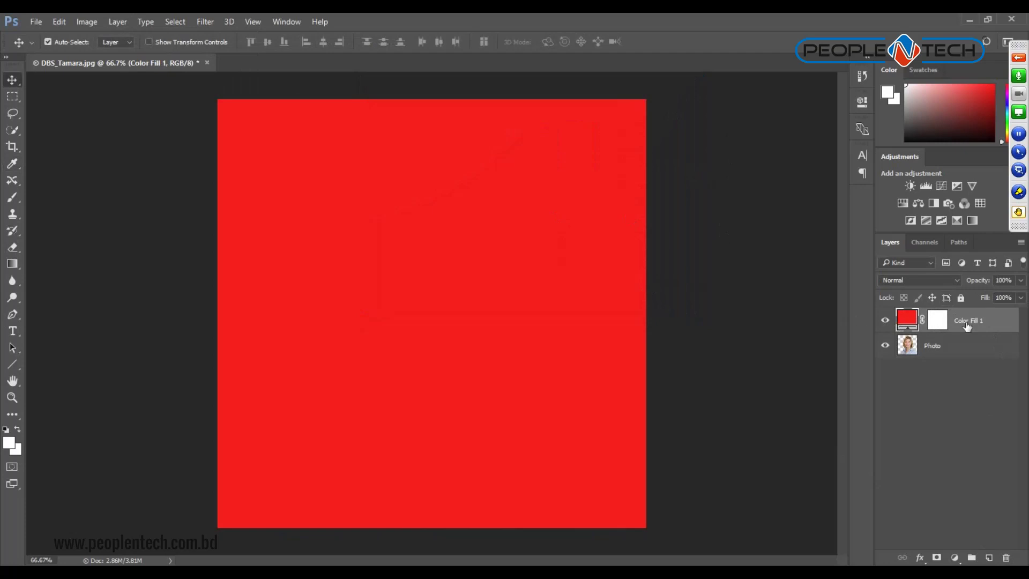
pyautogui.moveTo(982, 321); pyautogui.dragTo(982, 374)
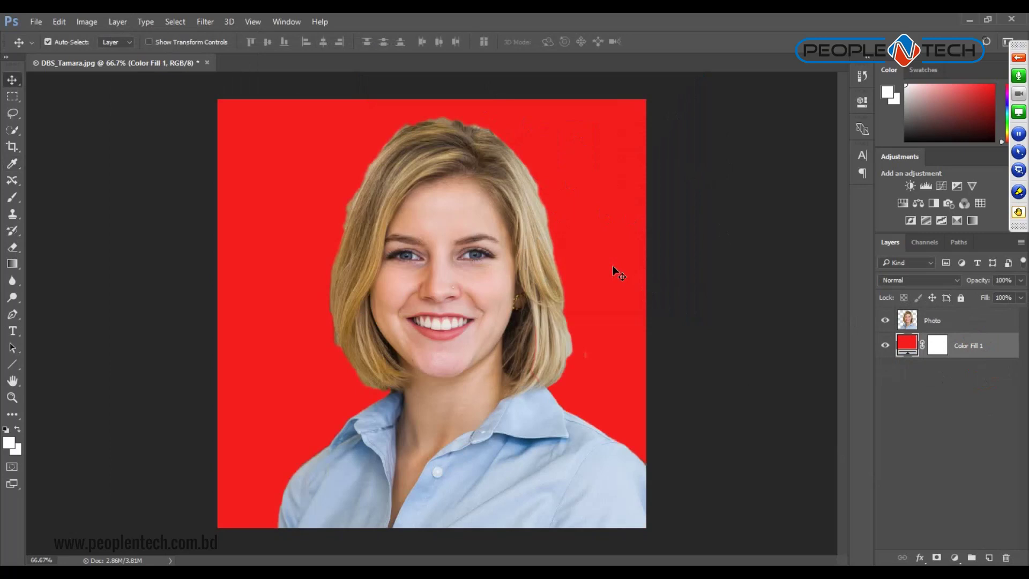
pyautogui.moveTo(996, 345); pyautogui.dragTo(1006, 557)
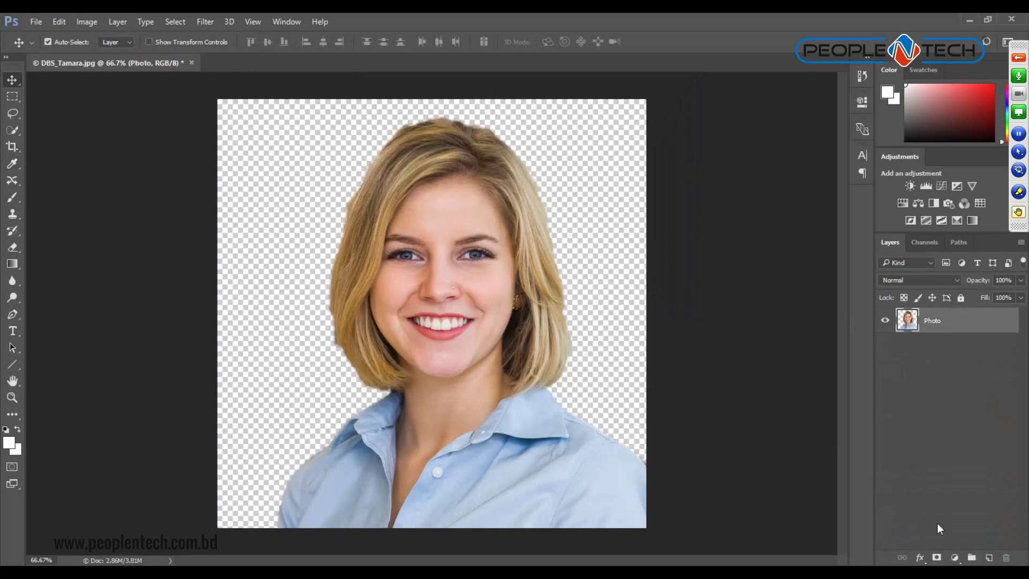
# Add a new layer beneath Photo, rename it 'Background', and toggle Photo's visibility to check it.
pyautogui.click(989, 557)
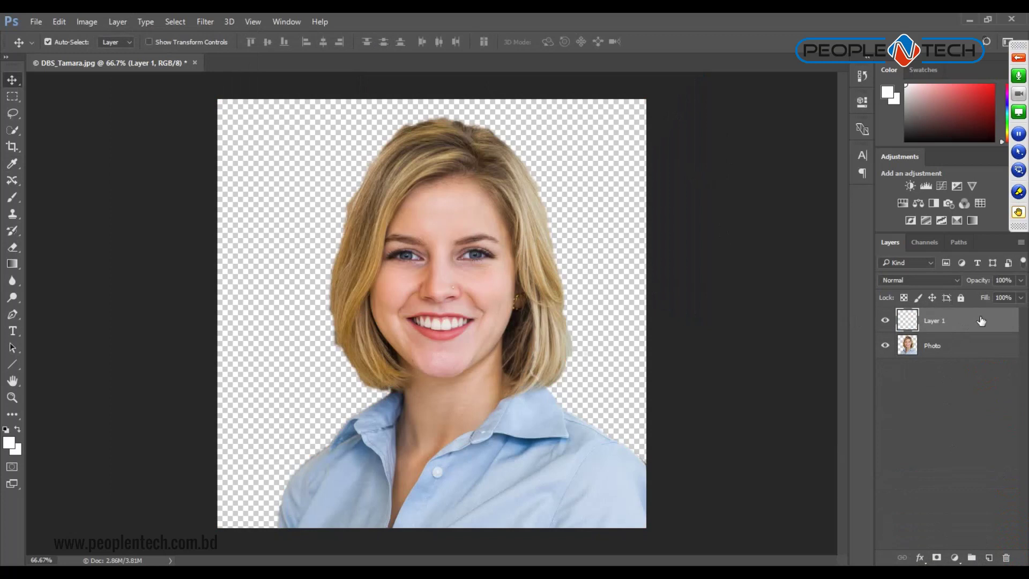
pyautogui.moveTo(970, 319); pyautogui.dragTo(969, 370)
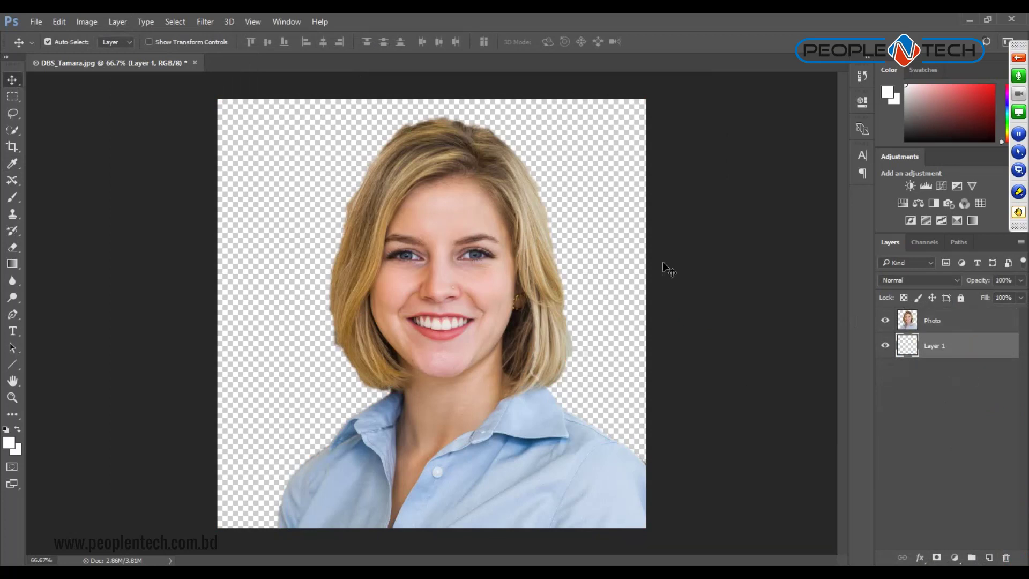
pyautogui.doubleClick(933, 347)
pyautogui.write('Back')
pyautogui.write('ground')
pyautogui.press('Return')
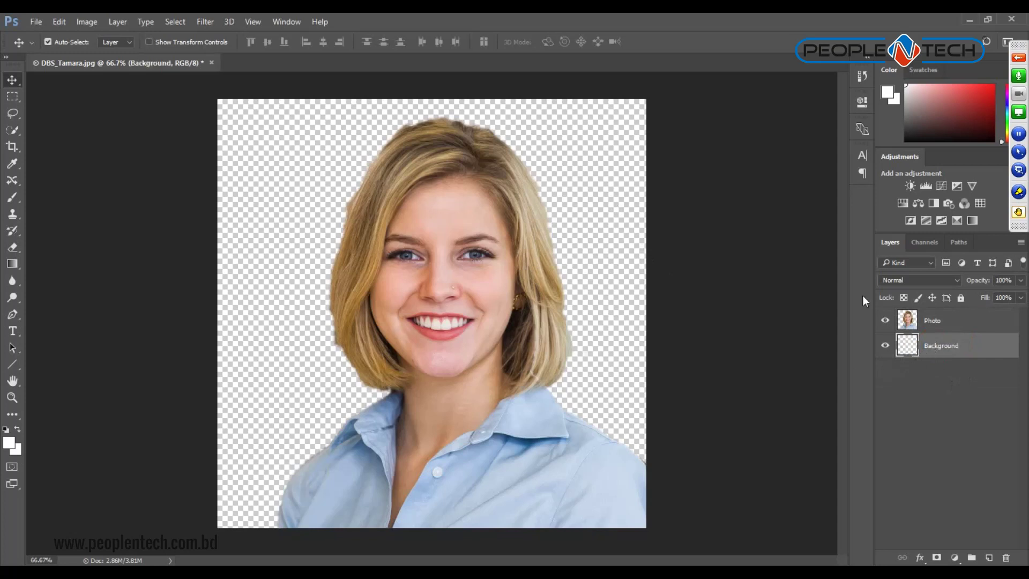
pyautogui.click(885, 322)
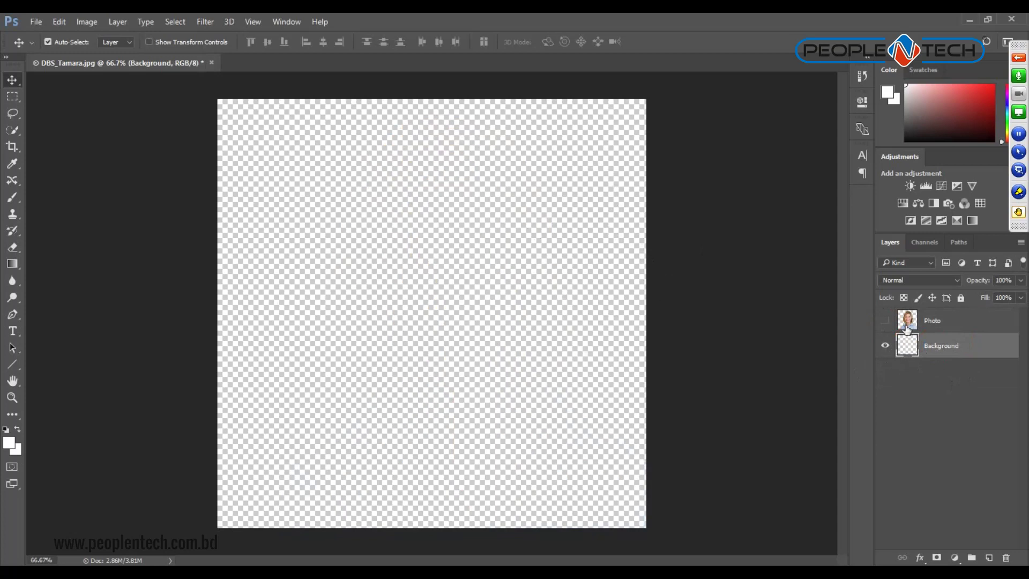
pyautogui.click(885, 322)
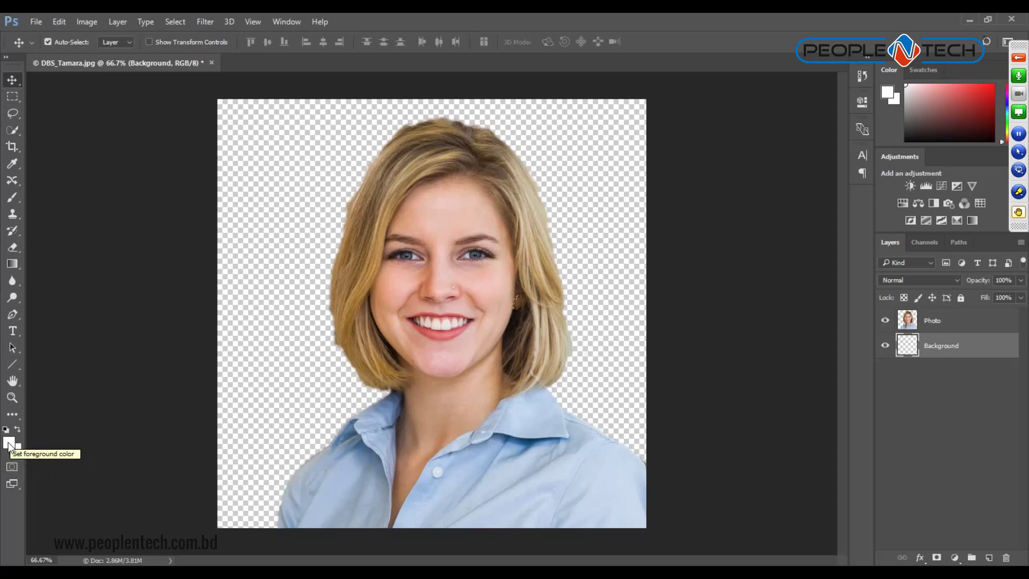
# Set the foreground colour to a bright cyan and return to the Move tool.
pyautogui.click(8, 444)
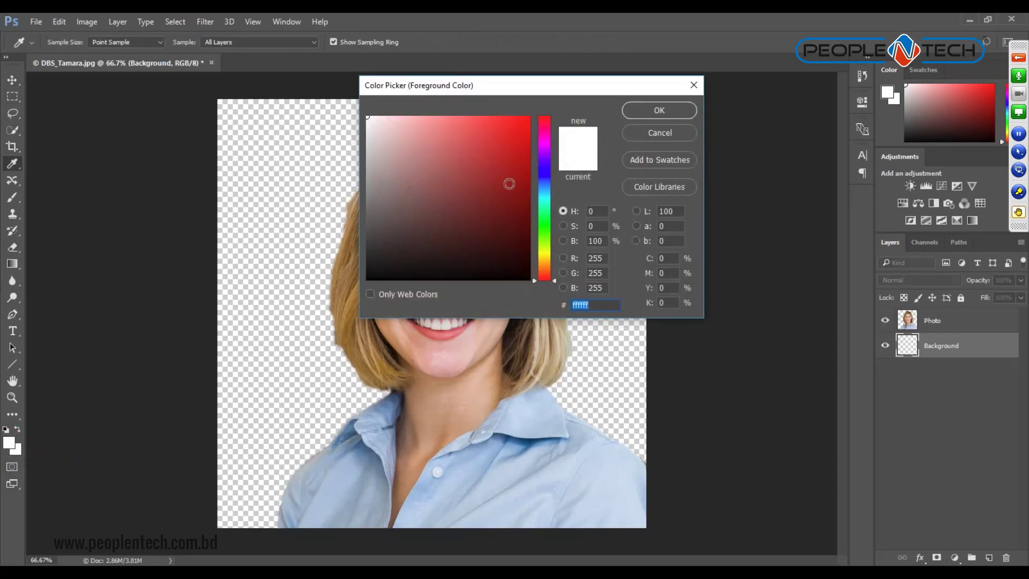
pyautogui.click(543, 198)
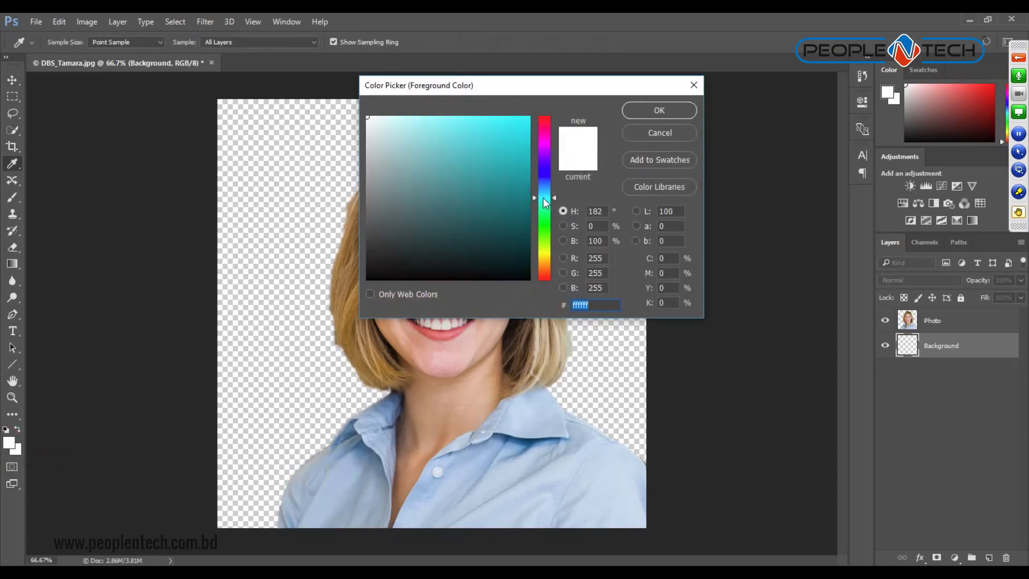
pyautogui.click(523, 118)
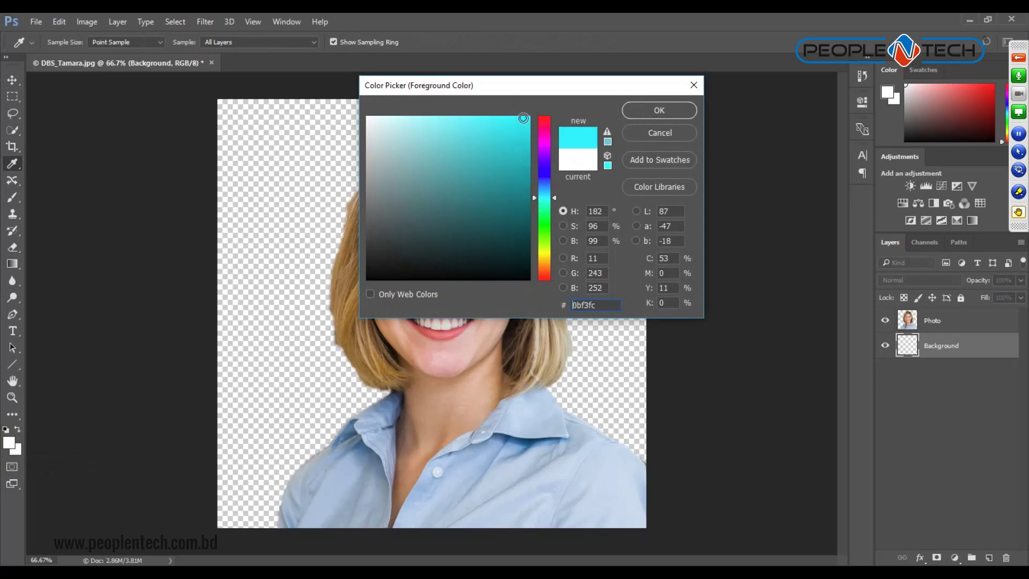
pyautogui.click(659, 109)
pyautogui.press('v')
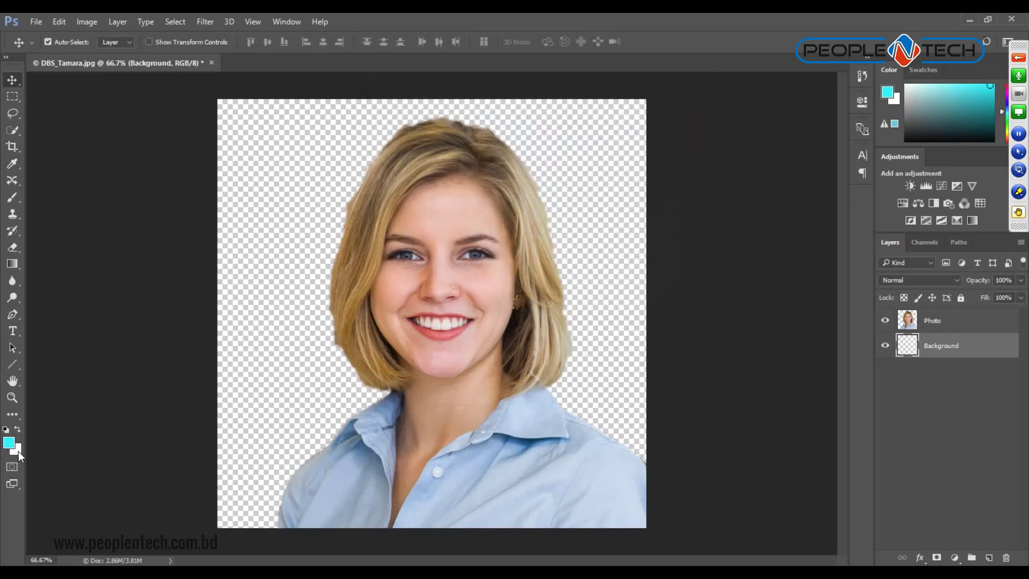
# Set the background colour to a bright green.
pyautogui.click(17, 453)
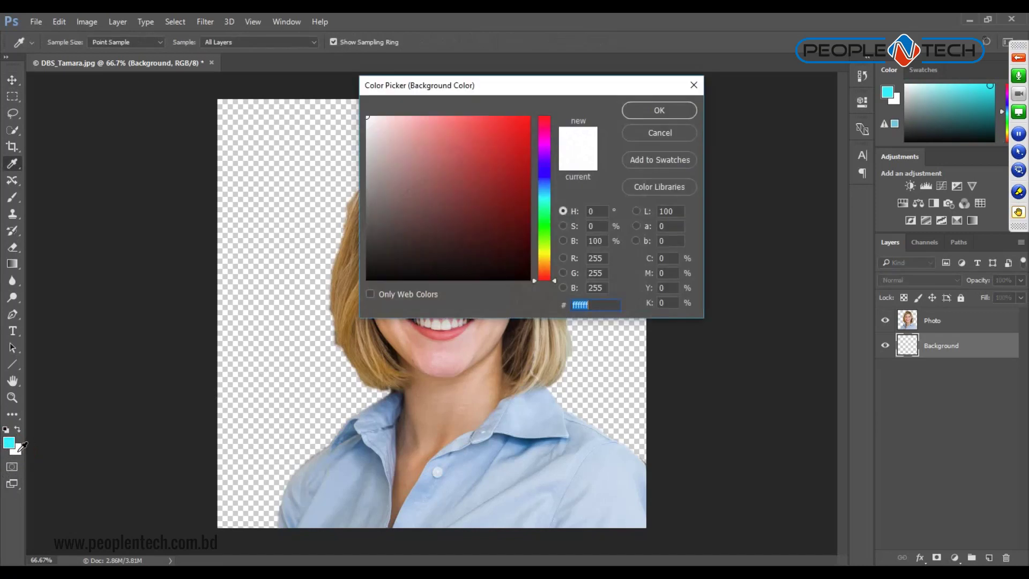
pyautogui.click(550, 228)
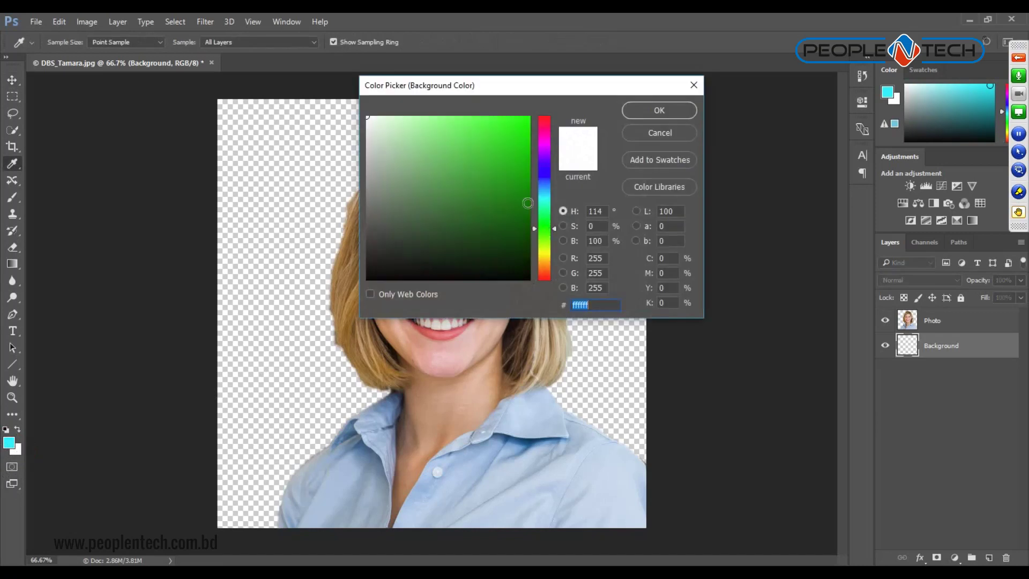
pyautogui.click(521, 121)
pyautogui.click(632, 114)
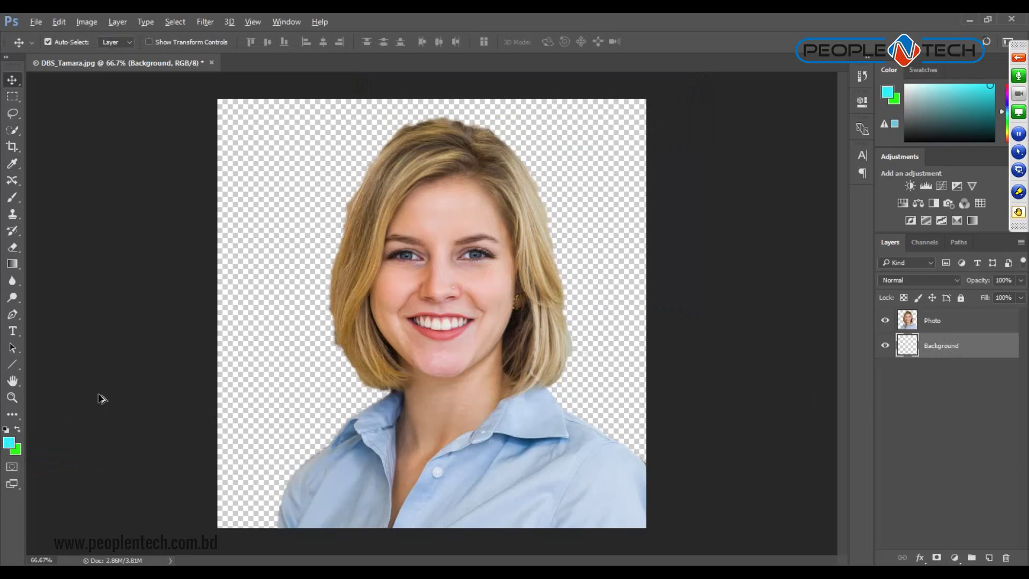
# Alternate cyan and green fills on the Background layer, ending with green.
pyautogui.hotkey('alt', 'BackSpace')
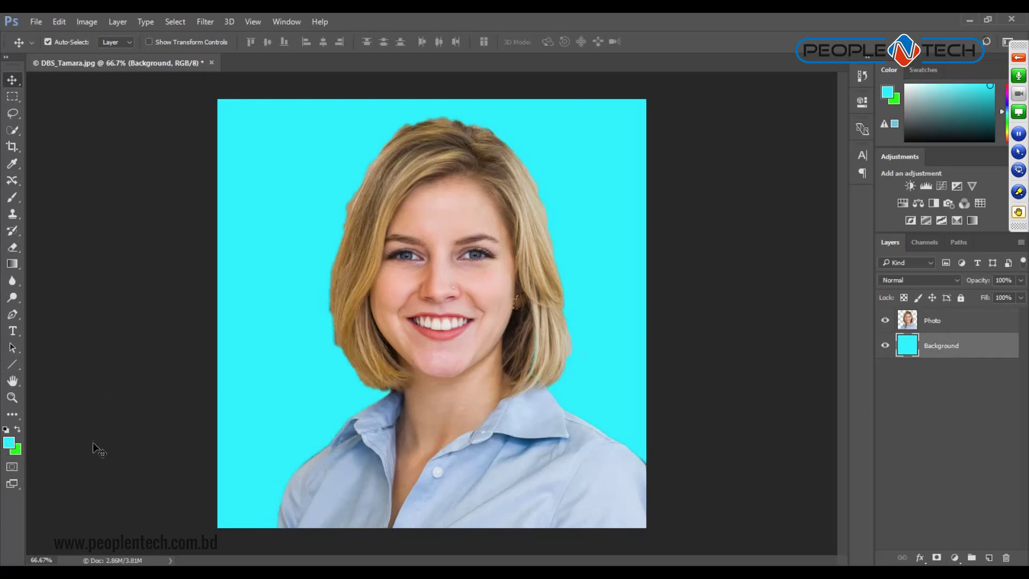
pyautogui.press('ctrl')
pyautogui.hotkey('ctrl', 'BackSpace')
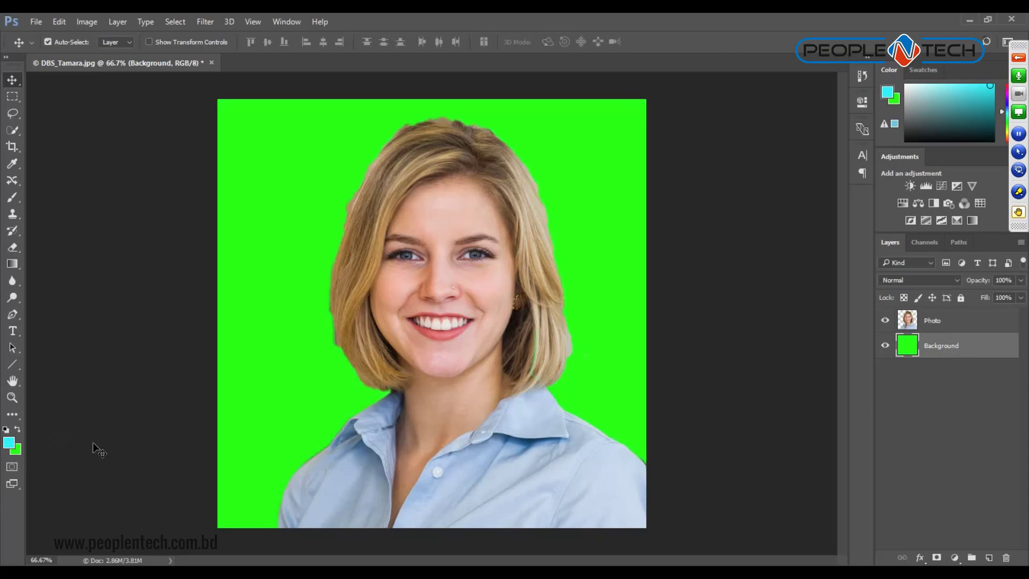
pyautogui.hotkey('alt', 'BackSpace')
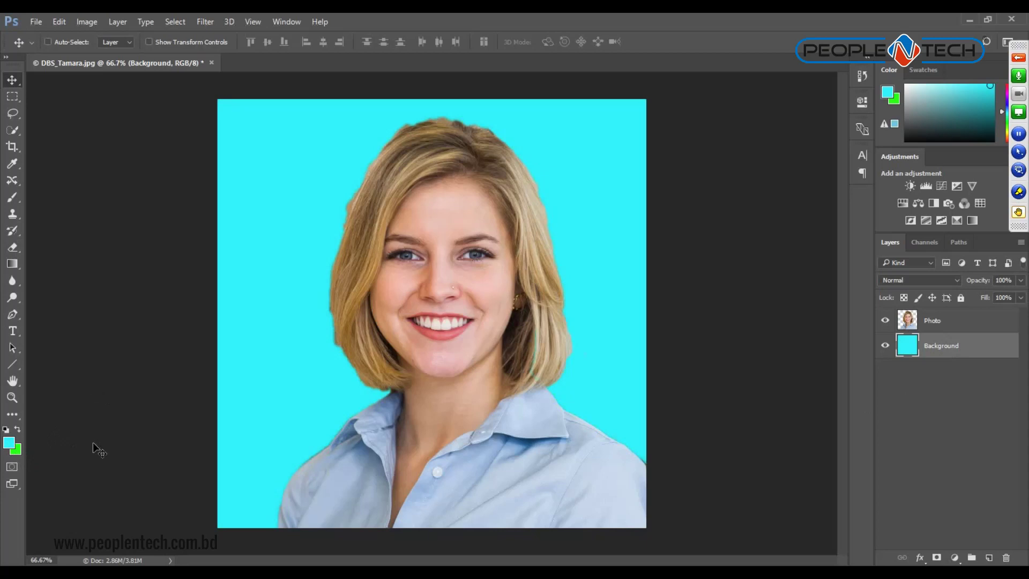
pyautogui.hotkey('ctrl', 'BackSpace')
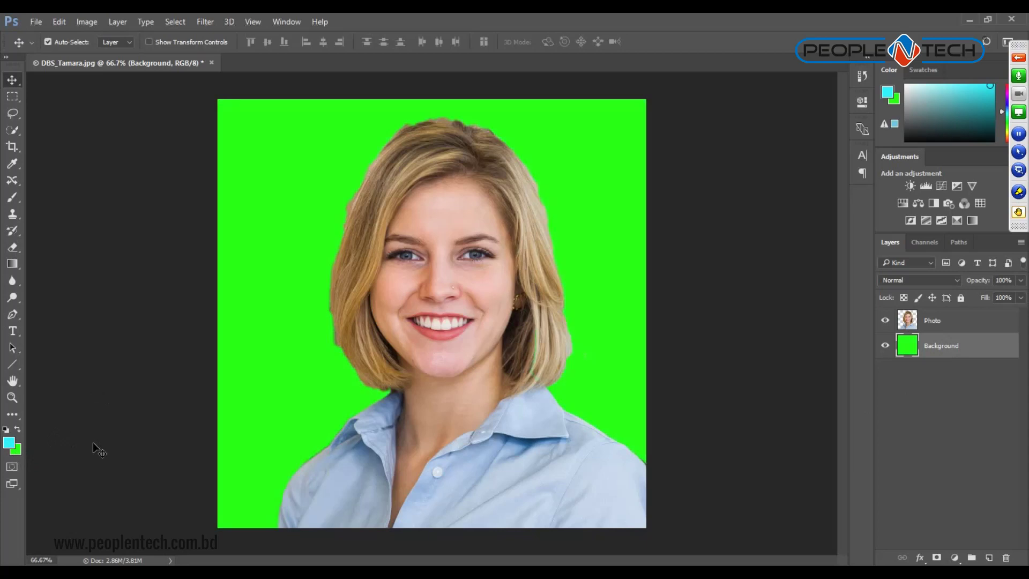
pyautogui.hotkey('alt', 'BackSpace')
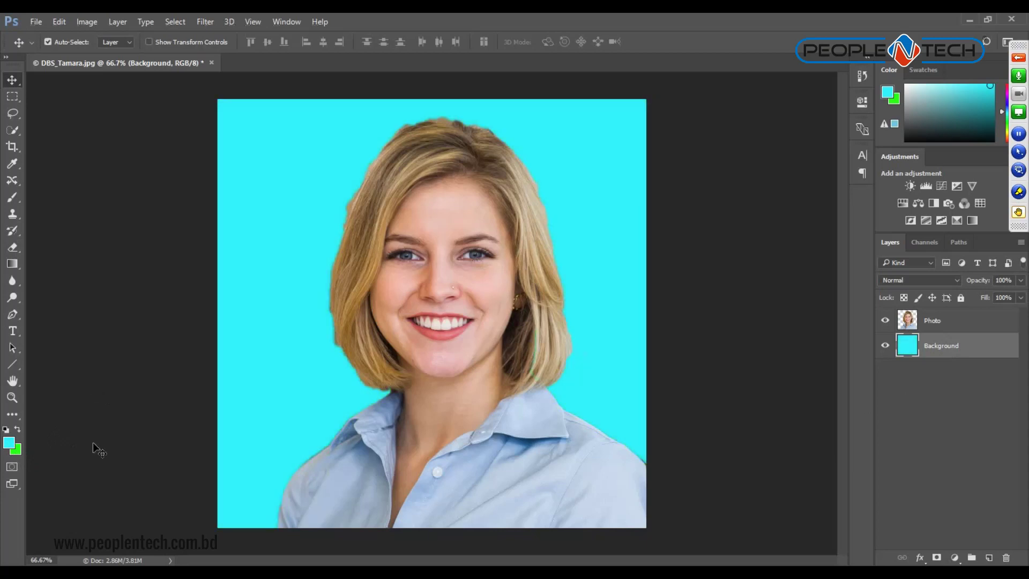
pyautogui.hotkey('ctrl', 'BackSpace')
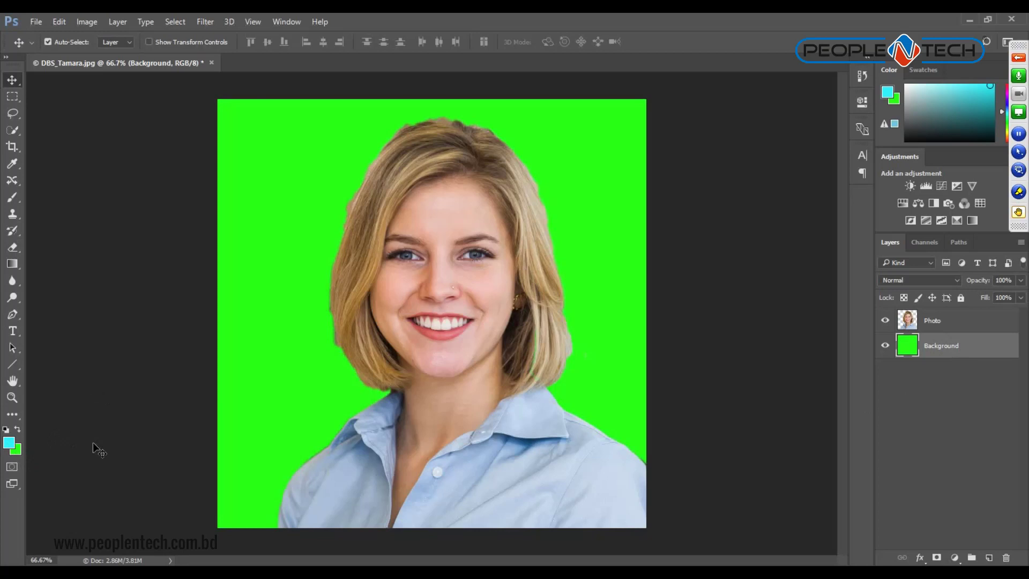
pyautogui.click(16, 450)
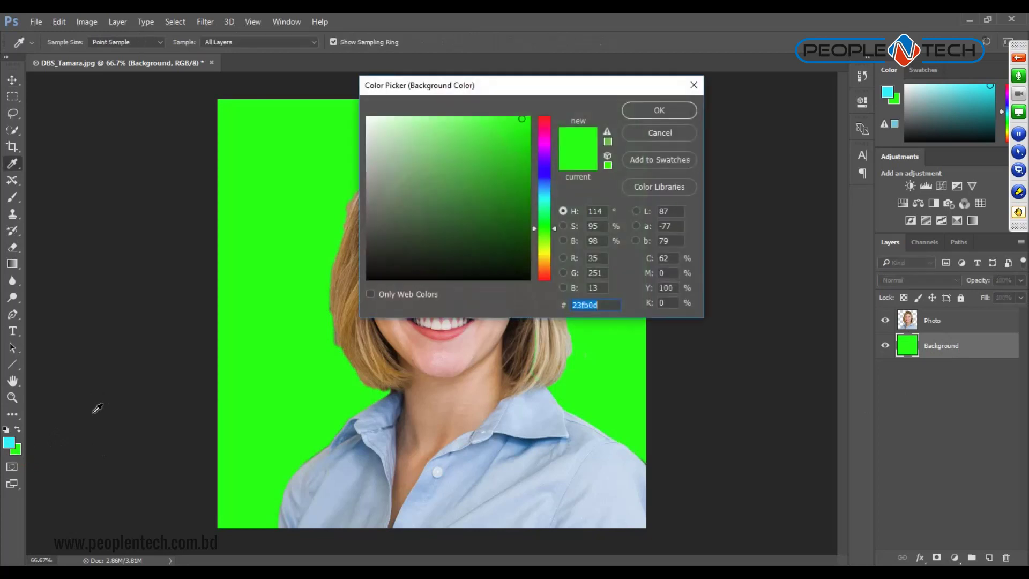
# Make blue the background colour and alternate blue and cyan fills, ending on cyan.
pyautogui.click(546, 171)
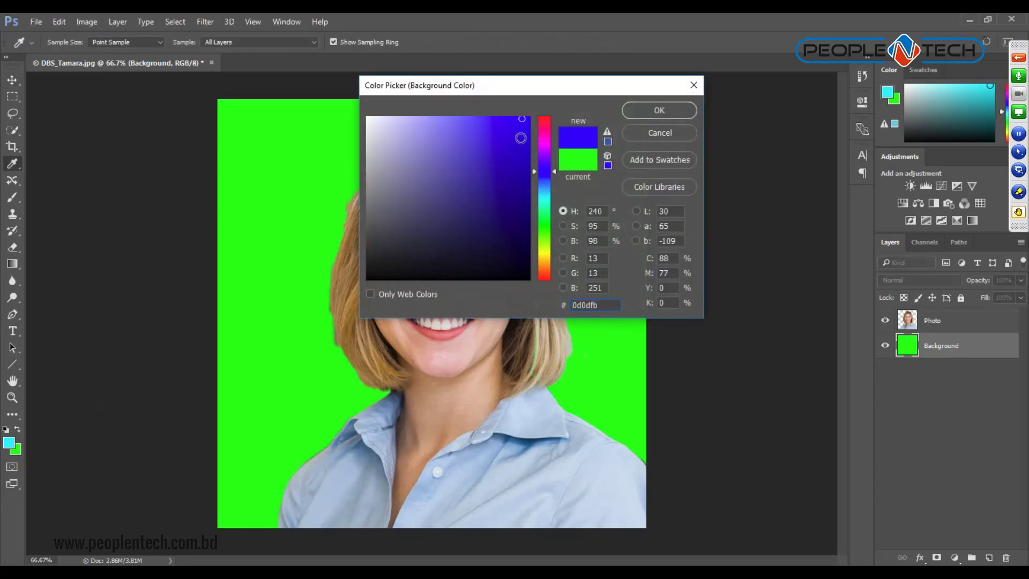
pyautogui.click(659, 110)
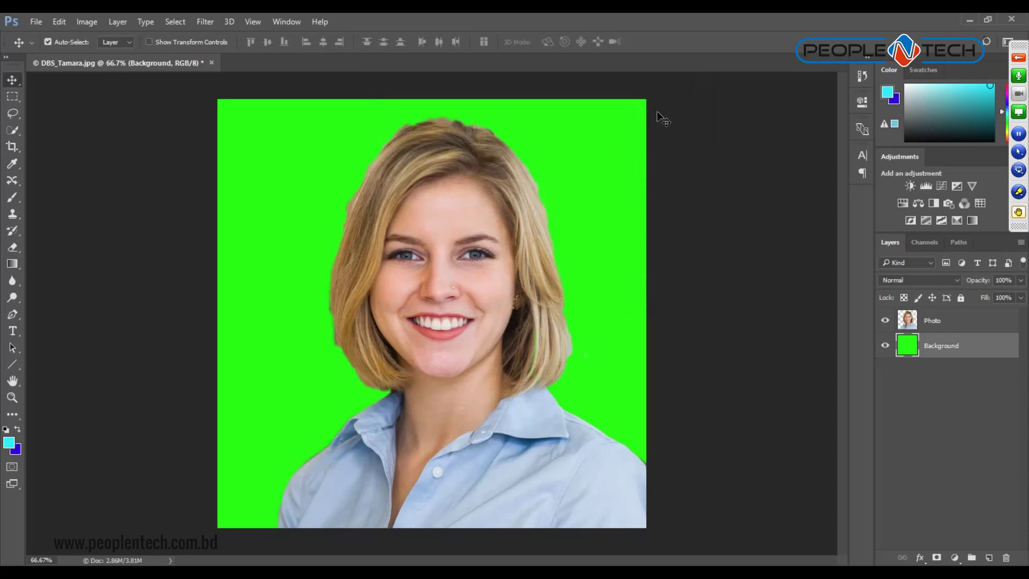
pyautogui.hotkey('ctrl', 'BackSpace')
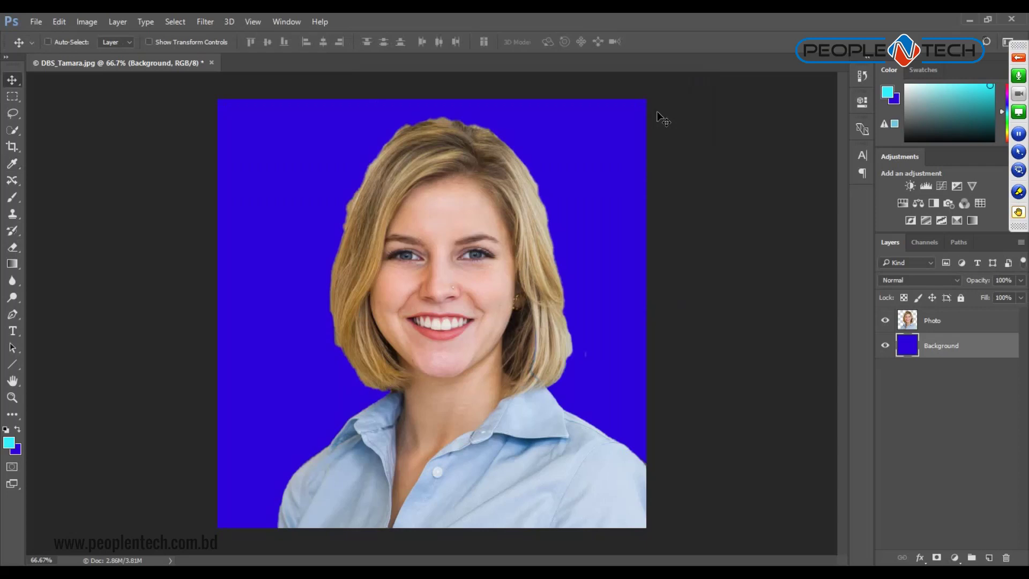
pyautogui.hotkey('alt', 'BackSpace')
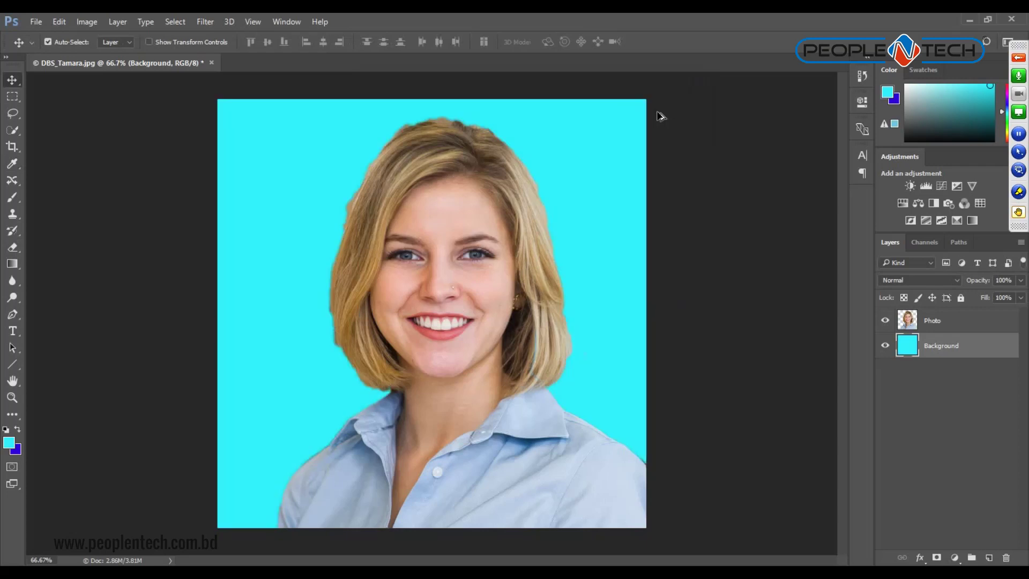
pyautogui.hotkey('ctrl', 'BackSpace')
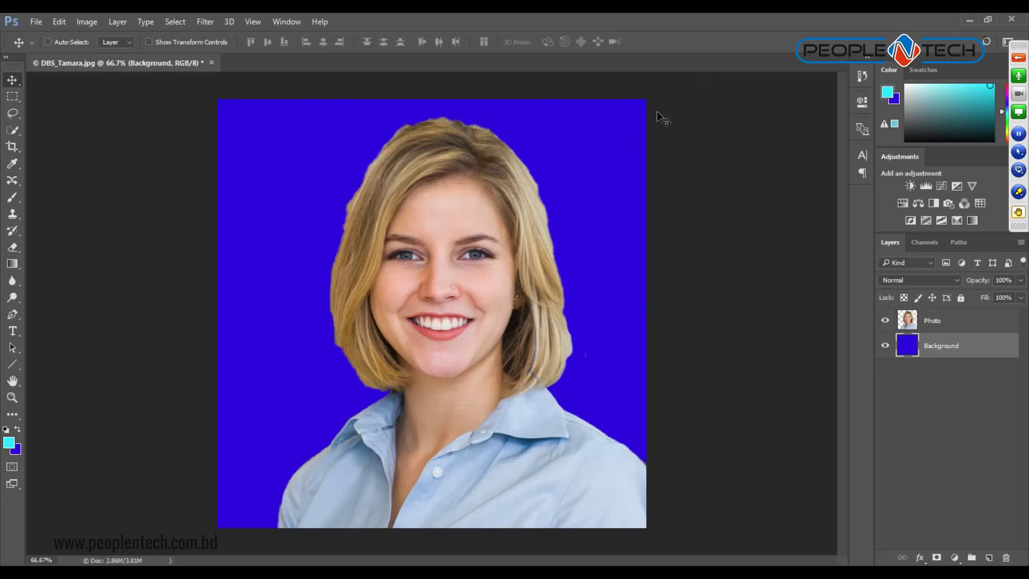
pyautogui.hotkey('alt', 'BackSpace')
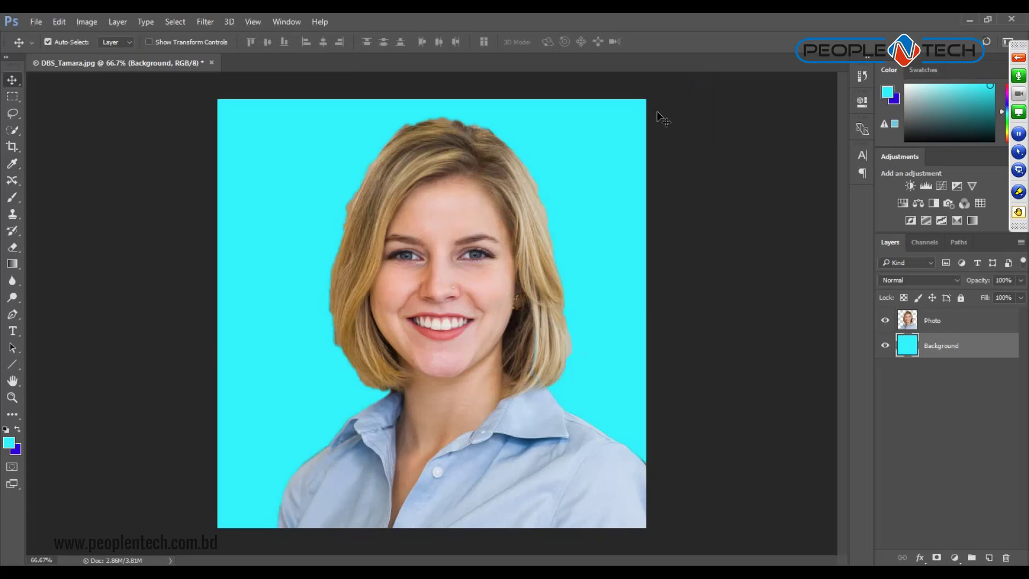
# Set the foreground colour to pure white.
pyautogui.click(8, 442)
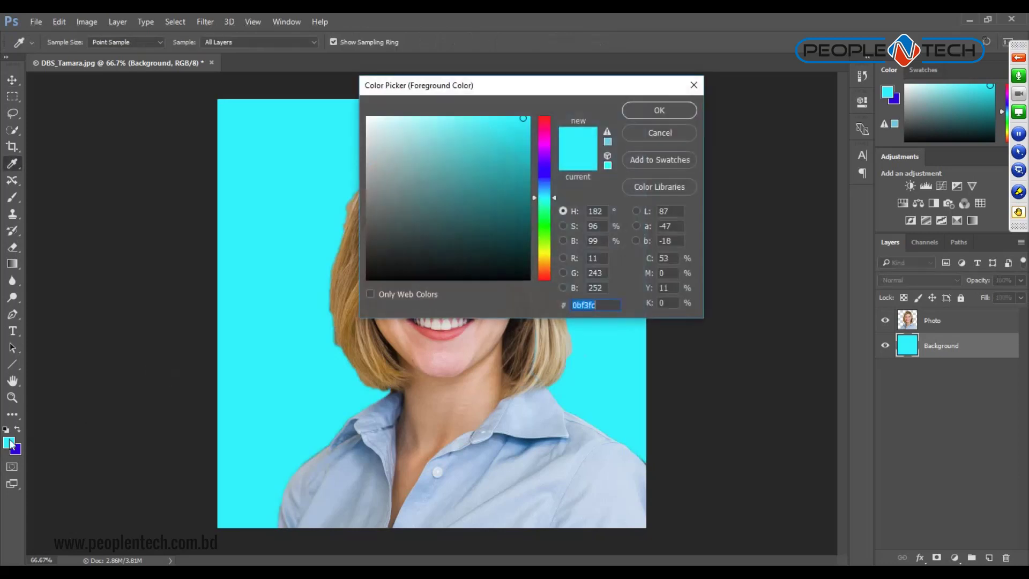
pyautogui.moveTo(465, 151); pyautogui.dragTo(316, 97)
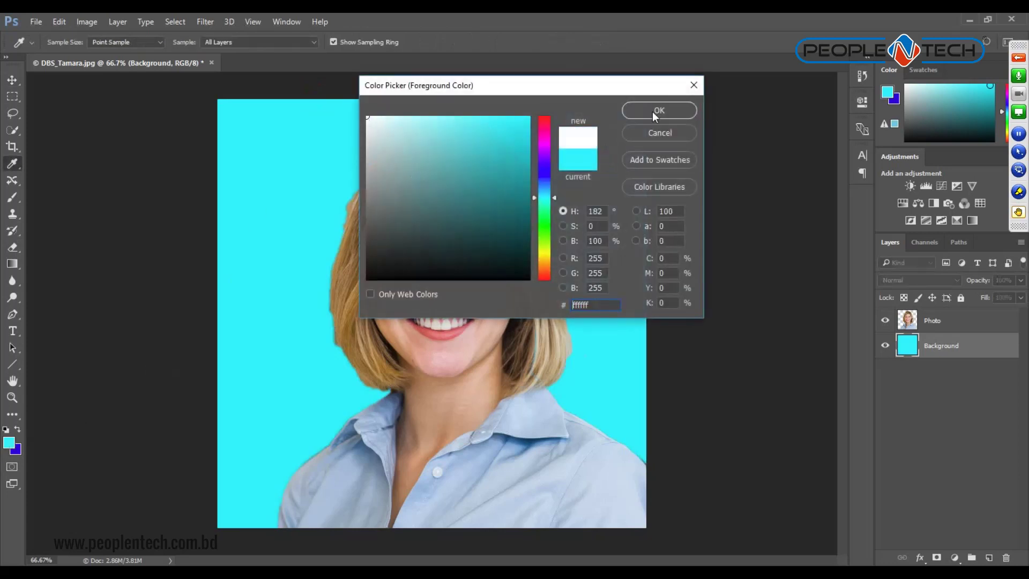
pyautogui.click(654, 111)
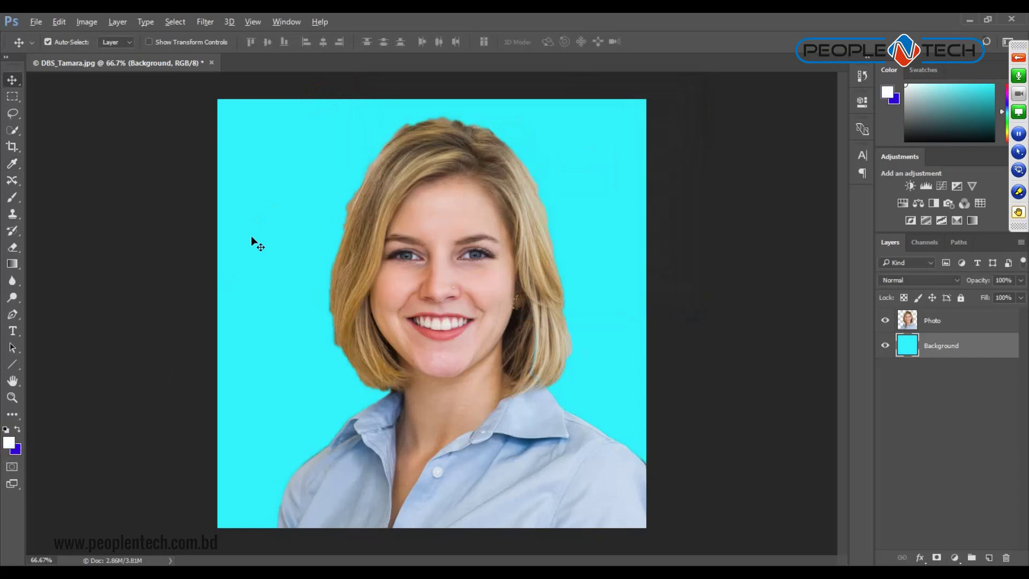
# Fill the Background layer with white and zoom the view out to 50%.
pyautogui.hotkey('alt', 'BackSpace')
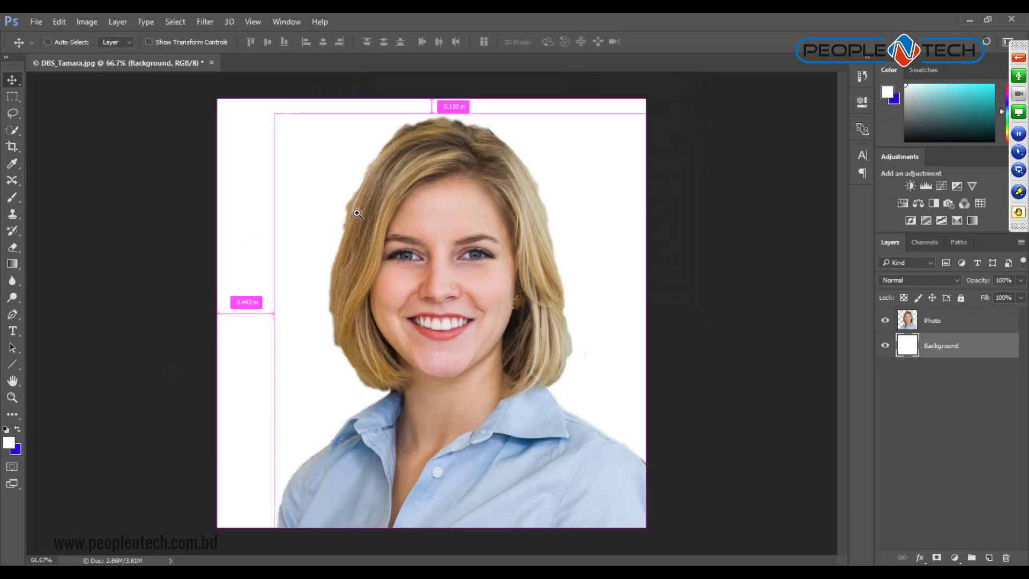
pyautogui.scroll(3, 354, 208)
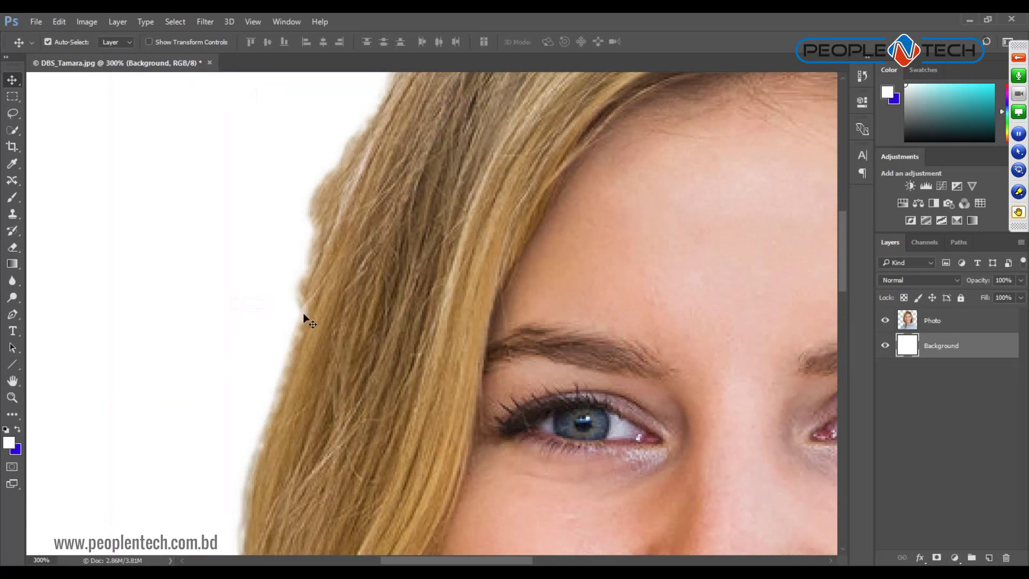
pyautogui.scroll(-2, 265, 353)
pyautogui.scroll(-3, 266, 353)
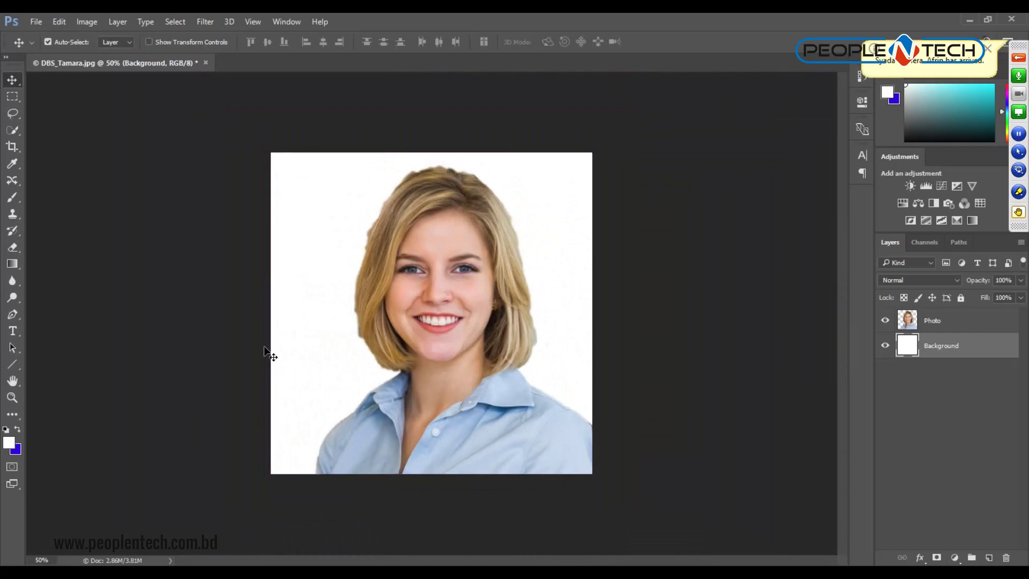
pyautogui.press('ctrl')
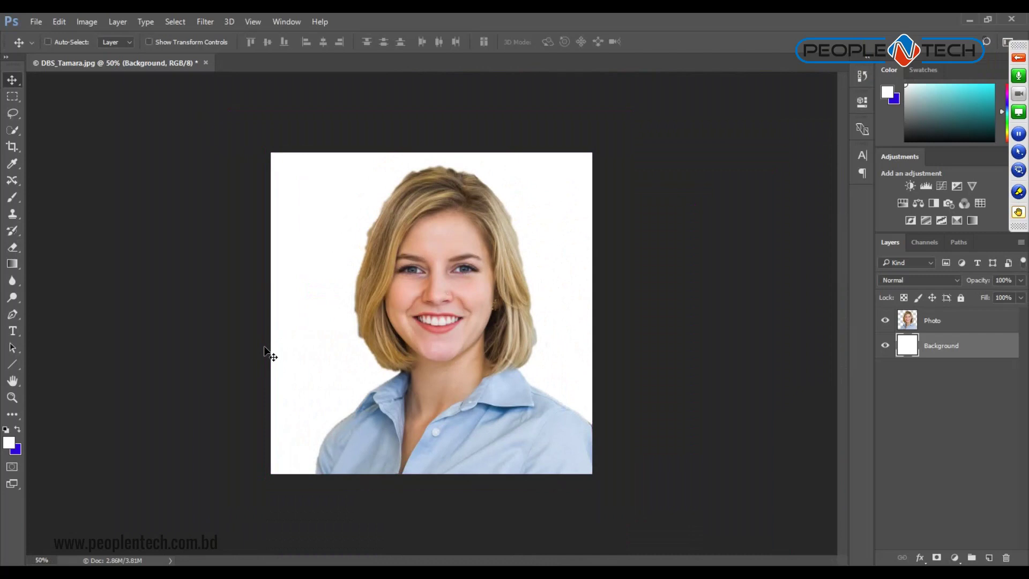
# Open the Save As dialog to save the portrait as a PSD copy.
pyautogui.hotkey('ctrl', 'shift', 's')
pyautogui.click(707, 534)
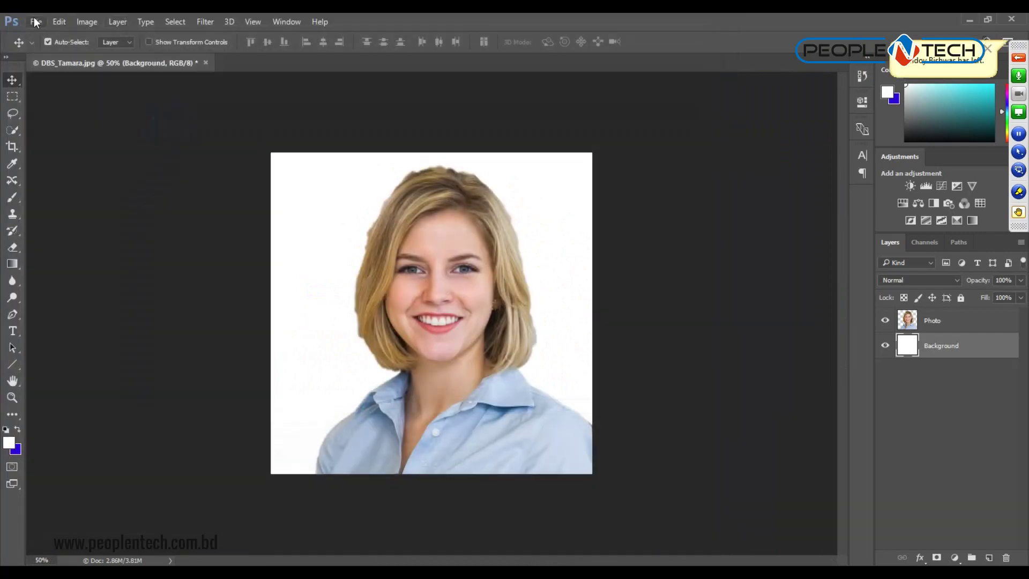
pyautogui.click(35, 22)
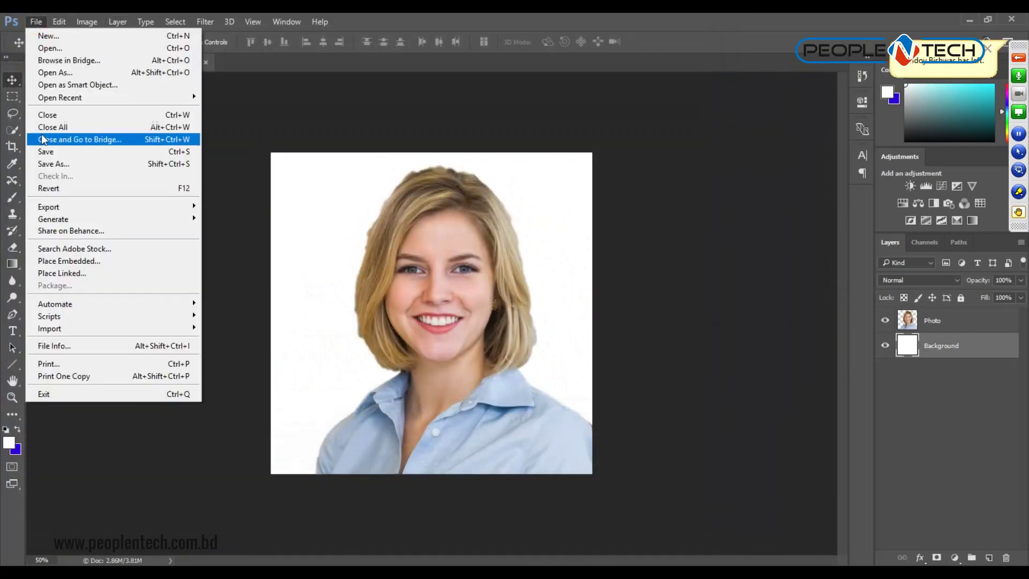
pyautogui.click(53, 152)
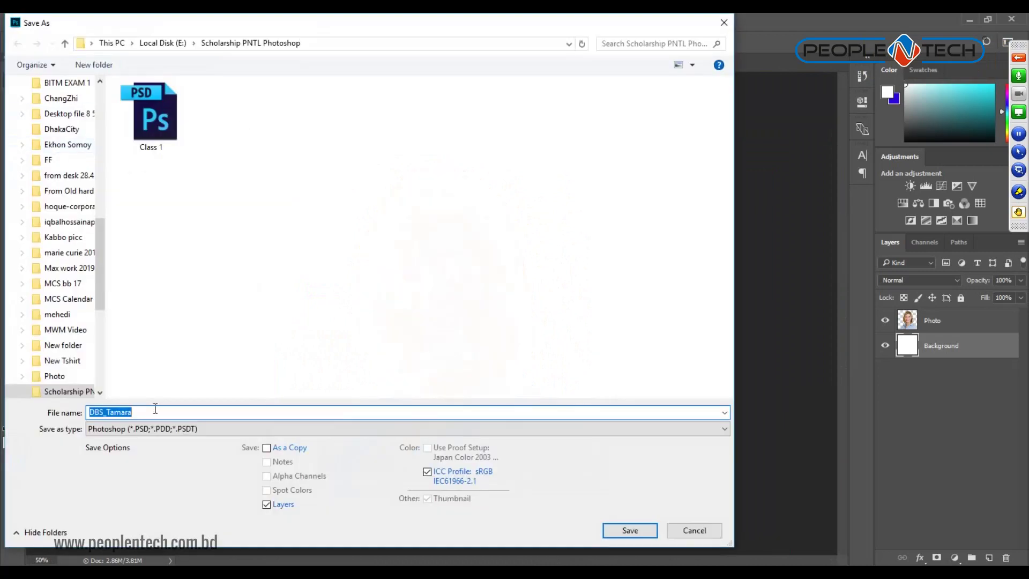
# Save the portrait as 'Class 2 Photo edit.psd', accepting the Photoshop Format Options.
pyautogui.write('Class 2 Photo edit')
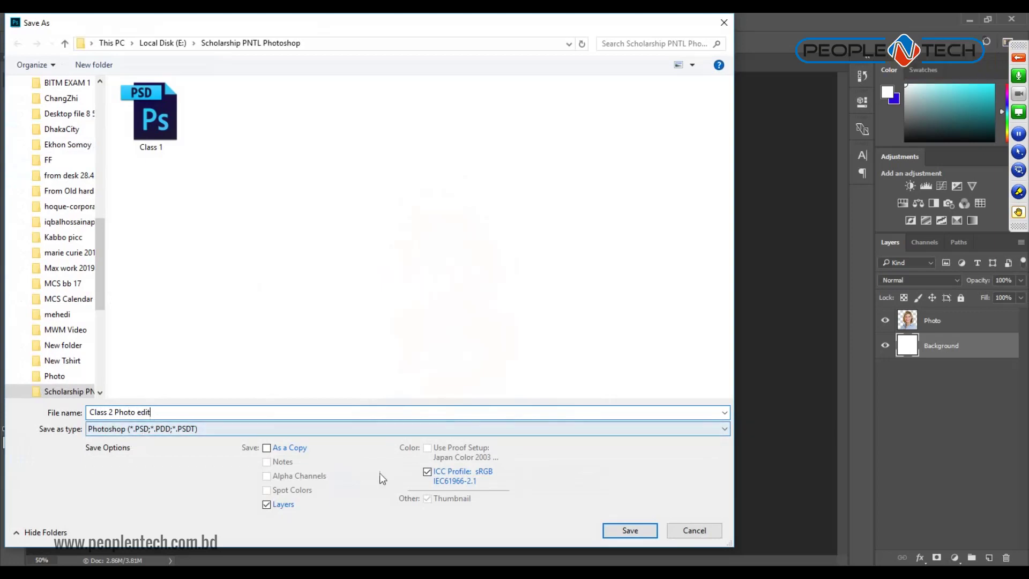
pyautogui.click(629, 533)
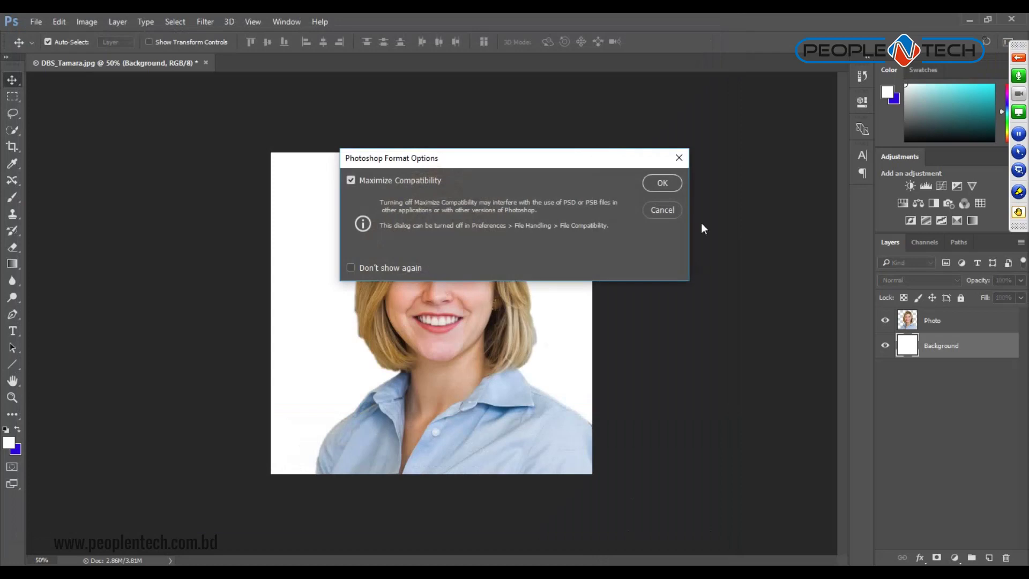
pyautogui.click(664, 183)
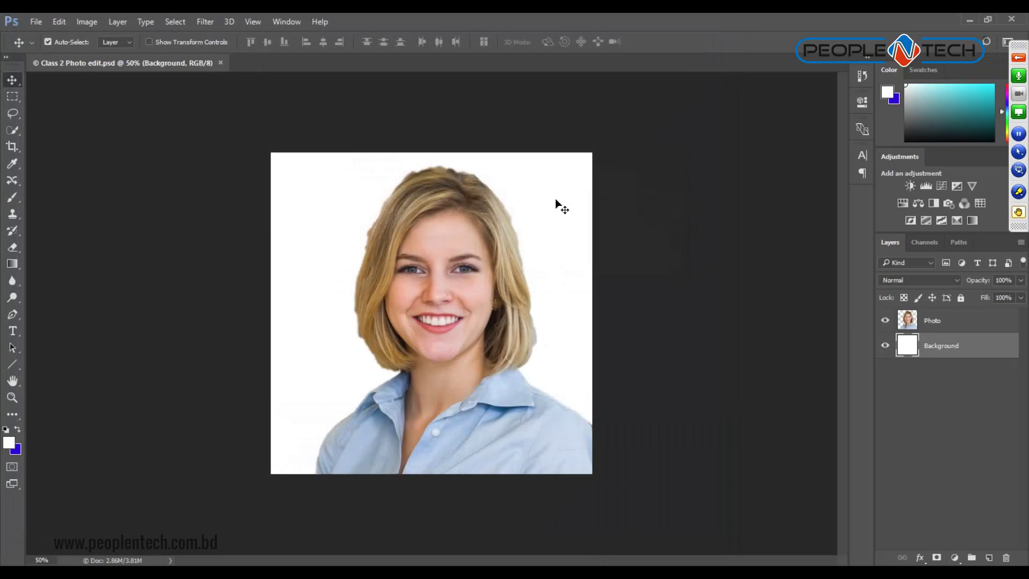
pyautogui.hotkey('alt', 'Tab')
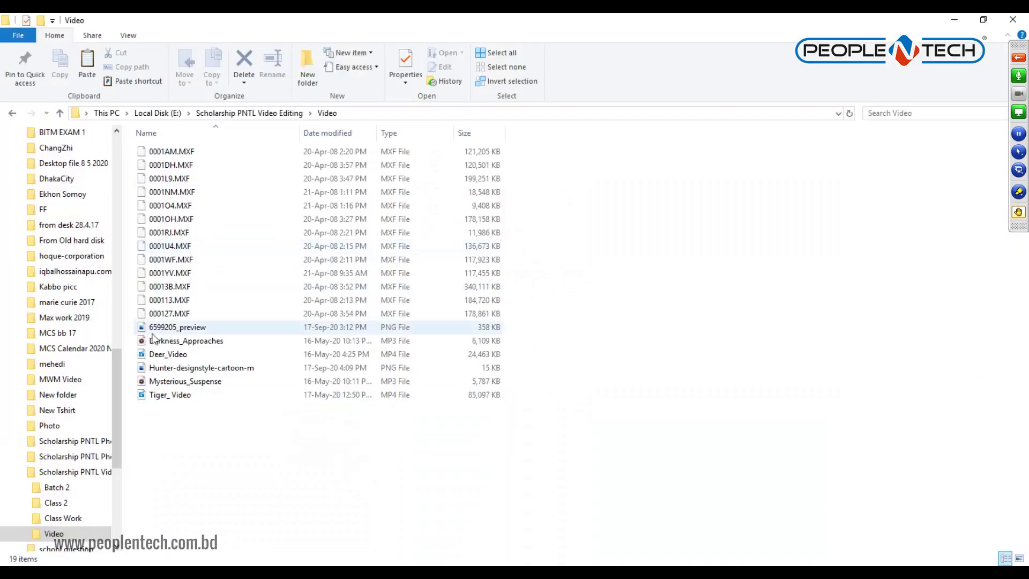
pyautogui.click(159, 113)
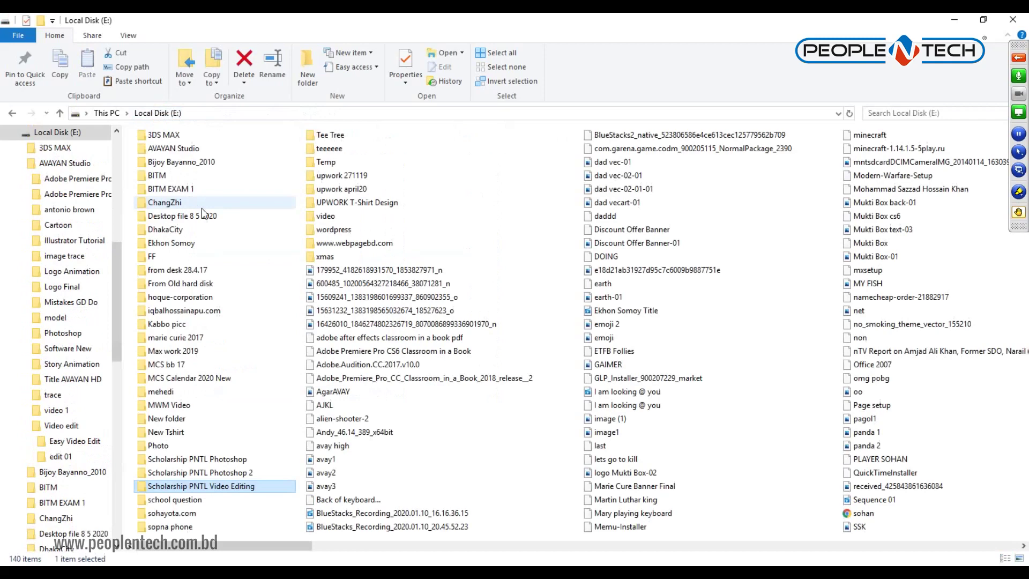
pyautogui.doubleClick(234, 460)
pyautogui.click(166, 172)
pyautogui.click(236, 171)
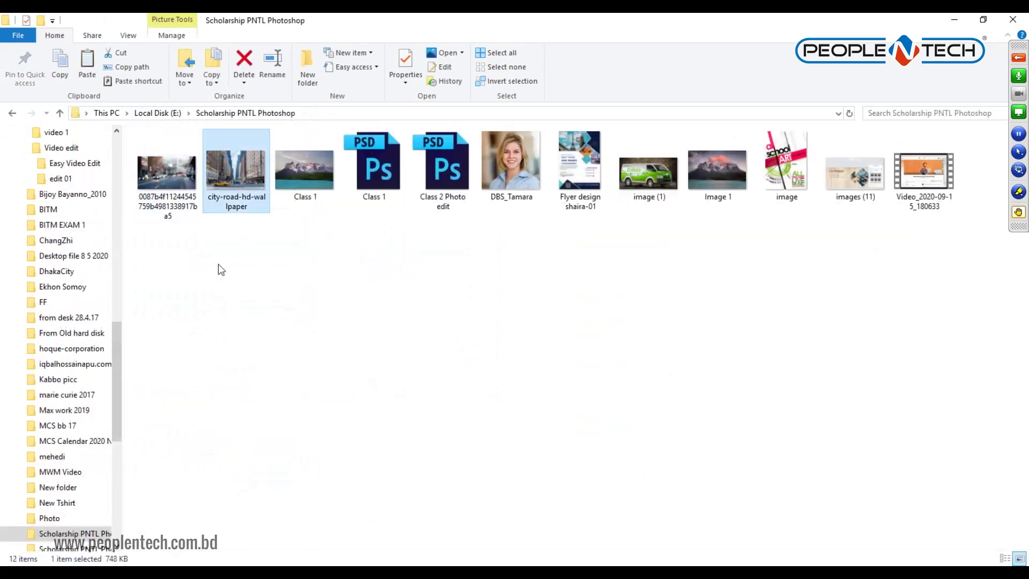
pyautogui.click(188, 180)
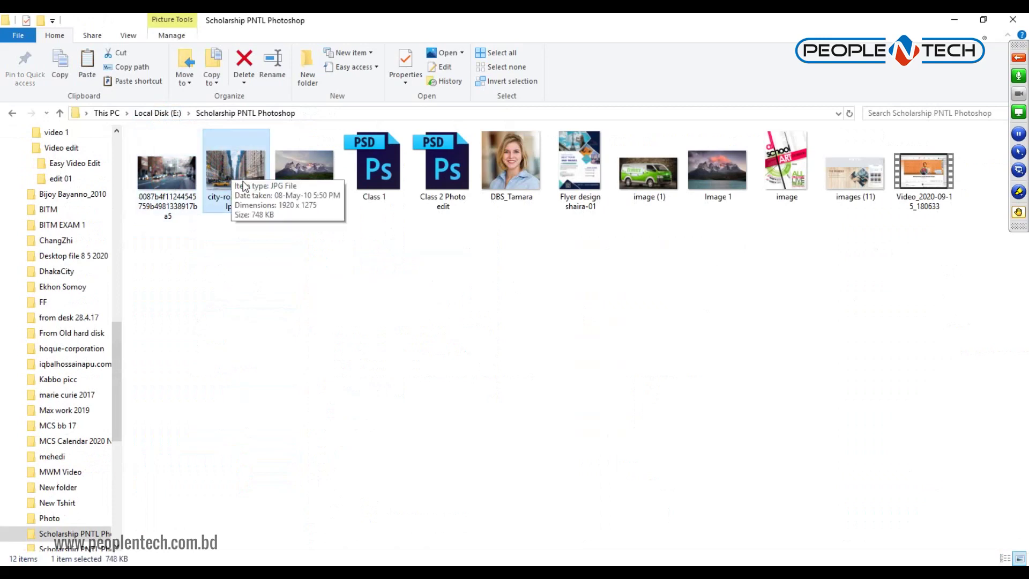
pyautogui.click(1000, 20)
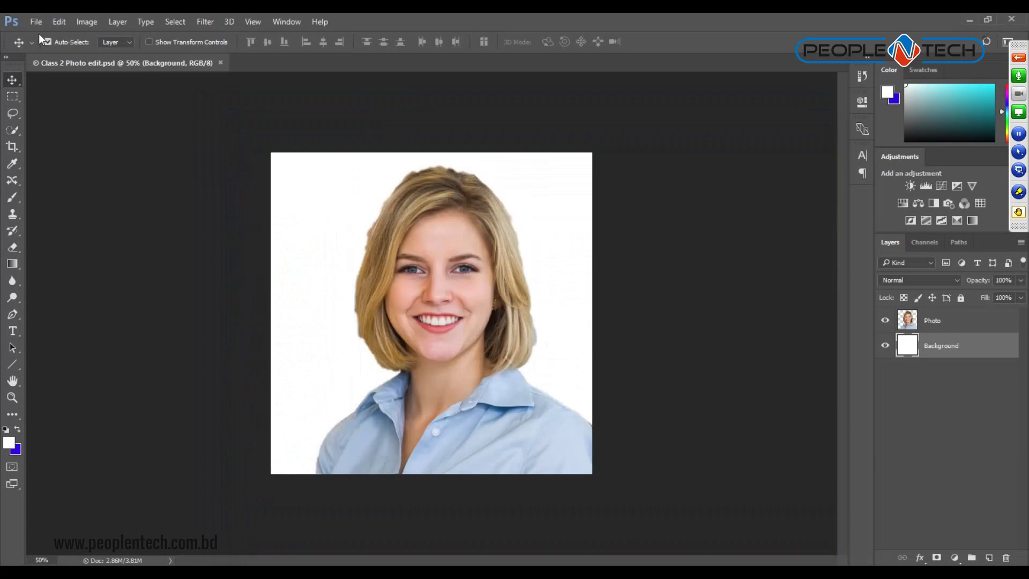
# Open the city-road-hd-wallpaper image through File > Open as a second document.
pyautogui.click(36, 22)
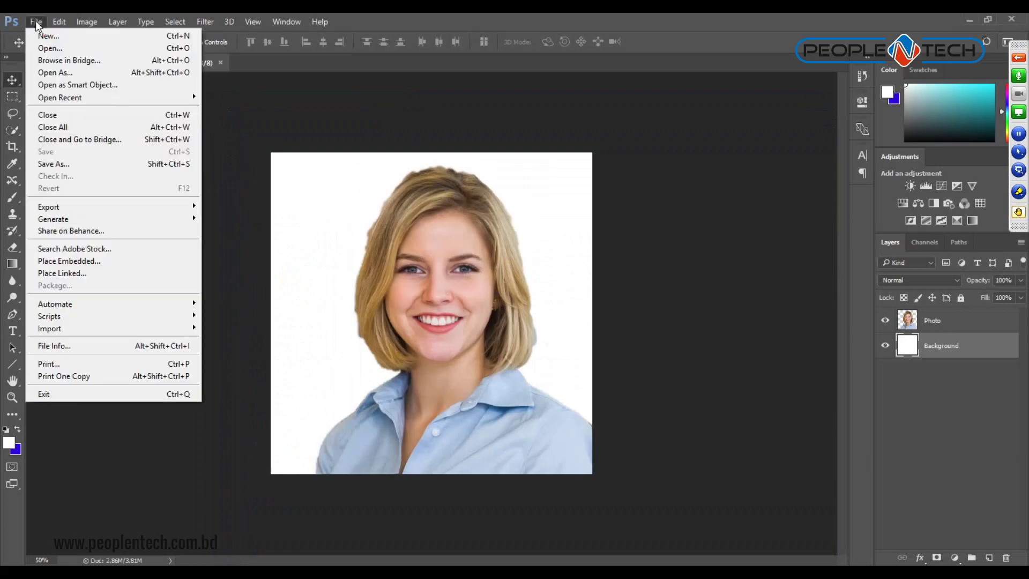
pyautogui.click(52, 48)
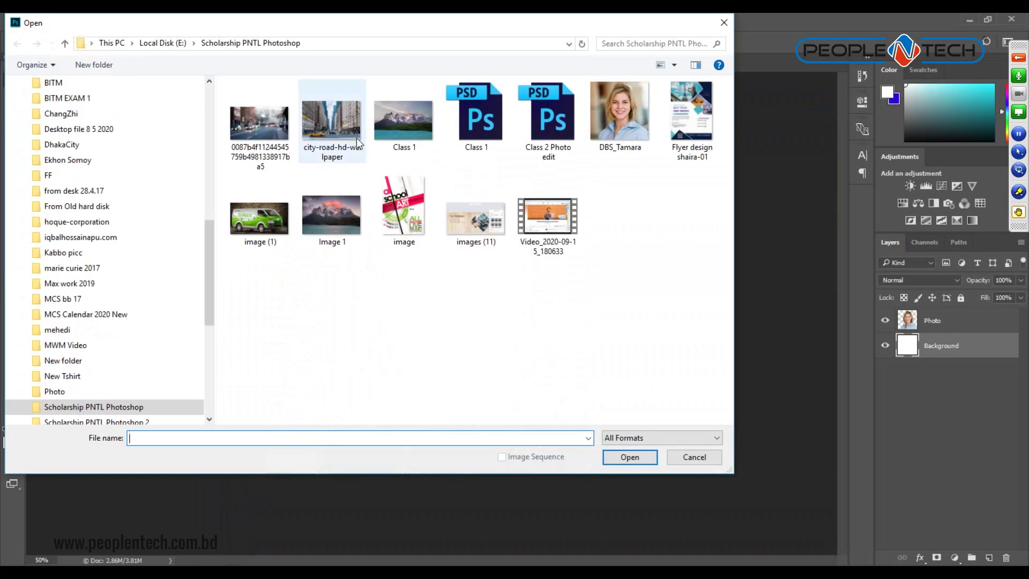
pyautogui.click(341, 128)
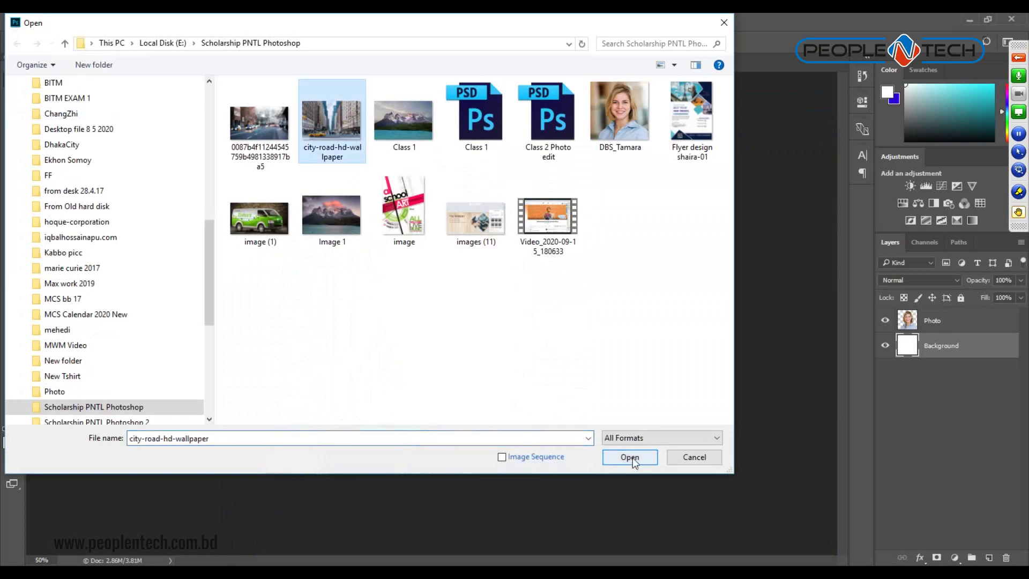
pyautogui.click(630, 458)
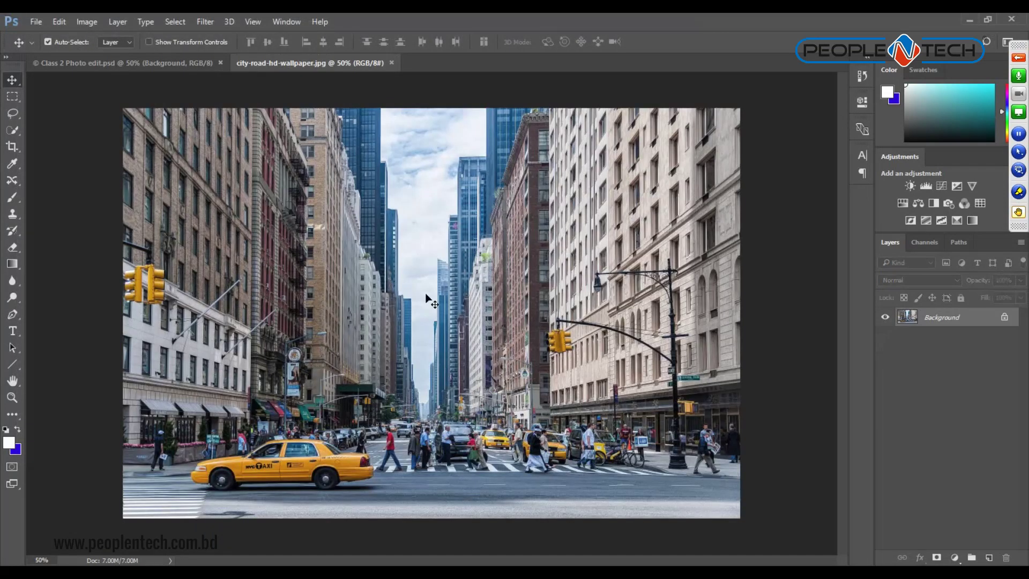
pyautogui.click(166, 64)
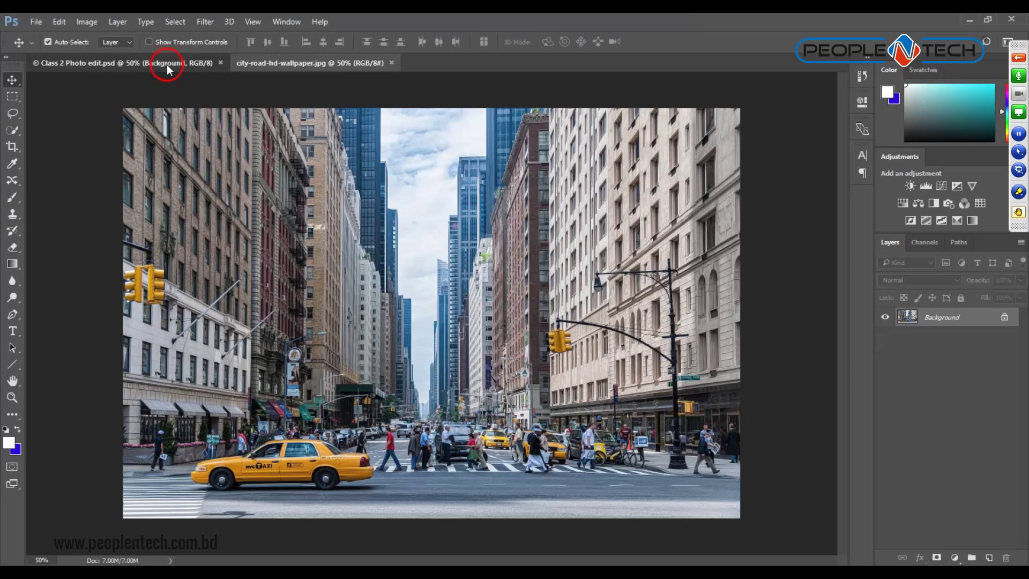
pyautogui.click(297, 64)
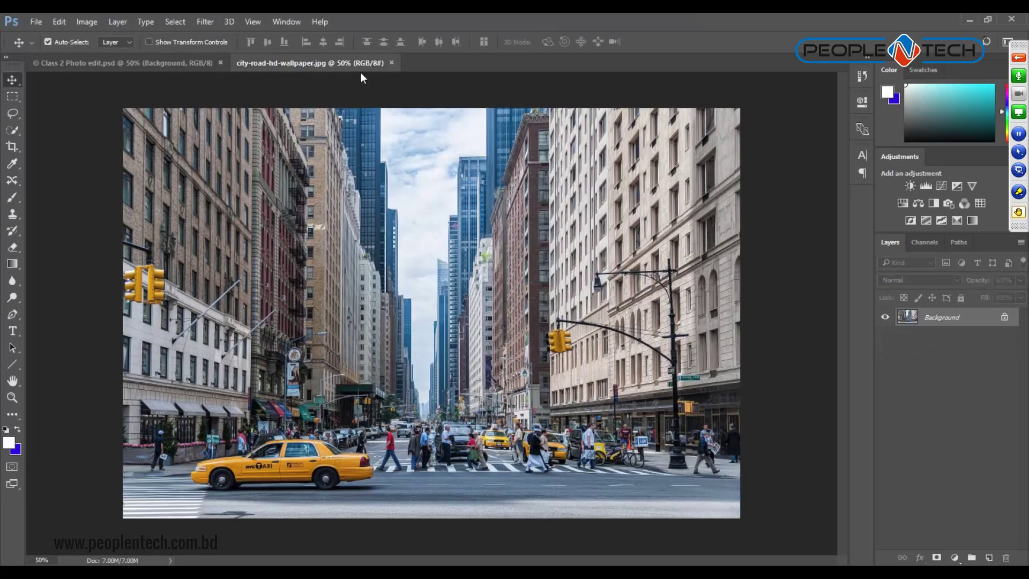
pyautogui.click(139, 64)
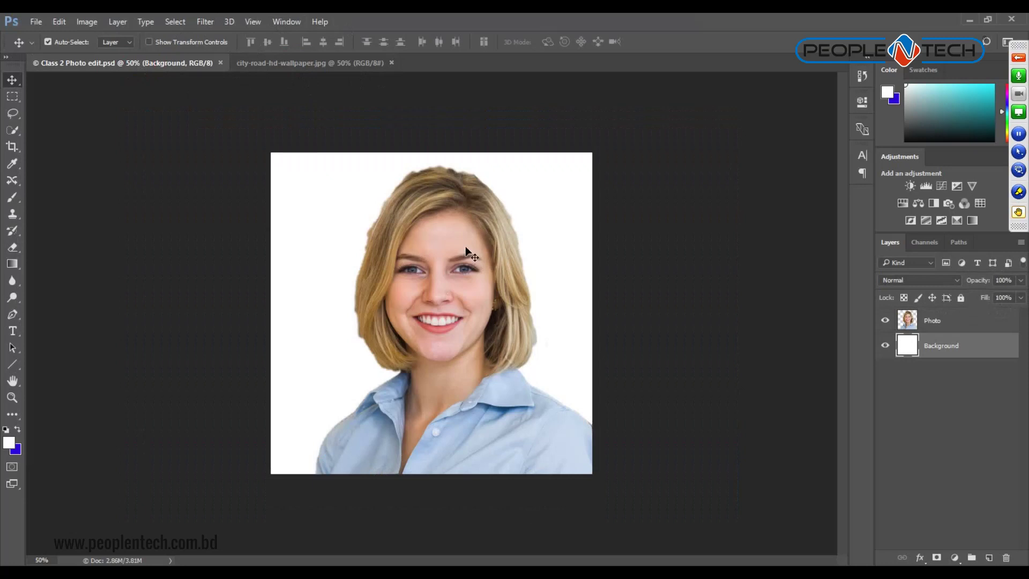
pyautogui.click(340, 63)
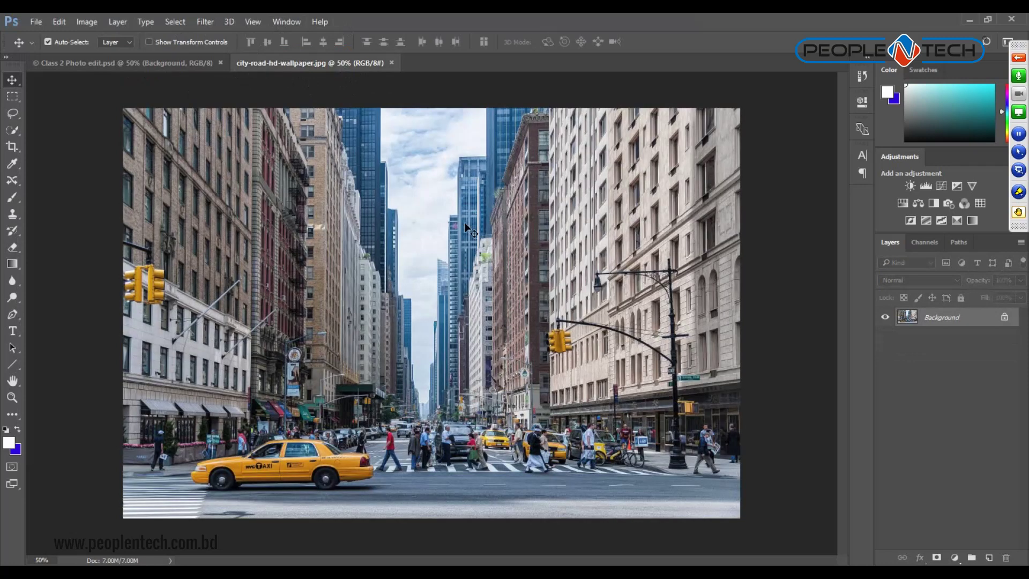
pyautogui.click(151, 64)
pyautogui.click(36, 22)
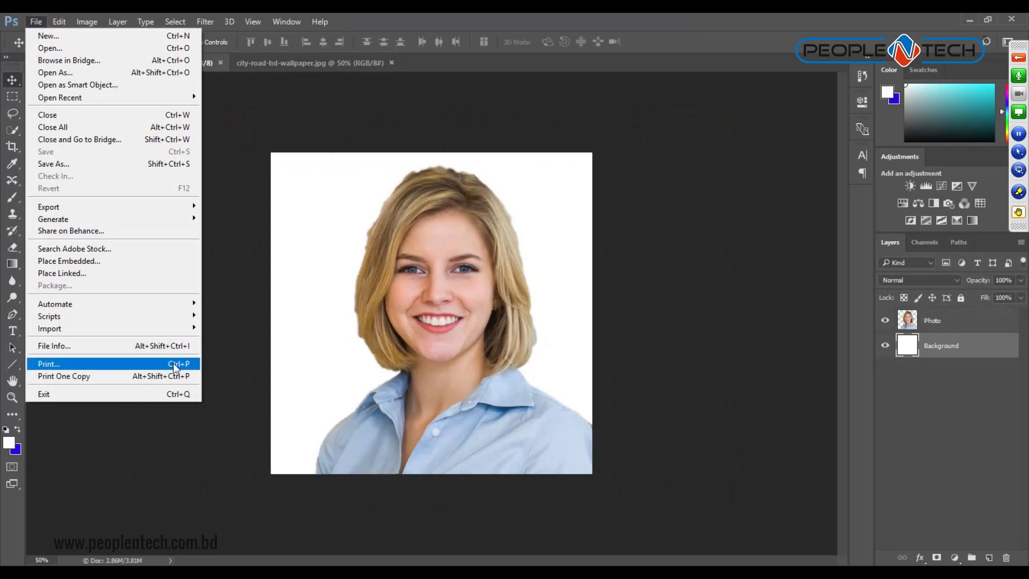
pyautogui.click(270, 153)
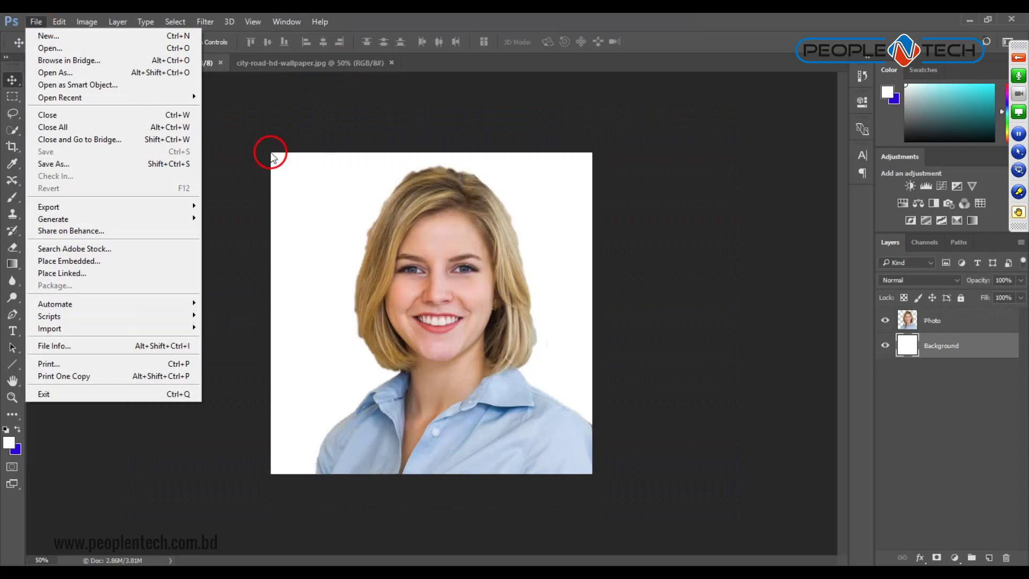
pyautogui.click(300, 63)
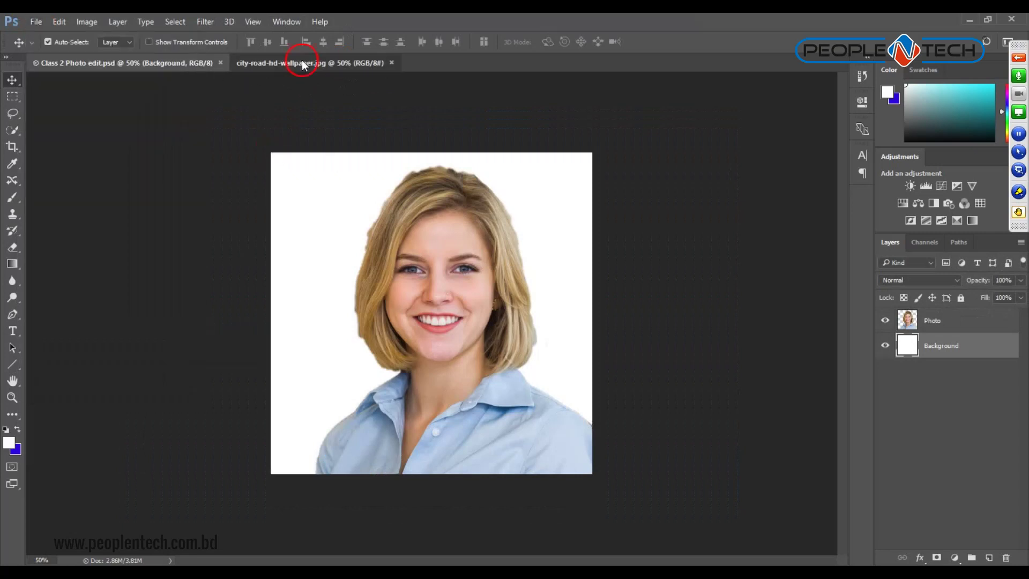
pyautogui.click(166, 63)
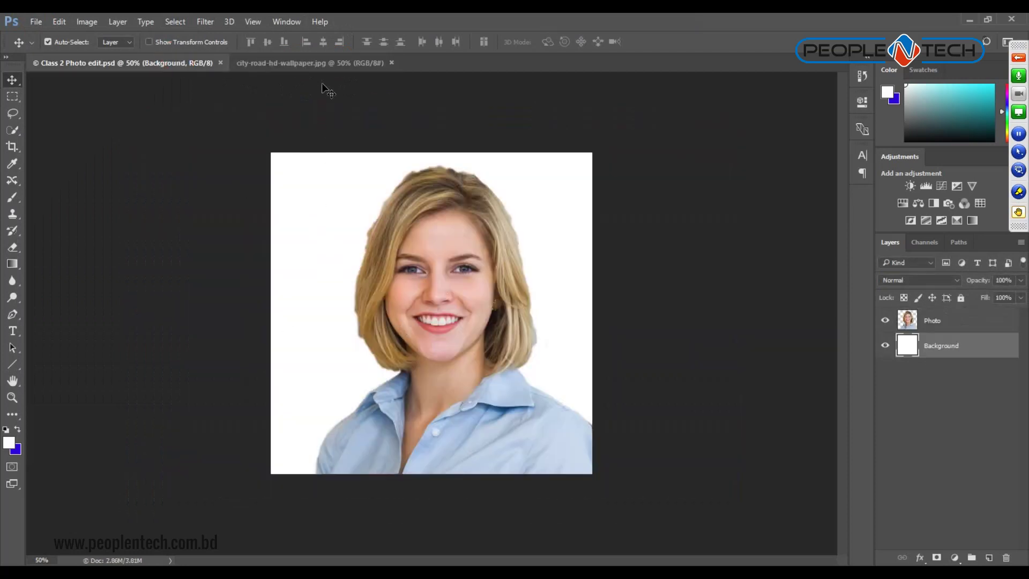
pyautogui.click(321, 67)
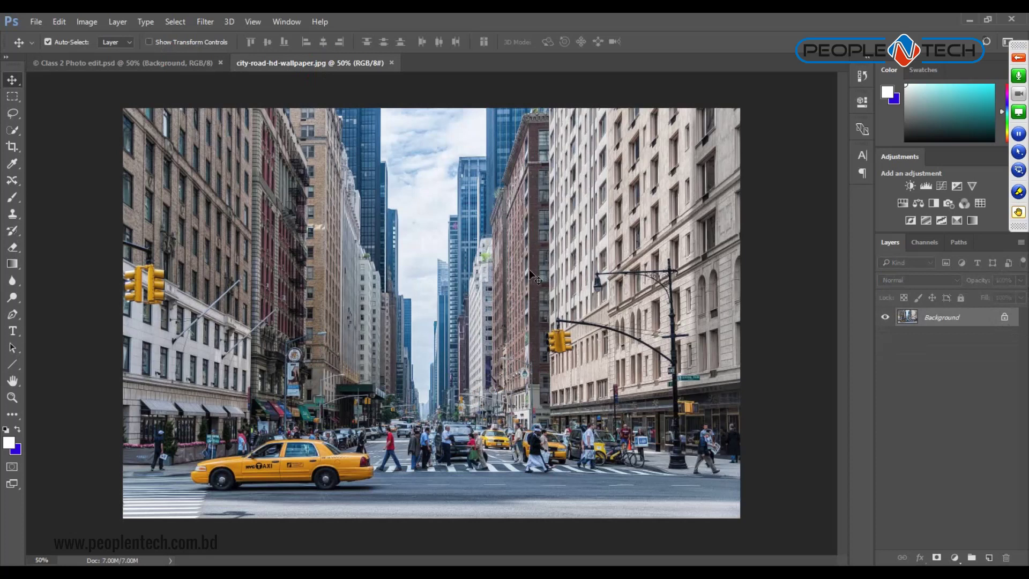
# Unlock the street photo's Background into Layer 0 and drag it toward the portrait tab.
pyautogui.click(1004, 318)
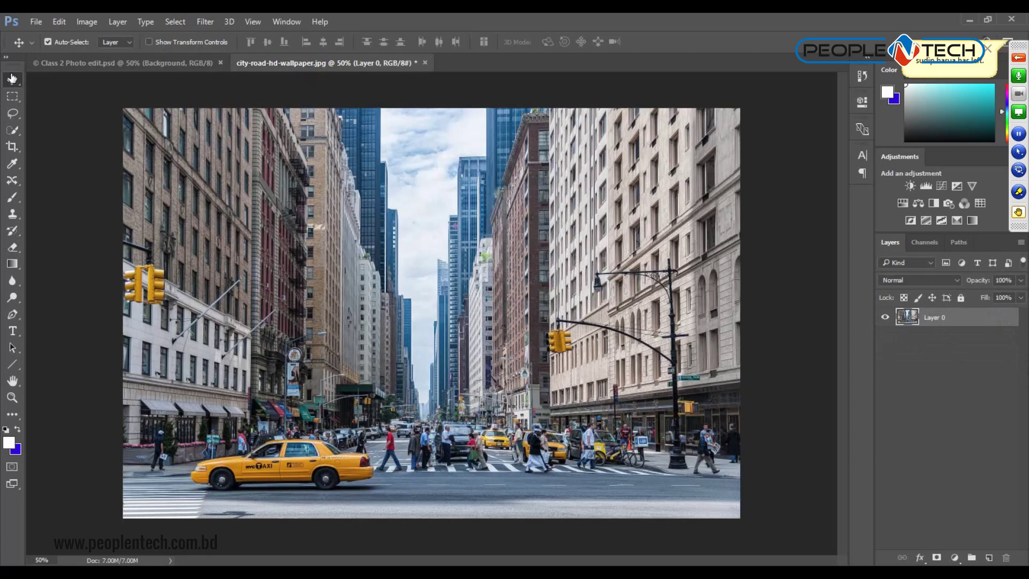
pyautogui.moveTo(397, 246)
pyautogui.mouseDown()
pyautogui.moveTo(170, 201)
pyautogui.moveTo(650, 324)
pyautogui.moveTo(416, 259)
pyautogui.moveTo(411, 283)
pyautogui.mouseUp()
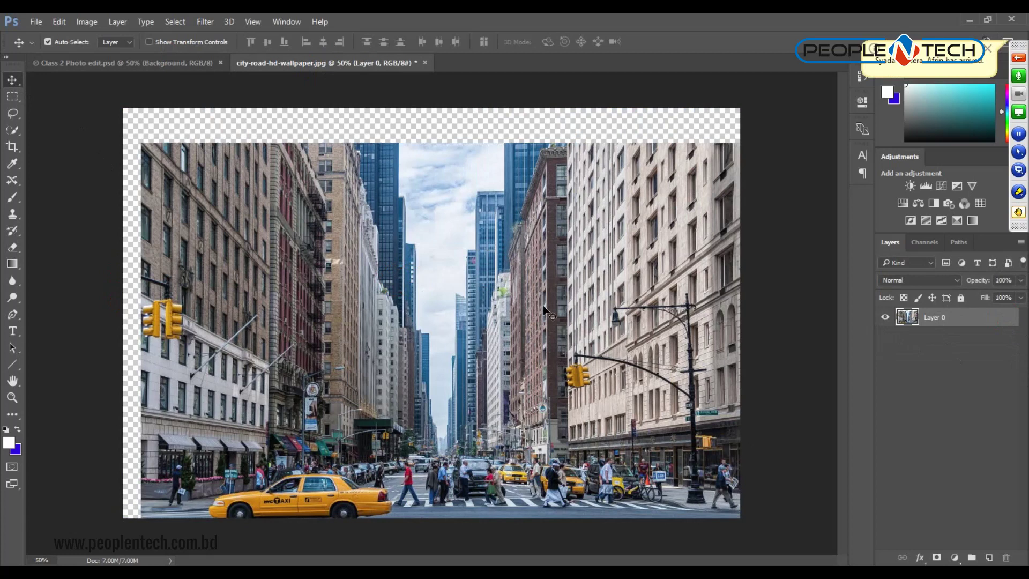
pyautogui.moveTo(544, 310); pyautogui.dragTo(527, 275)
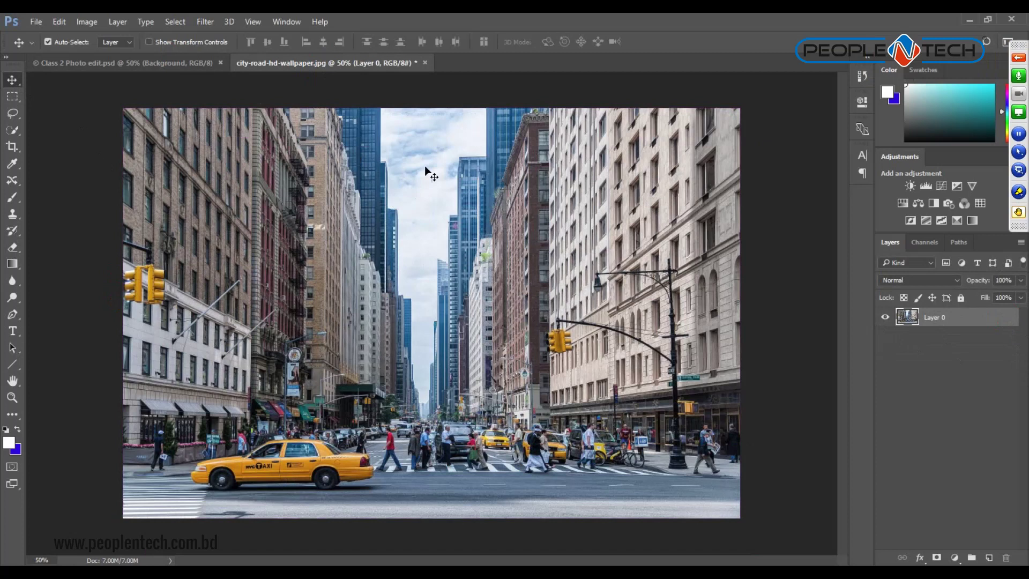
pyautogui.click(443, 239)
pyautogui.moveTo(443, 239)
pyautogui.mouseDown()
pyautogui.moveTo(244, 91)
pyautogui.moveTo(162, 64)
pyautogui.moveTo(202, 115)
pyautogui.moveTo(154, 67)
pyautogui.moveTo(301, 188)
pyautogui.moveTo(159, 61)
pyautogui.moveTo(230, 129)
pyautogui.mouseUp()
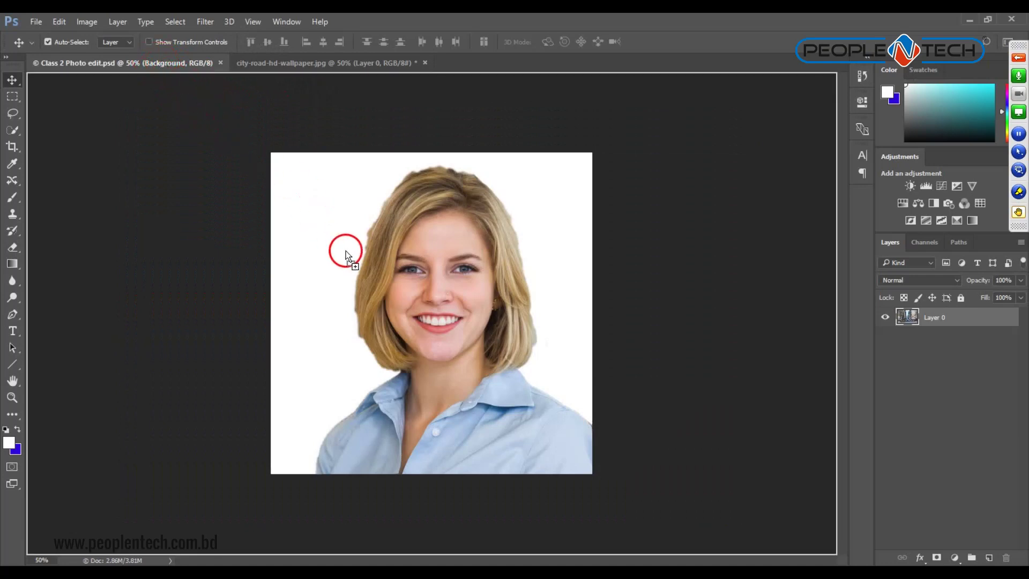
# Drop the street photo into the portrait twice, undo both times, and return to the city document.
pyautogui.moveTo(367, 283); pyautogui.dragTo(367, 282)
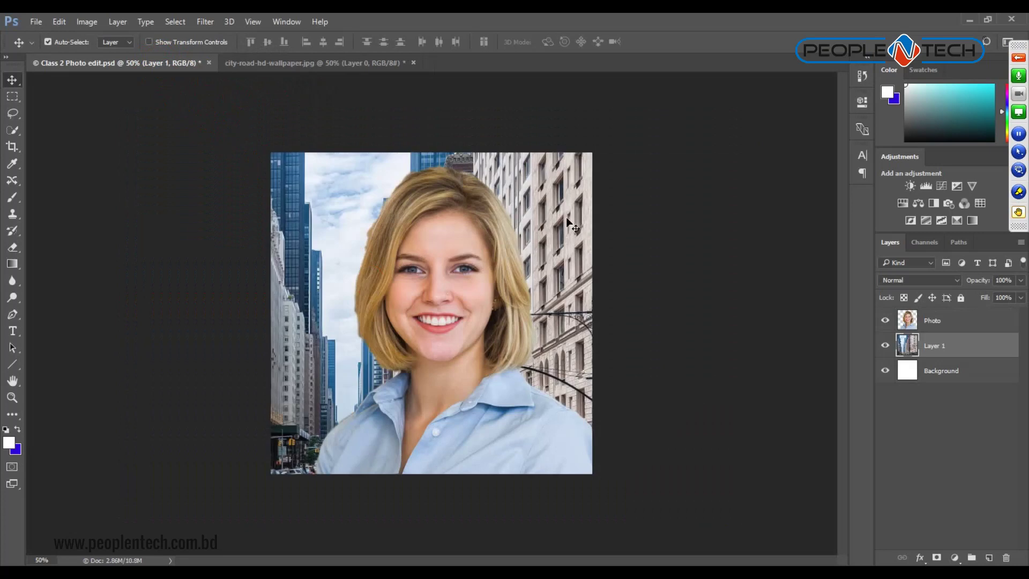
pyautogui.hotkey('ctrl', 'z')
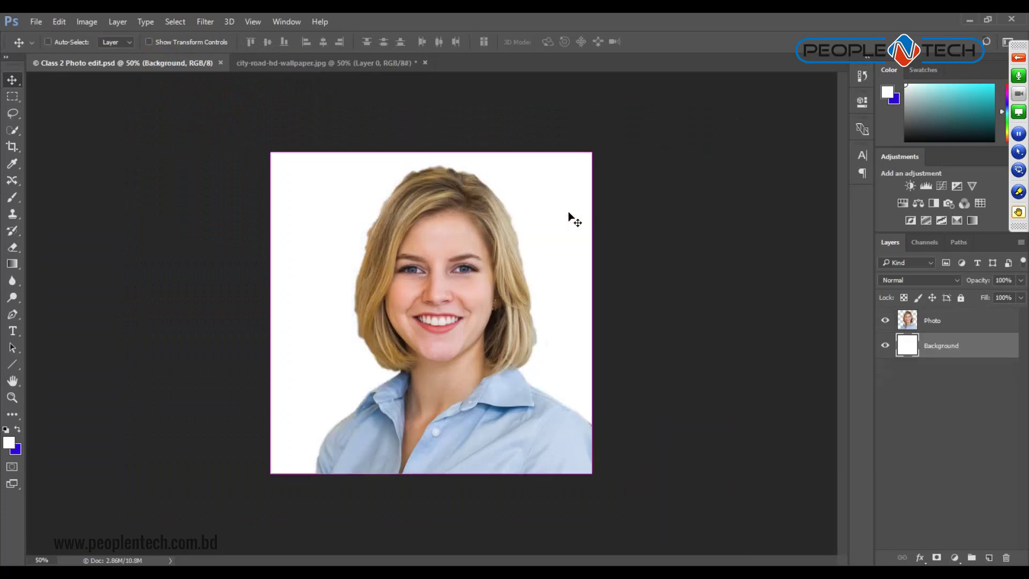
pyautogui.click(343, 60)
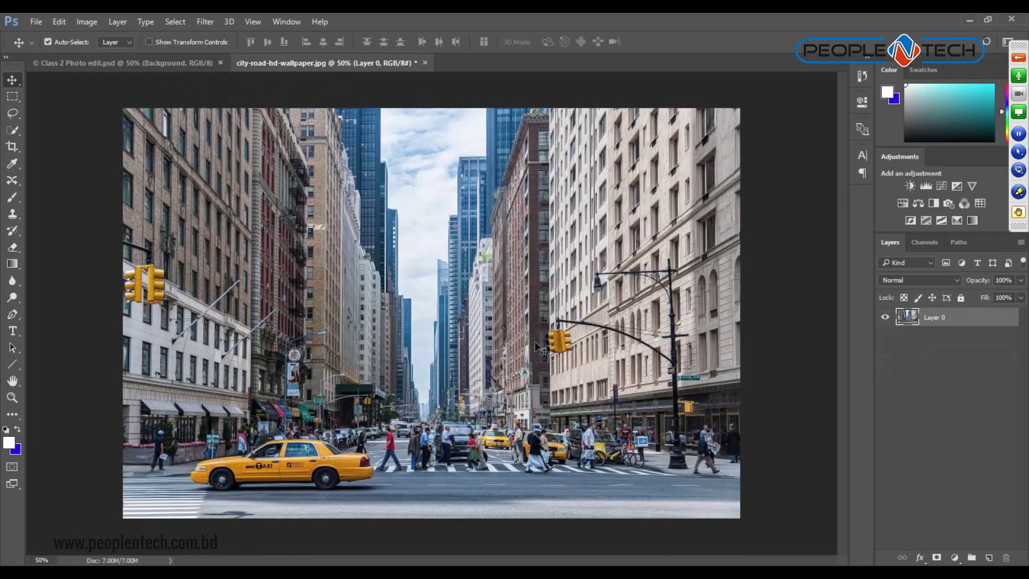
pyautogui.moveTo(535, 342)
pyautogui.mouseDown()
pyautogui.moveTo(249, 157)
pyautogui.moveTo(163, 65)
pyautogui.mouseUp()
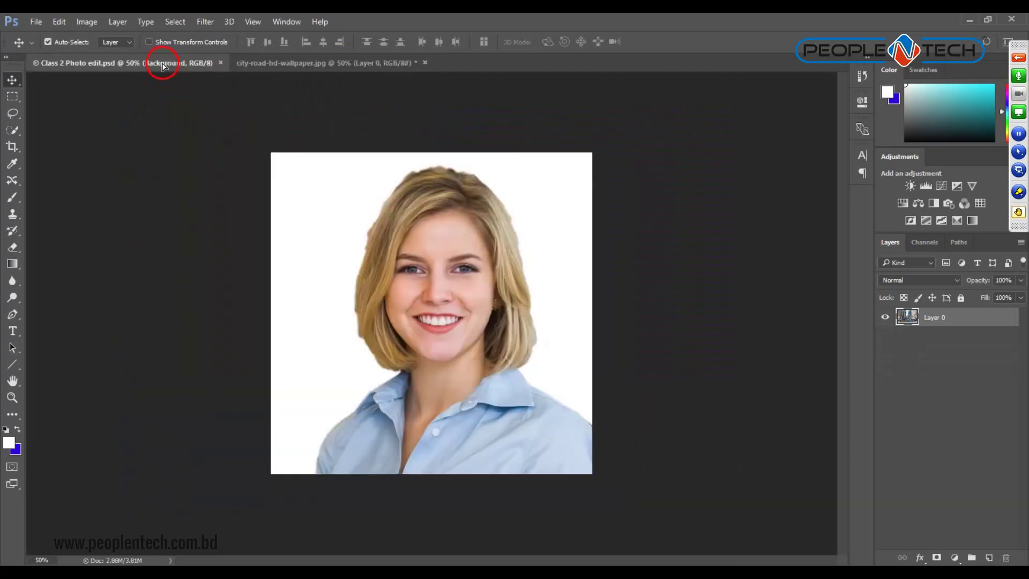
pyautogui.moveTo(163, 65)
pyautogui.mouseDown()
pyautogui.moveTo(175, 58)
pyautogui.moveTo(169, 65)
pyautogui.moveTo(454, 313)
pyautogui.mouseUp()
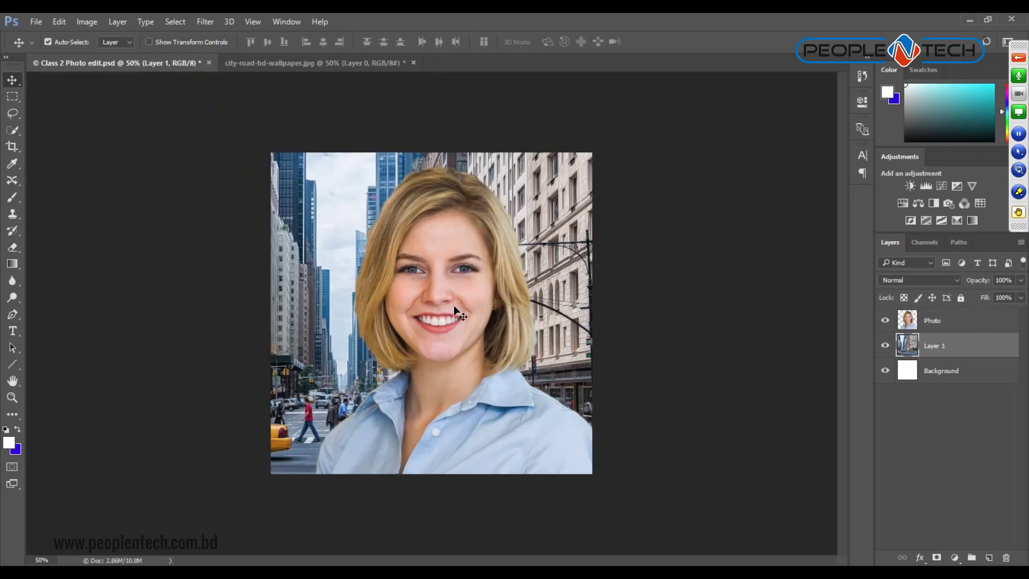
pyautogui.hotkey('ctrl', 'z')
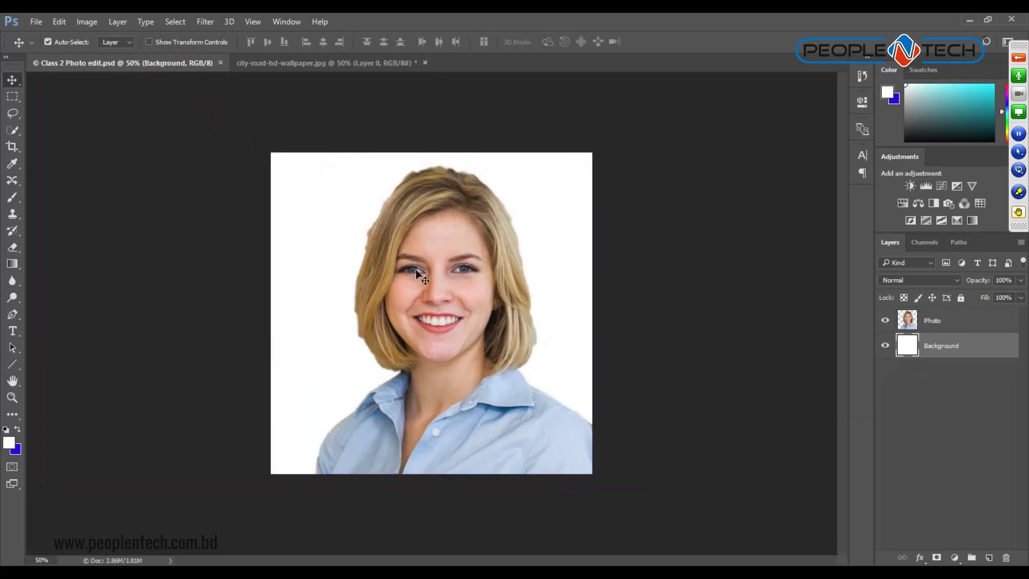
pyautogui.click(356, 63)
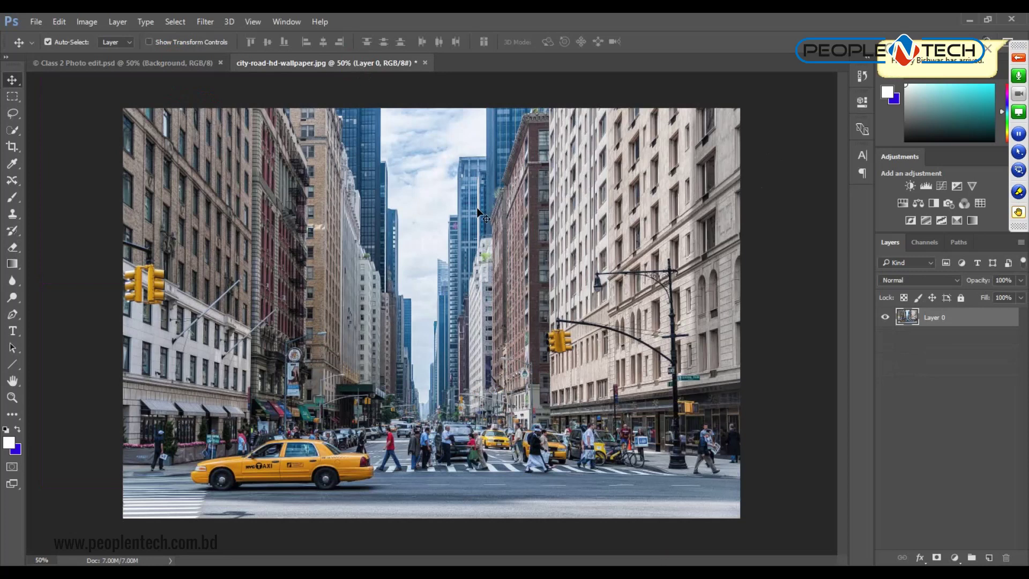
# Select all of the city image, copy it, and return to the portrait with Photo selected.
pyautogui.click(118, 22)
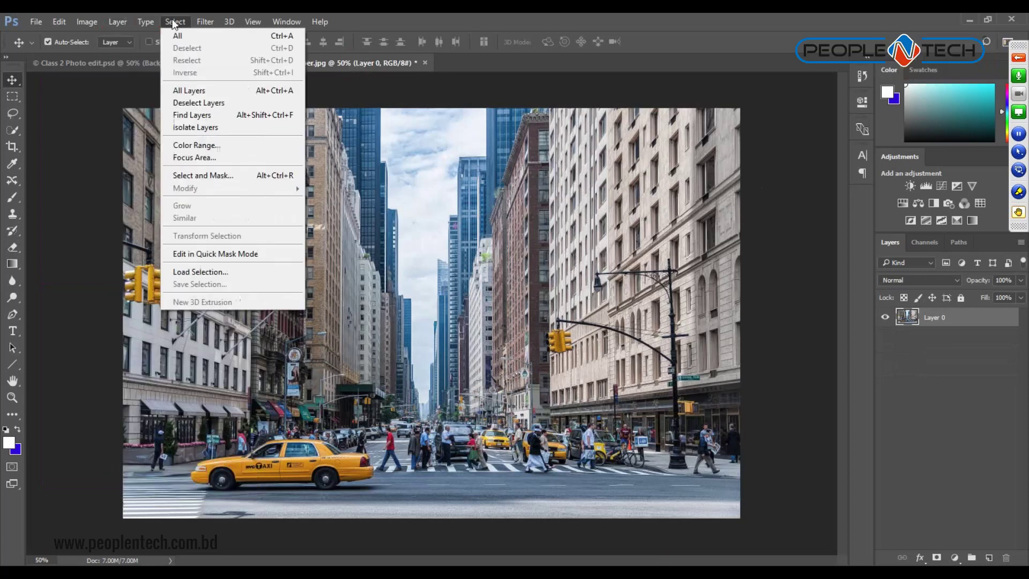
pyautogui.moveTo(175, 22)
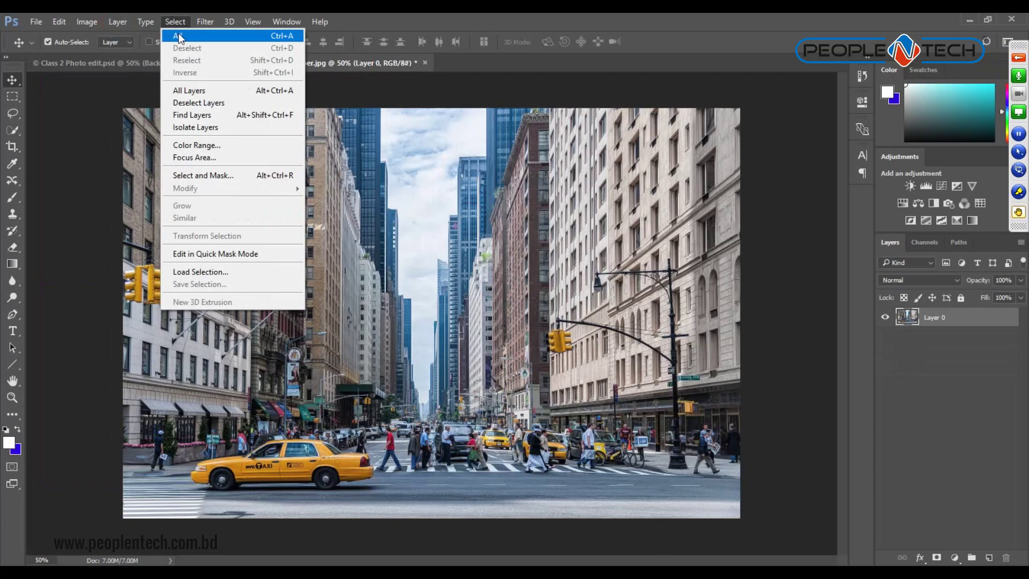
pyautogui.click(182, 36)
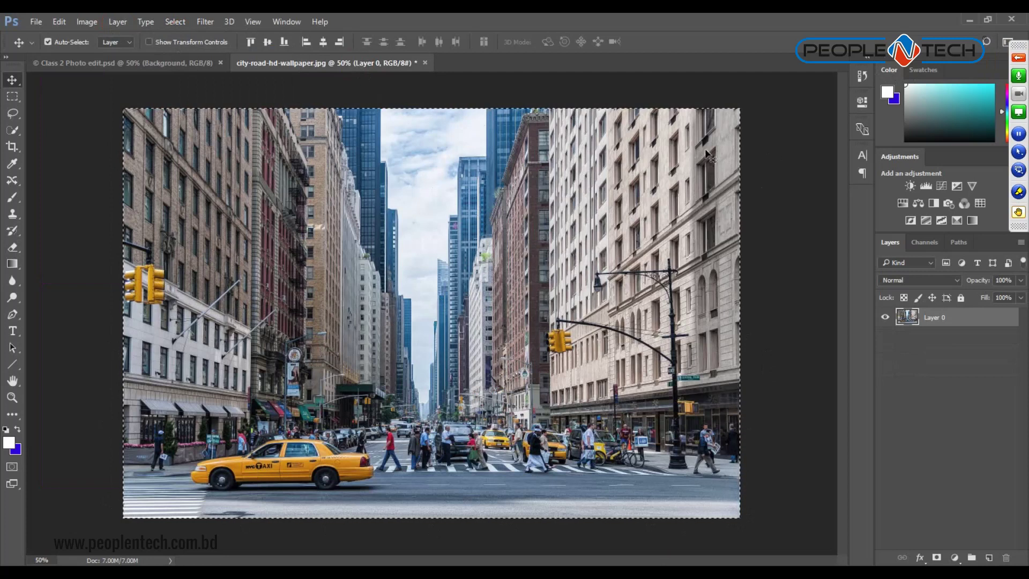
pyautogui.click(59, 22)
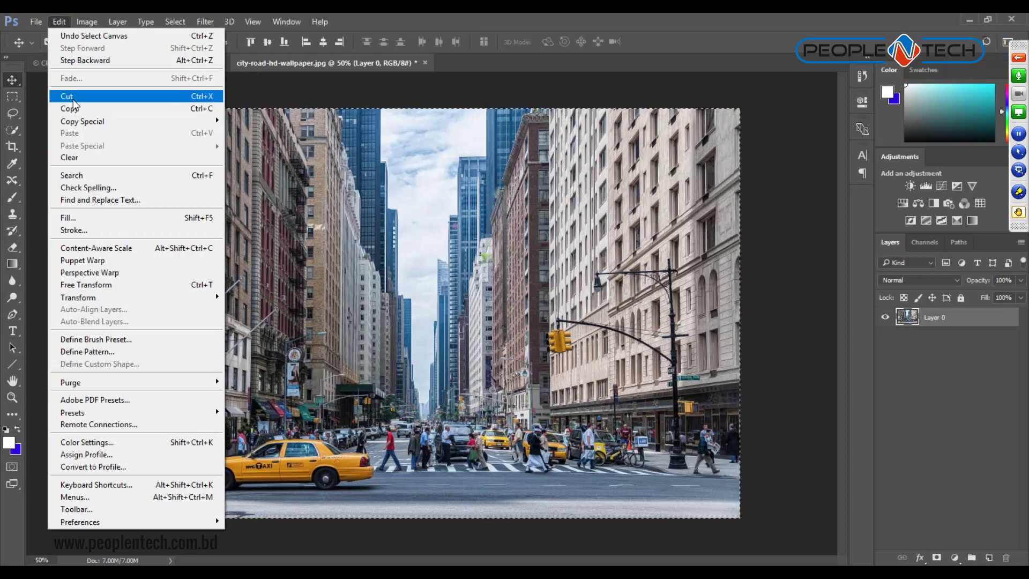
pyautogui.click(84, 109)
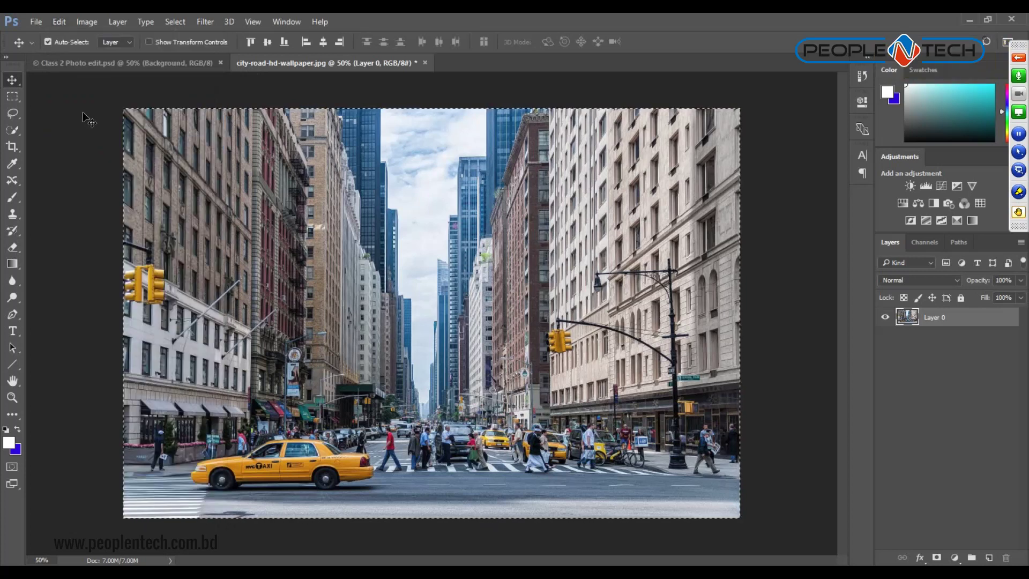
pyautogui.click(138, 62)
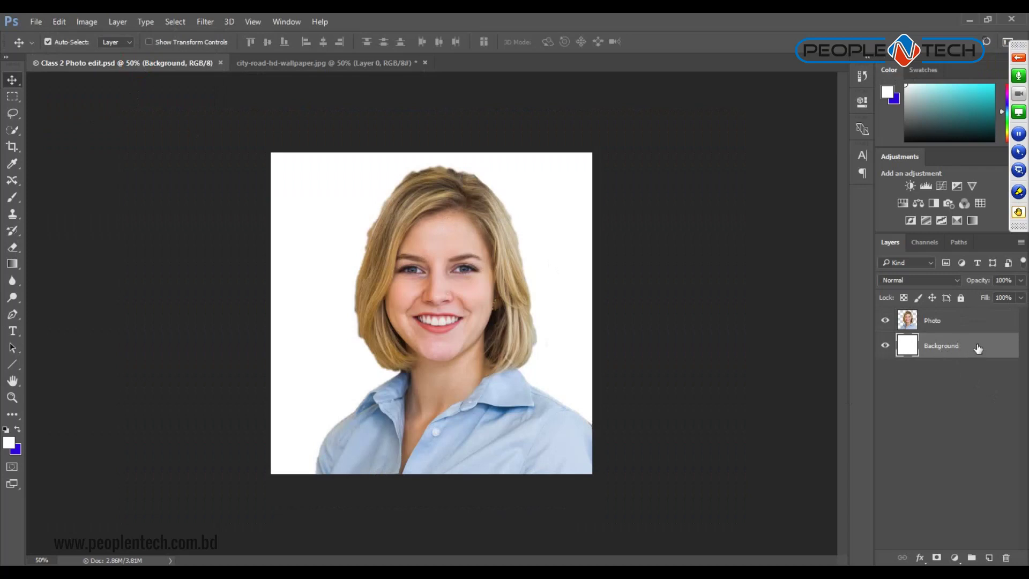
pyautogui.click(977, 322)
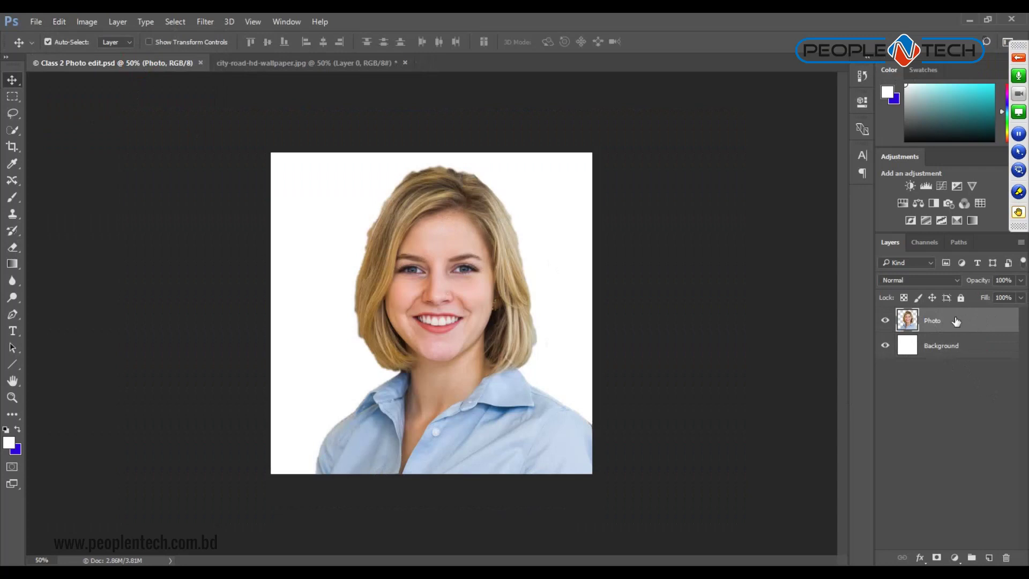
# Paste the city image as Layer 1 and drag it below the Photo layer.
pyautogui.click(57, 22)
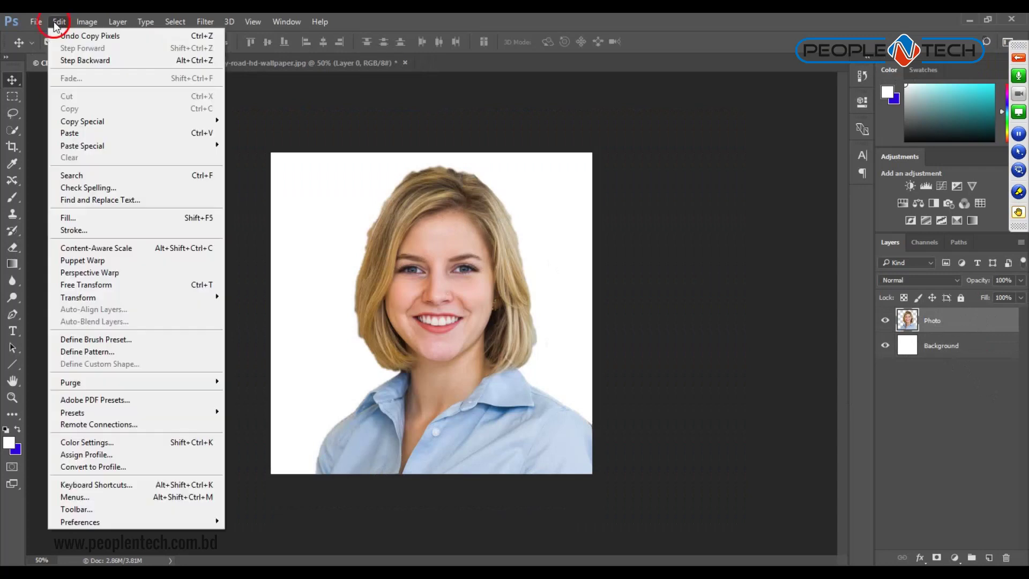
pyautogui.click(64, 134)
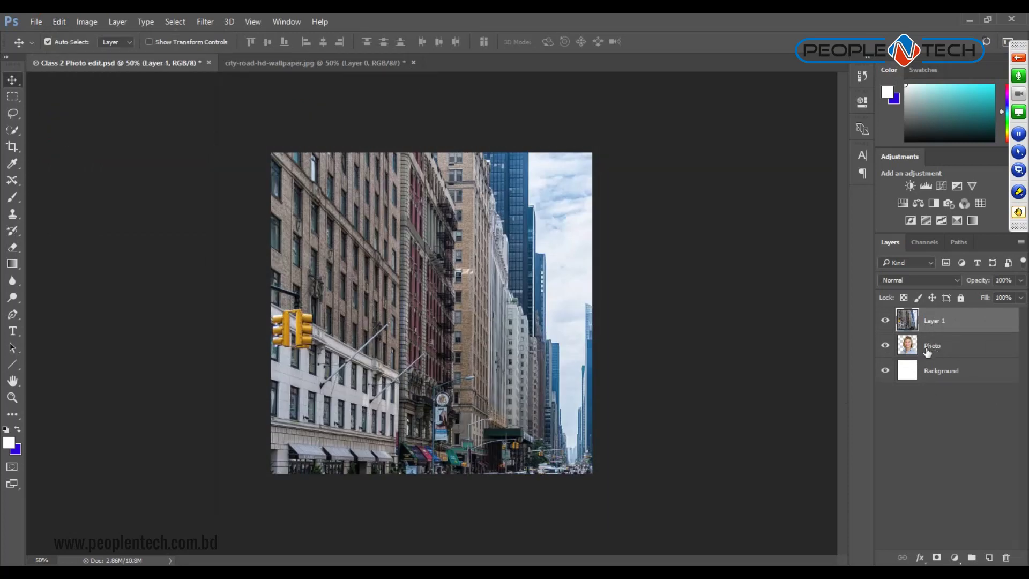
pyautogui.click(982, 324)
pyautogui.moveTo(982, 324); pyautogui.dragTo(986, 360)
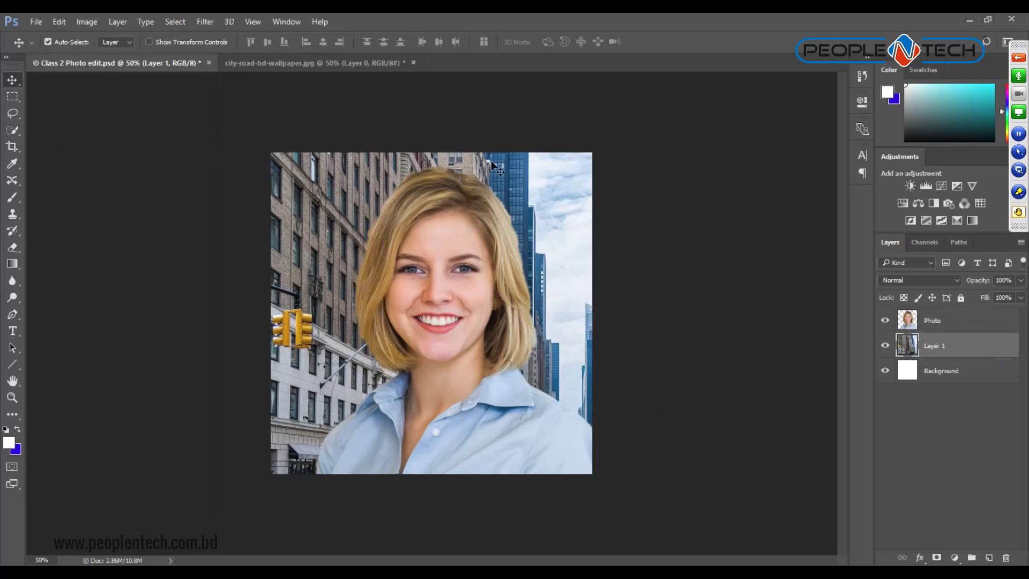
# Rename Layer 1 to 'Back New' and turn on Show Transform Controls.
pyautogui.doubleClick(937, 347)
pyautogui.write('Back New')
pyautogui.press('Return')
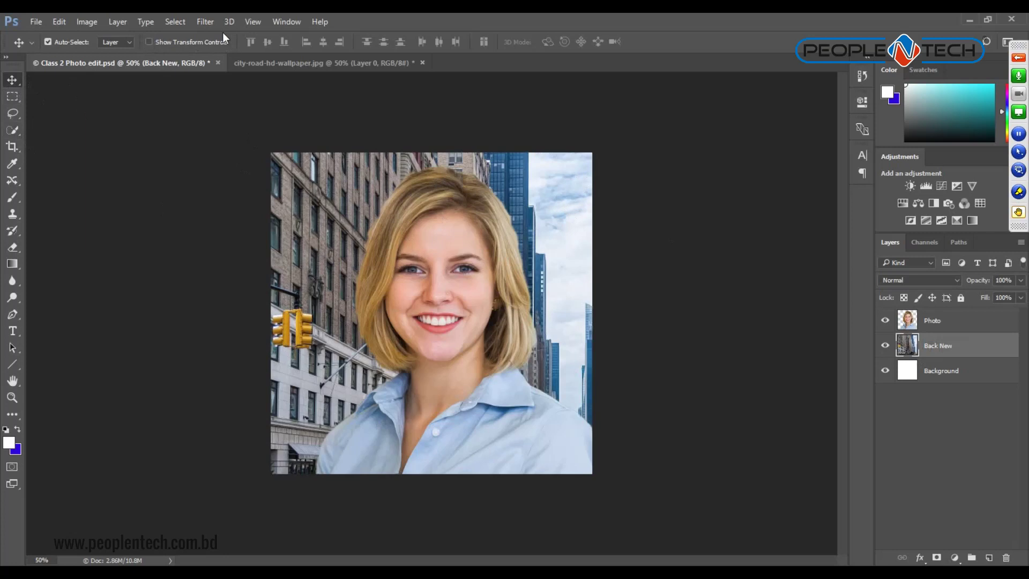
pyautogui.click(149, 42)
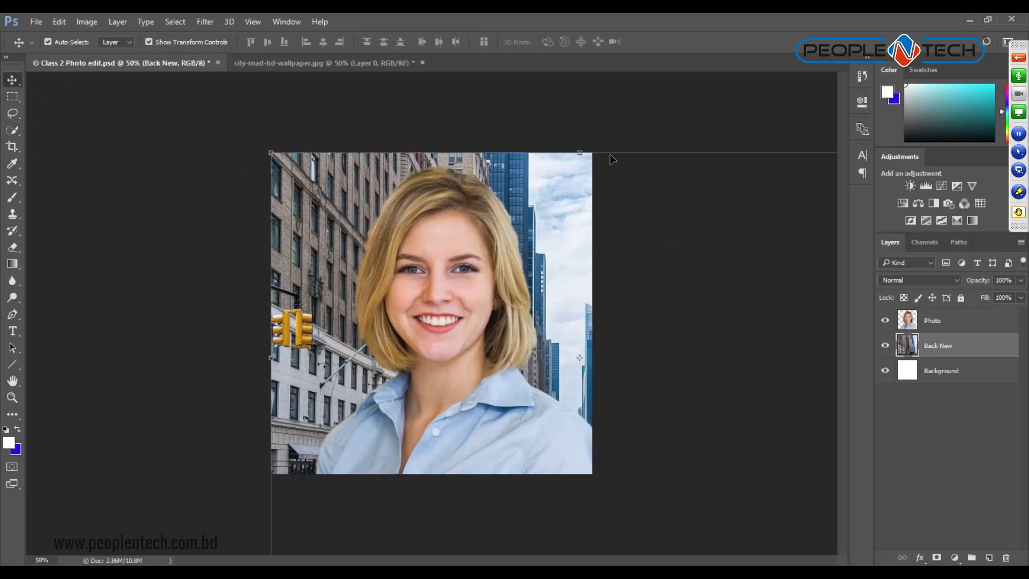
# Zoom out to 25% and try scaling Back New from its corner, then undo.
pyautogui.hotkey('ctrl', '-')
pyautogui.hotkey('ctrl', '-')
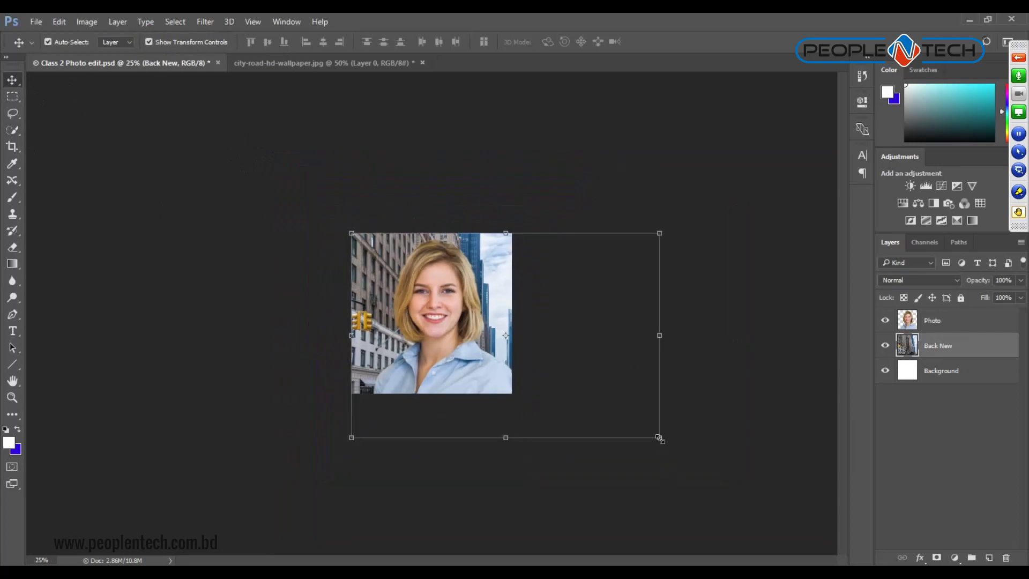
pyautogui.moveTo(659, 437); pyautogui.dragTo(372, 355)
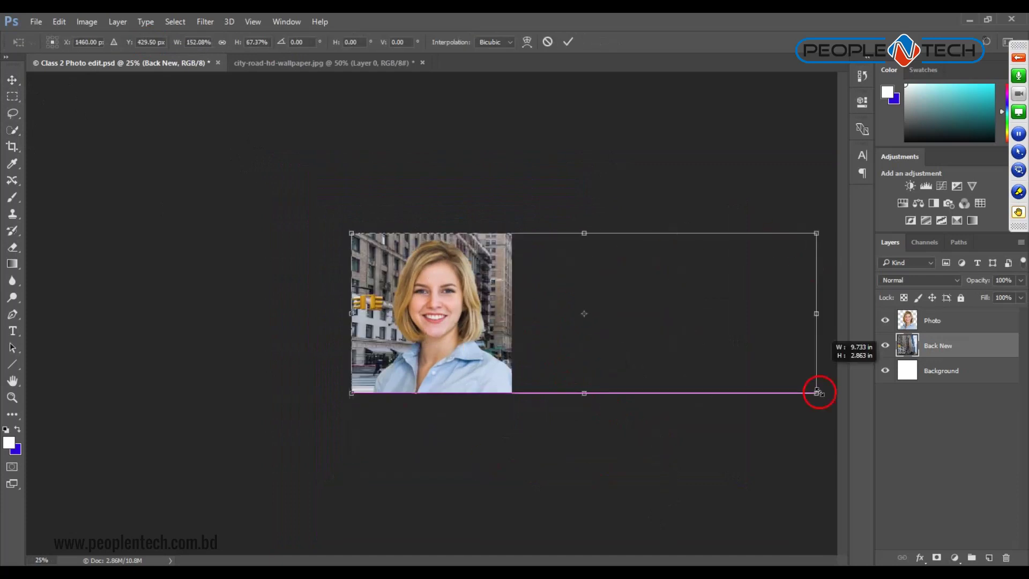
pyautogui.moveTo(373, 355); pyautogui.dragTo(648, 436)
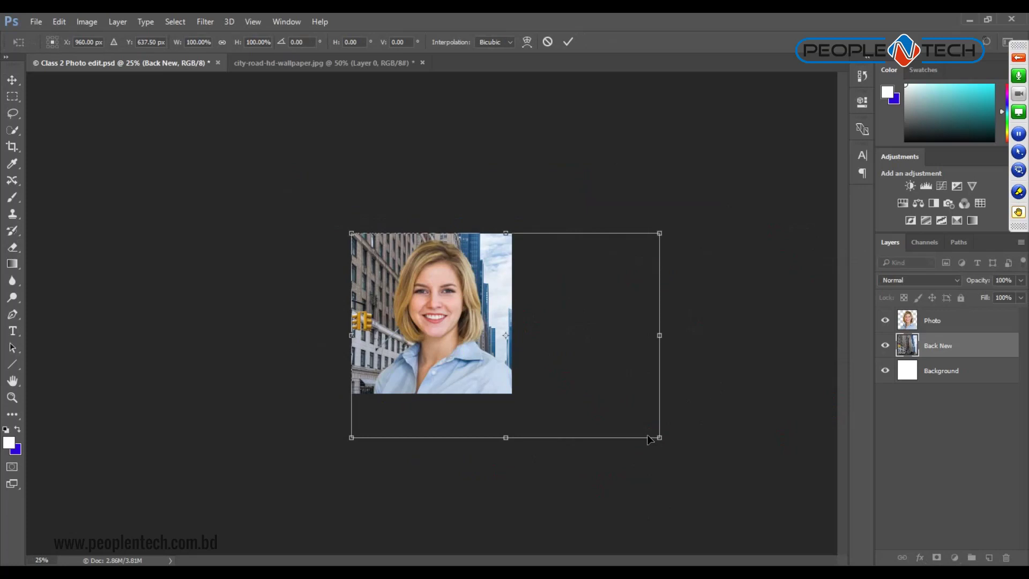
pyautogui.moveTo(658, 438)
pyautogui.mouseDown()
pyautogui.moveTo(542, 360)
pyautogui.moveTo(621, 480)
pyautogui.mouseUp()
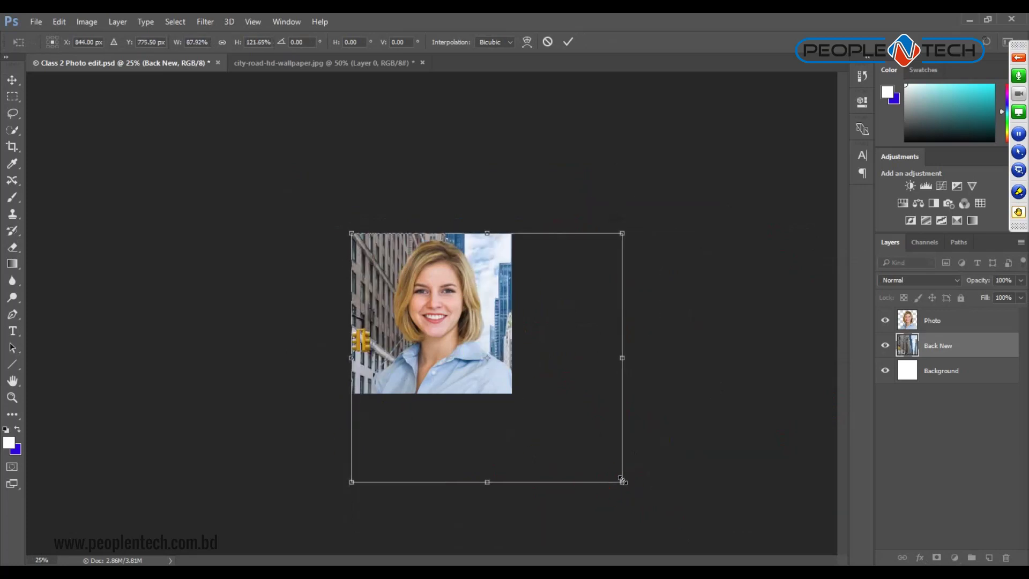
pyautogui.hotkey('ctrl', 'z')
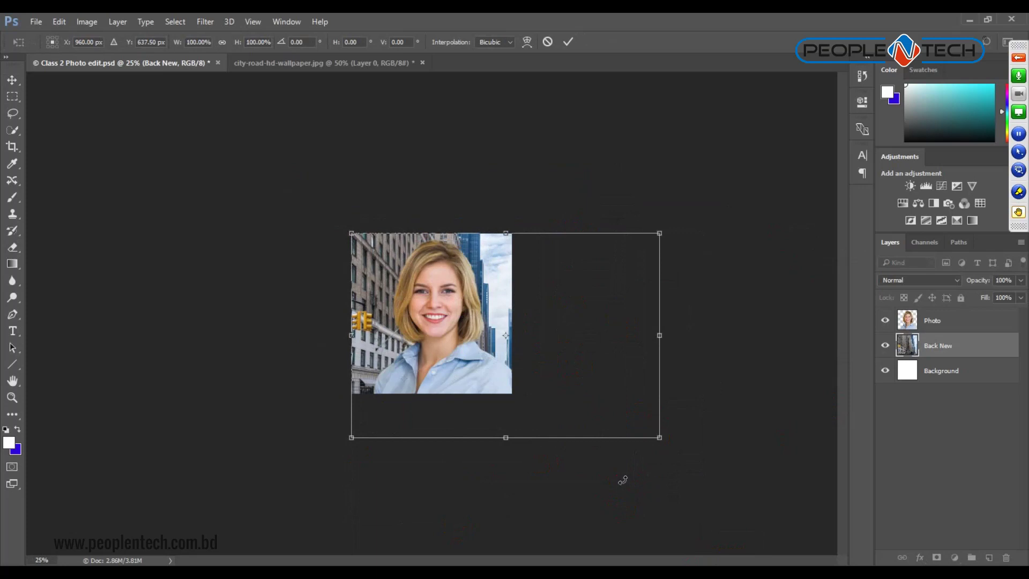
# Scale Back New to about two-thirds and commit, then undo it and reselect the layer.
pyautogui.click(659, 438)
pyautogui.moveTo(659, 438)
pyautogui.mouseDown()
pyautogui.moveTo(542, 329)
pyautogui.moveTo(611, 284)
pyautogui.moveTo(691, 333)
pyautogui.moveTo(613, 264)
pyautogui.moveTo(758, 460)
pyautogui.moveTo(642, 340)
pyautogui.moveTo(734, 453)
pyautogui.moveTo(625, 351)
pyautogui.mouseUp()
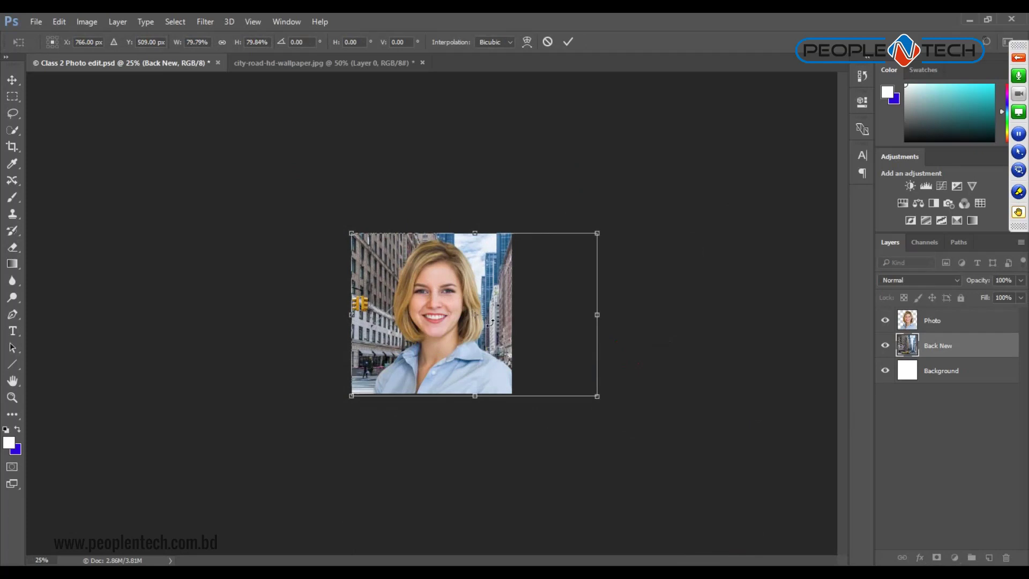
pyautogui.click(567, 42)
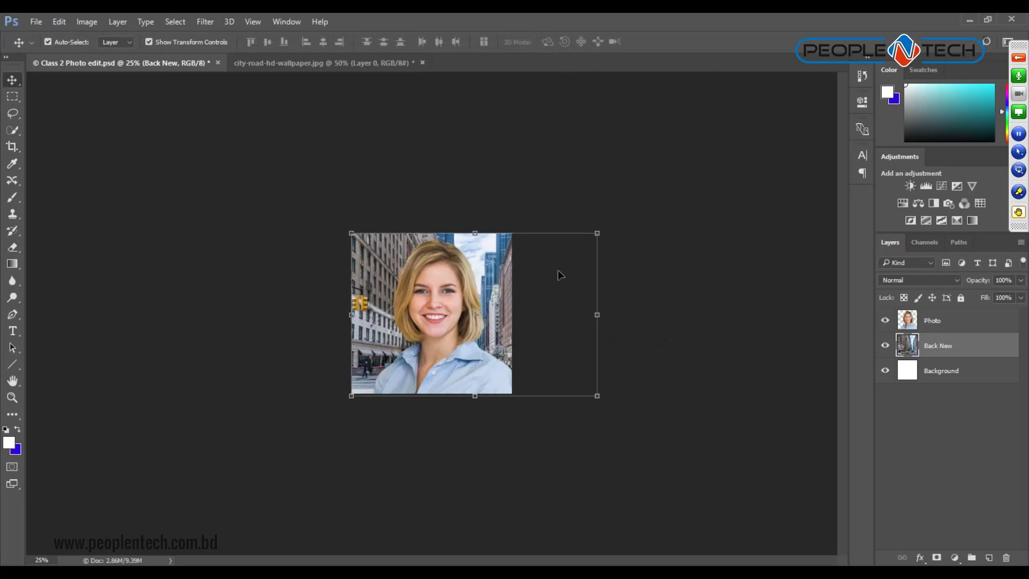
pyautogui.hotkey('ctrl', 'z')
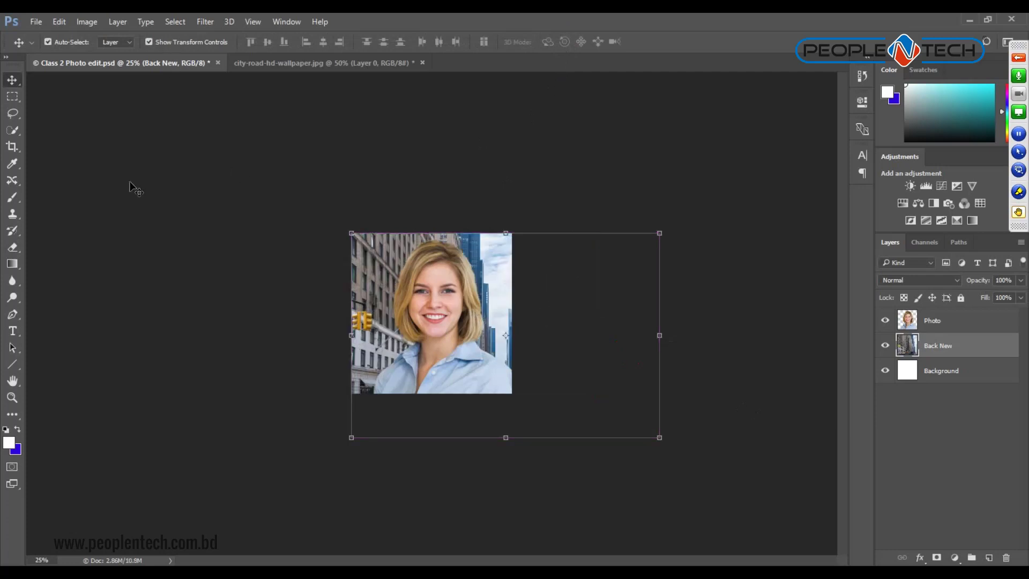
pyautogui.click(569, 333)
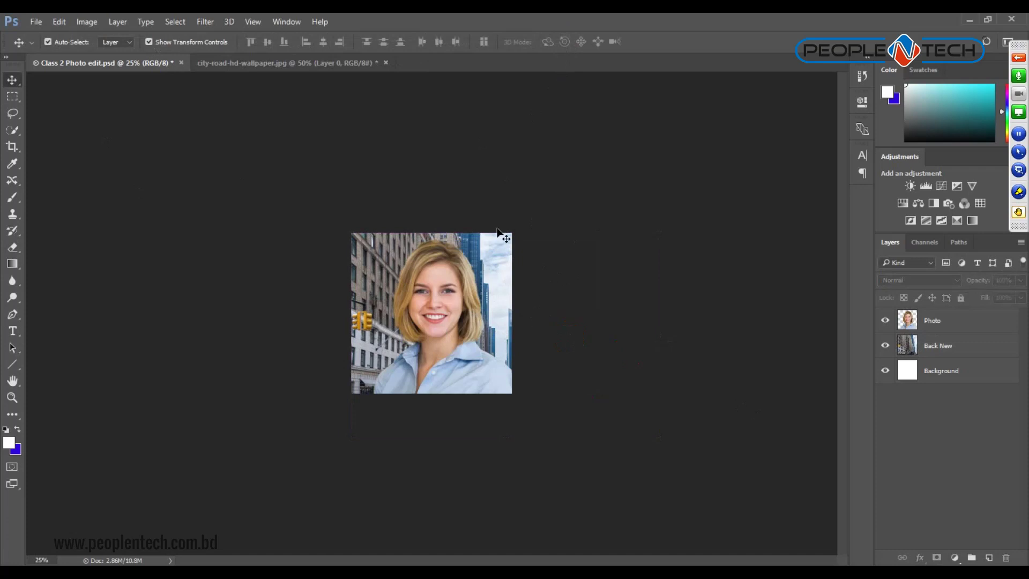
pyautogui.click(506, 271)
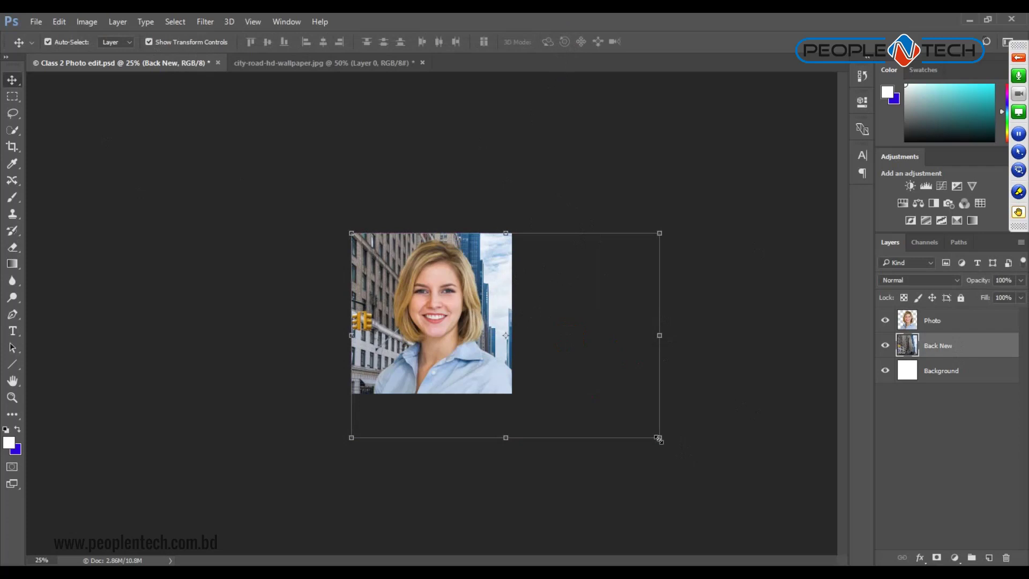
# Nudge Back New's corner handle into free transform and link width and height proportions.
pyautogui.moveTo(658, 439); pyautogui.dragTo(651, 434)
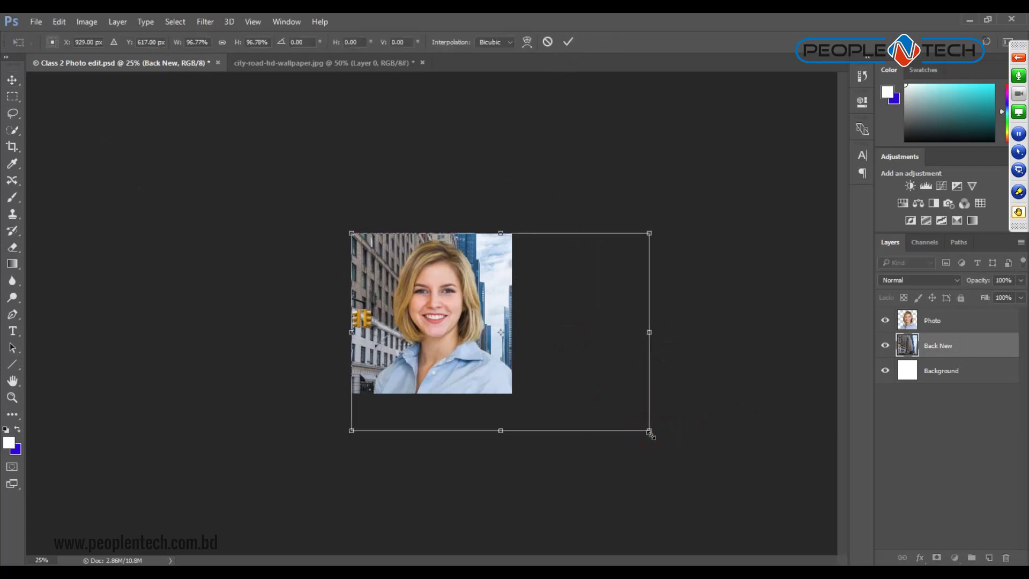
pyautogui.moveTo(650, 434); pyautogui.dragTo(675, 448)
pyautogui.hotkey('ctrl', 'z')
pyautogui.click(222, 42)
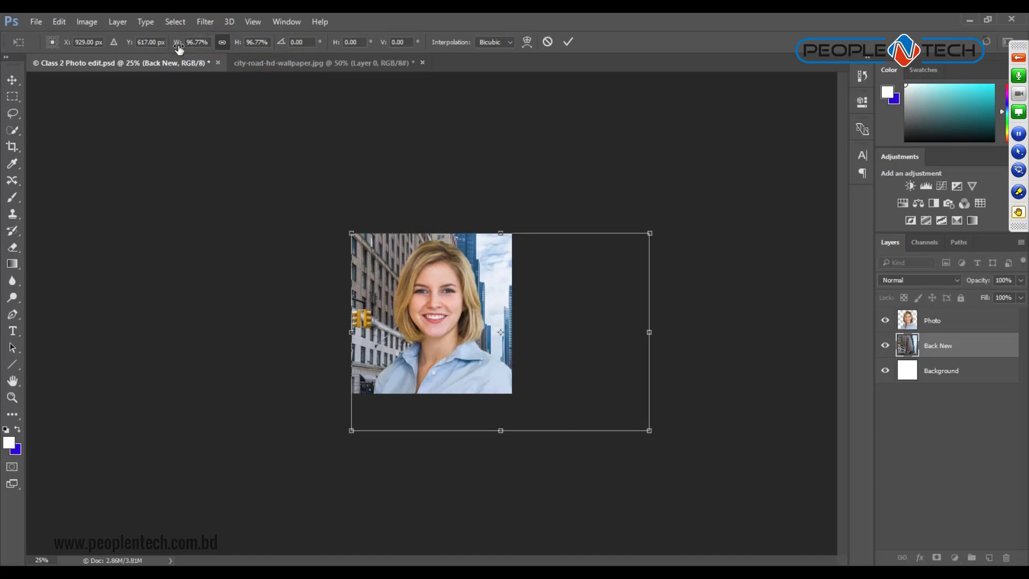
# Try different Back New scale values in the options bar, including 31.77%.
pyautogui.moveTo(180, 47); pyautogui.dragTo(49, 43)
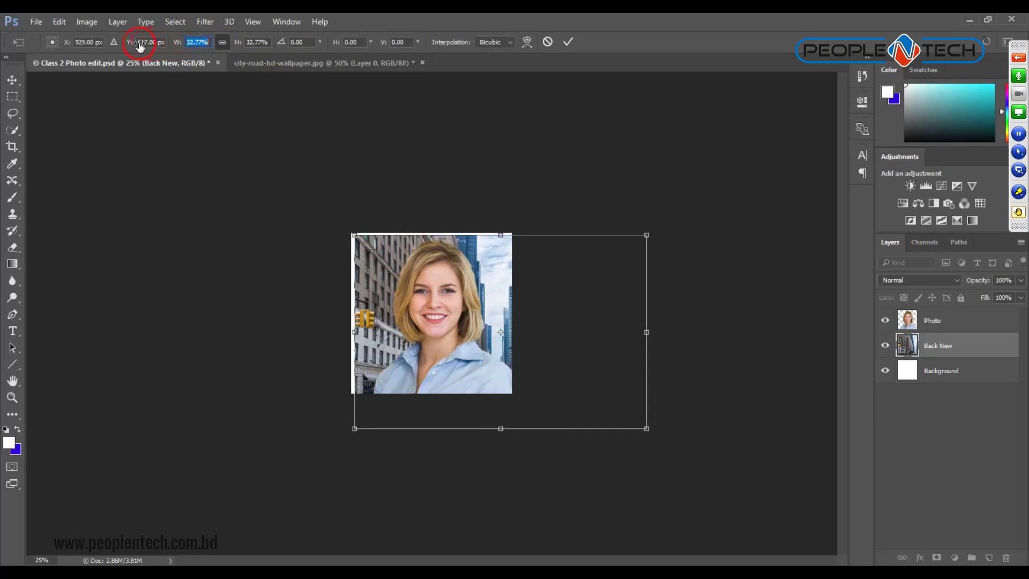
pyautogui.write('31.77')
pyautogui.click(262, 46)
pyautogui.moveTo(176, 44); pyautogui.dragTo(114, 46)
pyautogui.moveTo(178, 44); pyautogui.dragTo(159, 47)
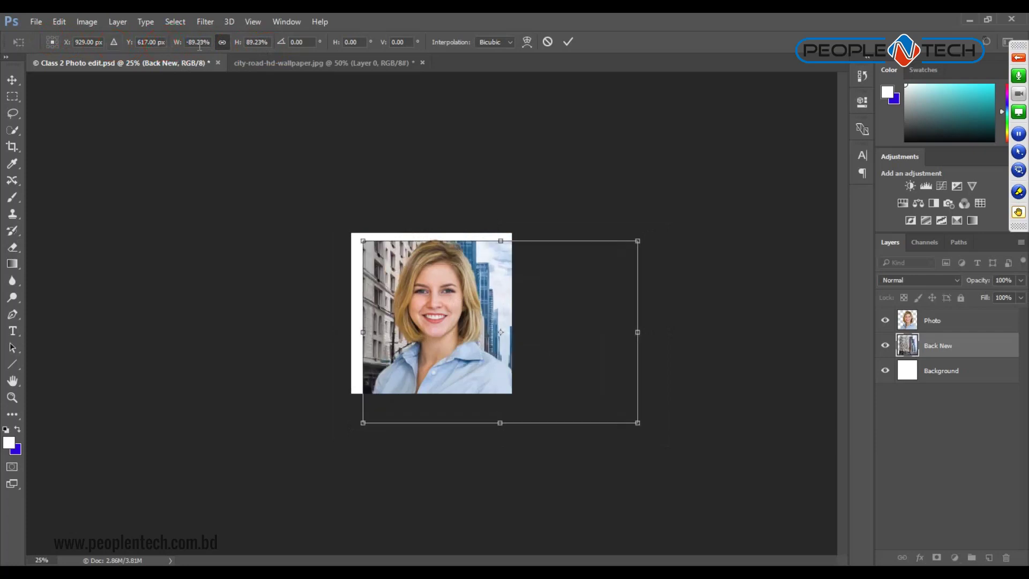
# Set Back New's height scale to 141%, then to 68%.
pyautogui.doubleClick(253, 42)
pyautogui.write('141')
pyautogui.press('Return')
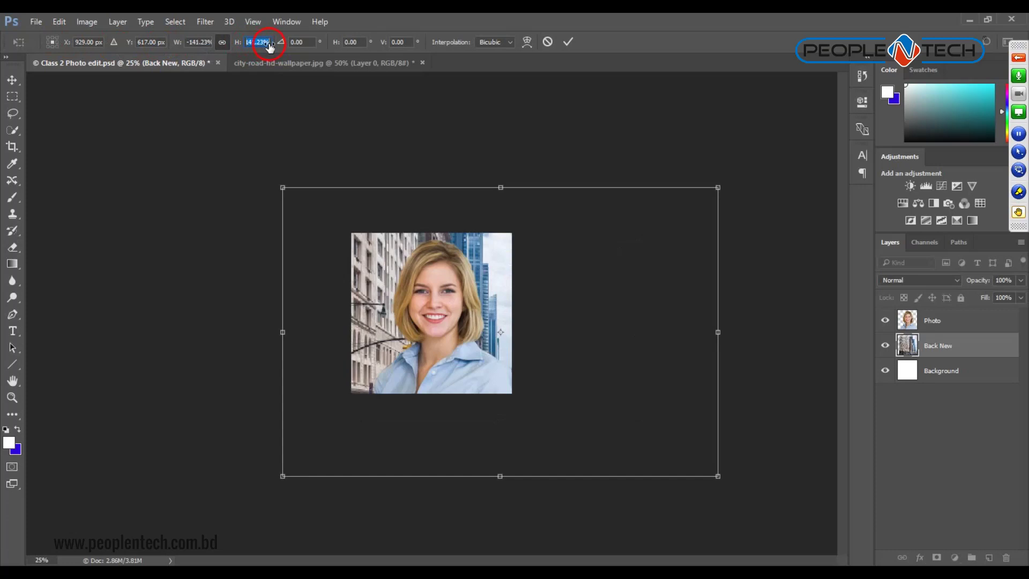
pyautogui.write('68')
pyautogui.press('Return')
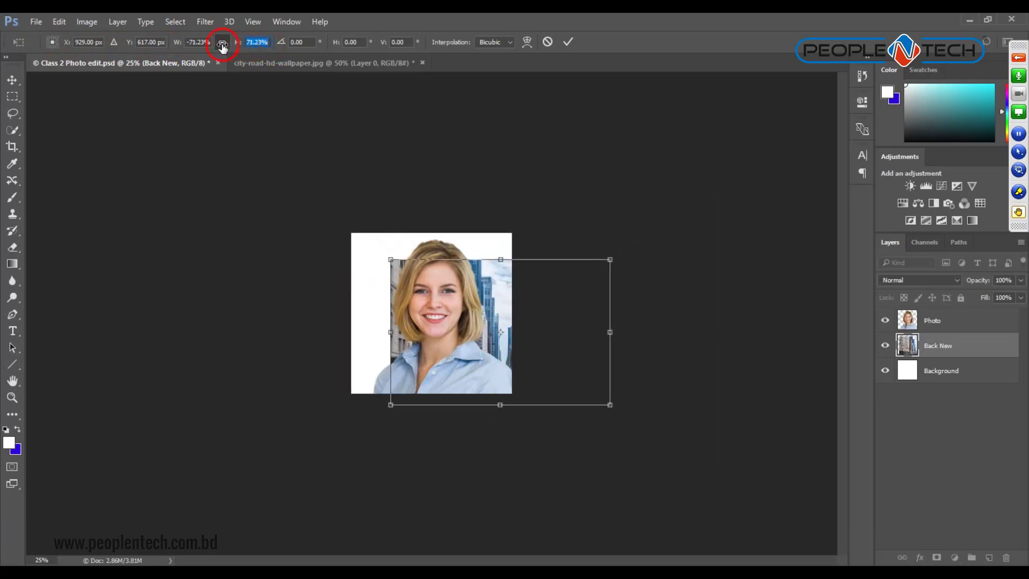
pyautogui.moveTo(239, 43); pyautogui.dragTo(257, 46)
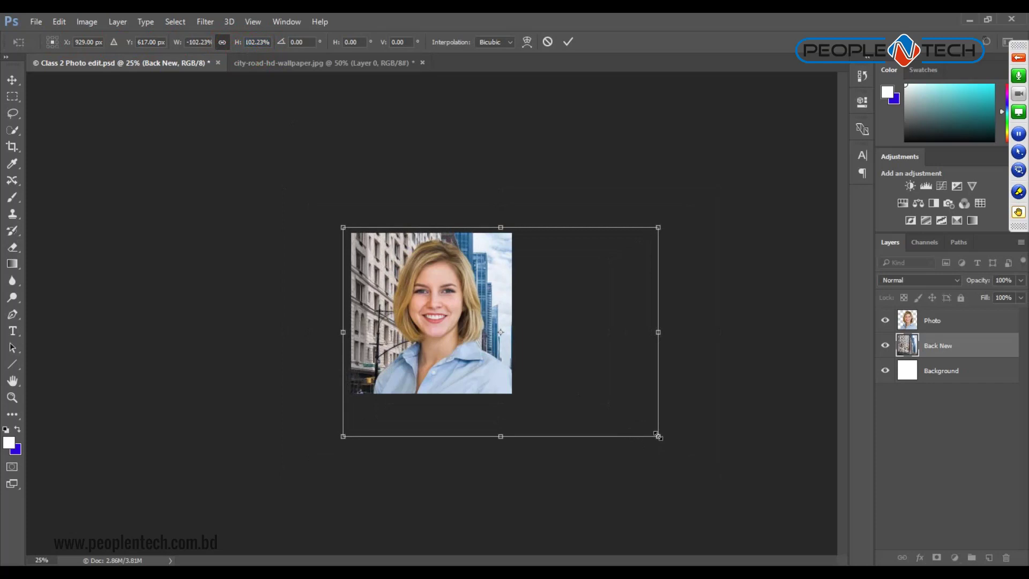
# Resize Back New from its corner with linked proportions to fit the canvas, and commit at about 83%.
pyautogui.moveTo(658, 437); pyautogui.dragTo(596, 392)
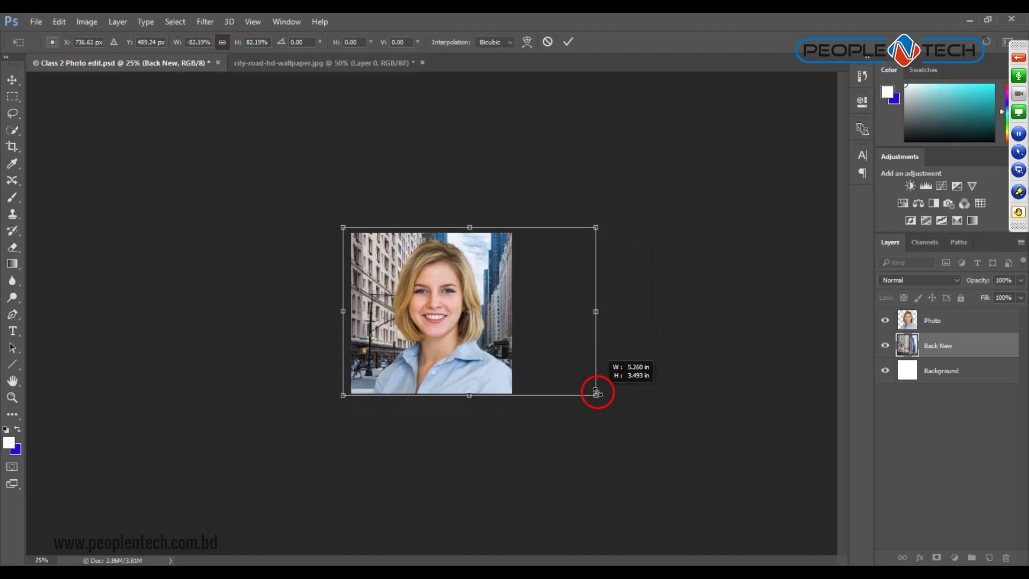
pyautogui.moveTo(596, 393); pyautogui.dragTo(730, 240)
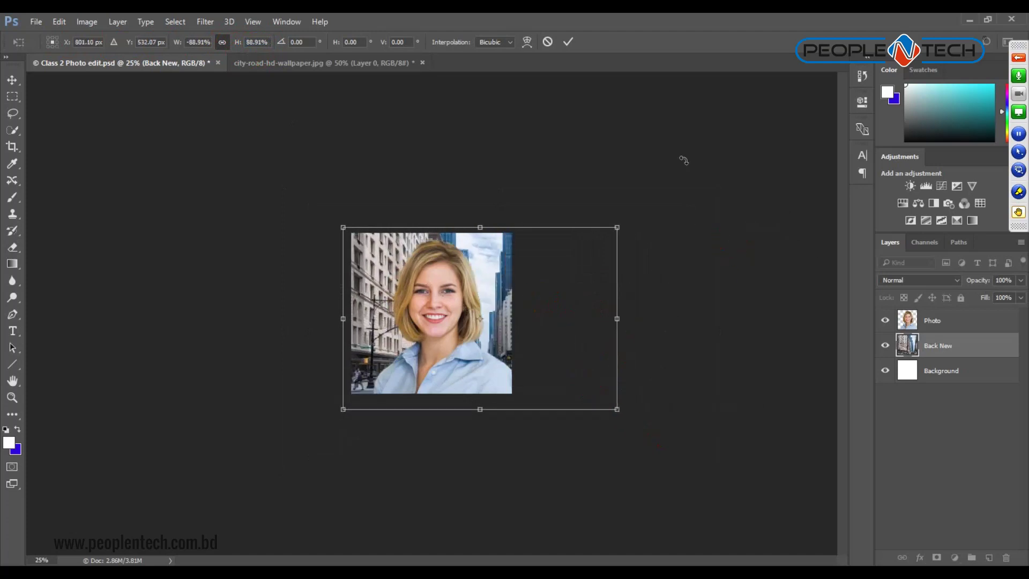
pyautogui.click(222, 42)
pyautogui.moveTo(617, 409); pyautogui.dragTo(600, 398)
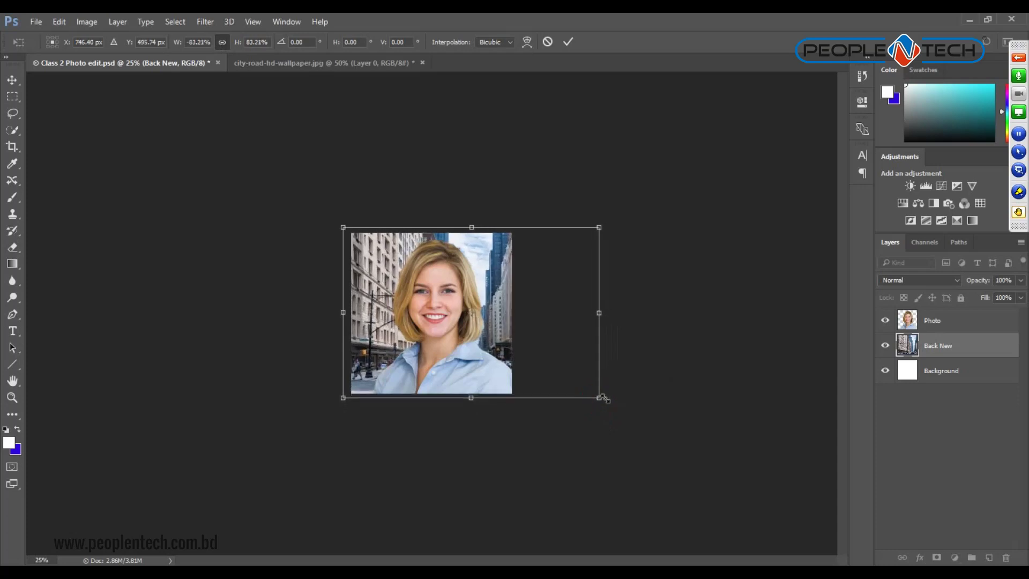
pyautogui.click(569, 41)
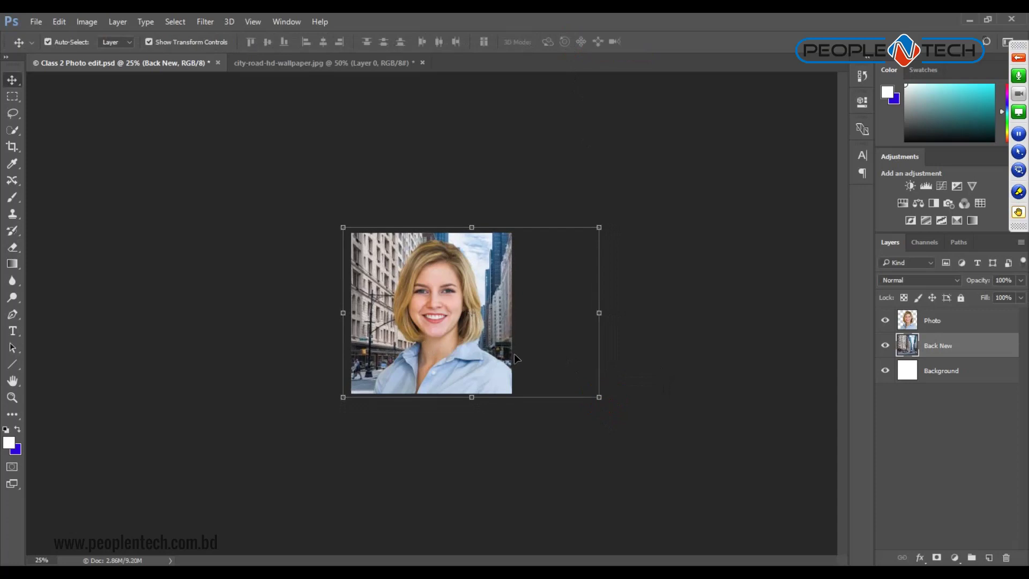
# Zoom in and nudge the Back New city layer left, right, up and down.
pyautogui.press('ctrl')
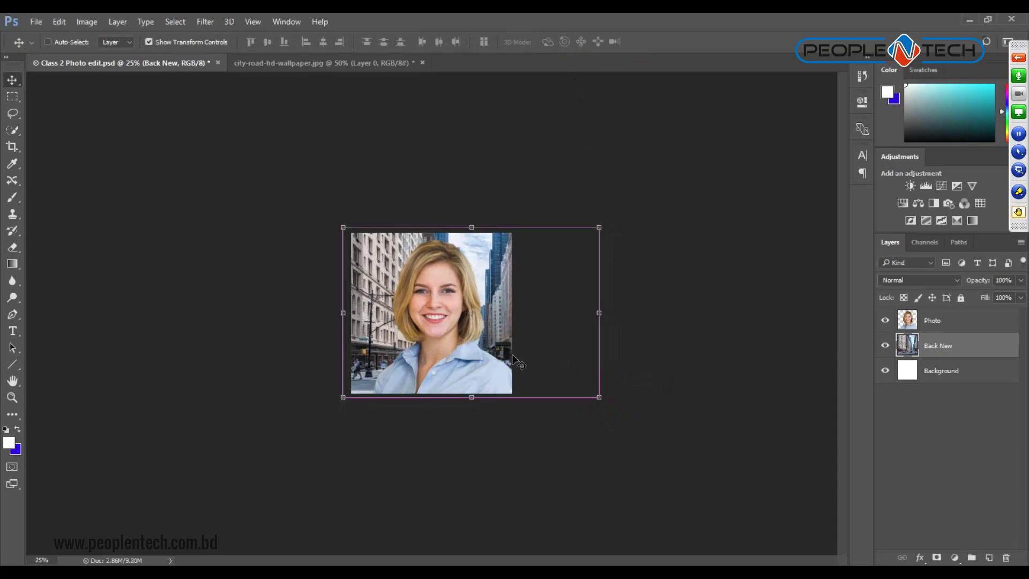
pyautogui.hotkey('ctrl', '+')
pyautogui.hotkey('ctrl', '+')
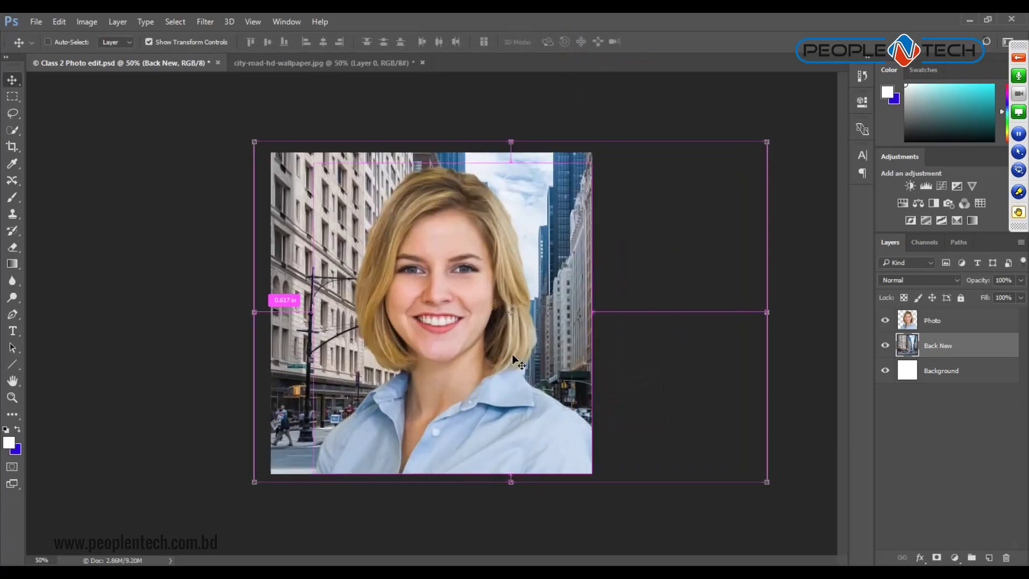
pyautogui.hotkey('ctrl', '+')
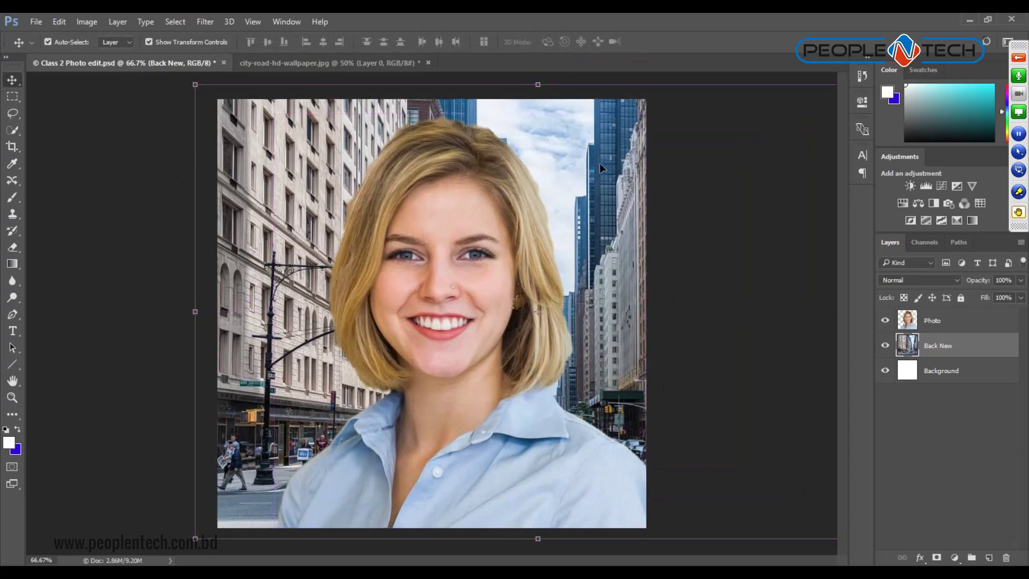
pyautogui.hotkey('shift', 'Left')
pyautogui.hotkey('shift', 'Left')
pyautogui.hotkey('shift', 'Left')
pyautogui.hotkey('shift', 'Left')
pyautogui.hotkey('shift', 'Left')
pyautogui.hotkey('shift', 'Left')
pyautogui.hotkey('shift', 'Left')
pyautogui.hotkey('shift', 'Left')
pyautogui.hotkey('shift', 'Left')
pyautogui.hotkey('shift', 'Left')
pyautogui.hotkey('shift', 'Left')
pyautogui.hotkey('shift', 'Left')
pyautogui.hotkey('shift', 'Left')
pyautogui.hotkey('shift', 'Left')
pyautogui.hotkey('shift', 'Left')
pyautogui.hotkey('shift', 'Left')
pyautogui.hotkey('shift', 'Right')
pyautogui.hotkey('shift', 'Right')
pyautogui.hotkey('shift', 'Right')
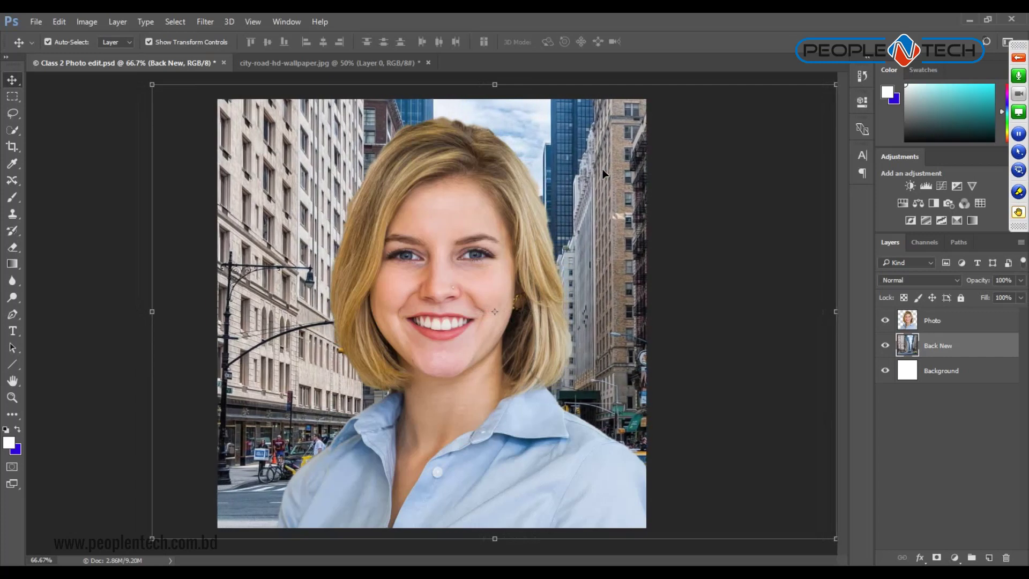
pyautogui.hotkey('shift', 'Up')
pyautogui.hotkey('shift', 'Up')
pyautogui.hotkey('shift', 'Up')
pyautogui.hotkey('shift', 'Down')
pyautogui.hotkey('shift', 'Down')
pyautogui.hotkey('shift', 'Down')
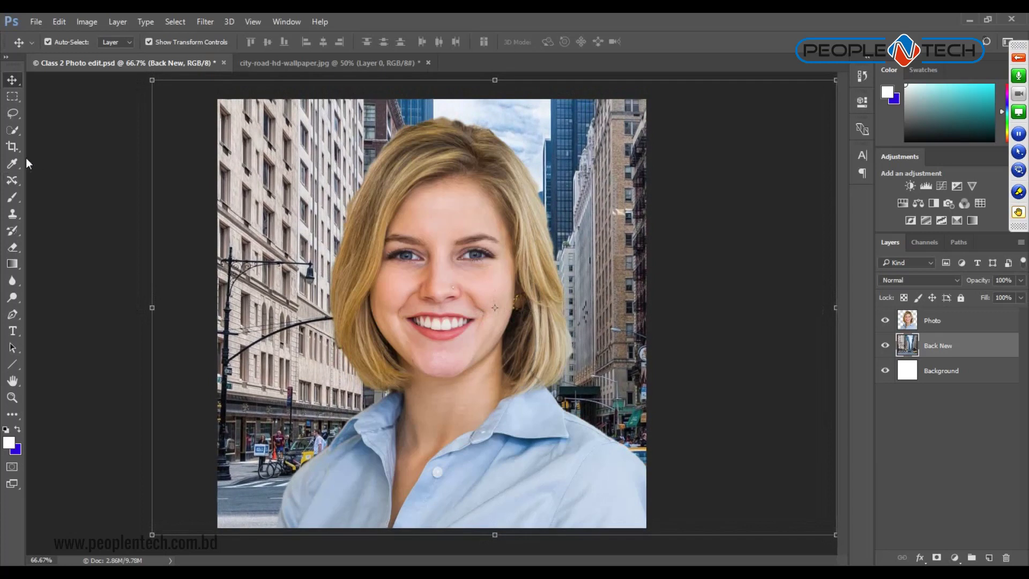
# Drag the city street so tall buildings frame both sides of the woman, then hide transform controls.
pyautogui.moveTo(605, 163); pyautogui.dragTo(514, 214)
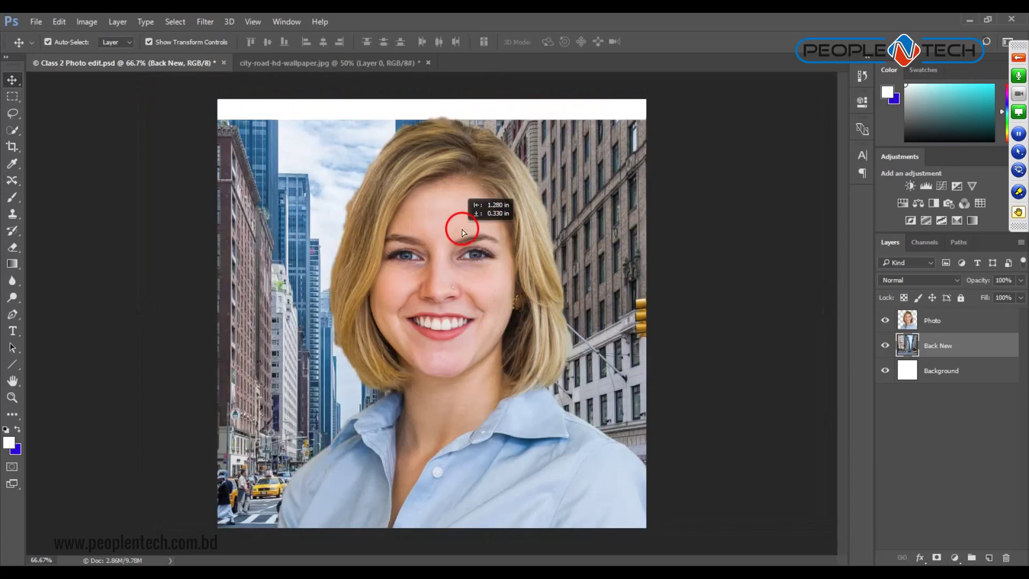
pyautogui.moveTo(571, 218); pyautogui.dragTo(604, 214)
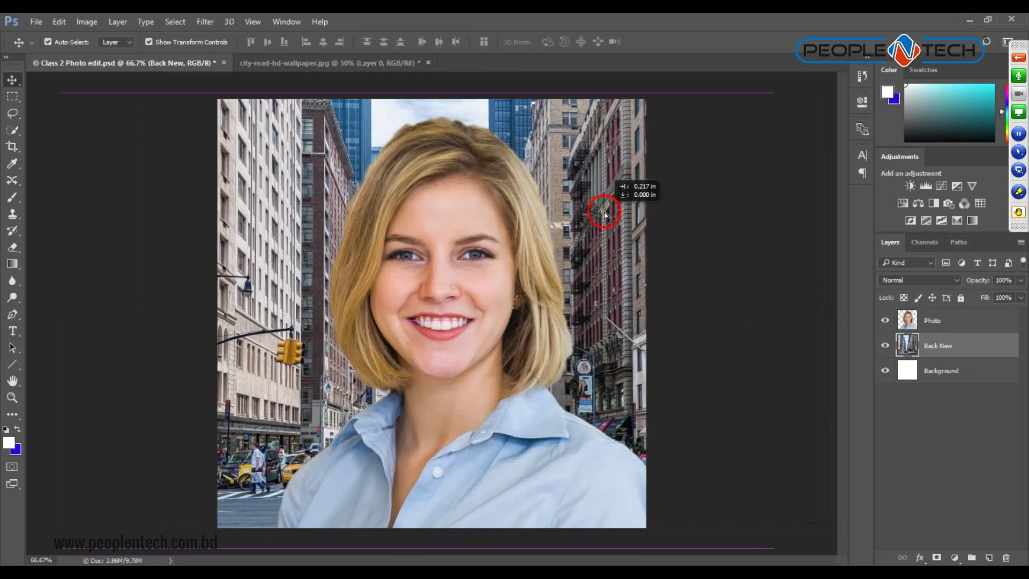
pyautogui.moveTo(282, 209); pyautogui.dragTo(307, 213)
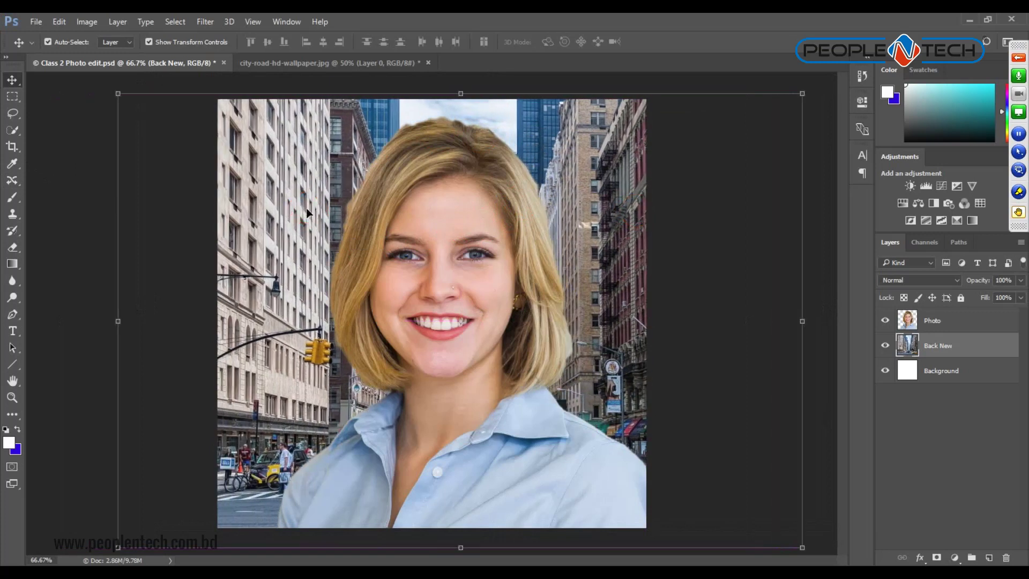
pyautogui.hotkey('ctrl', '-')
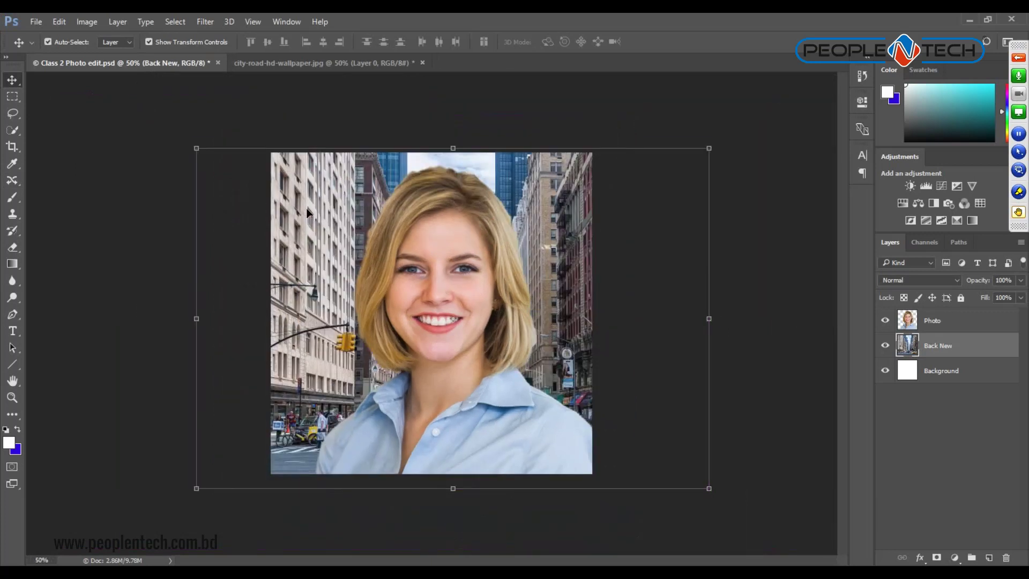
pyautogui.click(149, 41)
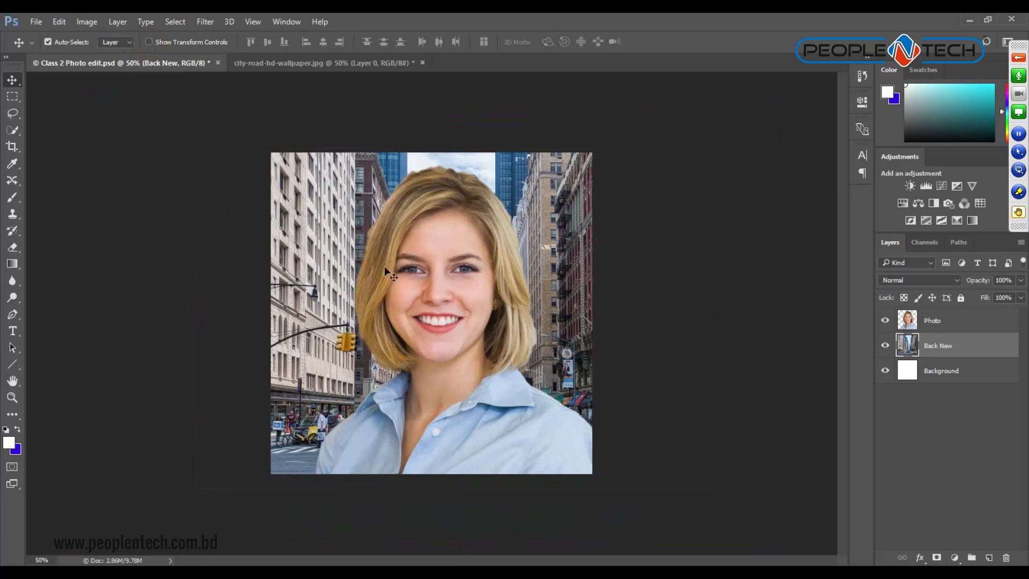
# Turn off the Back New city layer's visibility so the woman sits on plain white.
pyautogui.click(886, 347)
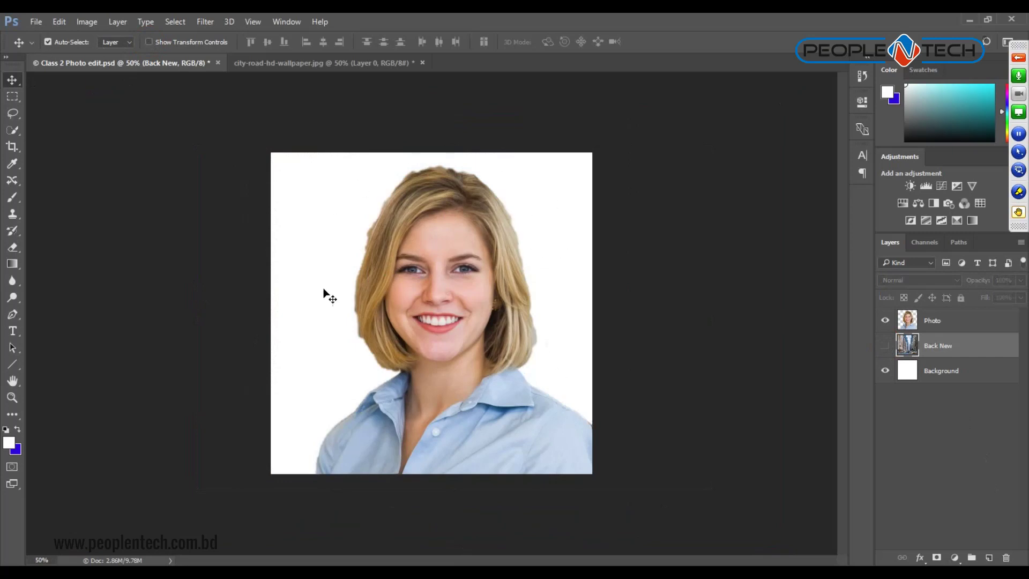
pyautogui.click(885, 346)
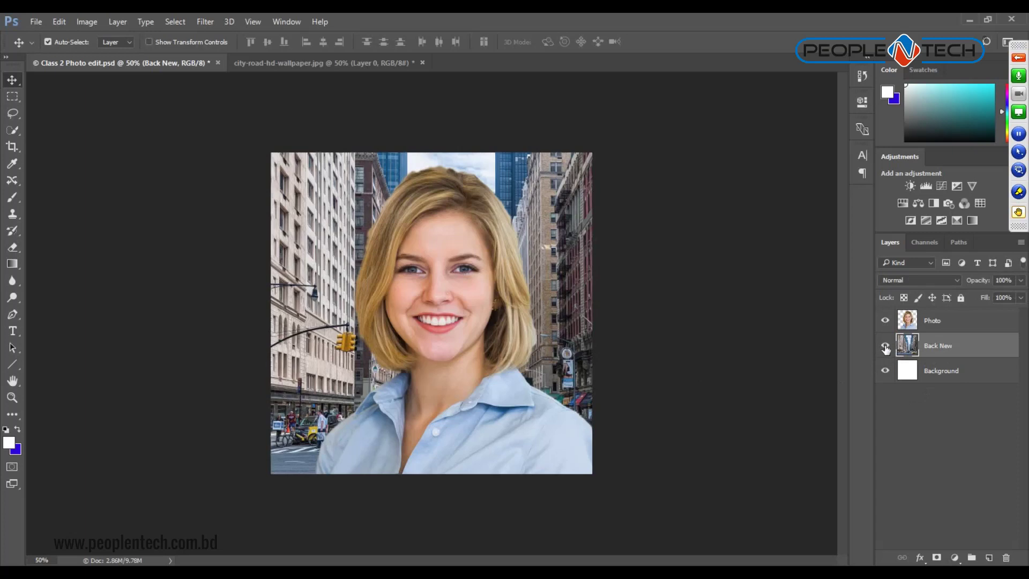
pyautogui.click(885, 348)
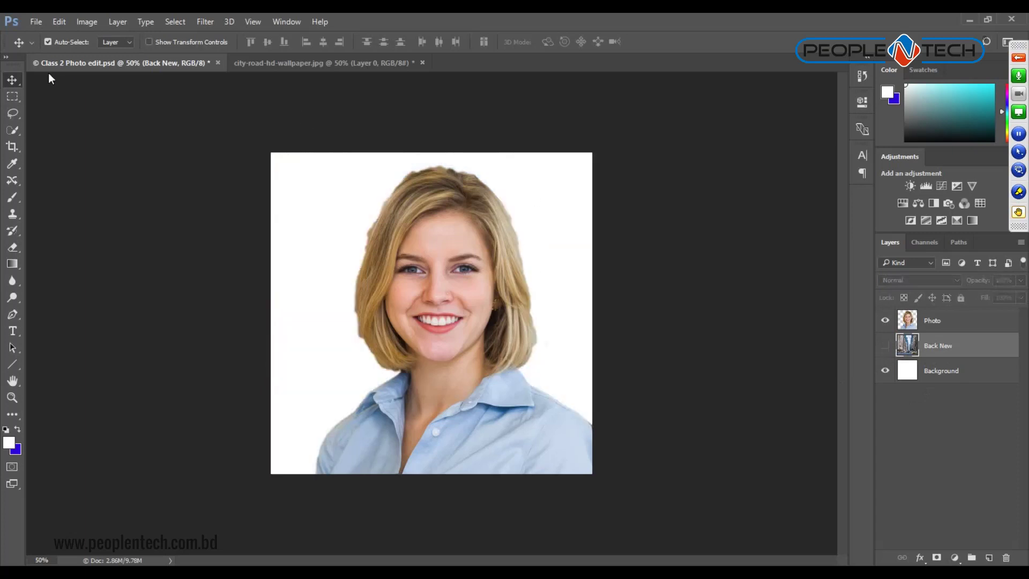
pyautogui.click(36, 22)
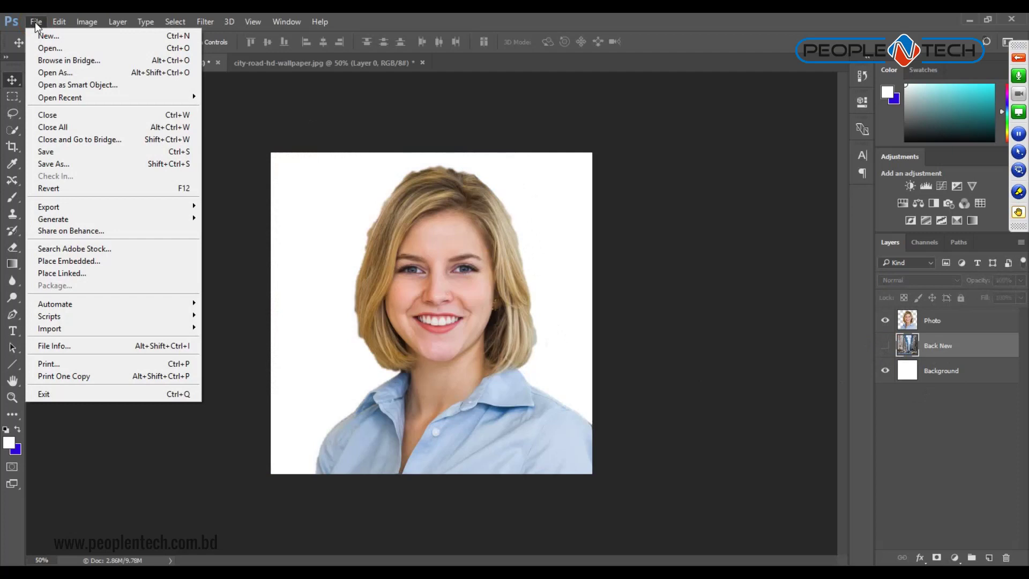
# Start a Save As copy, appending ' White' to make the name 'Class 2 Photo edit White'.
pyautogui.click(70, 164)
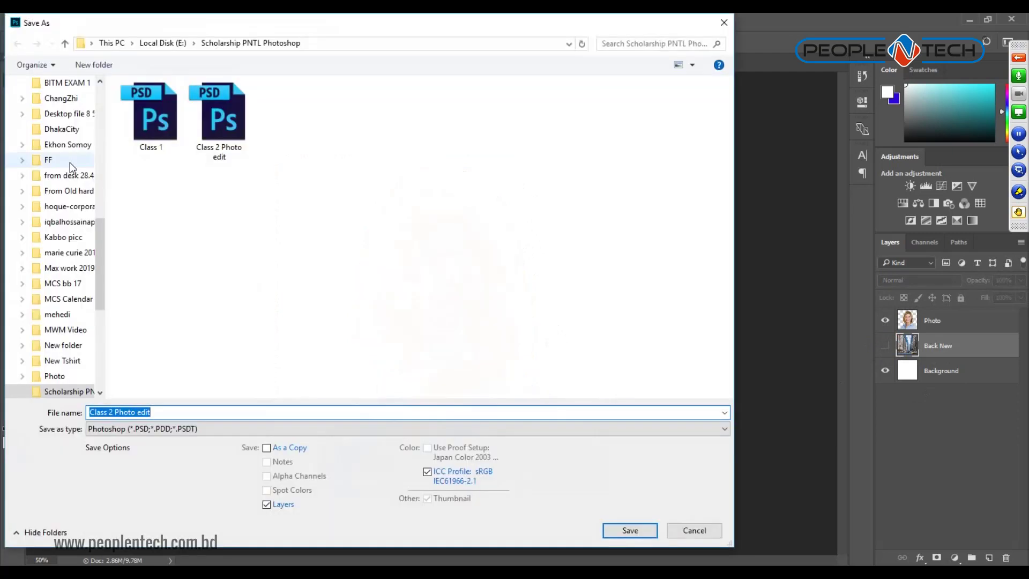
pyautogui.click(109, 412)
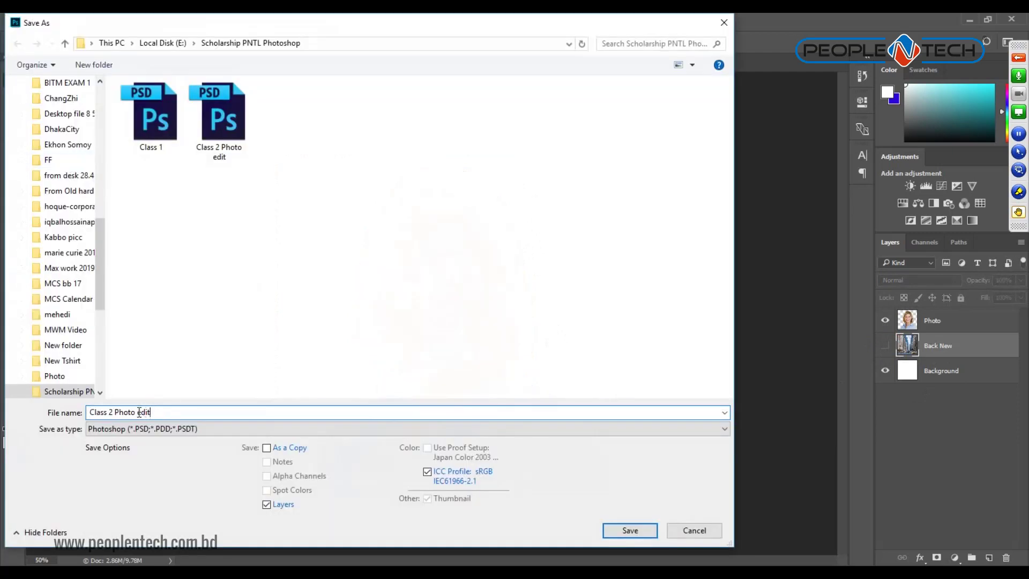
pyautogui.write(' White')
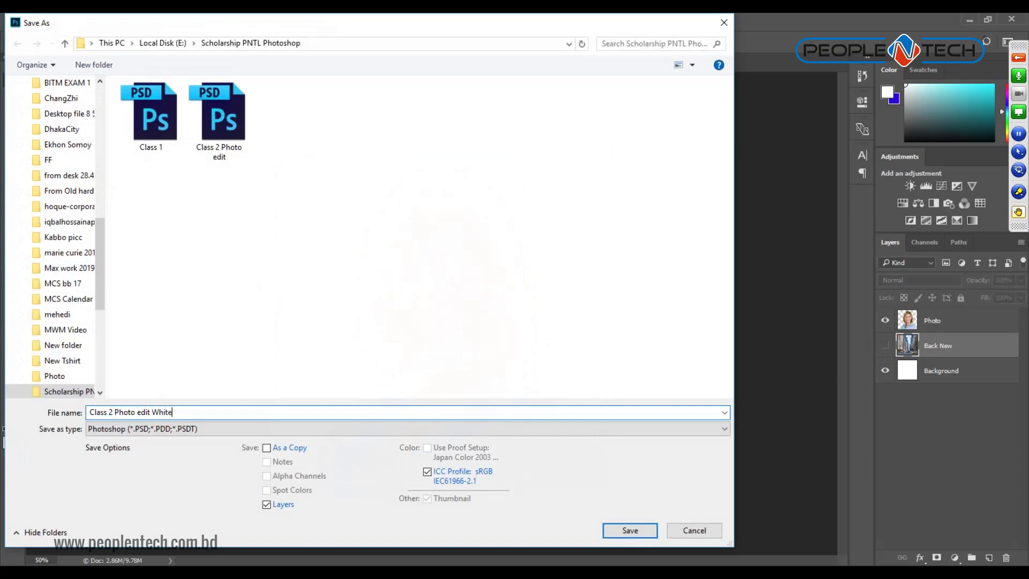
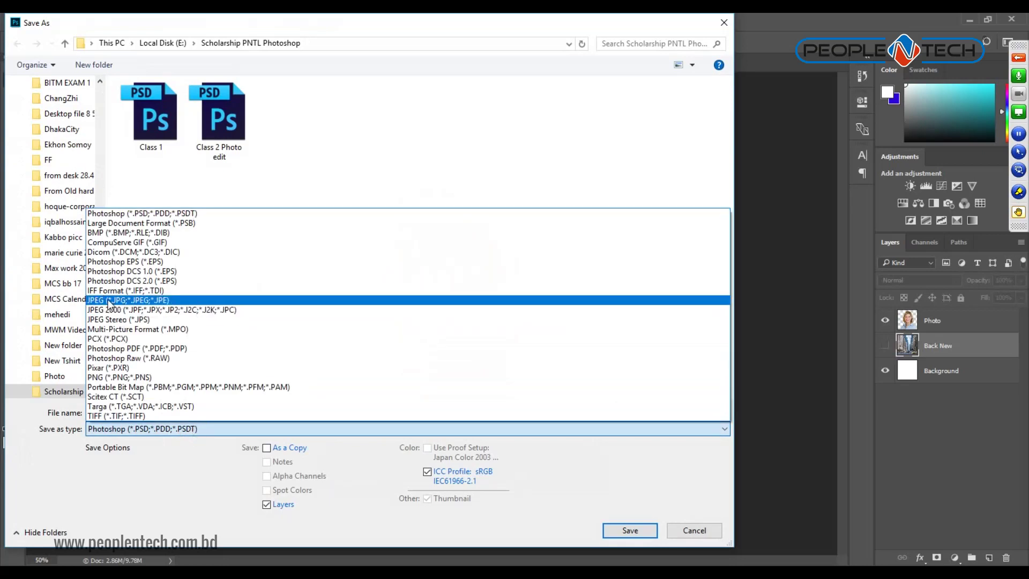
# Save the portrait as JPEG 'Class 2 Photo edit White' at quality 12, then show the Back New layer.
pyautogui.click(114, 301)
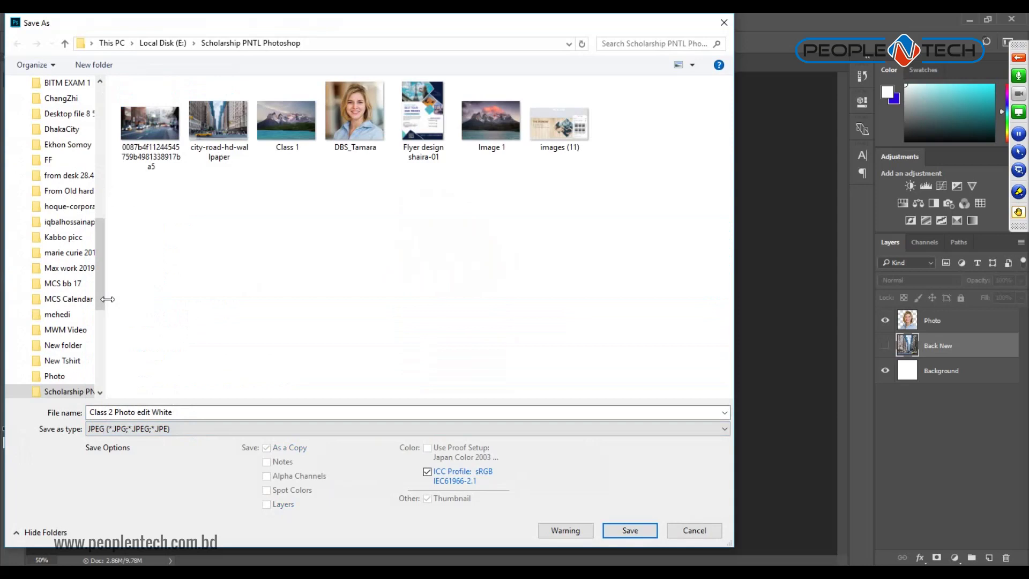
pyautogui.click(630, 531)
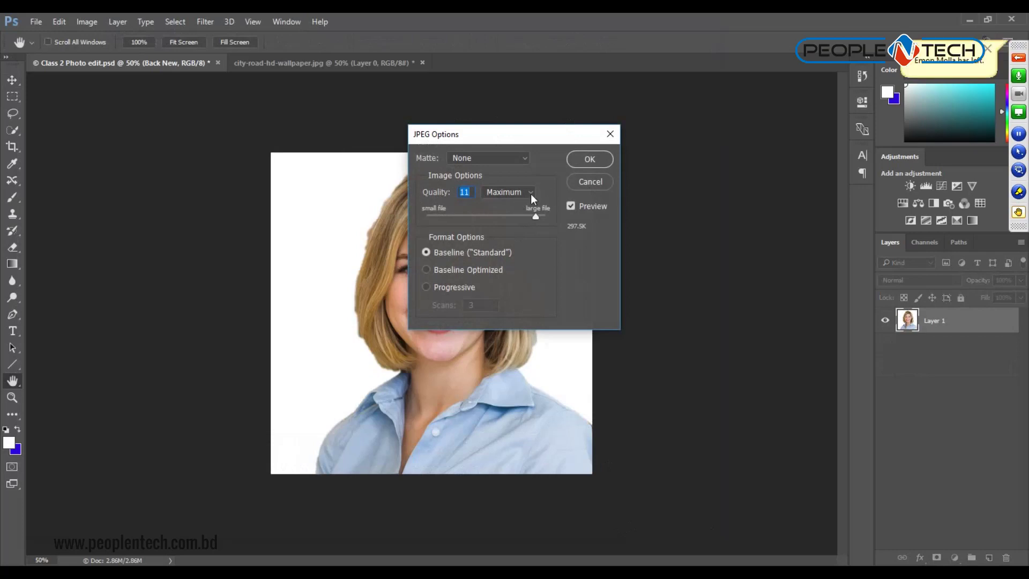
pyautogui.moveTo(536, 215)
pyautogui.mouseDown()
pyautogui.moveTo(545, 217)
pyautogui.moveTo(504, 215)
pyautogui.mouseUp()
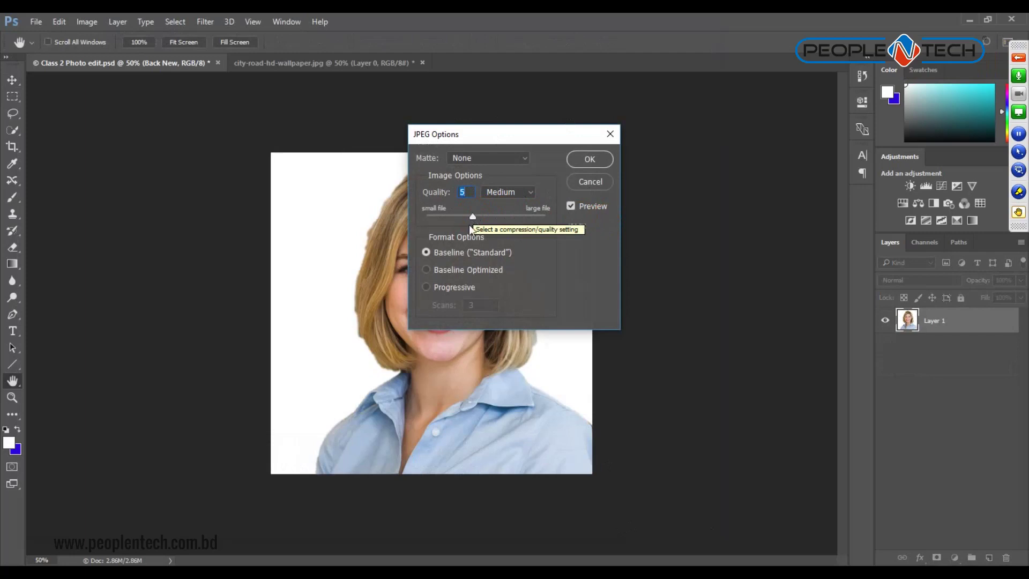
pyautogui.moveTo(474, 216); pyautogui.dragTo(601, 217)
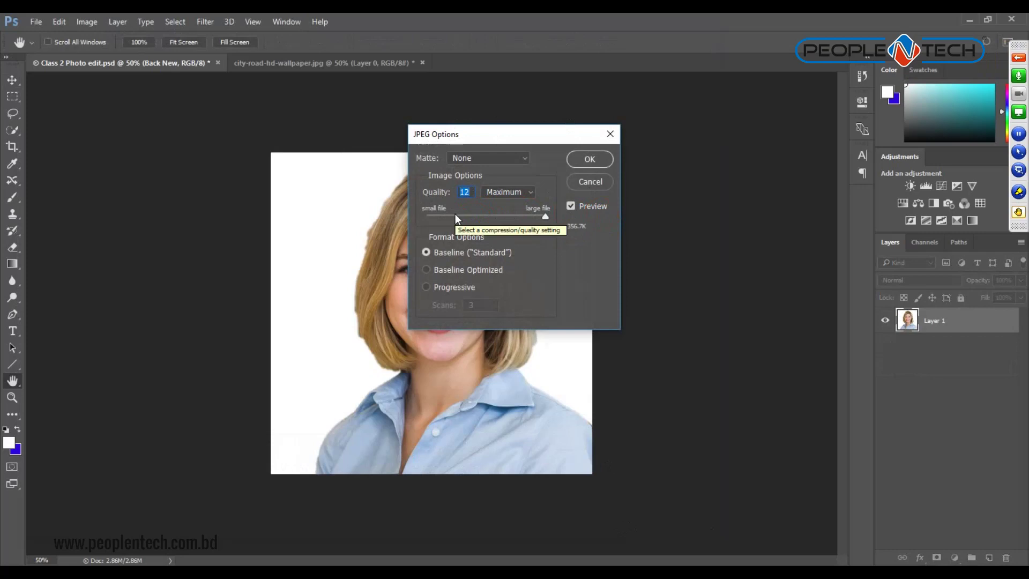
pyautogui.click(590, 159)
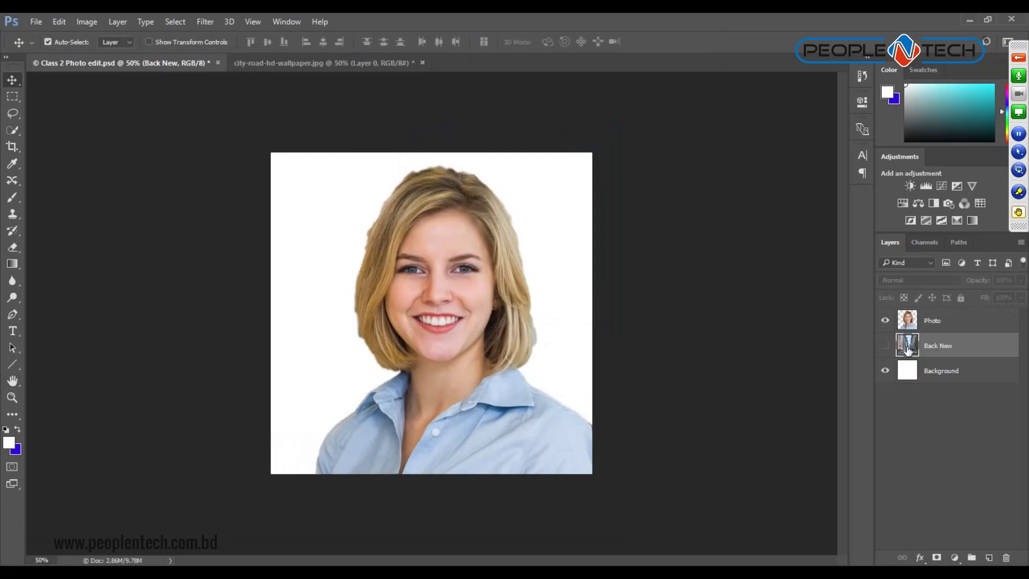
pyautogui.click(885, 349)
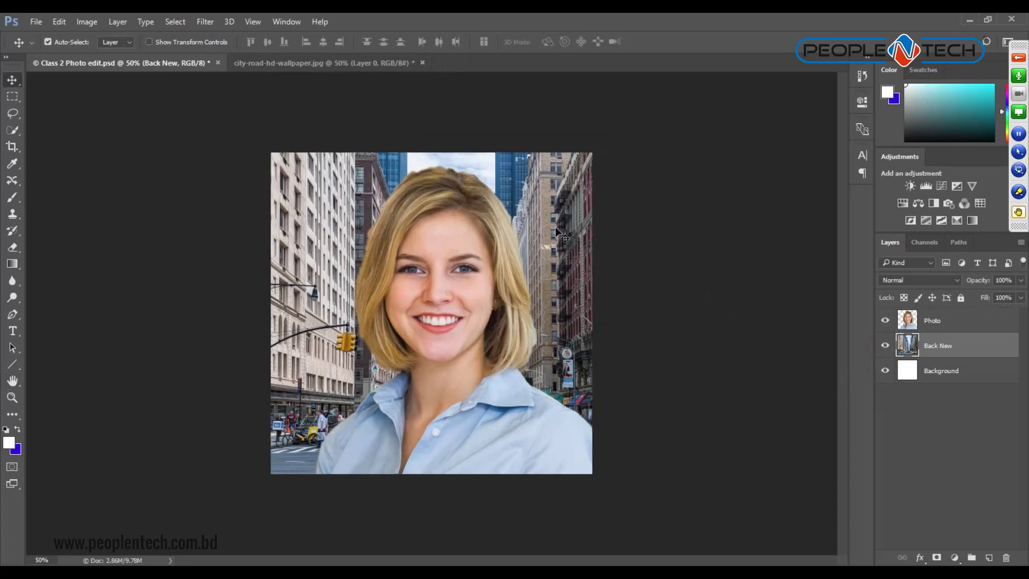
# Save a copy named 'Class 2 Photo edit City' as a maximum-quality (12) JPEG.
pyautogui.click(36, 22)
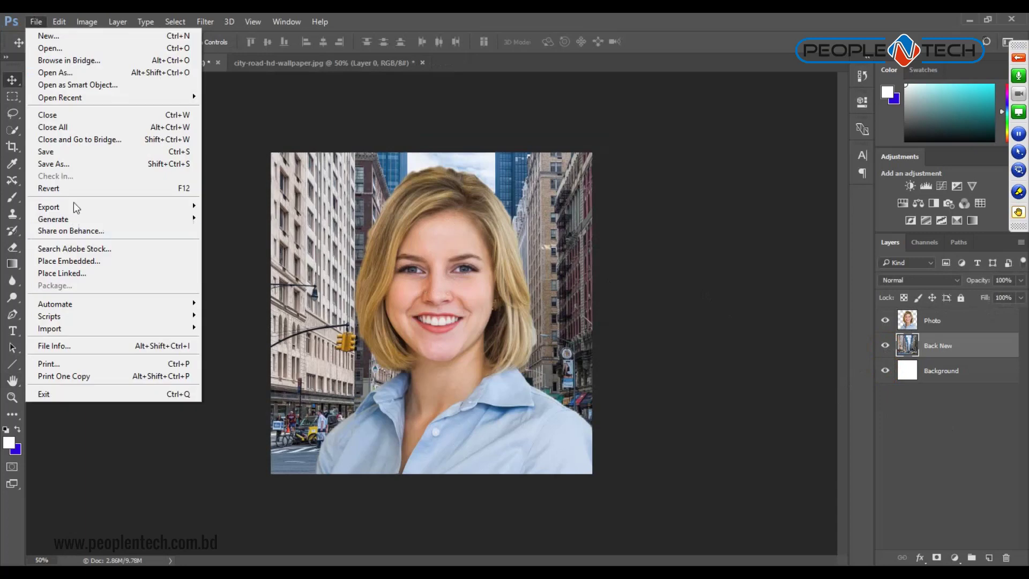
pyautogui.click(73, 167)
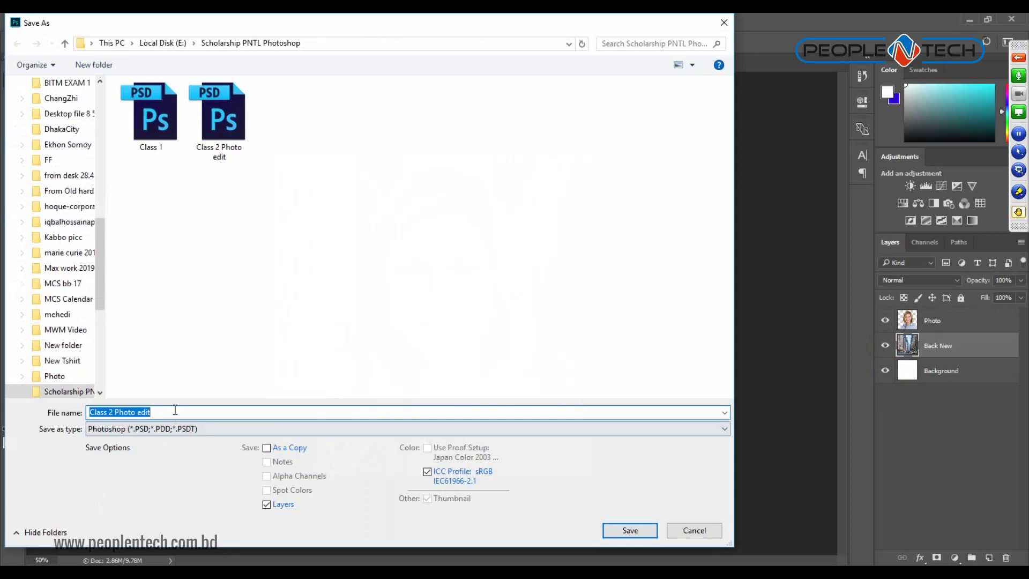
pyautogui.click(174, 410)
pyautogui.write('City')
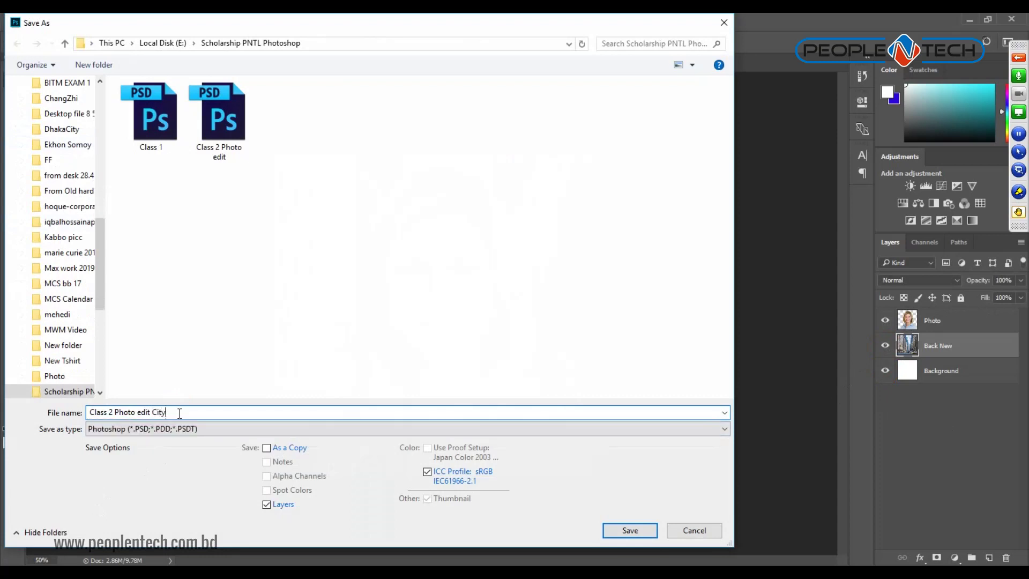
pyautogui.click(193, 432)
pyautogui.click(100, 301)
pyautogui.click(631, 531)
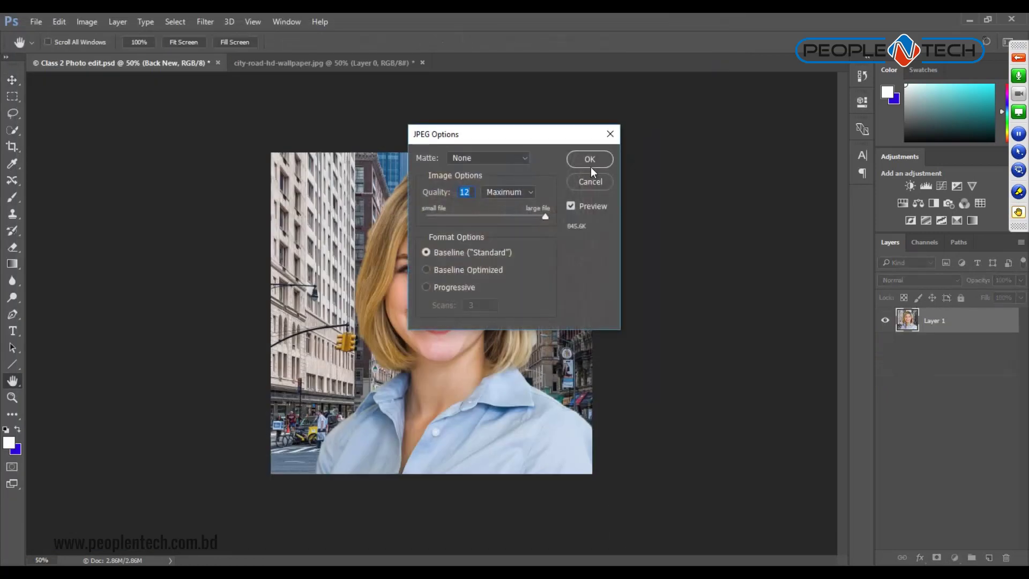
pyautogui.click(590, 160)
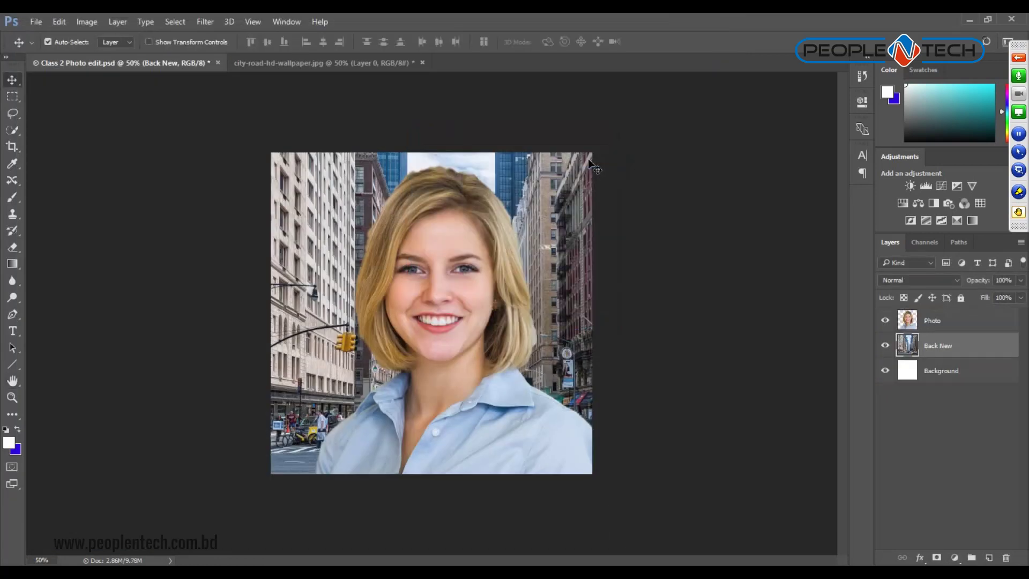
# Open 'Class 2 Photo edit City' from File Explorer in Photos.
pyautogui.hotkey('alt', 'Tab')
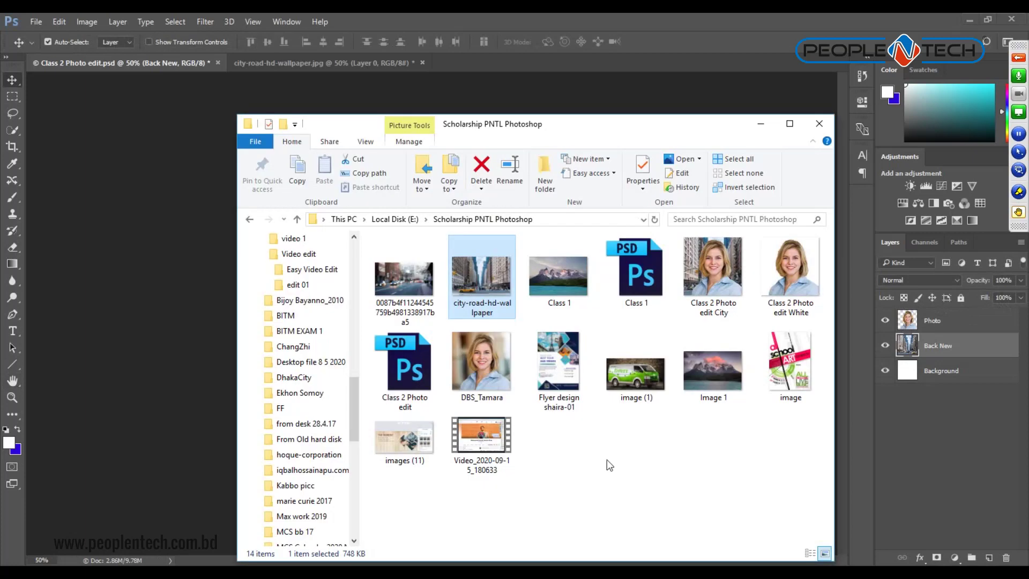
pyautogui.click(609, 465)
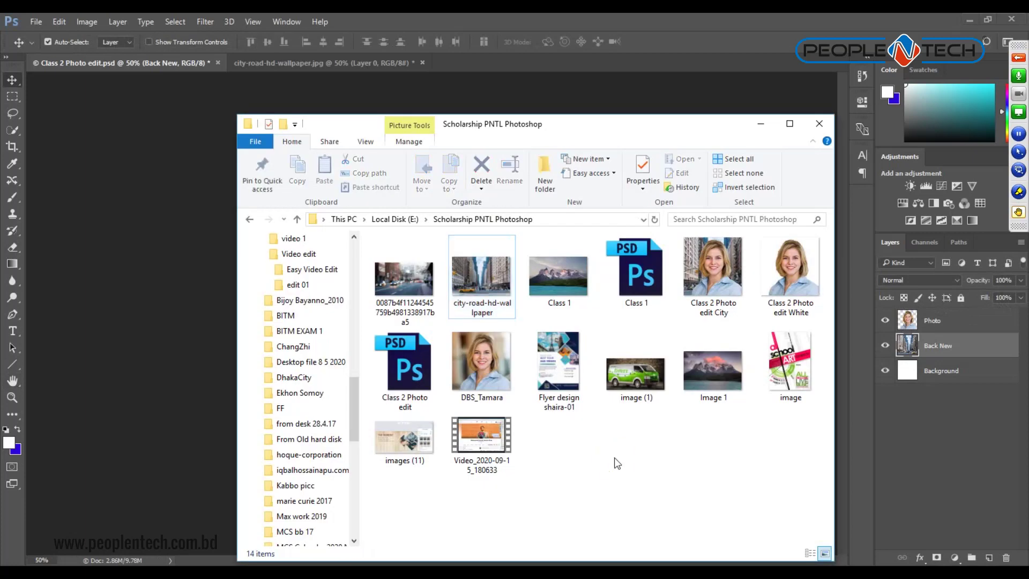
pyautogui.rightClick(720, 281)
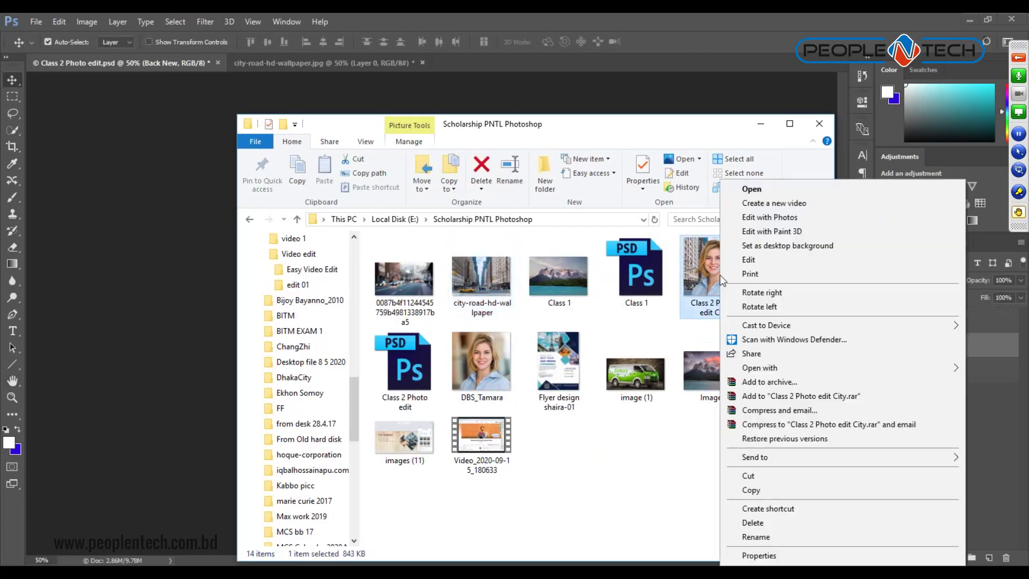
pyautogui.click(758, 192)
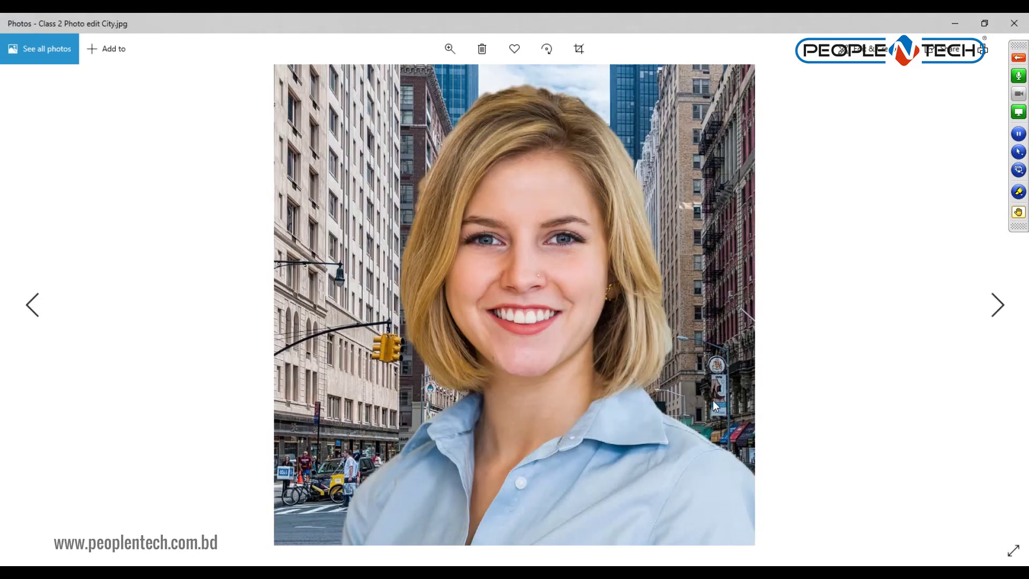
# Window the City viewer at upper left and open the White version at upper right.
pyautogui.click(984, 23)
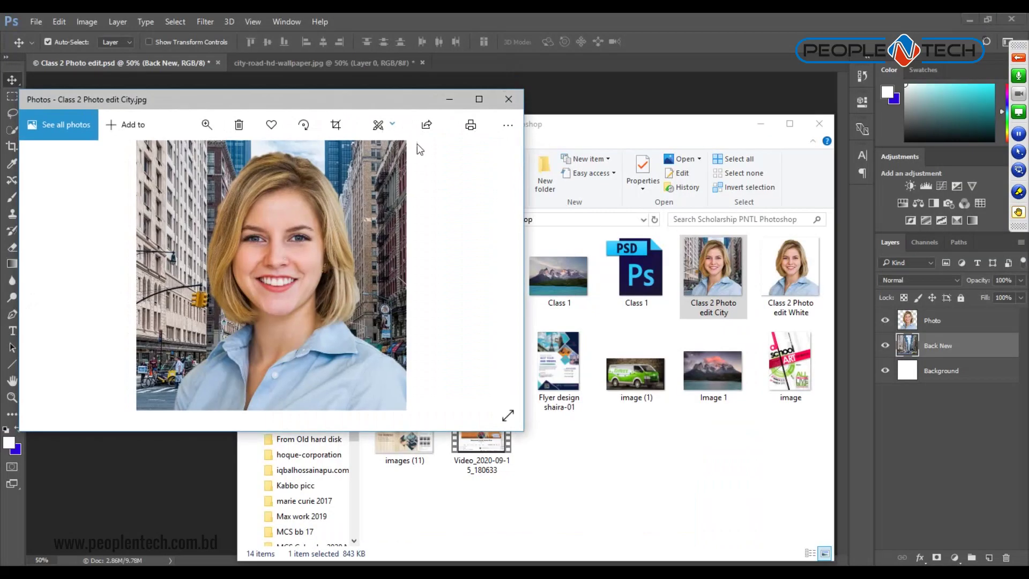
pyautogui.moveTo(374, 103); pyautogui.dragTo(363, 27)
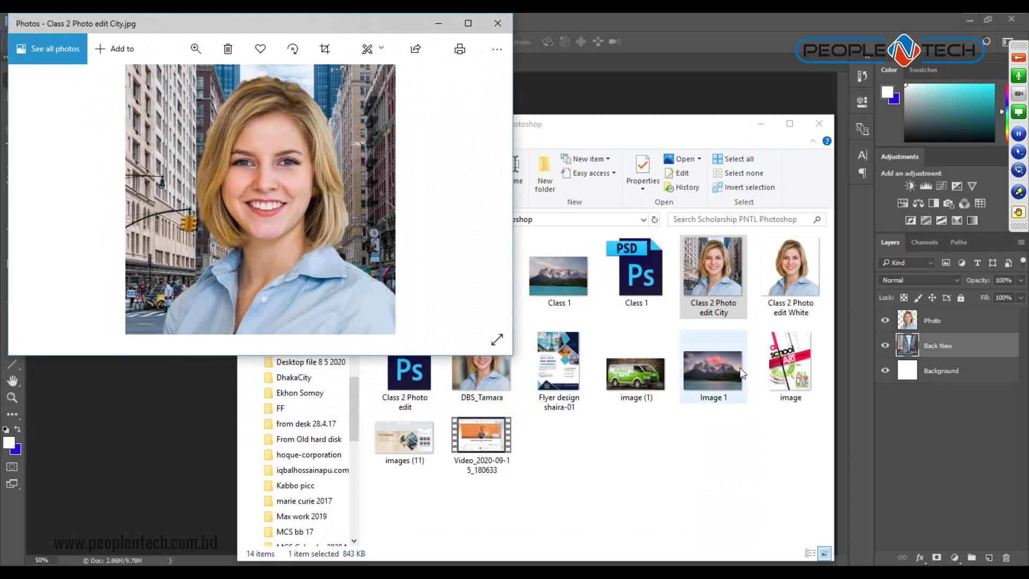
pyautogui.click(784, 275)
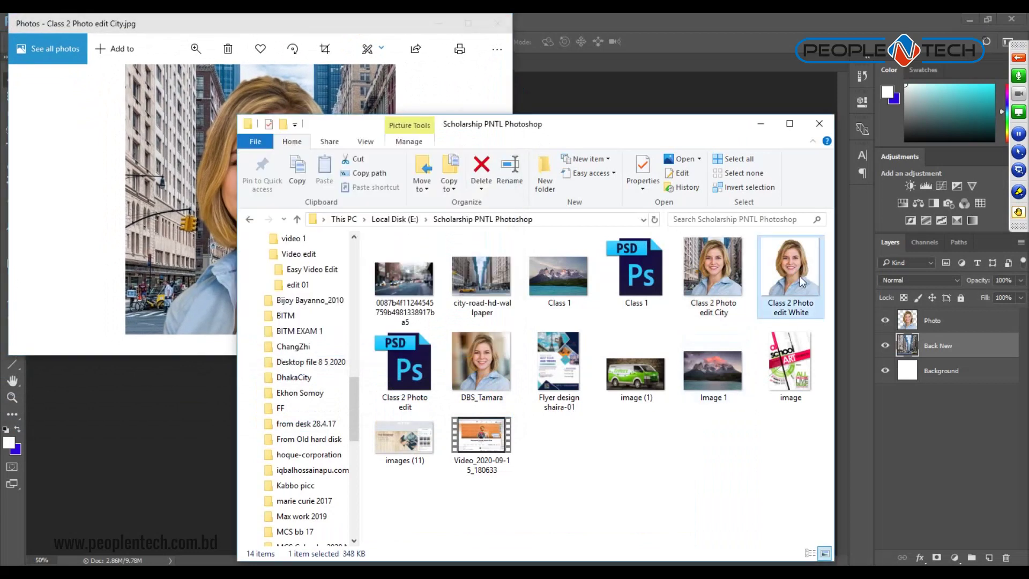
pyautogui.doubleClick(802, 282)
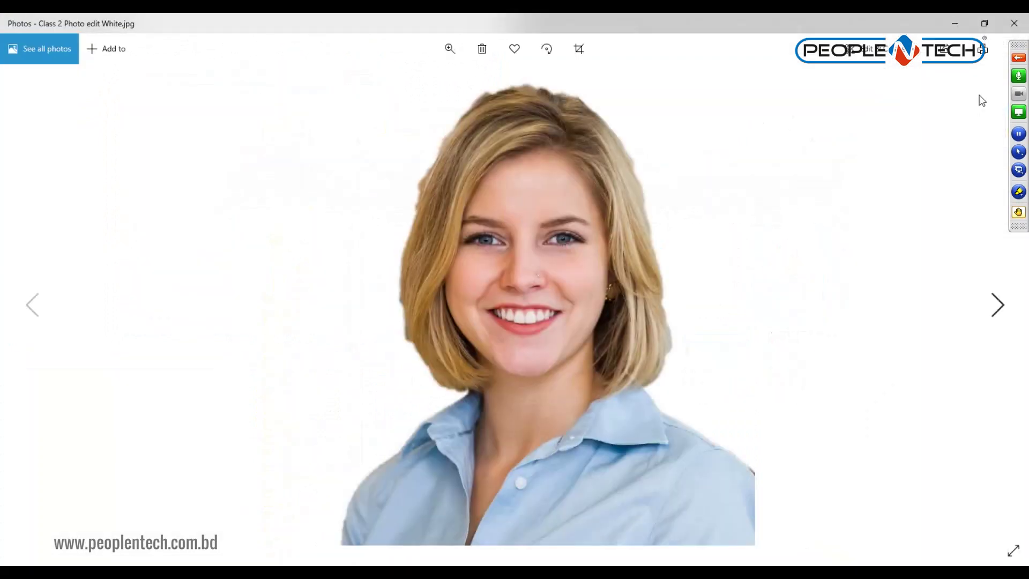
pyautogui.click(985, 23)
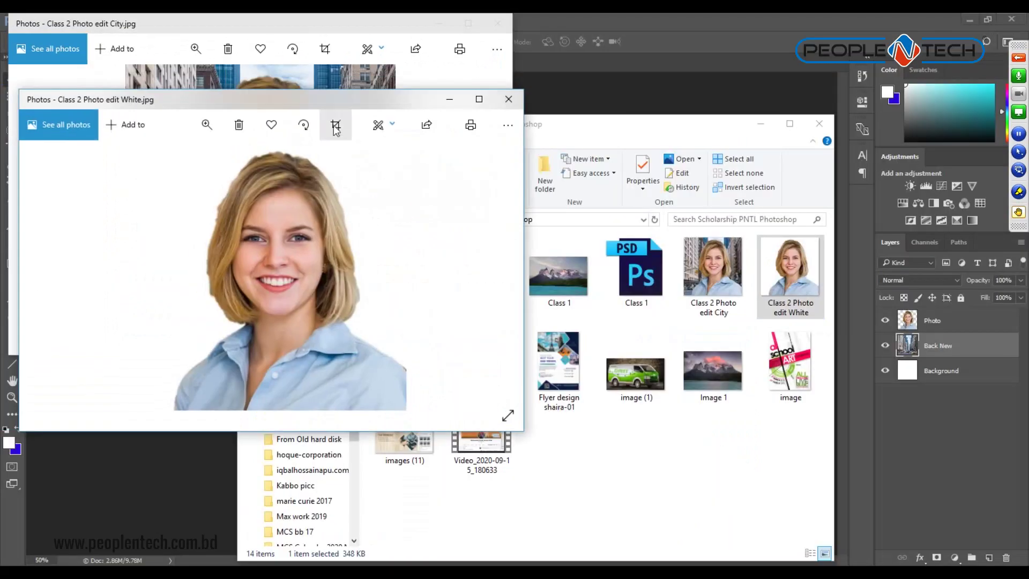
pyautogui.moveTo(312, 102); pyautogui.dragTo(801, 25)
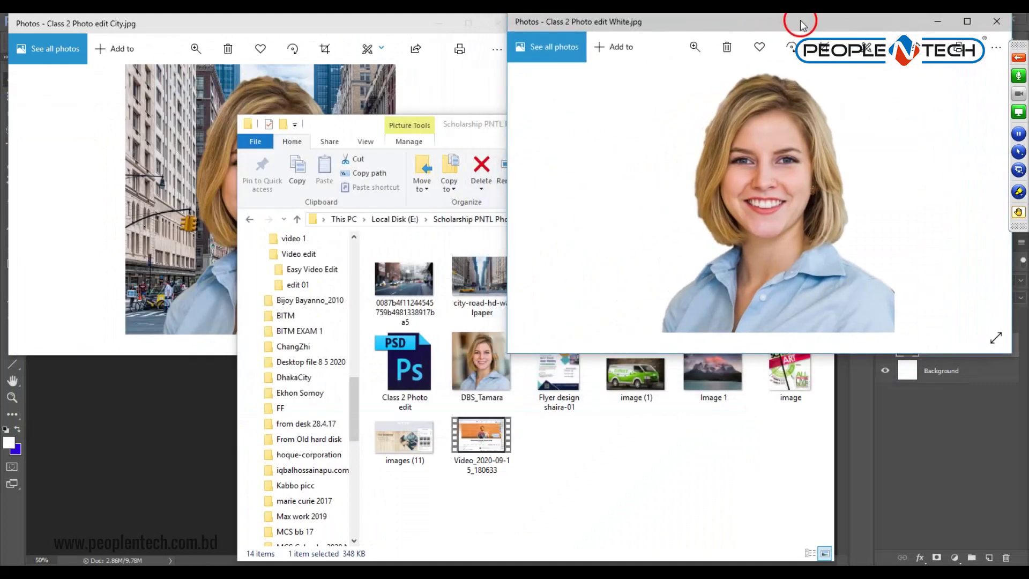
# Open the original DBS_Tamara photo and size its viewer in the lower centre.
pyautogui.click(483, 365)
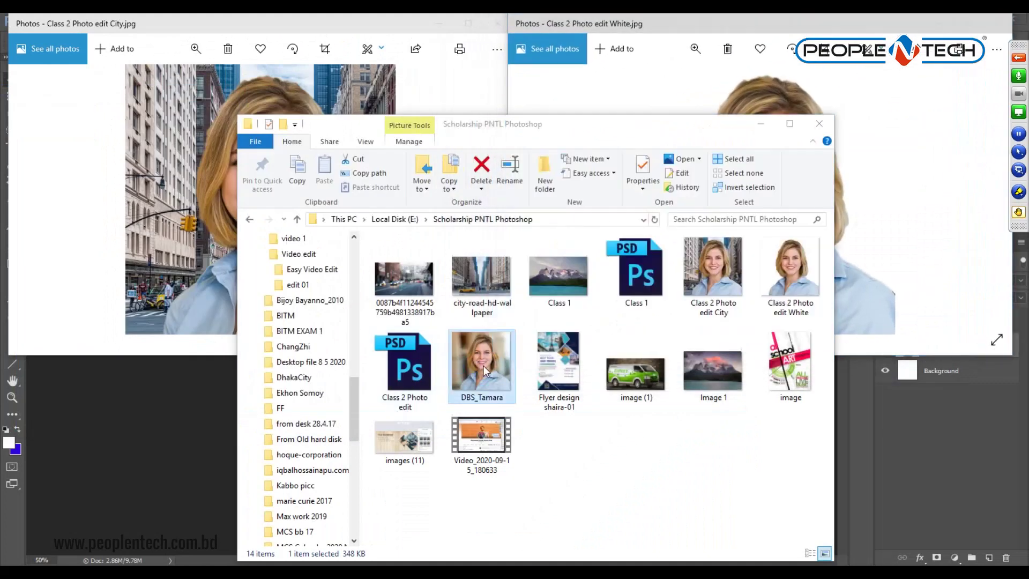
pyautogui.doubleClick(484, 368)
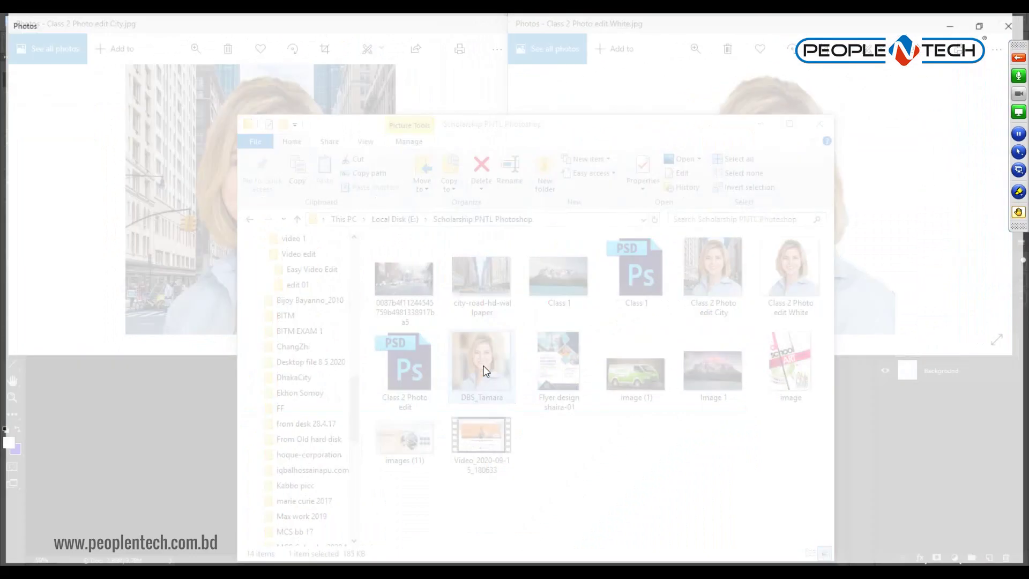
pyautogui.click(984, 24)
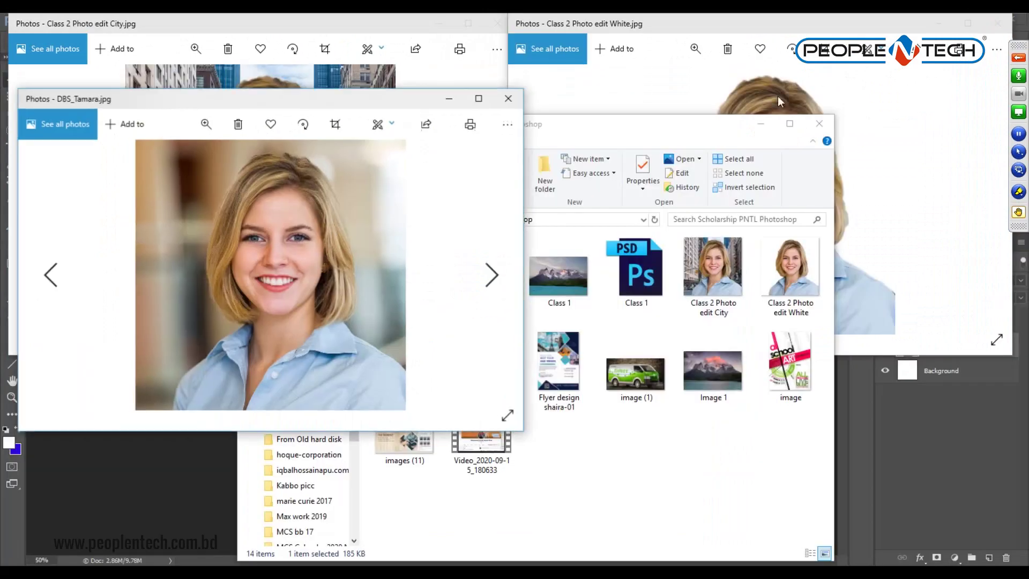
pyautogui.moveTo(343, 105)
pyautogui.mouseDown()
pyautogui.moveTo(574, 292)
pyautogui.moveTo(595, 298)
pyautogui.moveTo(599, 235)
pyautogui.mouseUp()
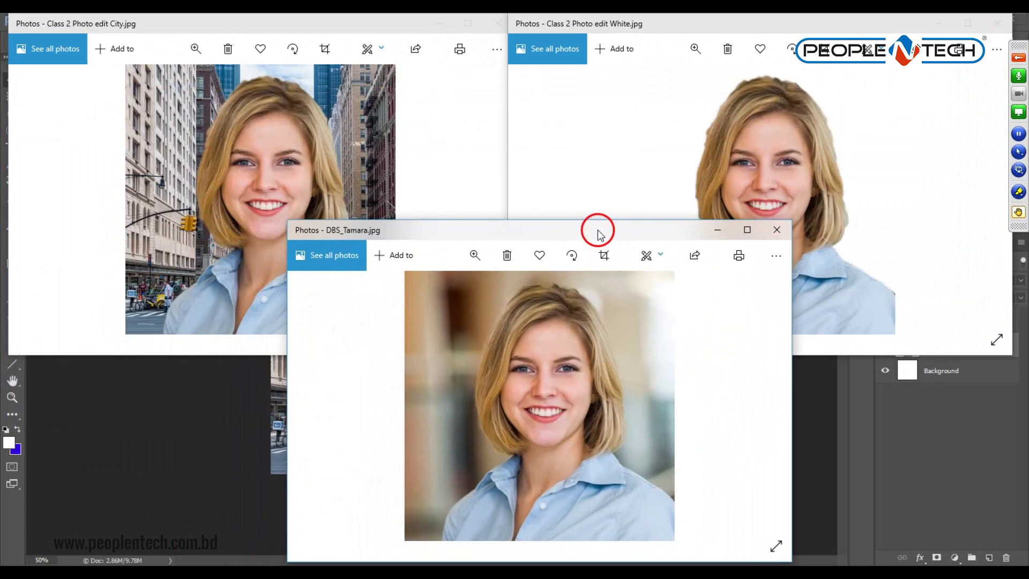
pyautogui.moveTo(598, 235)
pyautogui.mouseDown()
pyautogui.moveTo(602, 299)
pyautogui.moveTo(589, 256)
pyautogui.mouseUp()
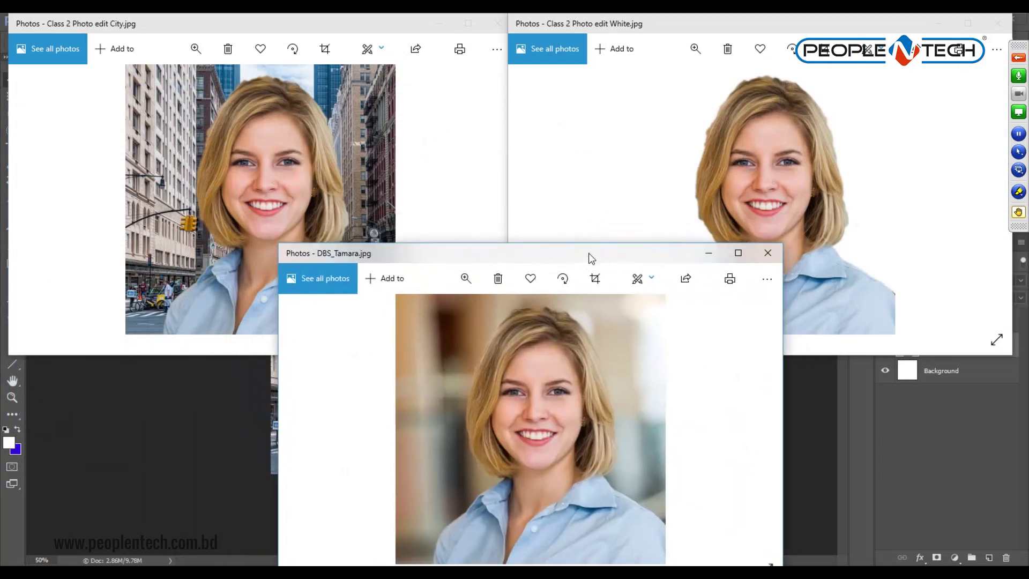
pyautogui.moveTo(788, 365); pyautogui.dragTo(590, 367)
pyautogui.moveTo(477, 252)
pyautogui.mouseDown()
pyautogui.moveTo(562, 193)
pyautogui.moveTo(565, 126)
pyautogui.moveTo(562, 228)
pyautogui.mouseUp()
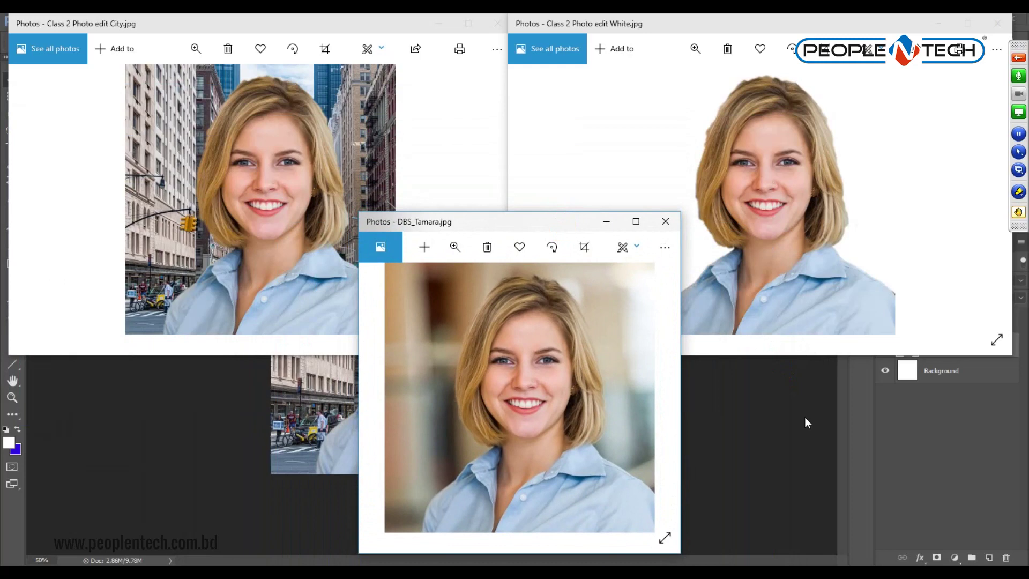
# Close the DBS_Tamara, White and City photo viewers.
pyautogui.click(666, 221)
pyautogui.click(998, 23)
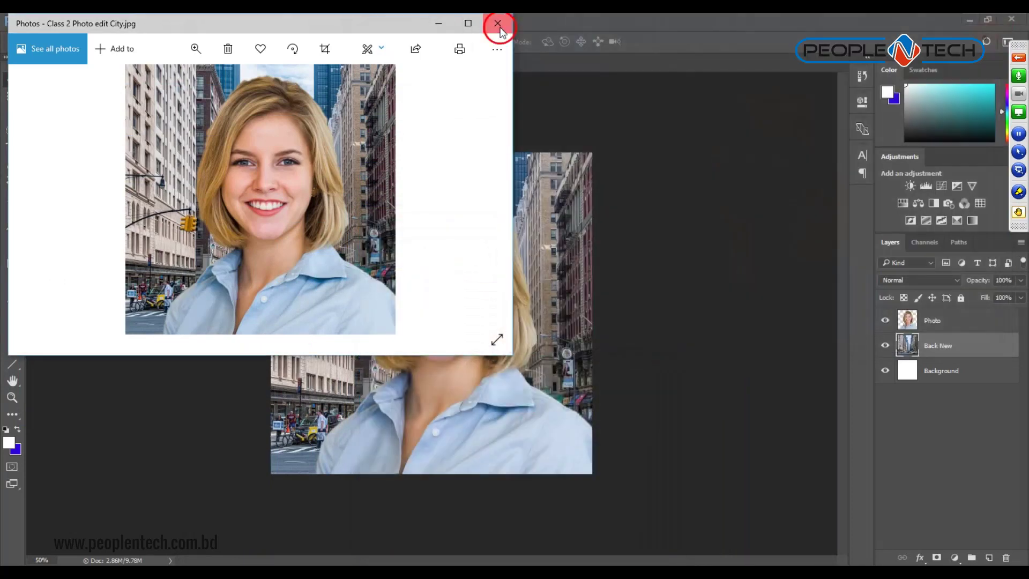
pyautogui.click(498, 25)
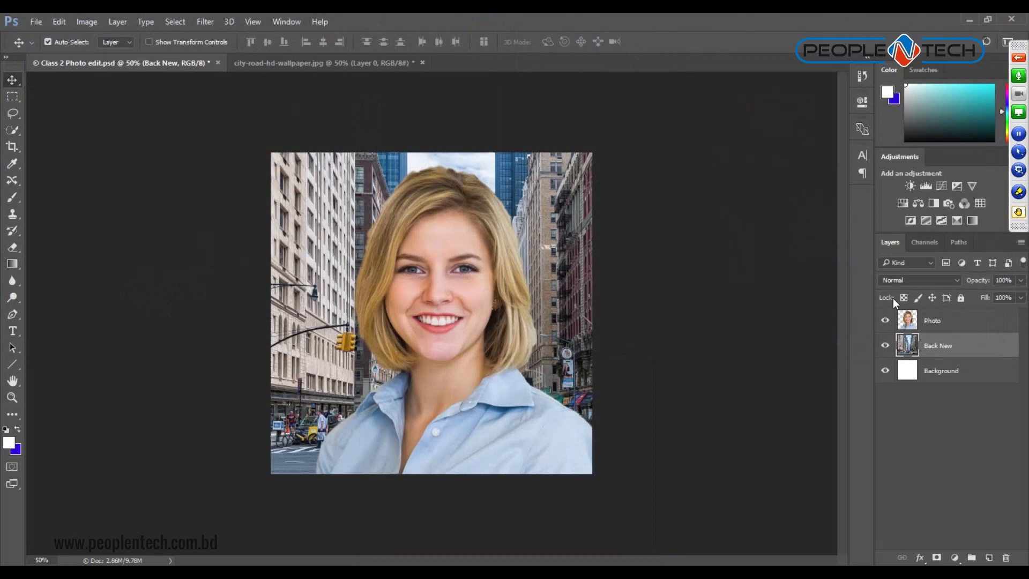
# Select the Photo layer, zoom and pan over the face, then zoom out to the whole image.
pyautogui.click(935, 322)
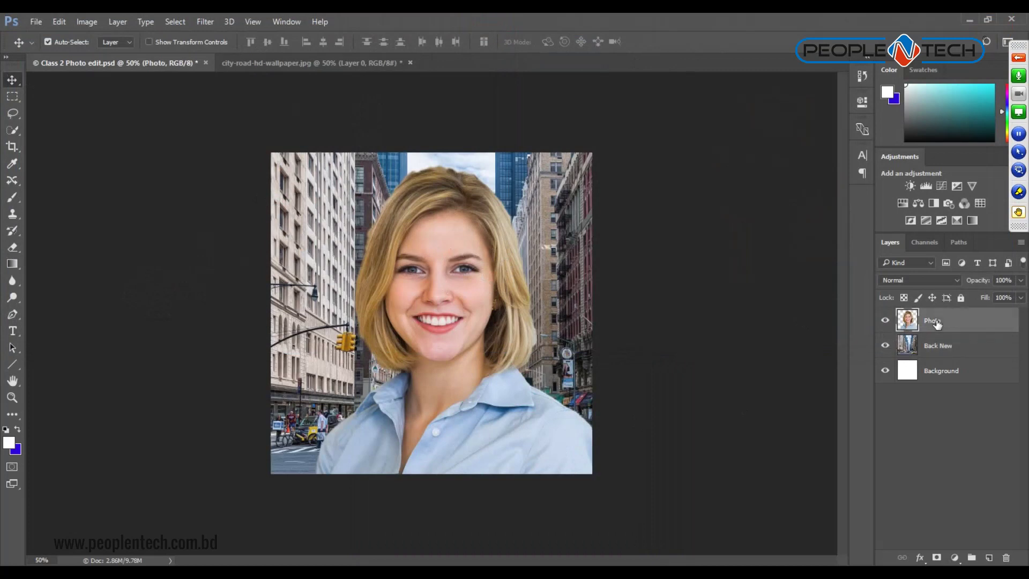
pyautogui.press('ctrl')
pyautogui.hotkey('ctrl', '+')
pyautogui.hotkey('ctrl', '+')
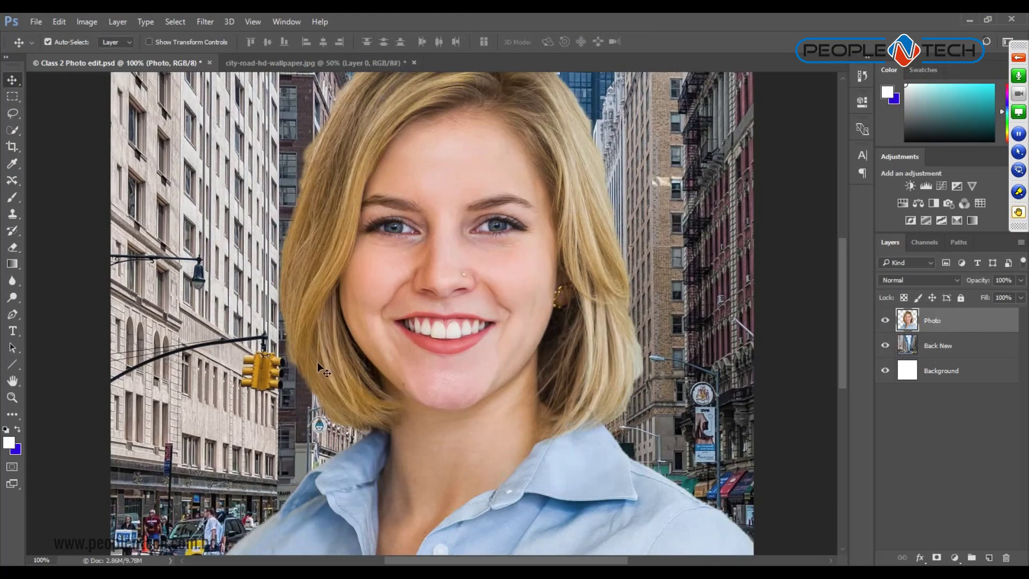
pyautogui.click(12, 380)
pyautogui.moveTo(484, 386); pyautogui.dragTo(484, 360)
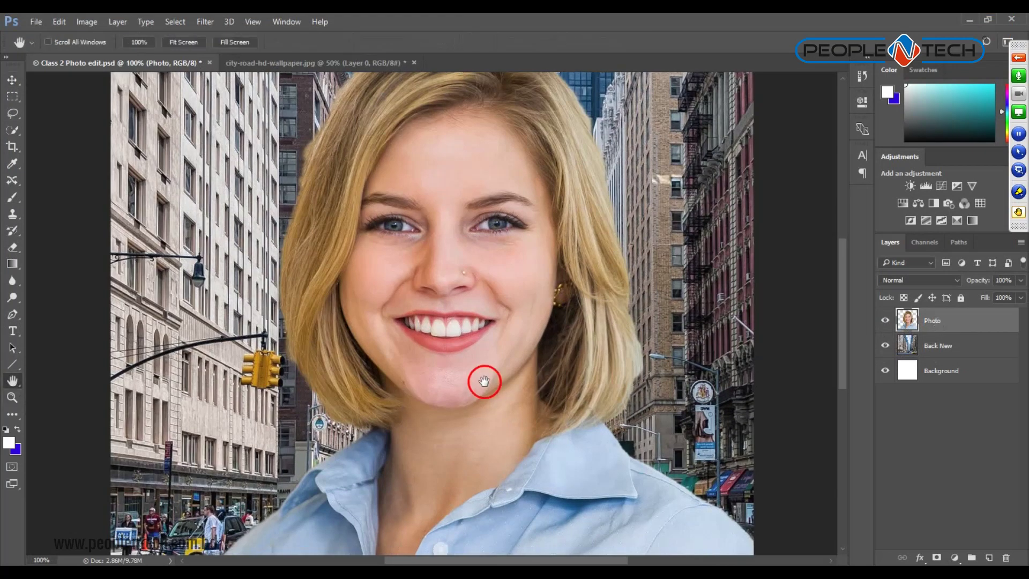
pyautogui.press('ctrl')
pyautogui.hotkey('ctrl', '-')
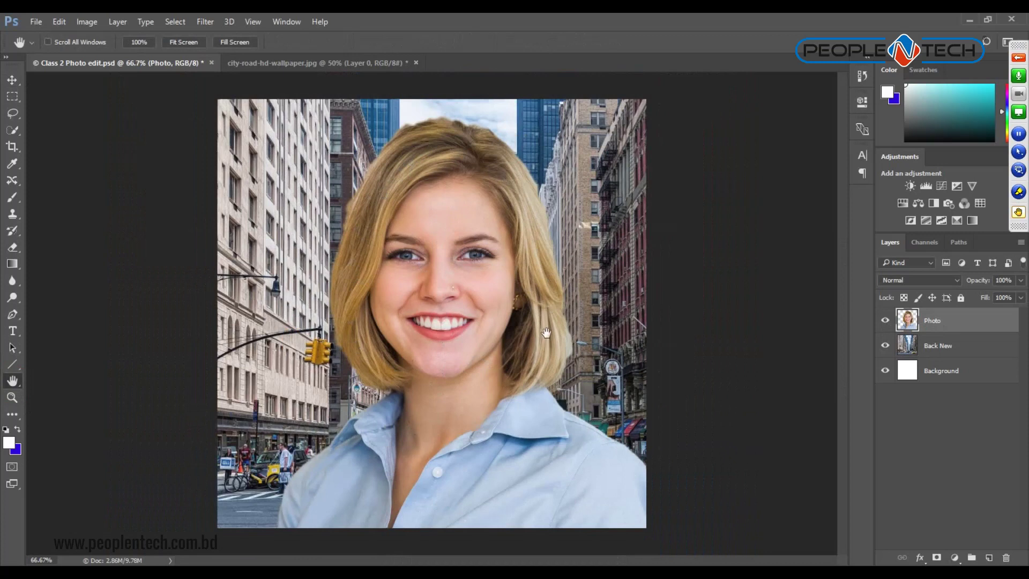
# Quick-select the forehead, face and neck skin with an enlarged brush.
pyautogui.click(9, 134)
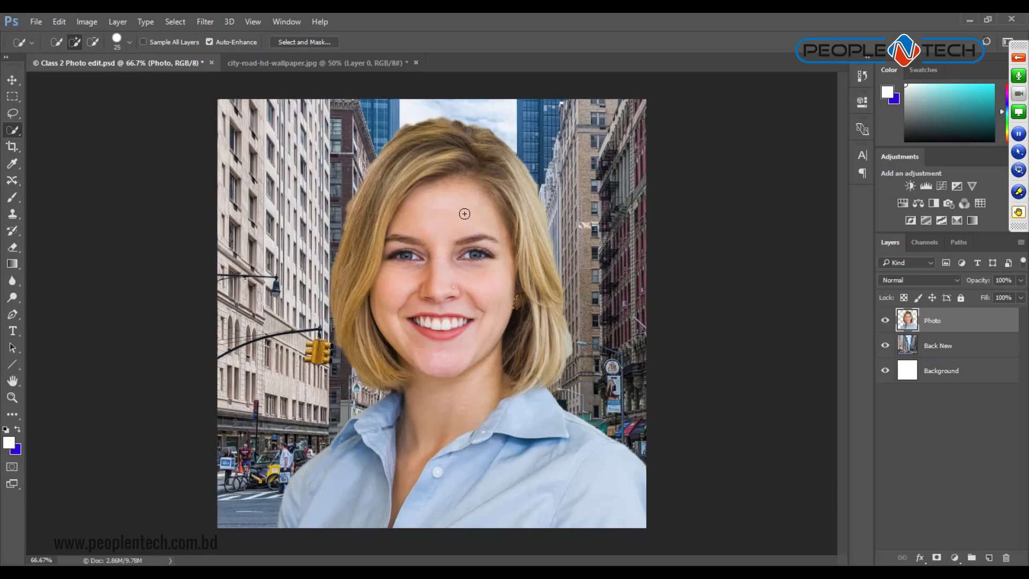
pyautogui.press(']')
pyautogui.press(']')
pyautogui.press(']')
pyautogui.press(']')
pyautogui.moveTo(447, 197)
pyautogui.mouseDown()
pyautogui.moveTo(428, 203)
pyautogui.moveTo(395, 254)
pyautogui.moveTo(391, 284)
pyautogui.moveTo(421, 337)
pyautogui.moveTo(443, 340)
pyautogui.moveTo(427, 395)
pyautogui.moveTo(467, 417)
pyautogui.mouseUp()
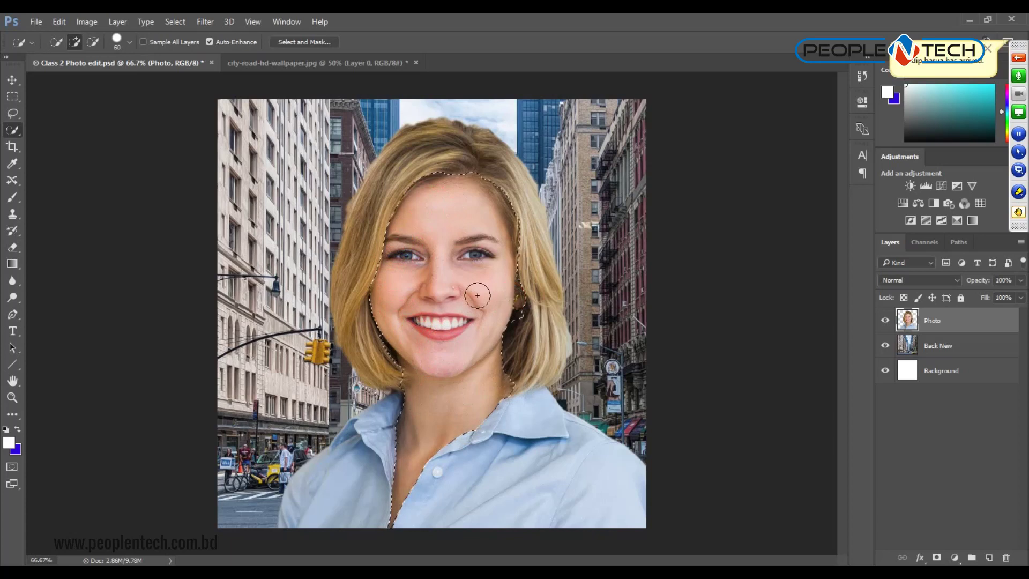
pyautogui.moveTo(472, 295); pyautogui.dragTo(543, 353)
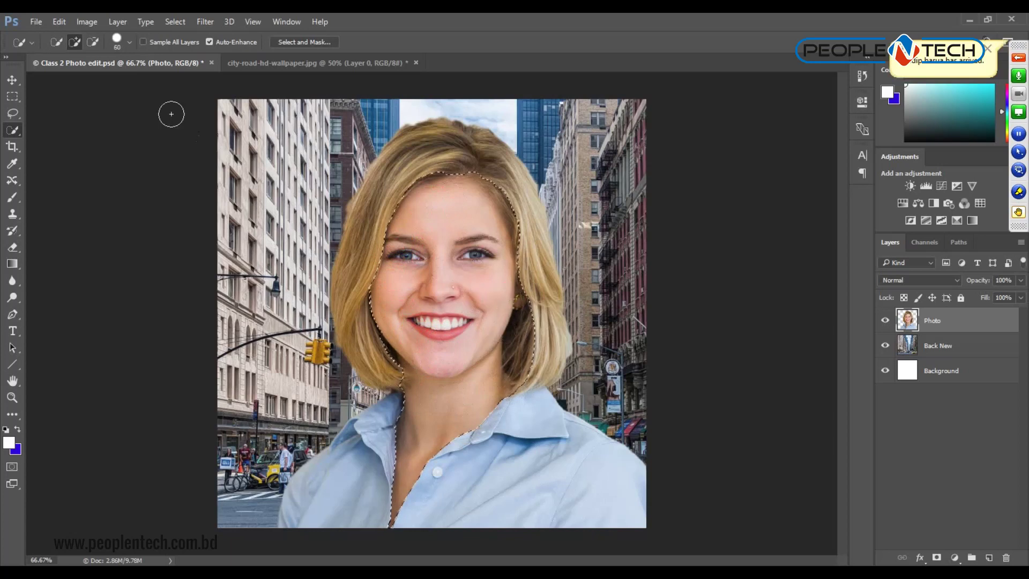
# Subtract the hair along the right and left jaw from the selection.
pyautogui.click(93, 41)
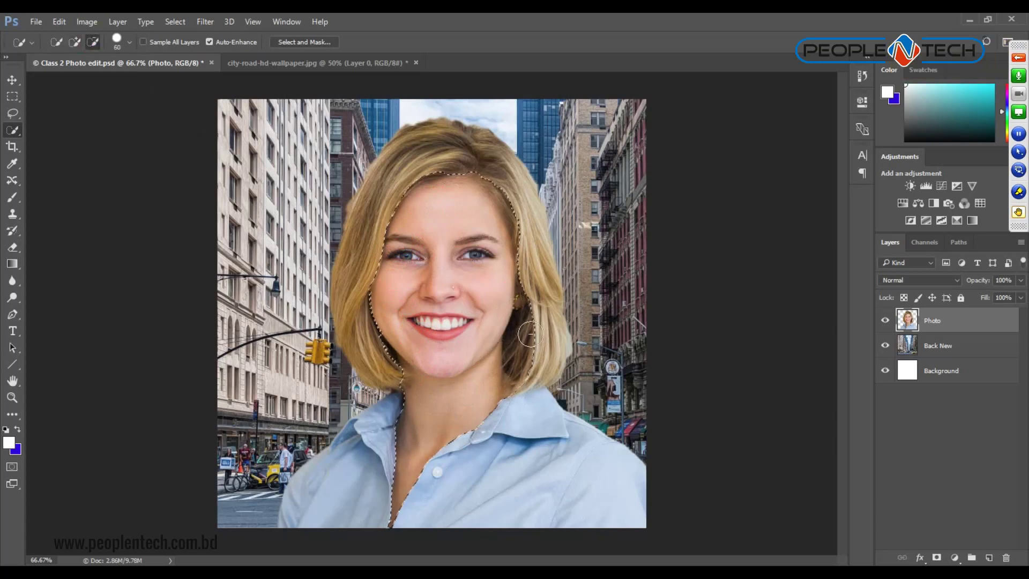
pyautogui.press('[')
pyautogui.press('[')
pyautogui.press('[')
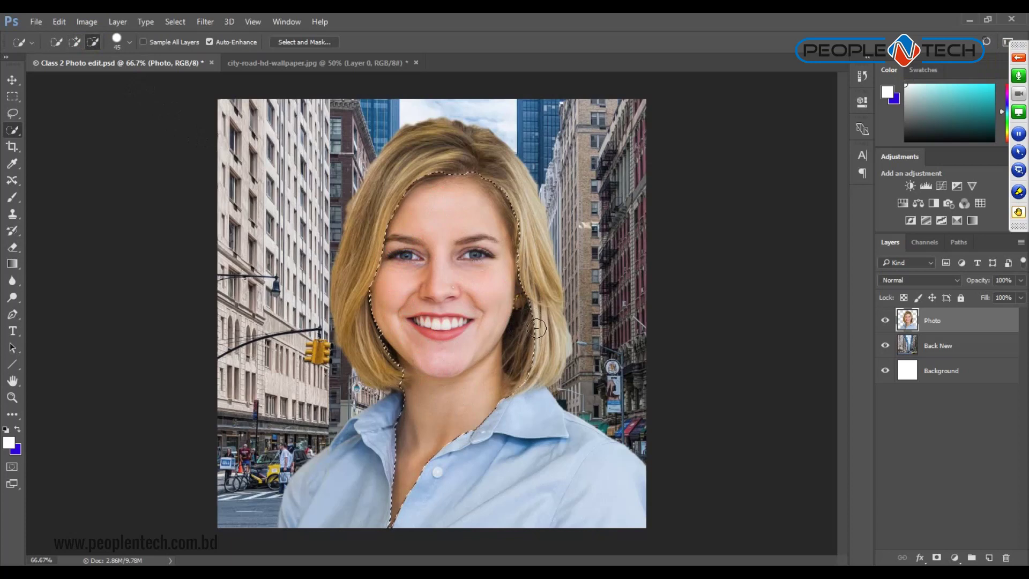
pyautogui.click(532, 313)
pyautogui.moveTo(532, 312)
pyautogui.mouseDown()
pyautogui.moveTo(519, 315)
pyautogui.moveTo(523, 374)
pyautogui.mouseUp()
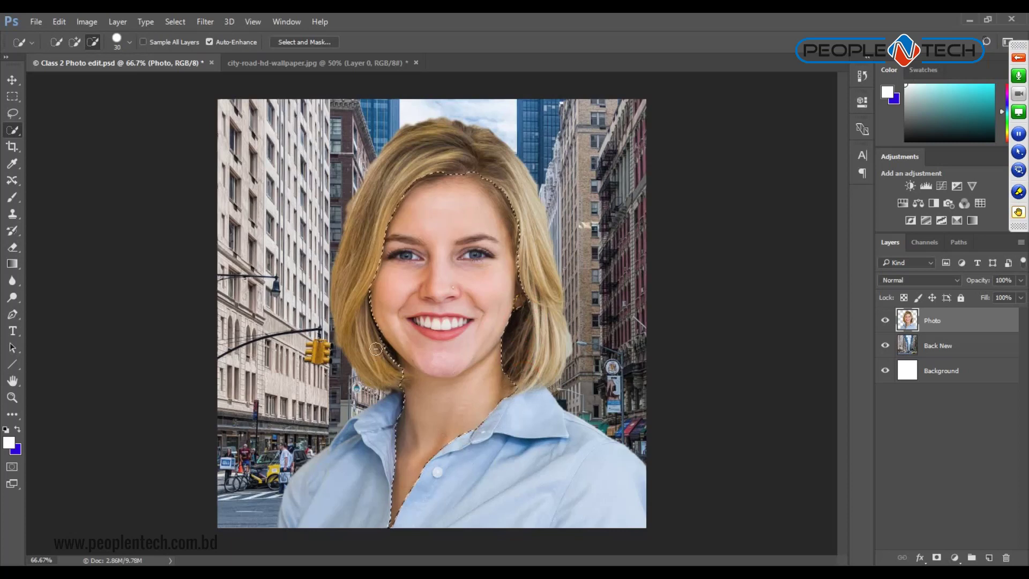
pyautogui.click(75, 41)
pyautogui.moveTo(359, 310); pyautogui.dragTo(370, 333)
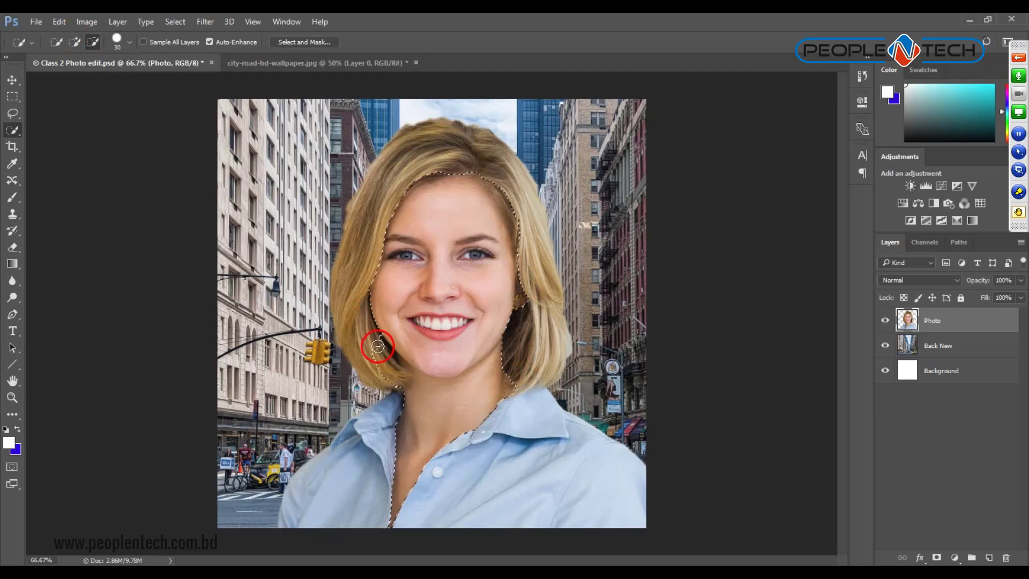
pyautogui.moveTo(395, 364); pyautogui.dragTo(397, 375)
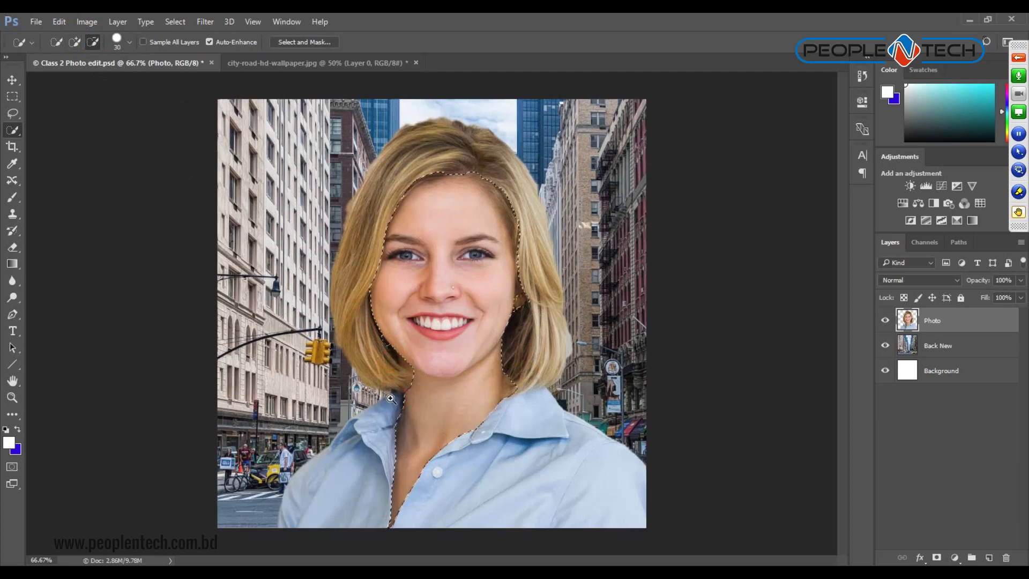
pyautogui.scroll(2, 418, 390)
pyautogui.moveTo(368, 248); pyautogui.dragTo(375, 230)
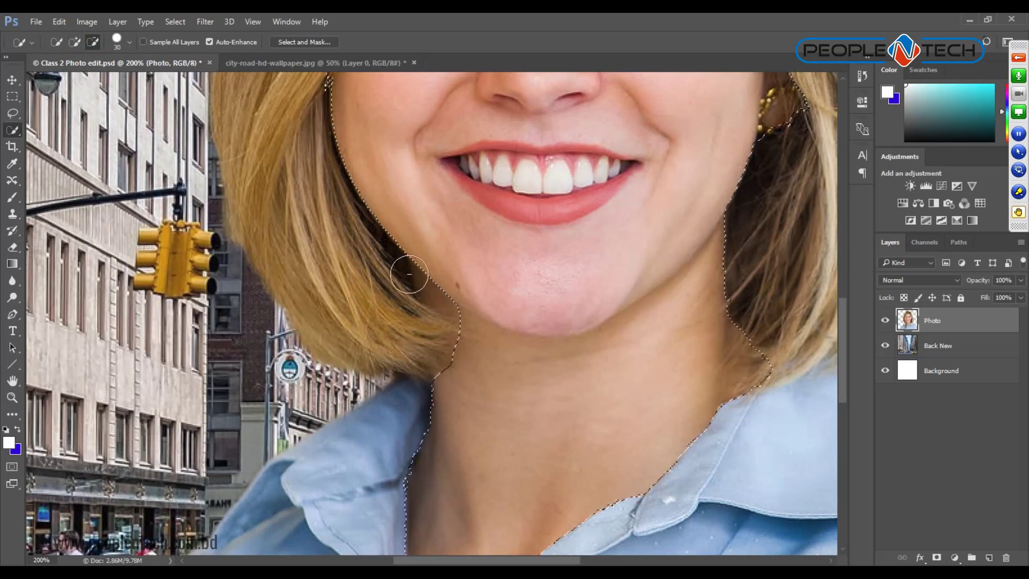
# Refine the jawline and left cheek edges with a smaller brush, then fit the image.
pyautogui.press('[')
pyautogui.press('[')
pyautogui.press('[')
pyautogui.press('[')
pyautogui.press('[')
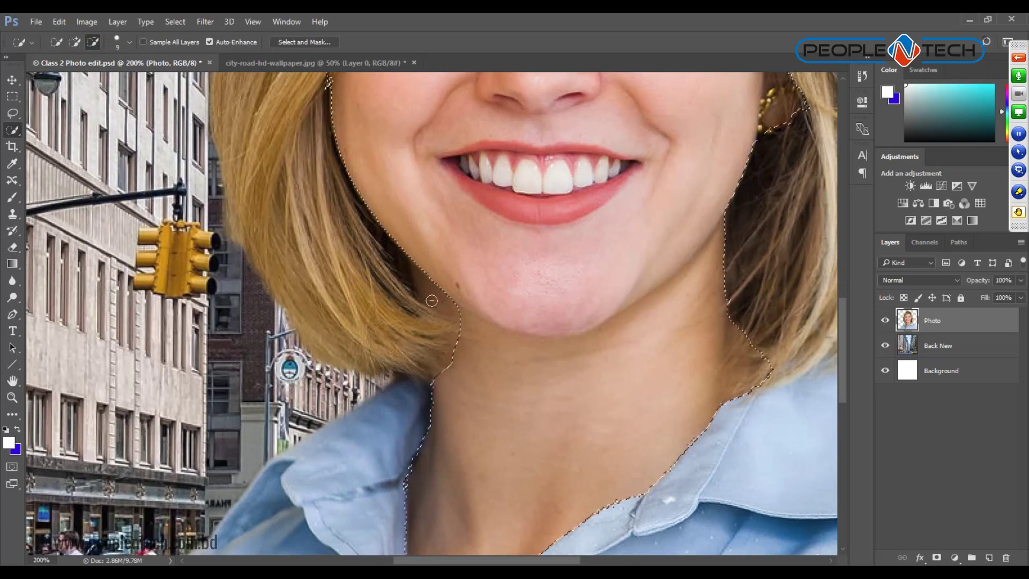
pyautogui.click(75, 44)
pyautogui.moveTo(455, 311); pyautogui.dragTo(419, 275)
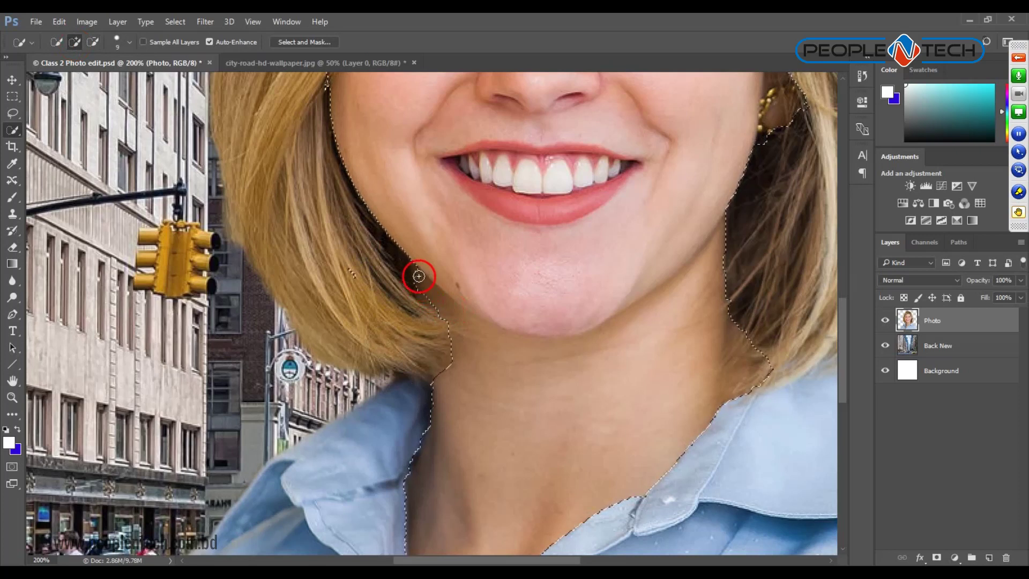
pyautogui.moveTo(419, 276); pyautogui.dragTo(468, 327)
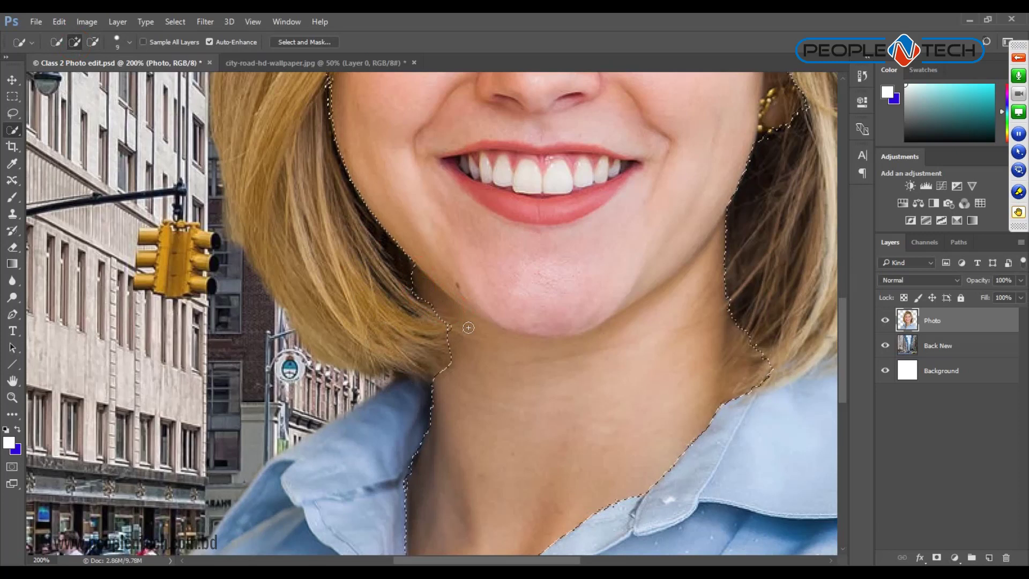
pyautogui.scroll(3, 375, 179)
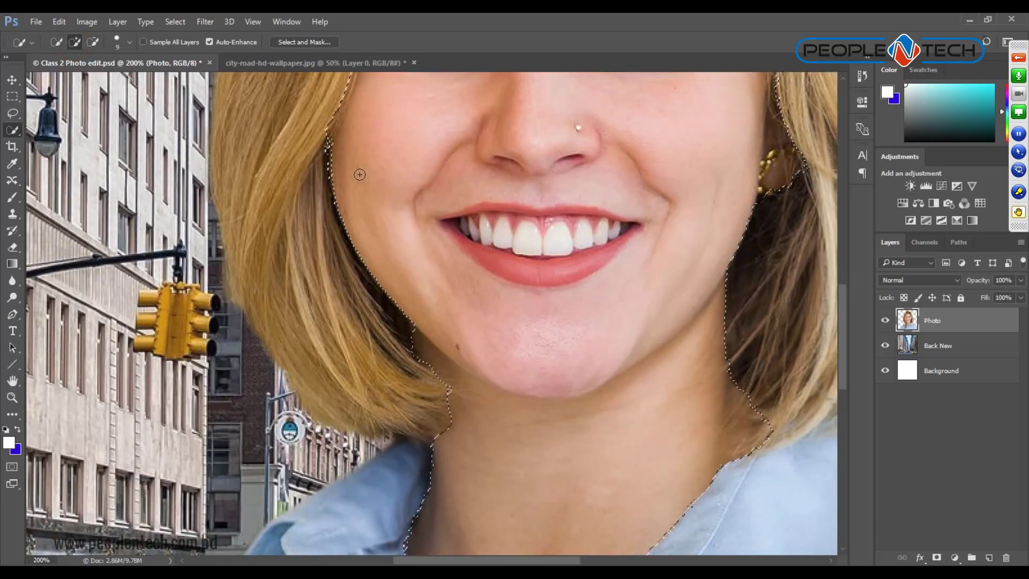
pyautogui.scroll(2, 356, 172)
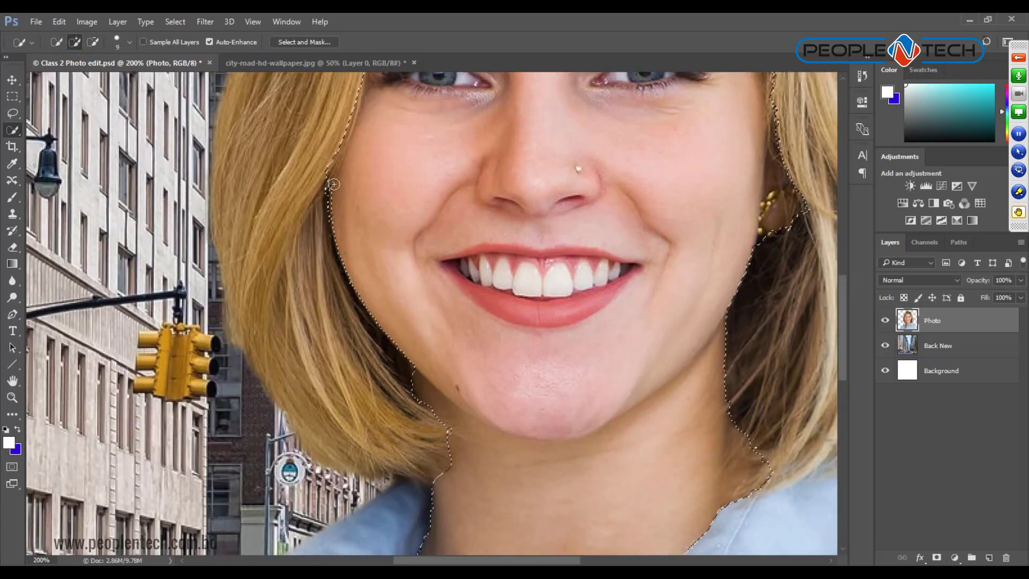
pyautogui.moveTo(333, 187); pyautogui.dragTo(335, 201)
pyautogui.click(93, 42)
pyautogui.moveTo(323, 163); pyautogui.dragTo(320, 212)
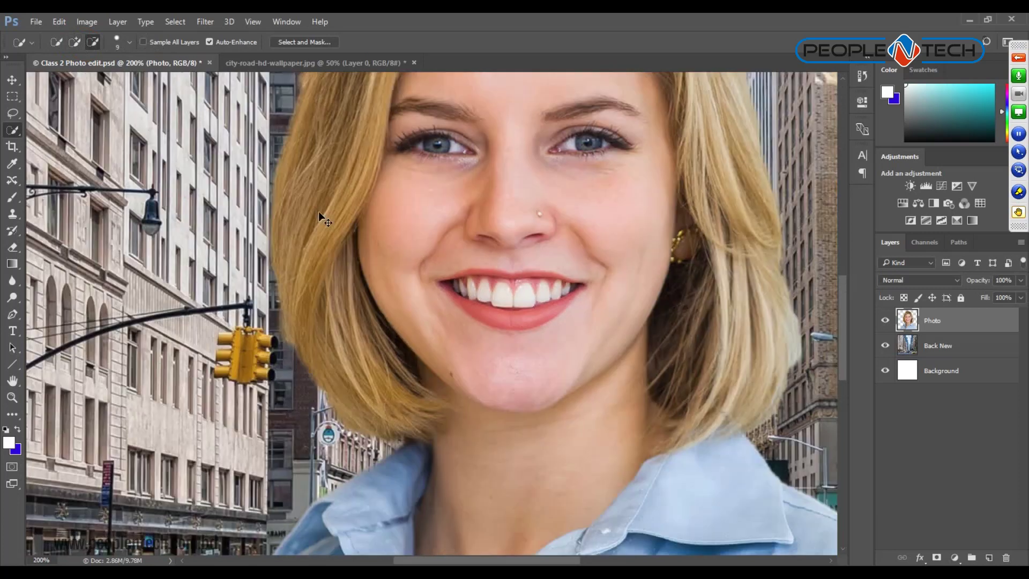
pyautogui.hotkey('ctrl', '0')
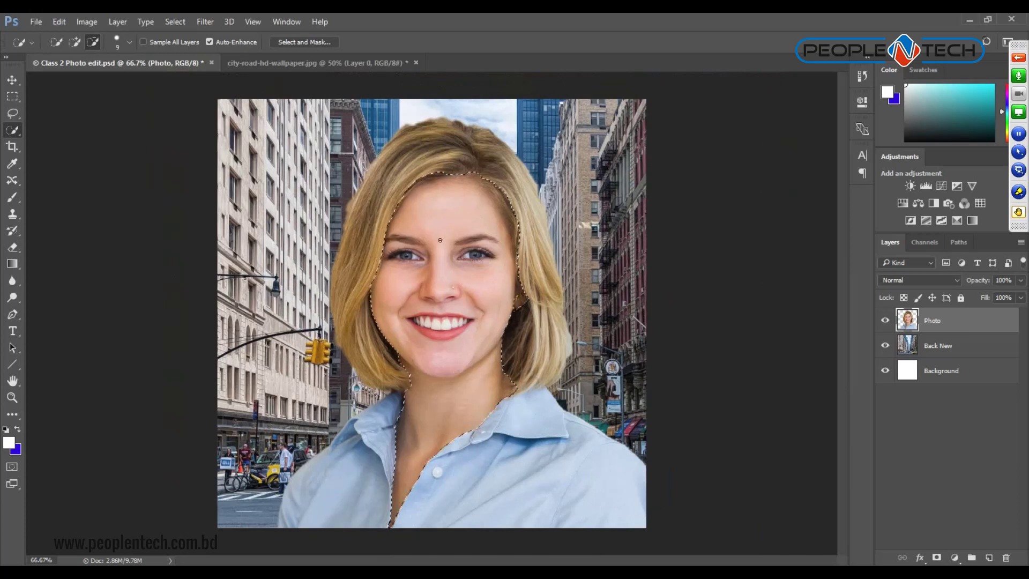
pyautogui.click(87, 22)
pyautogui.moveTo(106, 54)
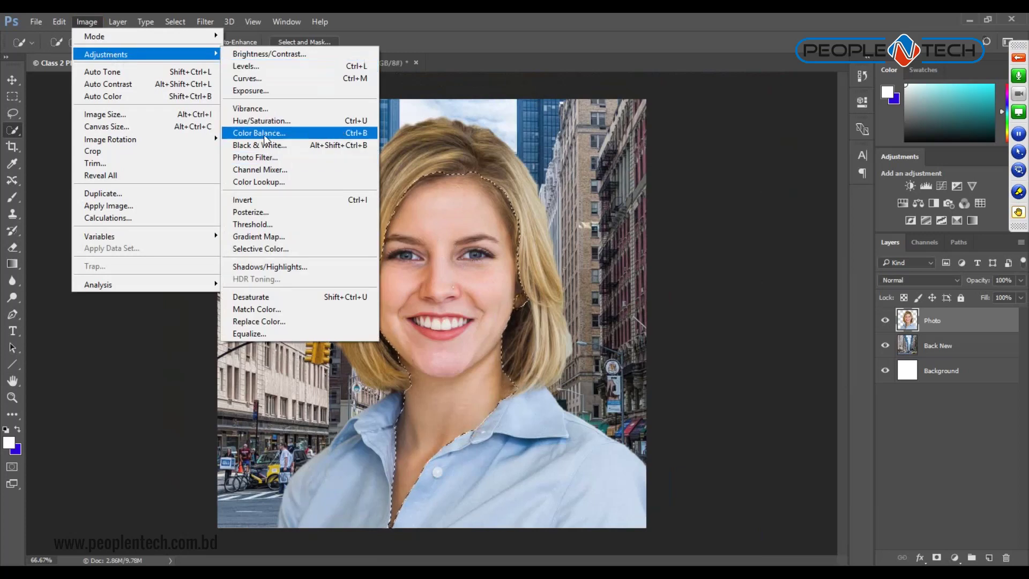
pyautogui.click(275, 121)
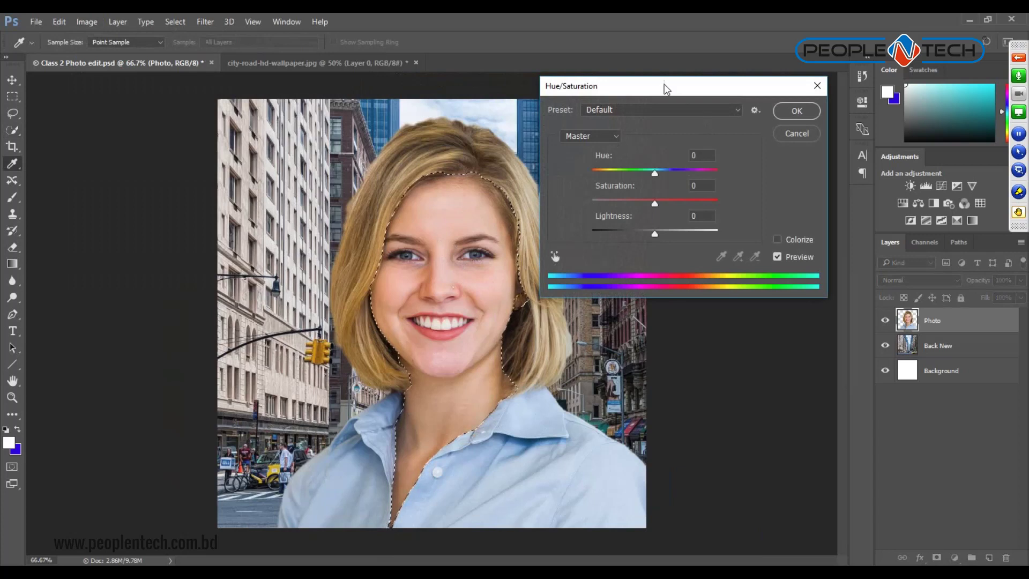
pyautogui.moveTo(666, 87); pyautogui.dragTo(732, 110)
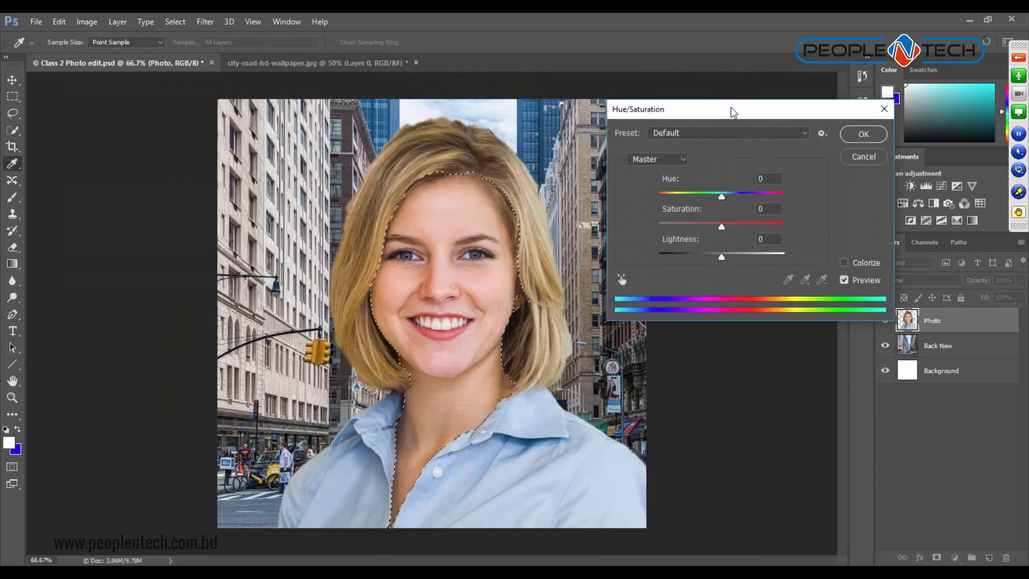
pyautogui.moveTo(722, 198)
pyautogui.mouseDown()
pyautogui.moveTo(661, 195)
pyautogui.moveTo(746, 208)
pyautogui.mouseUp()
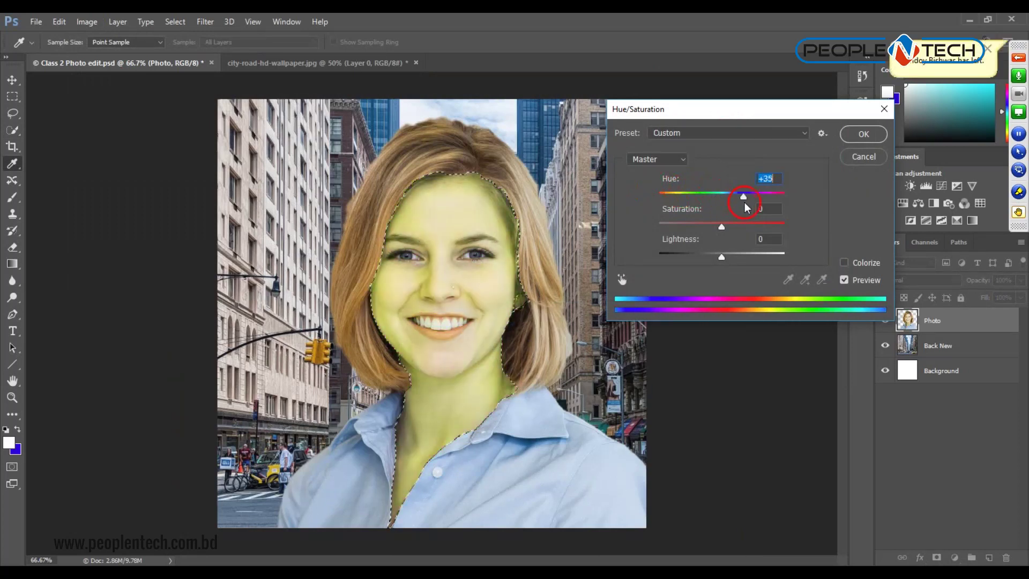
pyautogui.moveTo(746, 207); pyautogui.dragTo(680, 198)
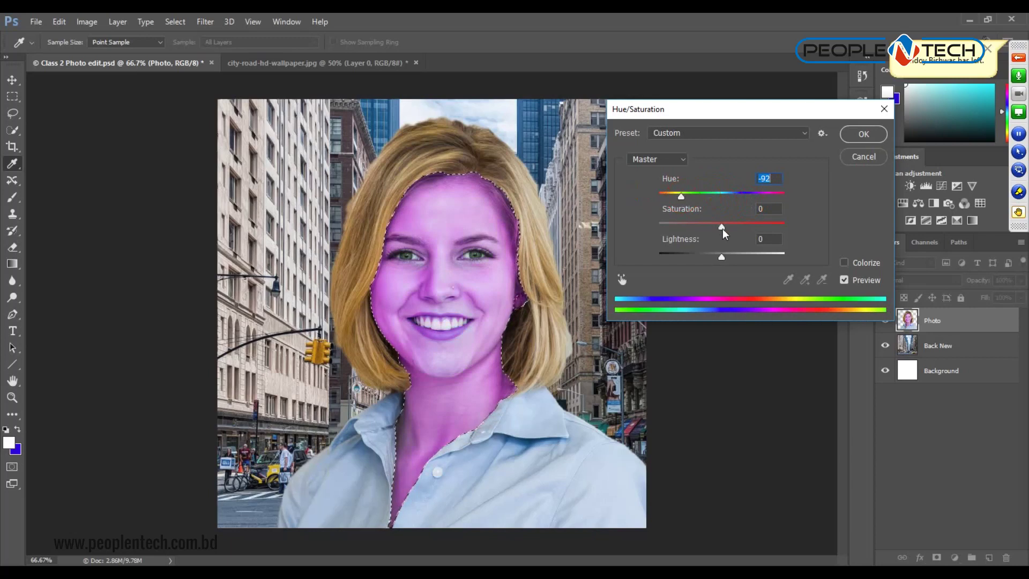
pyautogui.moveTo(720, 232)
pyautogui.mouseDown()
pyautogui.moveTo(703, 247)
pyautogui.moveTo(704, 232)
pyautogui.moveTo(755, 197)
pyautogui.mouseUp()
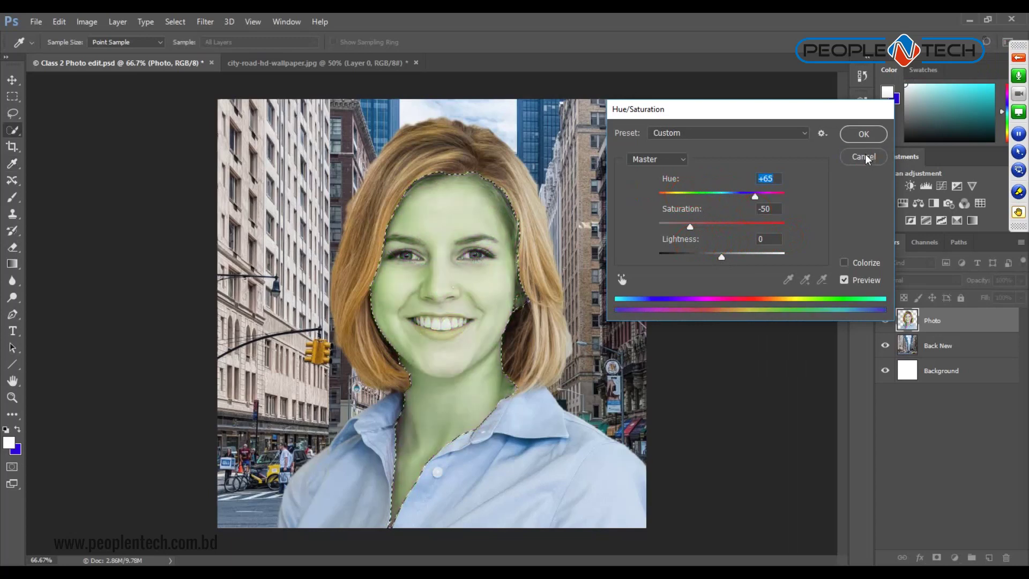
pyautogui.click(865, 156)
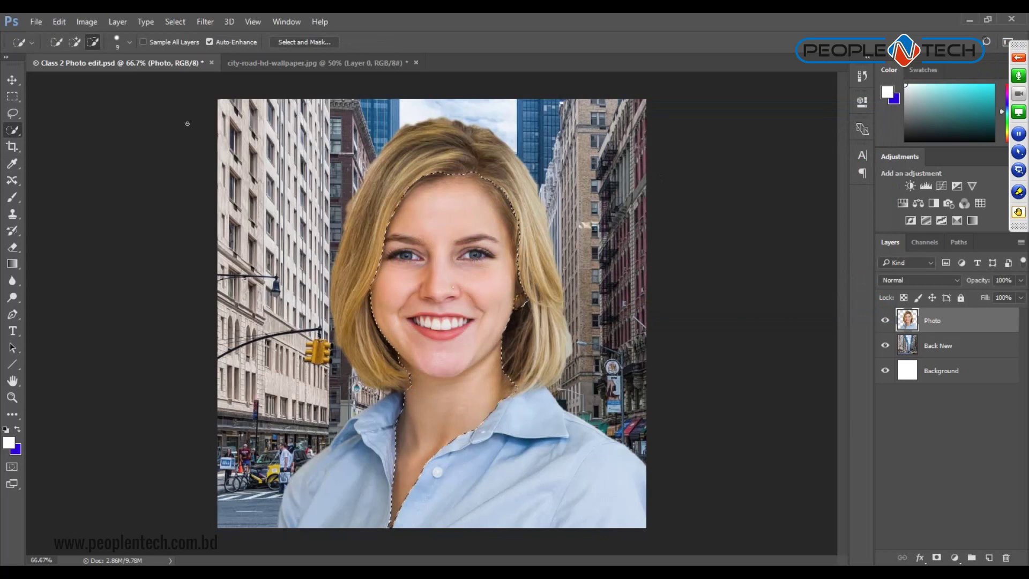
pyautogui.click(85, 23)
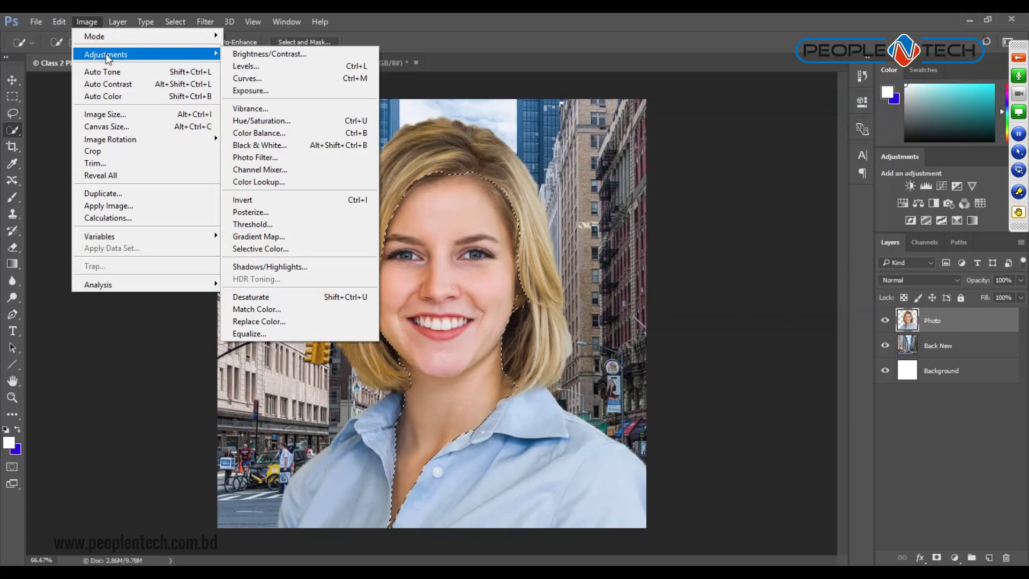
# Apply a Hue/Saturation tweak of Hue +6 and Saturation -6 to the selected skin.
pyautogui.click(273, 120)
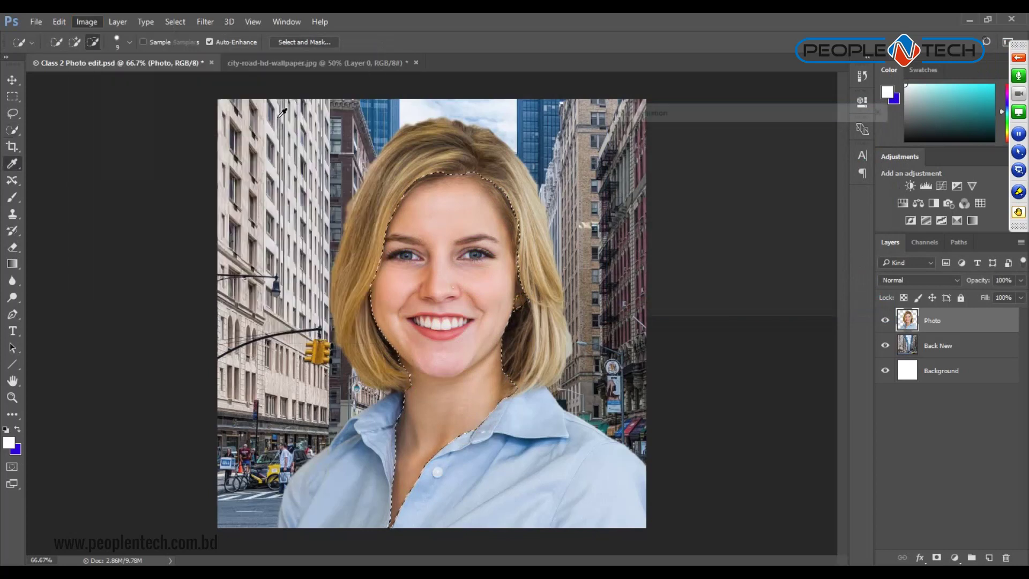
pyautogui.moveTo(723, 197)
pyautogui.mouseDown()
pyautogui.moveTo(735, 228)
pyautogui.moveTo(720, 228)
pyautogui.mouseUp()
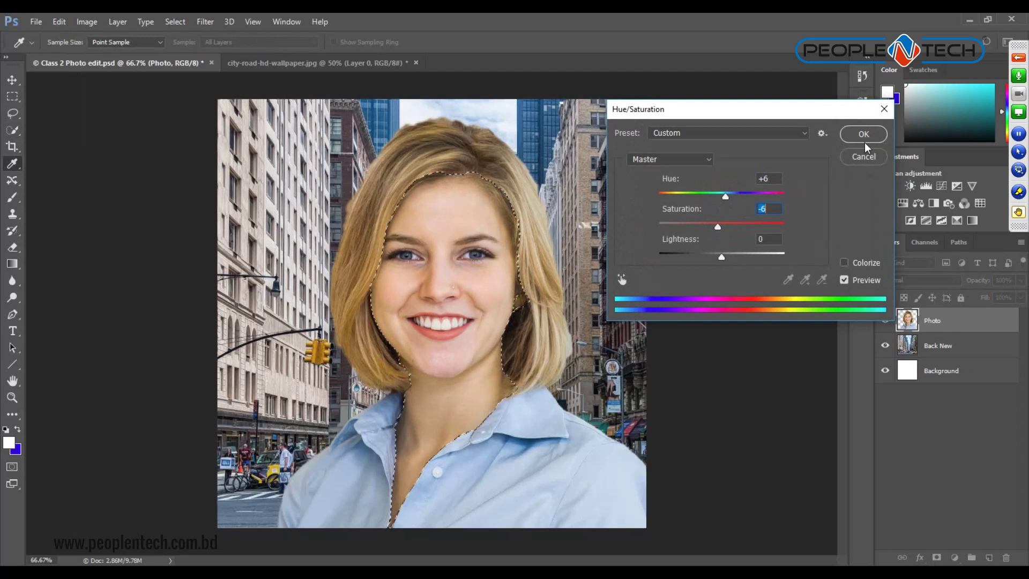
pyautogui.click(844, 280)
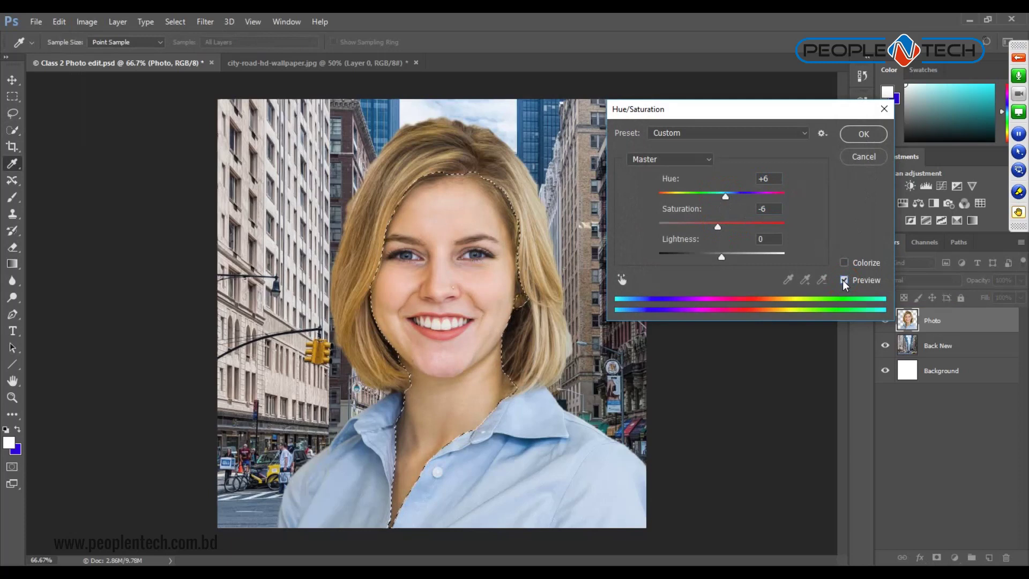
pyautogui.hotkey('ctrl', '+')
pyautogui.hotkey('ctrl', '+')
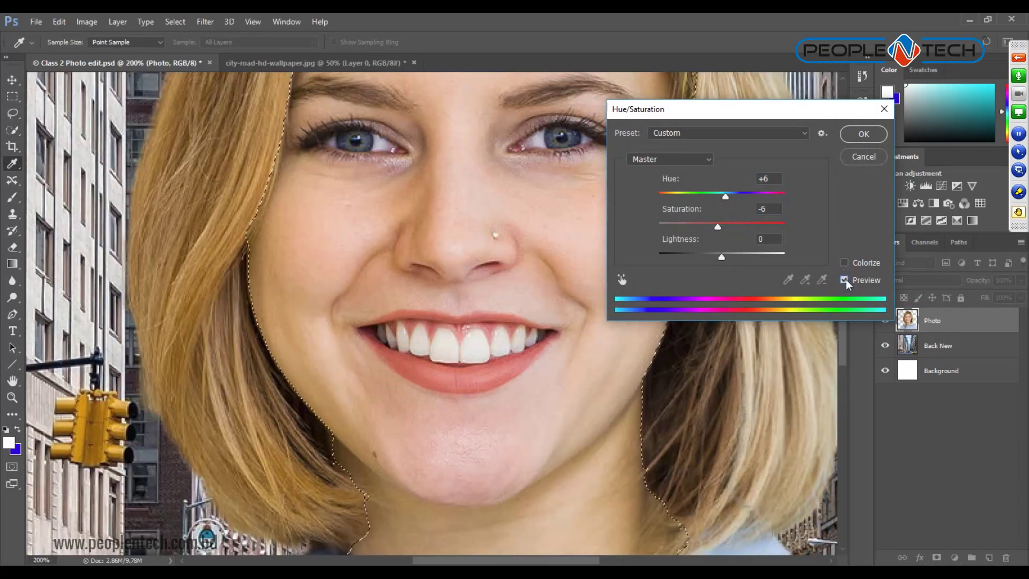
pyautogui.click(845, 280)
pyautogui.click(863, 135)
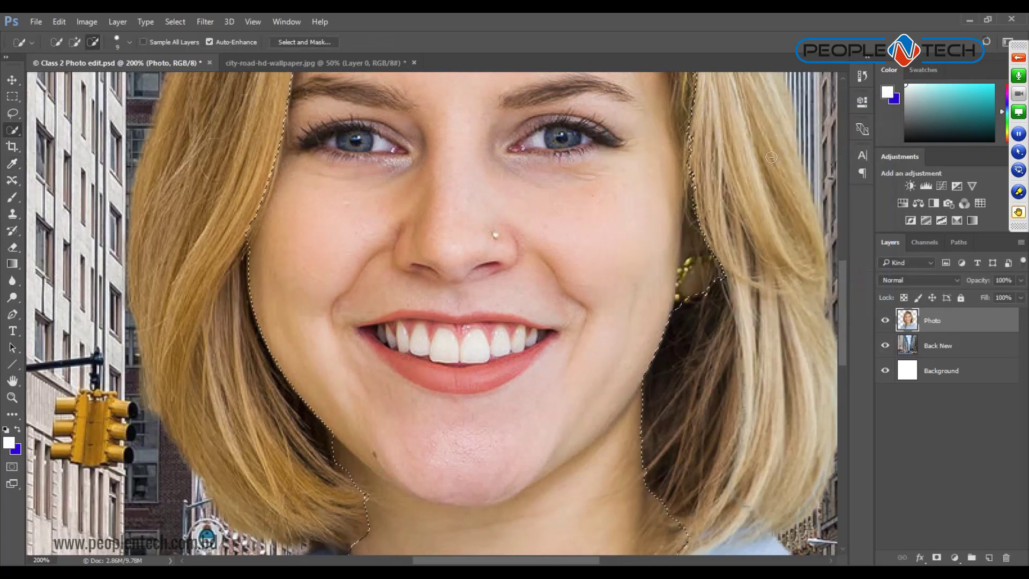
pyautogui.hotkey('ctrl', '-')
pyautogui.hotkey('ctrl', '-')
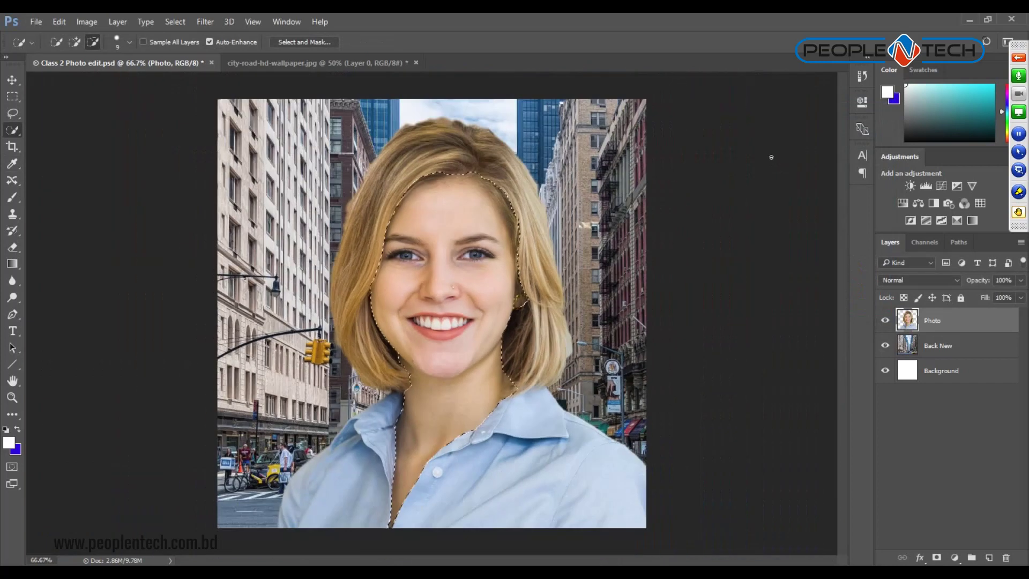
pyautogui.click(175, 21)
pyautogui.click(185, 47)
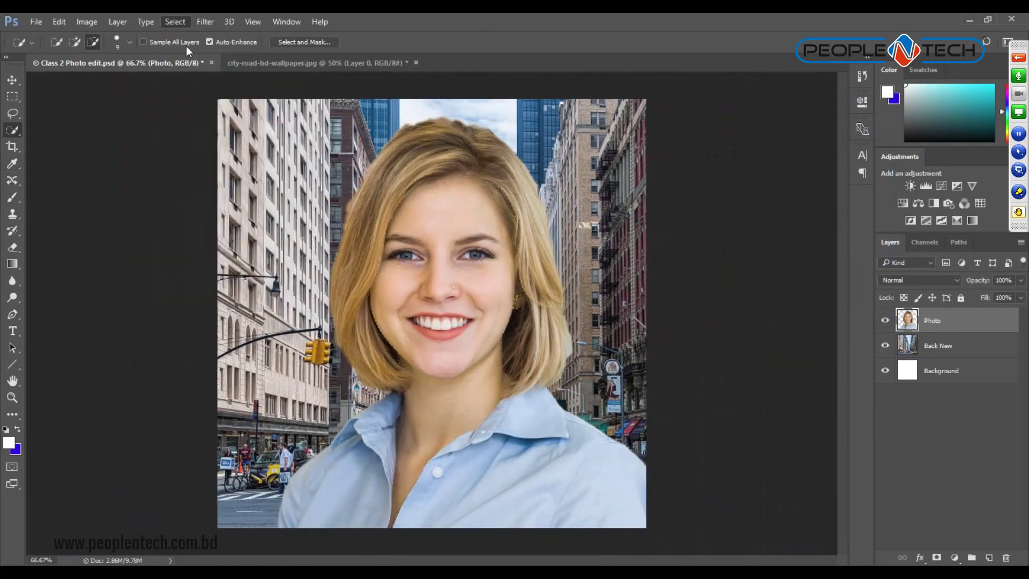
pyautogui.click(388, 337)
pyautogui.click(379, 292)
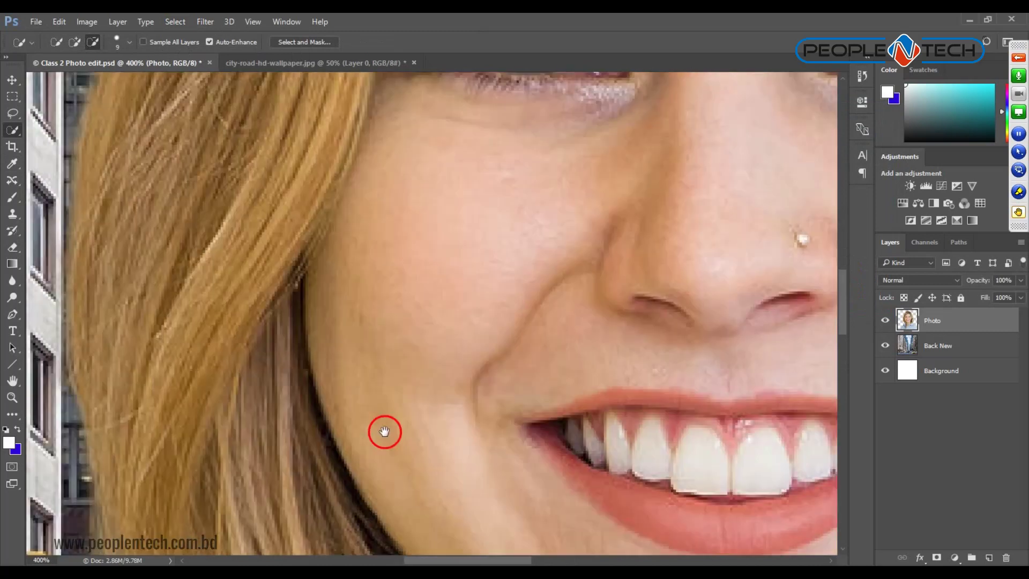
pyautogui.moveTo(385, 431); pyautogui.dragTo(364, 552)
pyautogui.moveTo(406, 294); pyautogui.dragTo(351, 443)
pyautogui.moveTo(375, 161); pyautogui.dragTo(407, 536)
pyautogui.moveTo(548, 216)
pyautogui.mouseDown()
pyautogui.moveTo(504, 285)
pyautogui.moveTo(500, 258)
pyautogui.moveTo(666, 236)
pyautogui.mouseUp()
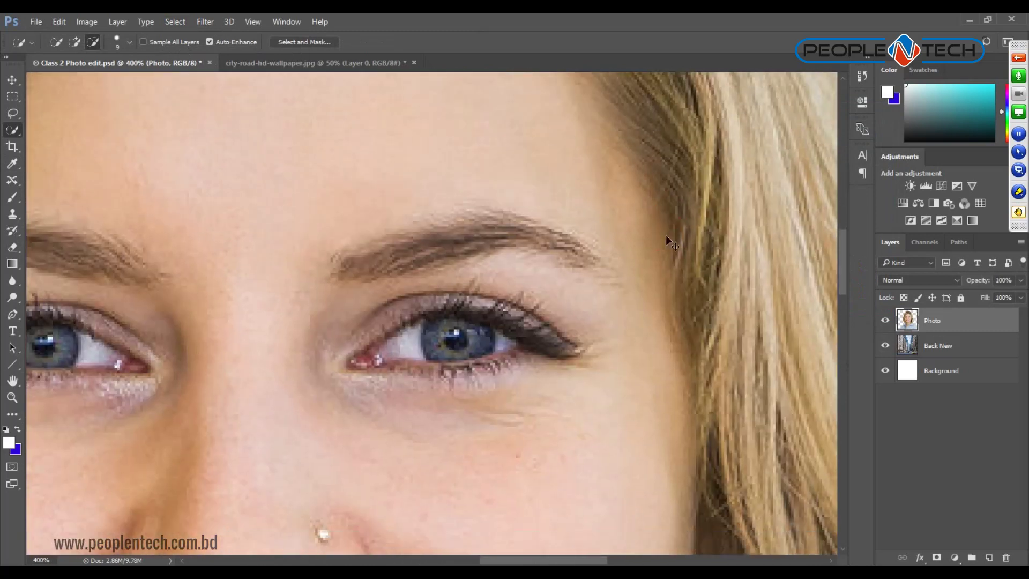
pyautogui.hotkey('ctrl', '0')
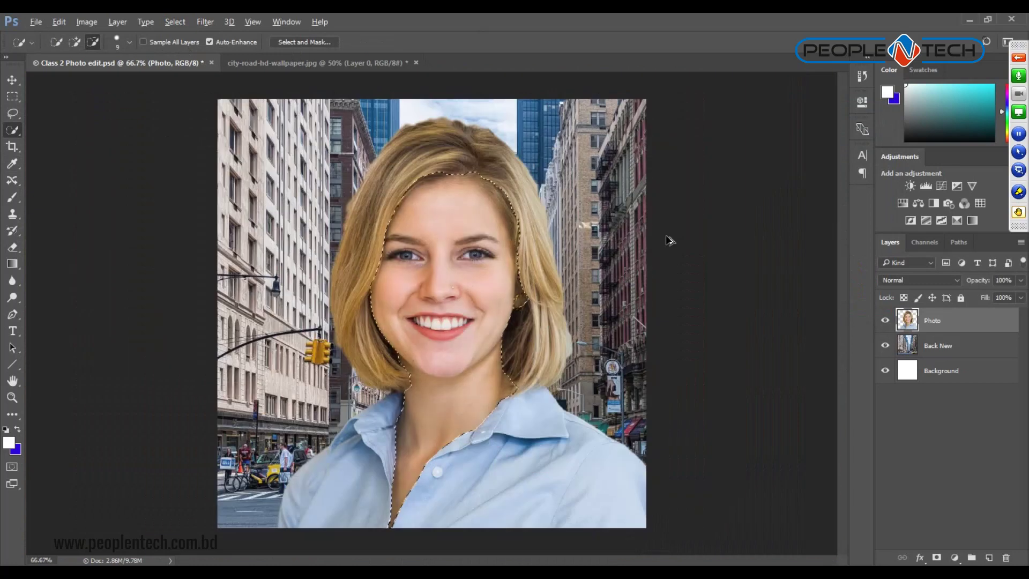
pyautogui.click(422, 334)
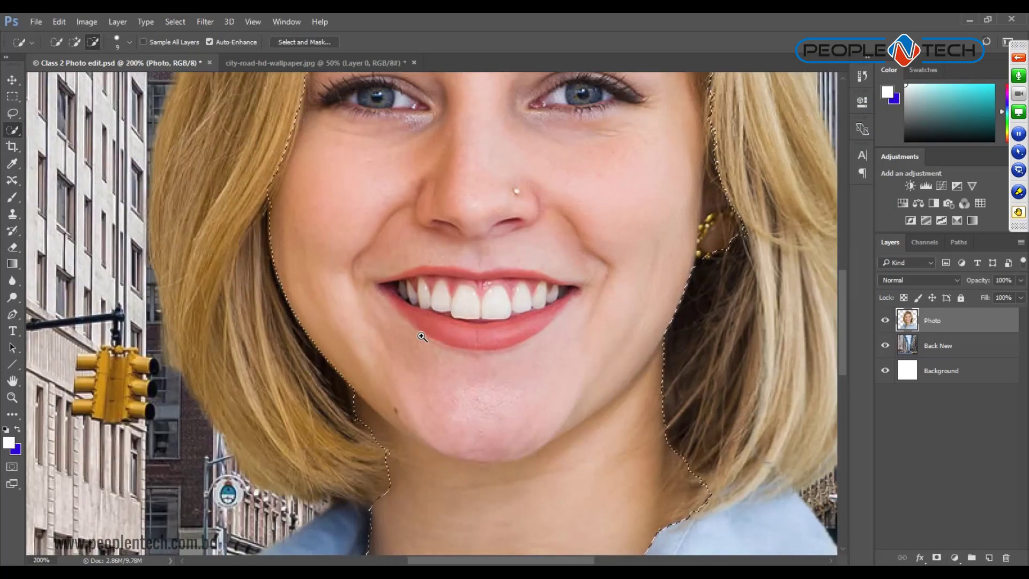
pyautogui.click(85, 22)
pyautogui.moveTo(105, 53)
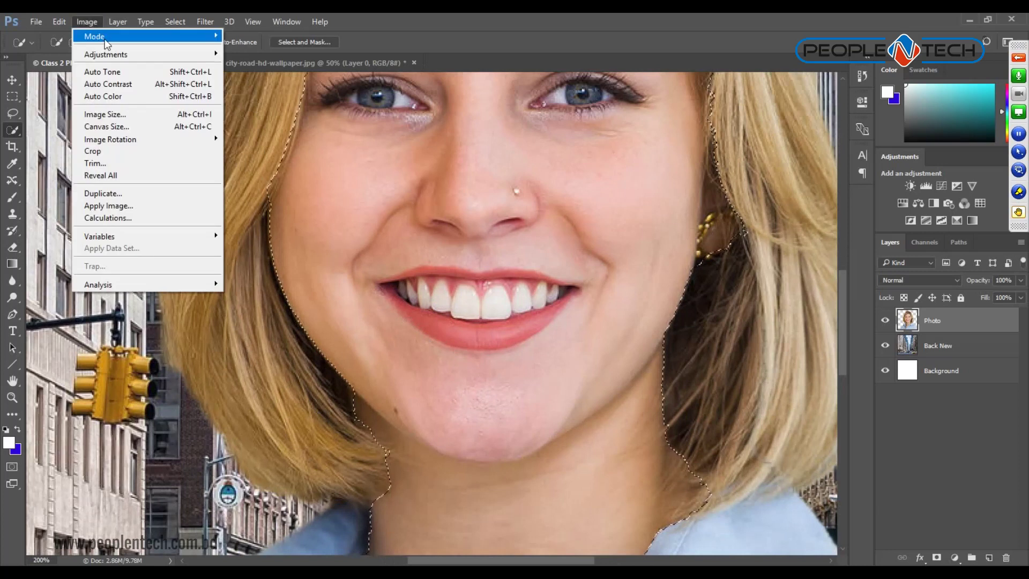
pyautogui.click(270, 121)
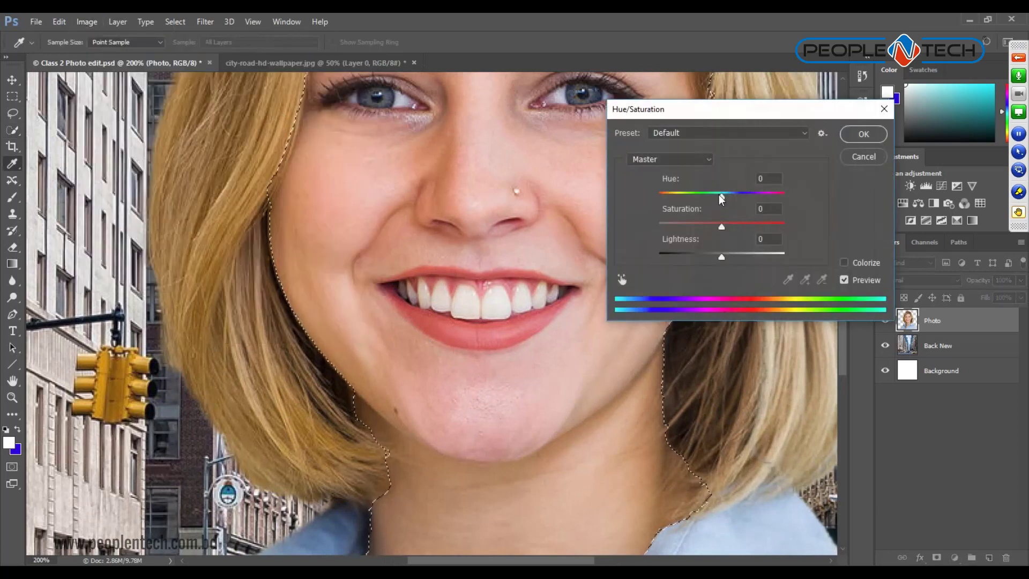
pyautogui.moveTo(720, 196); pyautogui.dragTo(665, 202)
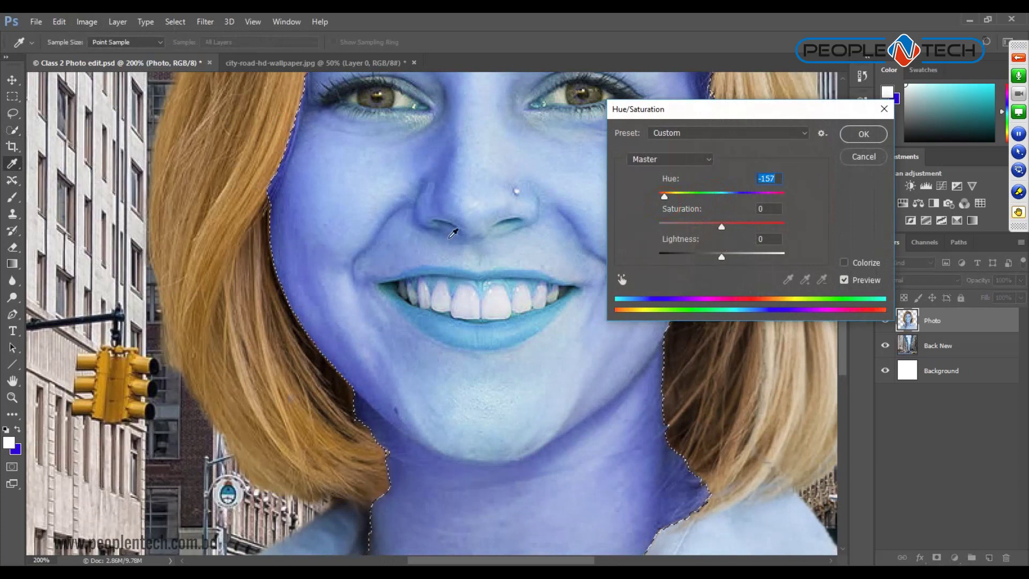
pyautogui.press('w')
pyautogui.click(863, 134)
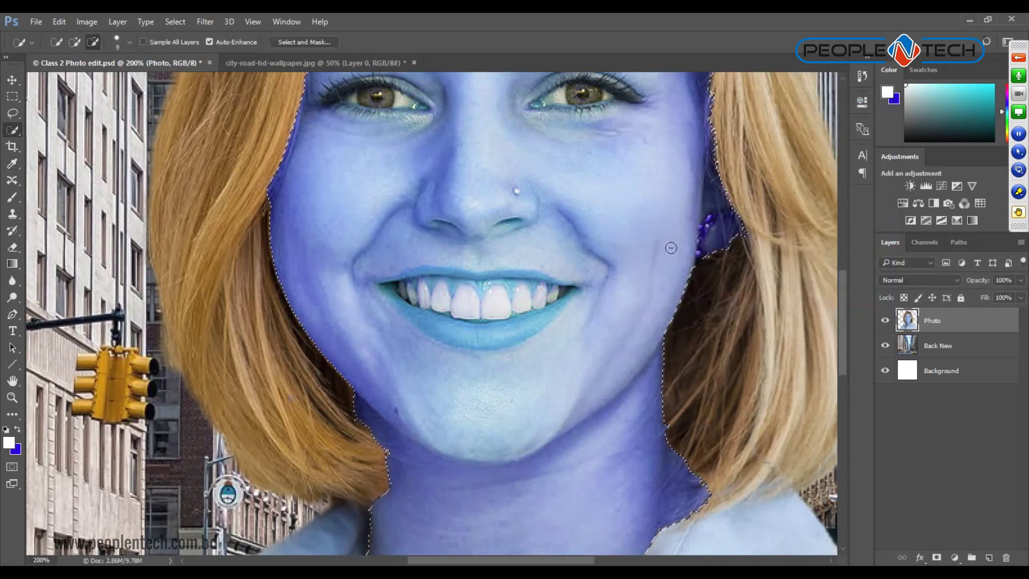
pyautogui.click(175, 22)
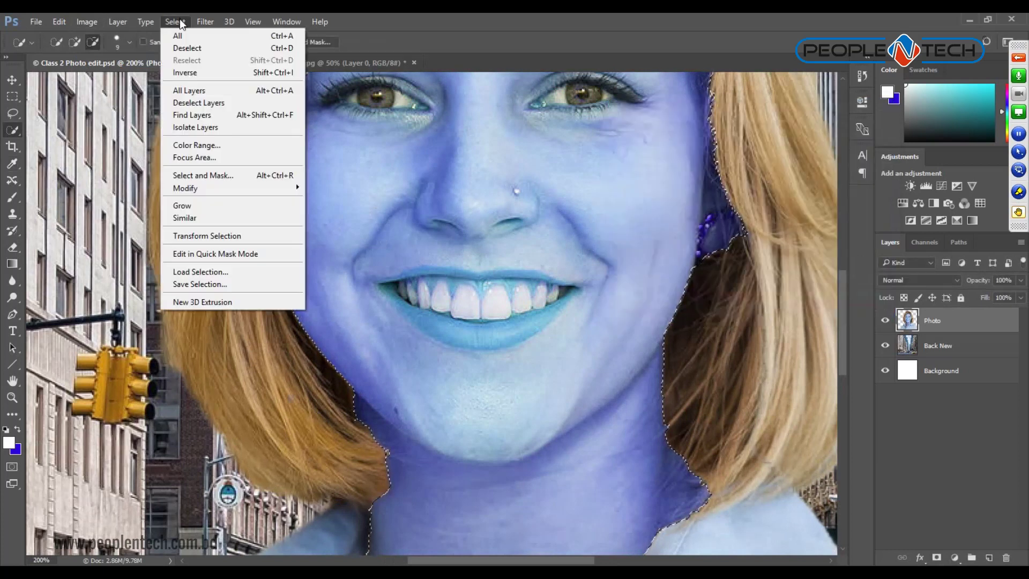
pyautogui.click(201, 47)
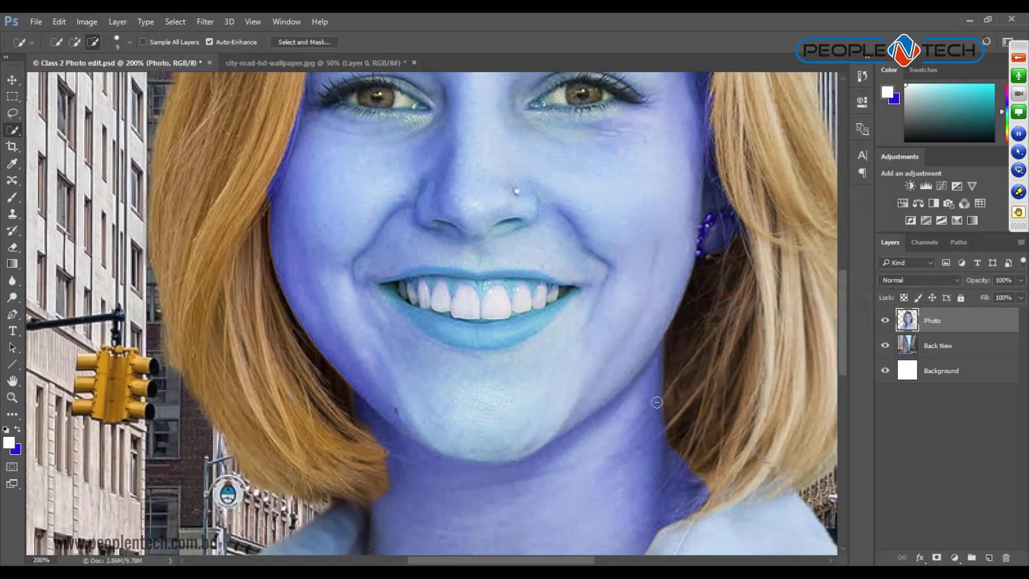
pyautogui.scroll(-3, 655, 427)
pyautogui.scroll(-3, 638, 396)
pyautogui.click(622, 375)
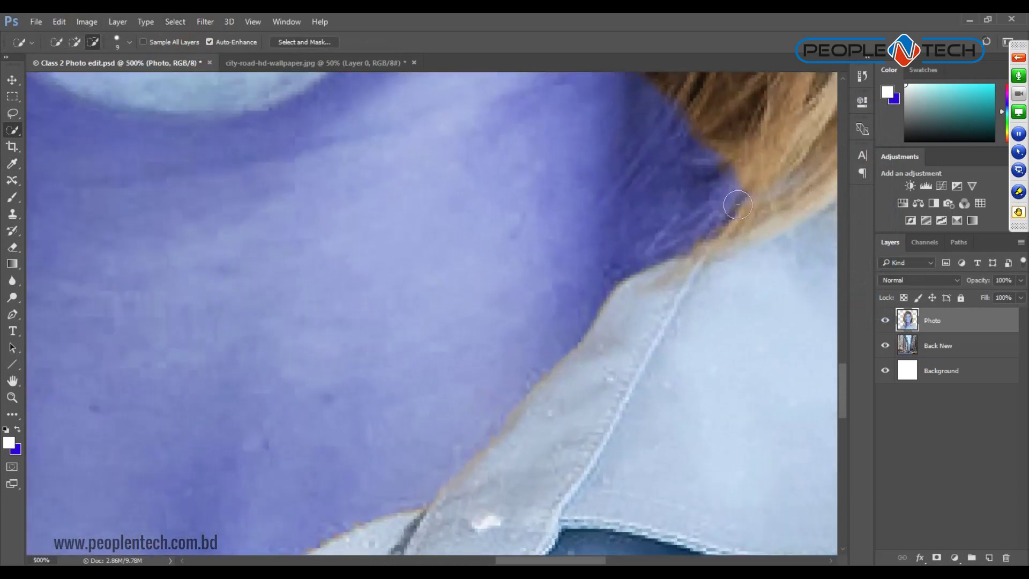
pyautogui.moveTo(391, 464); pyautogui.dragTo(818, 175)
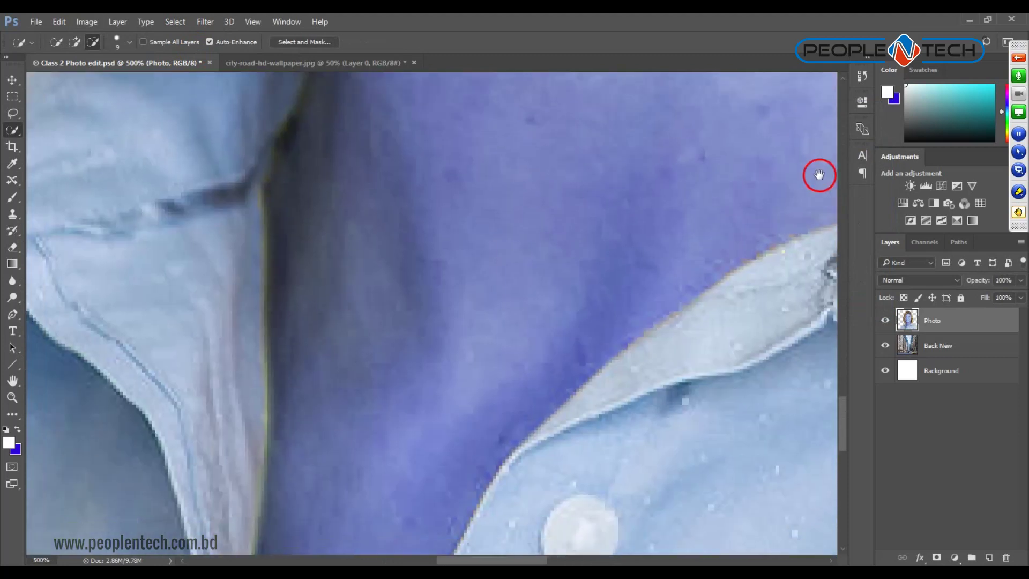
pyautogui.moveTo(413, 418); pyautogui.dragTo(555, 365)
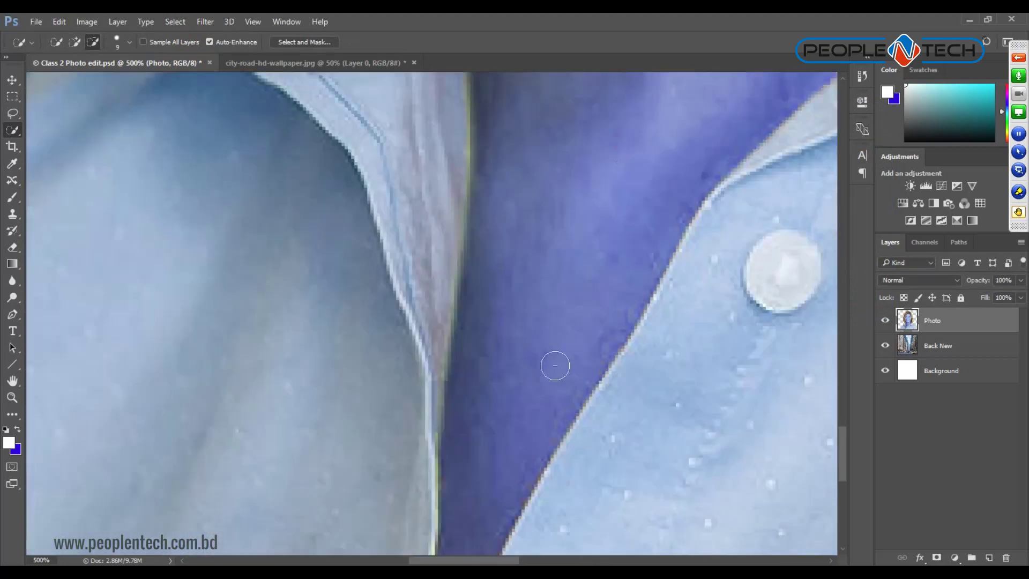
pyautogui.moveTo(519, 172)
pyautogui.mouseDown()
pyautogui.moveTo(531, 339)
pyautogui.moveTo(593, 470)
pyautogui.mouseUp()
pyautogui.moveTo(400, 301); pyautogui.dragTo(461, 378)
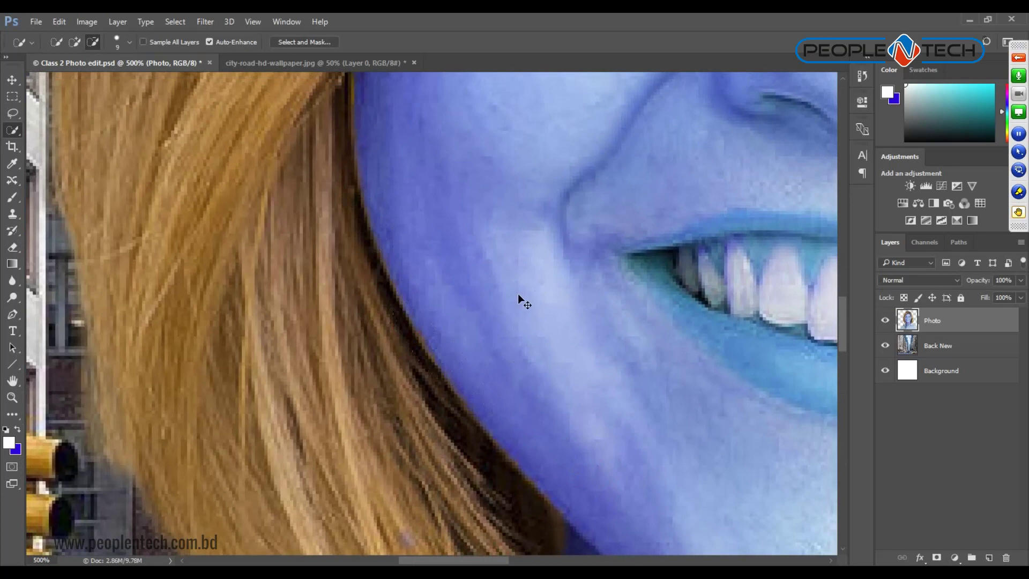
pyautogui.scroll(2, 485, 277)
pyautogui.scroll(5, 485, 278)
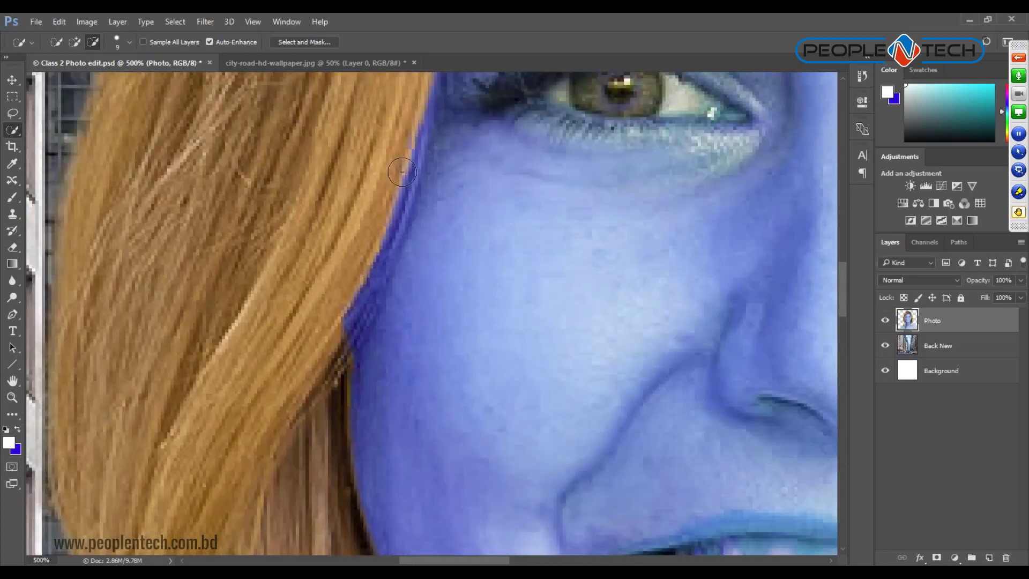
pyautogui.hotkey('ctrl', '-')
pyautogui.hotkey('ctrl', '-')
pyautogui.hotkey('ctrl', '-')
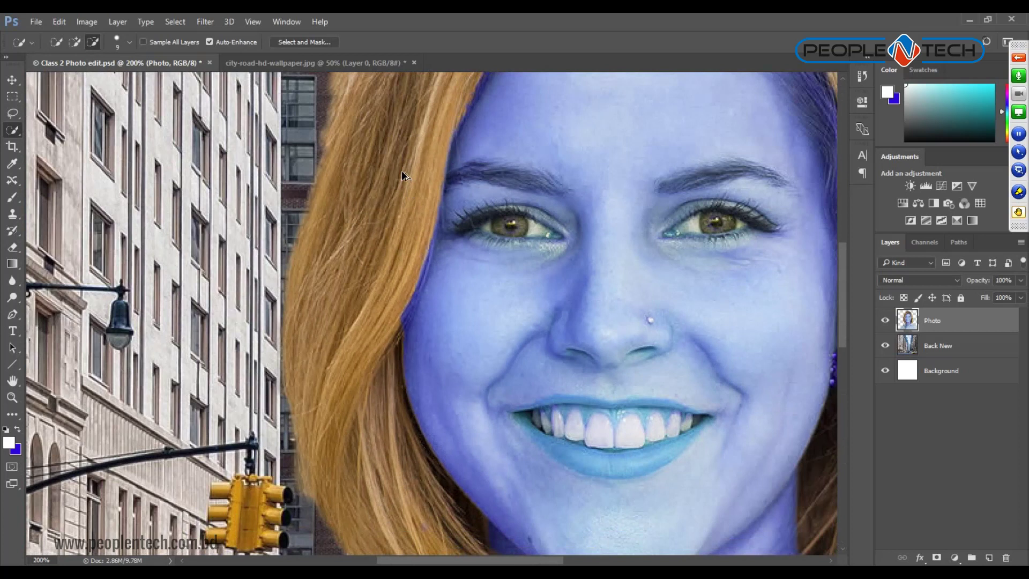
pyautogui.hotkey('ctrl', 'z')
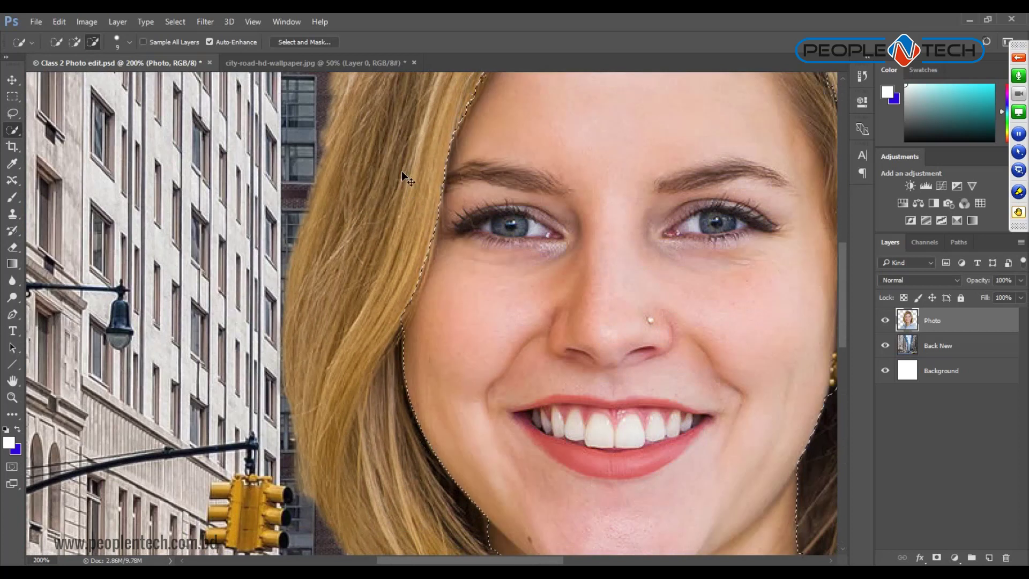
pyautogui.hotkey('ctrl', '-')
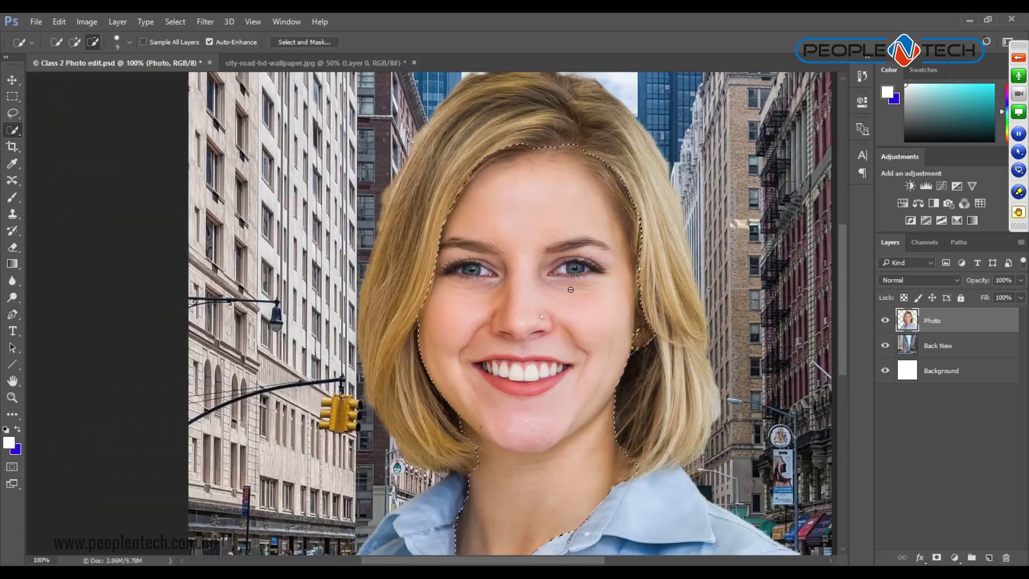
# Feather the skin selection by 3 pixels.
pyautogui.scroll(-2, 563, 239)
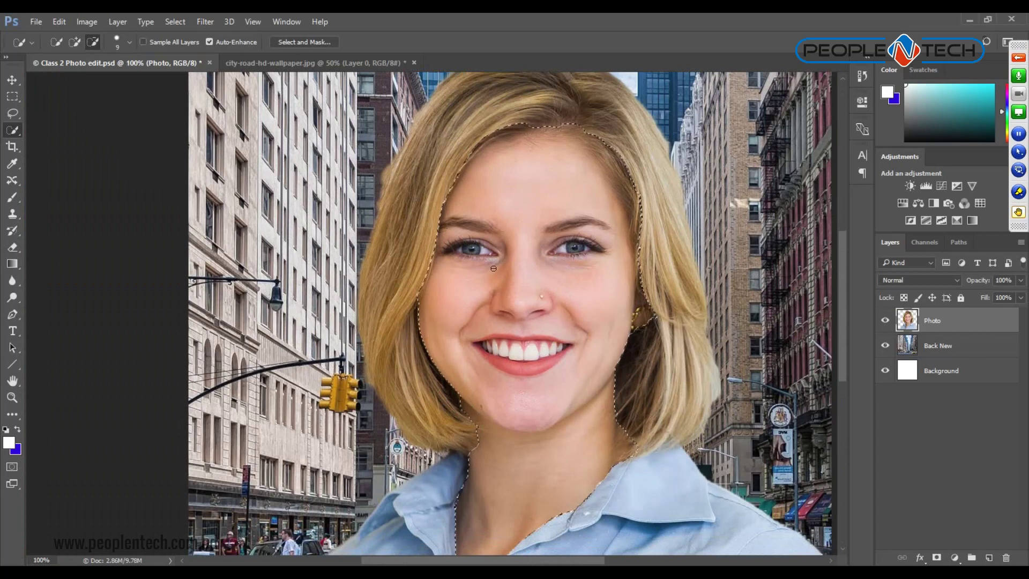
pyautogui.rightClick(523, 179)
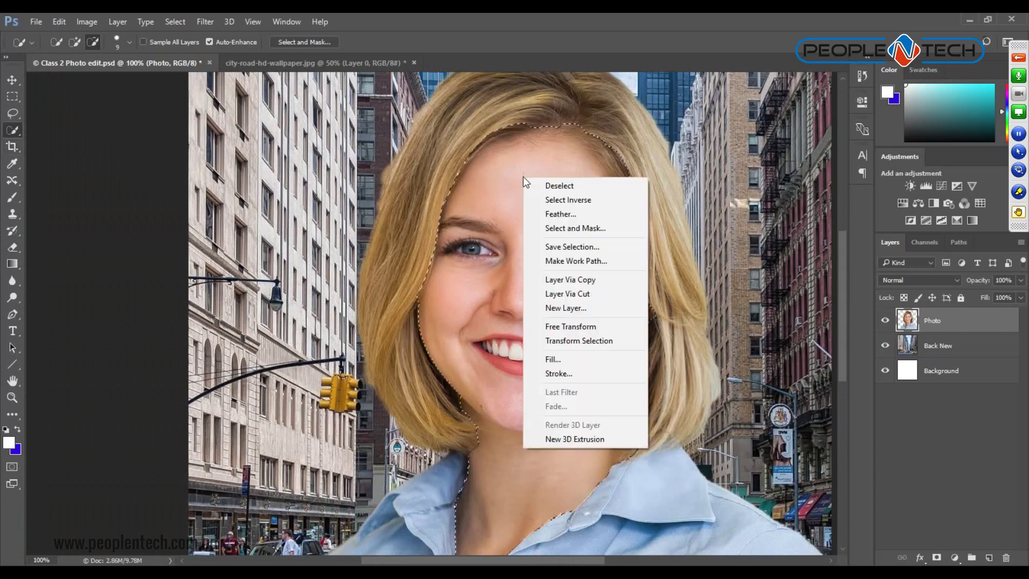
pyautogui.click(570, 215)
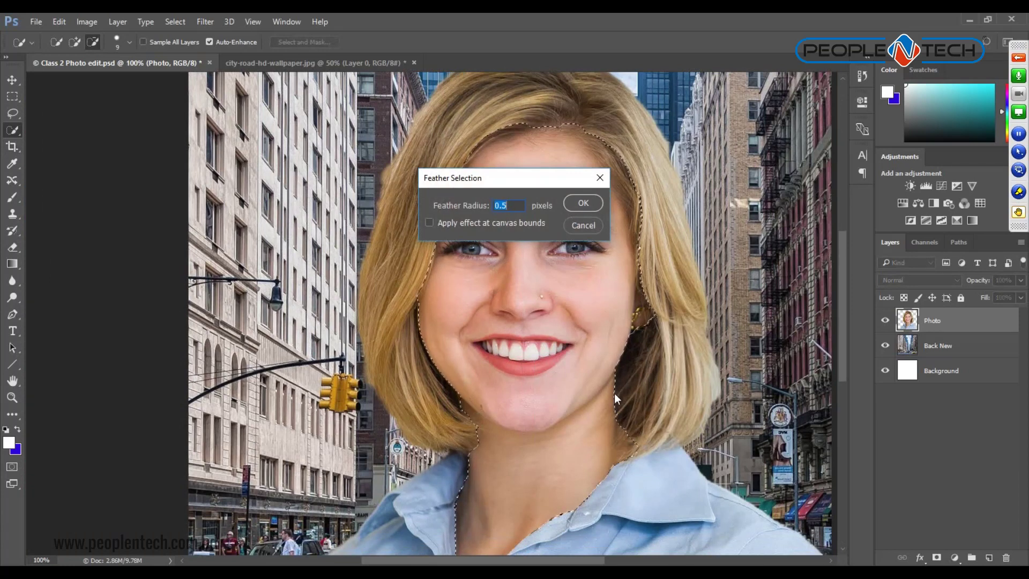
pyautogui.write('3')
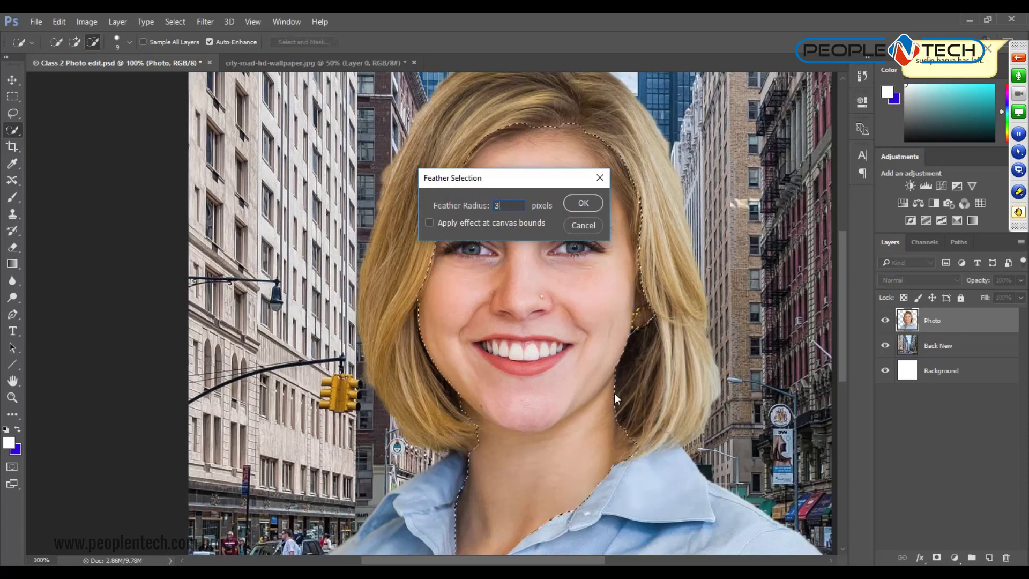
pyautogui.press('Return')
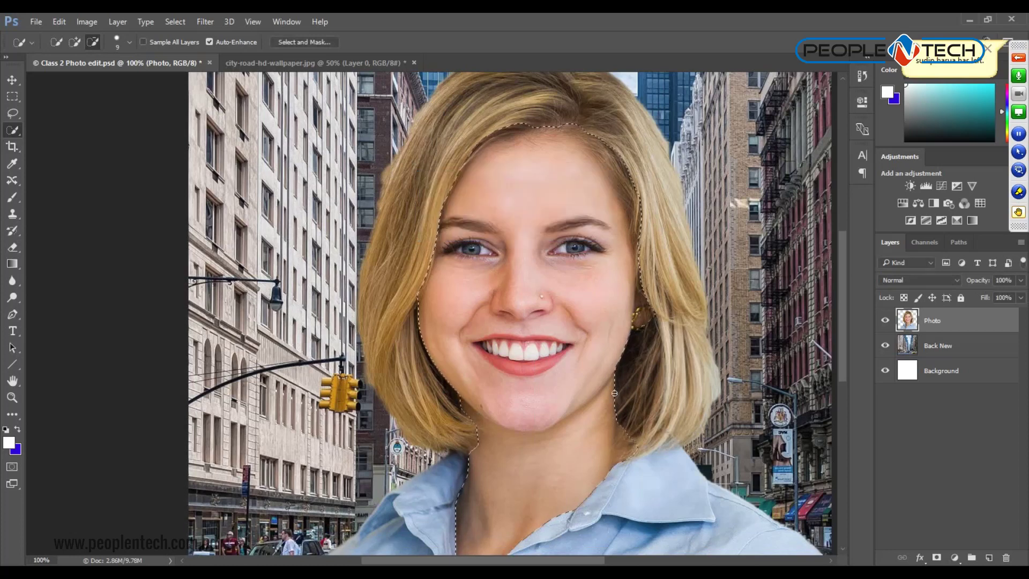
pyautogui.click(95, 21)
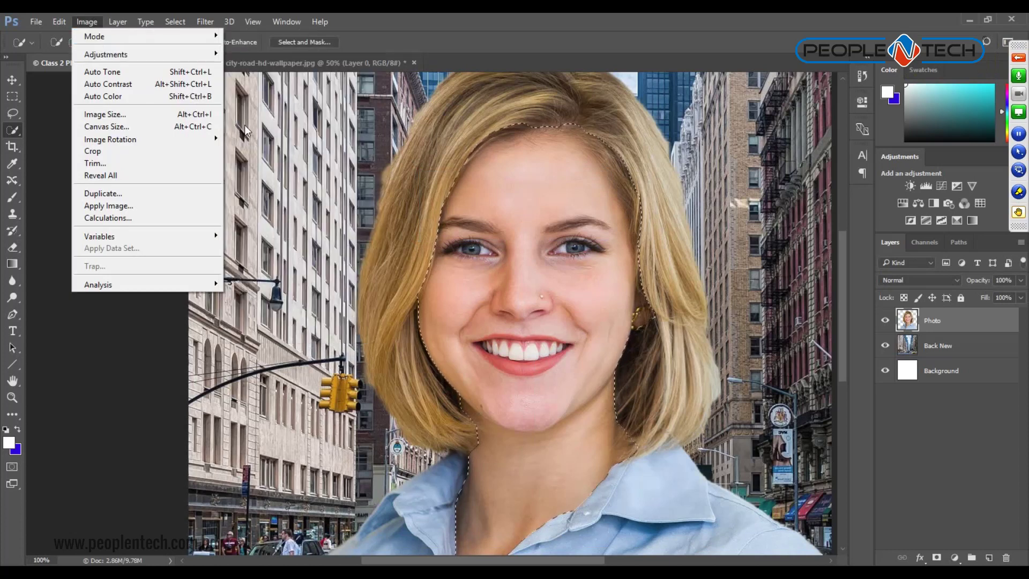
pyautogui.moveTo(105, 54)
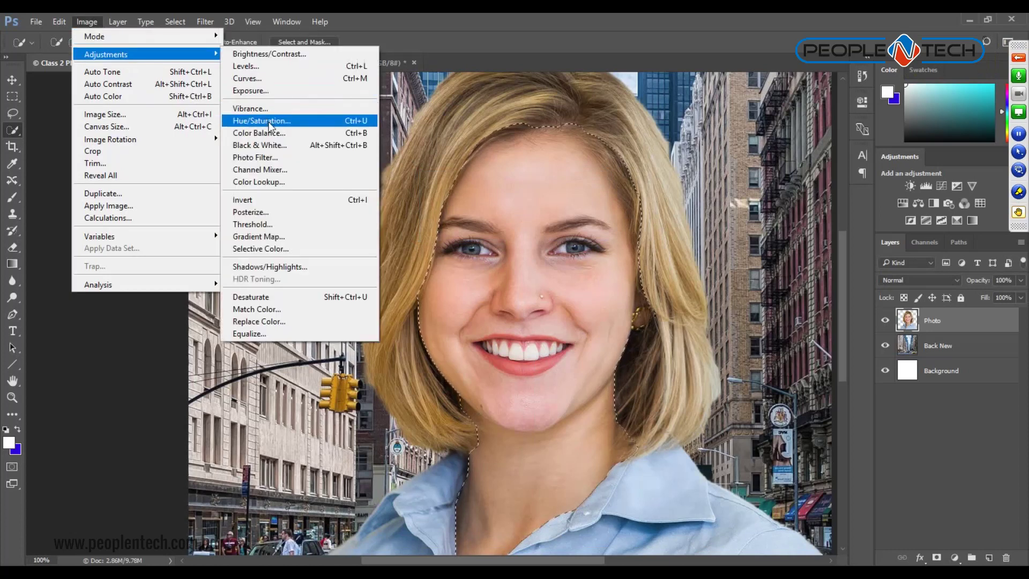
# Apply Hue/Saturation with Hue +180 to turn the selected skin light blue.
pyautogui.click(269, 124)
pyautogui.keyDown('ctrl'); pyautogui.click(474, 280); pyautogui.keyUp('ctrl')
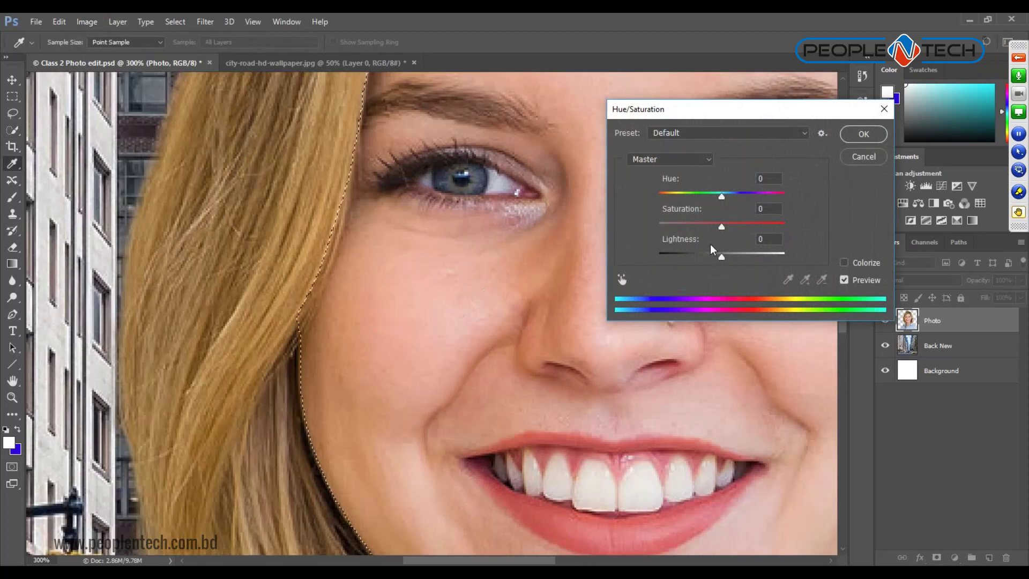
pyautogui.moveTo(722, 196)
pyautogui.mouseDown()
pyautogui.moveTo(746, 198)
pyautogui.moveTo(688, 209)
pyautogui.moveTo(786, 201)
pyautogui.mouseUp()
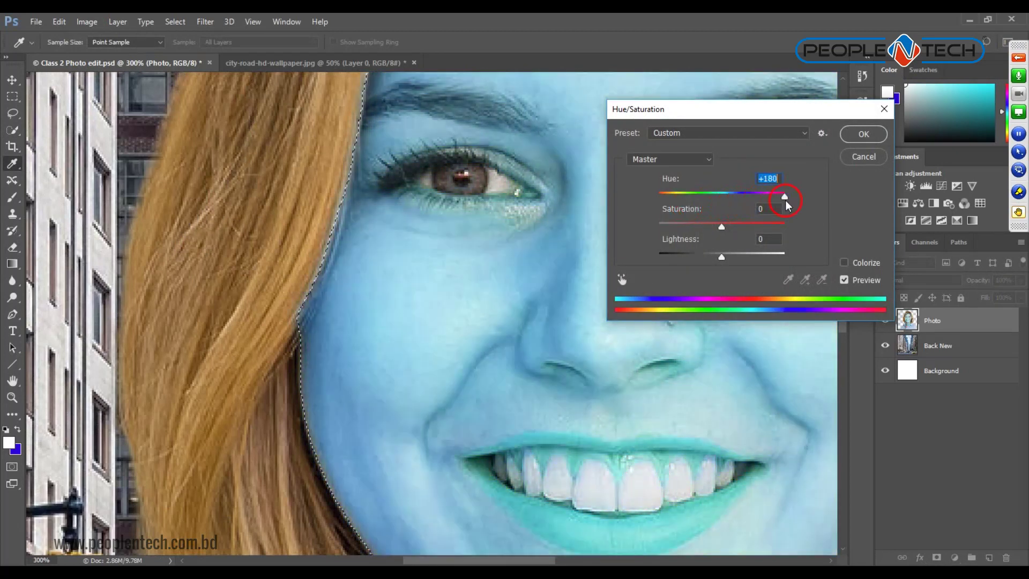
pyautogui.click(864, 135)
# Zoom in on the left cheek and trim stray hair strands from the face selection.
pyautogui.press('w')
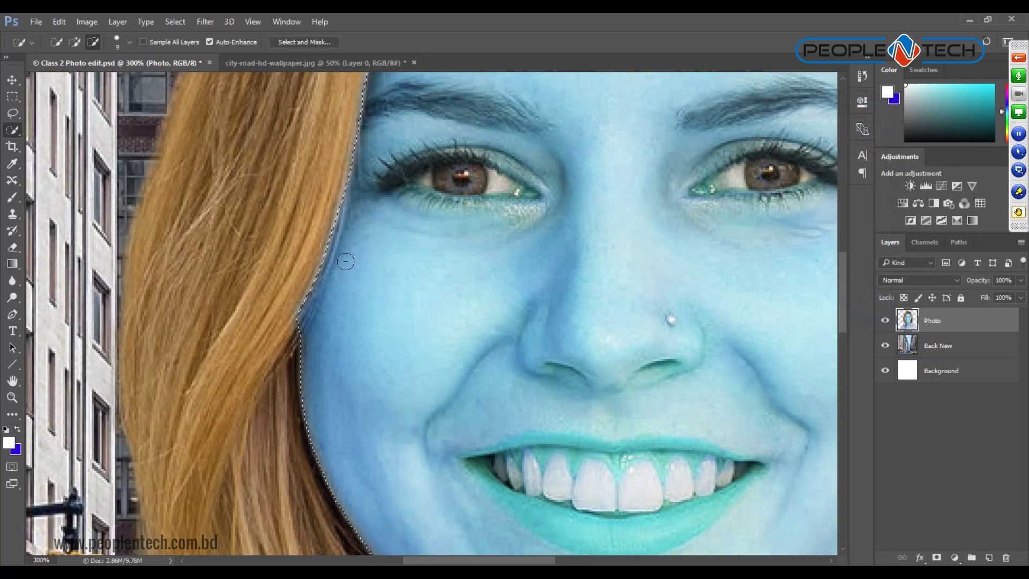
pyautogui.click(175, 22)
pyautogui.click(198, 49)
pyautogui.click(297, 401)
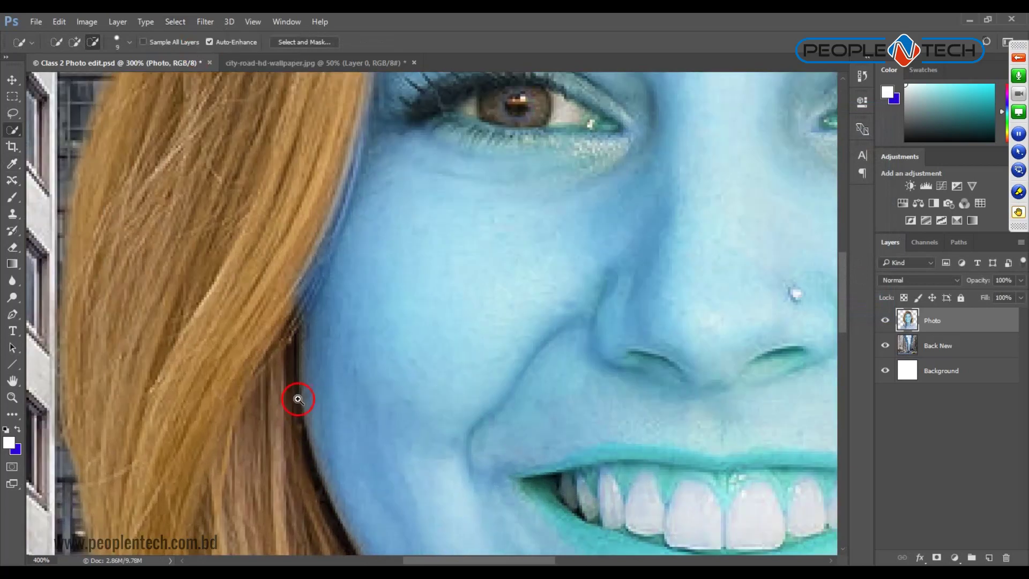
pyautogui.moveTo(360, 246); pyautogui.dragTo(344, 323)
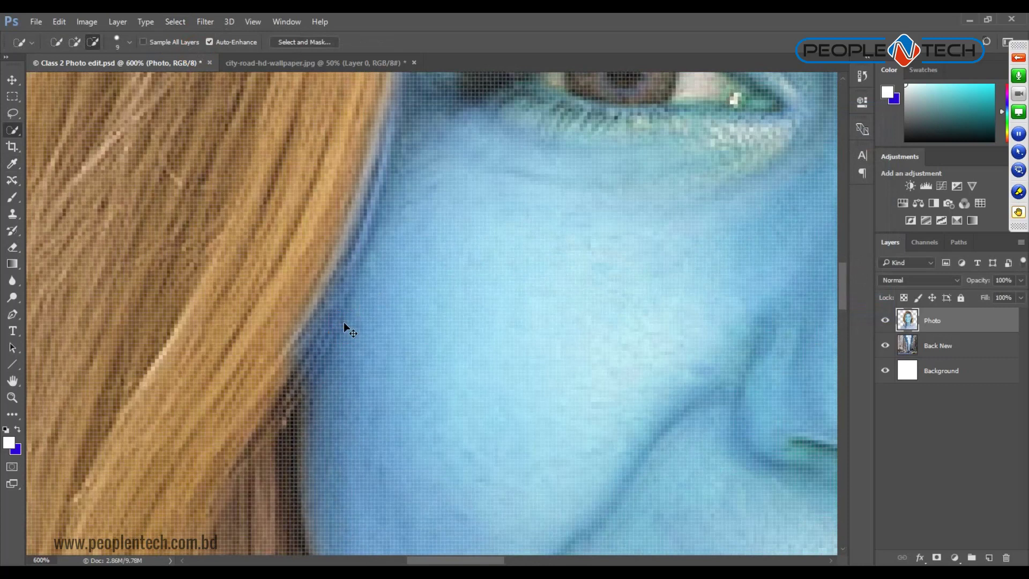
pyautogui.scroll(-2, 344, 324)
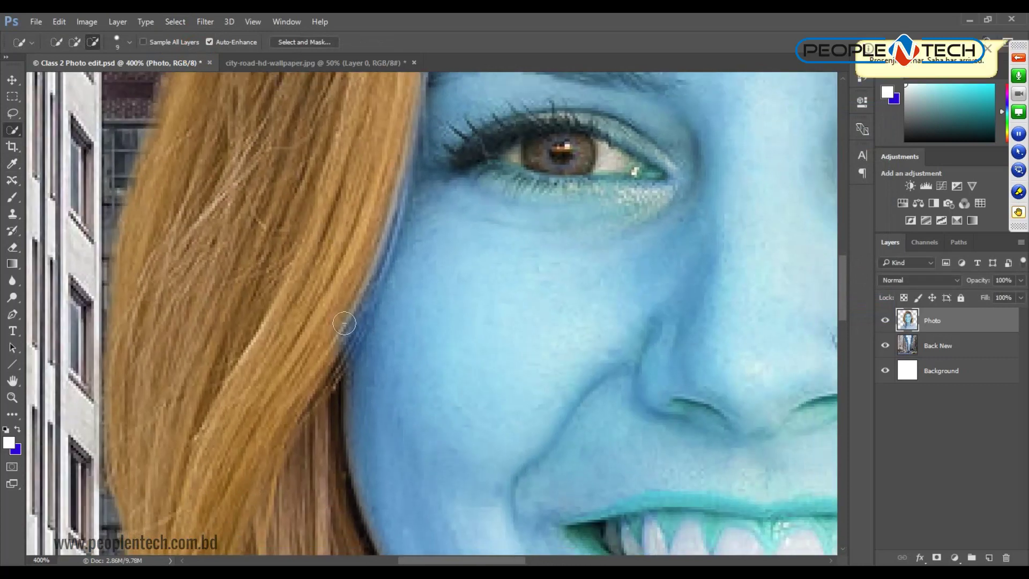
pyautogui.scroll(-1, 344, 323)
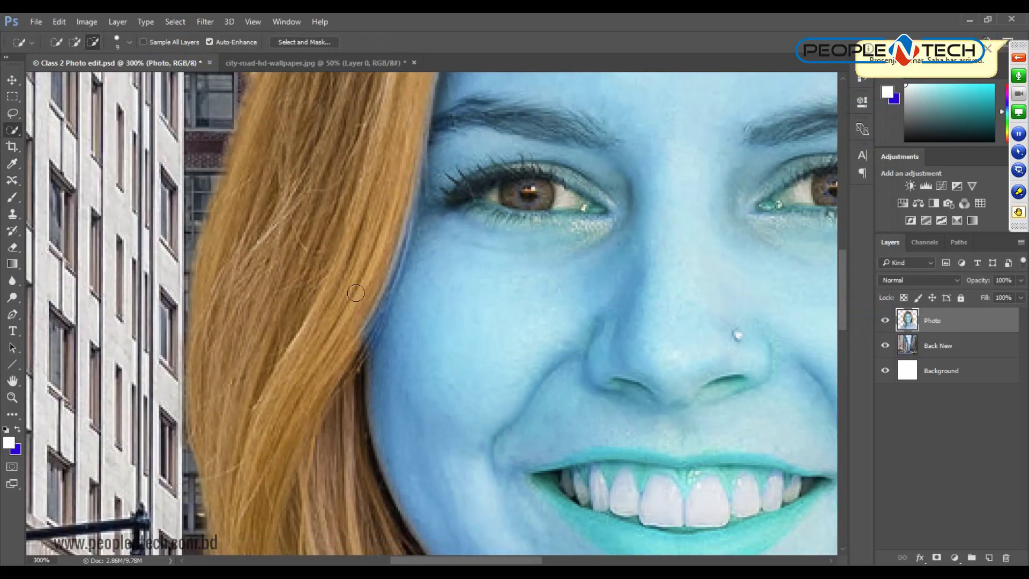
pyautogui.moveTo(378, 300); pyautogui.dragTo(381, 313)
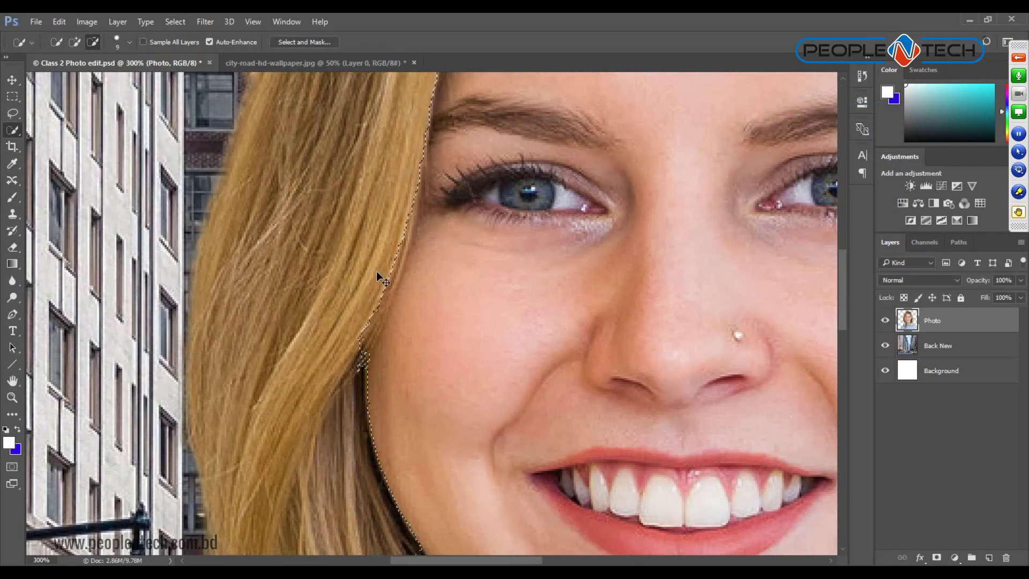
pyautogui.click(356, 361)
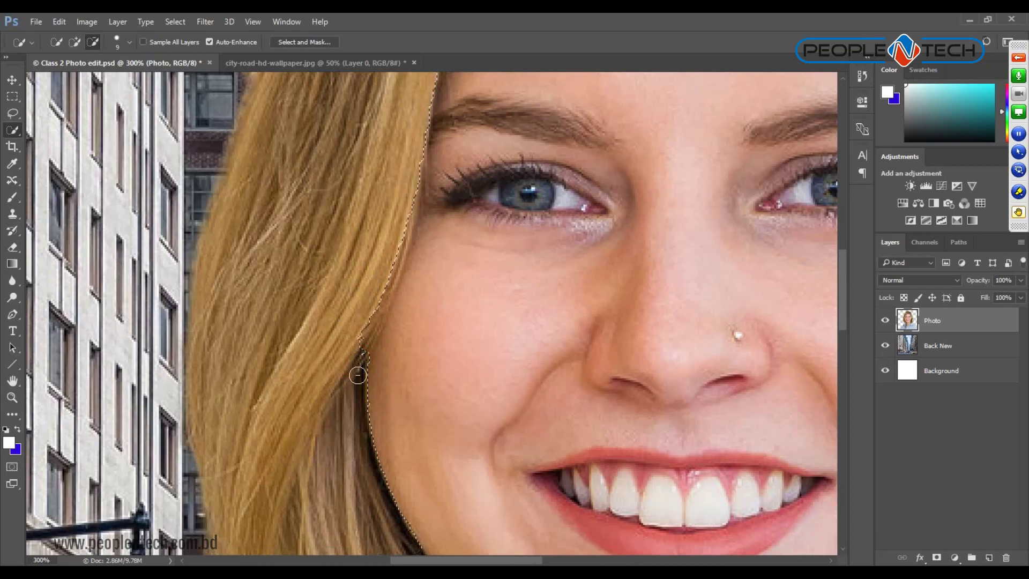
pyautogui.hotkey('ctrl', '-')
pyautogui.hotkey('ctrl', '-')
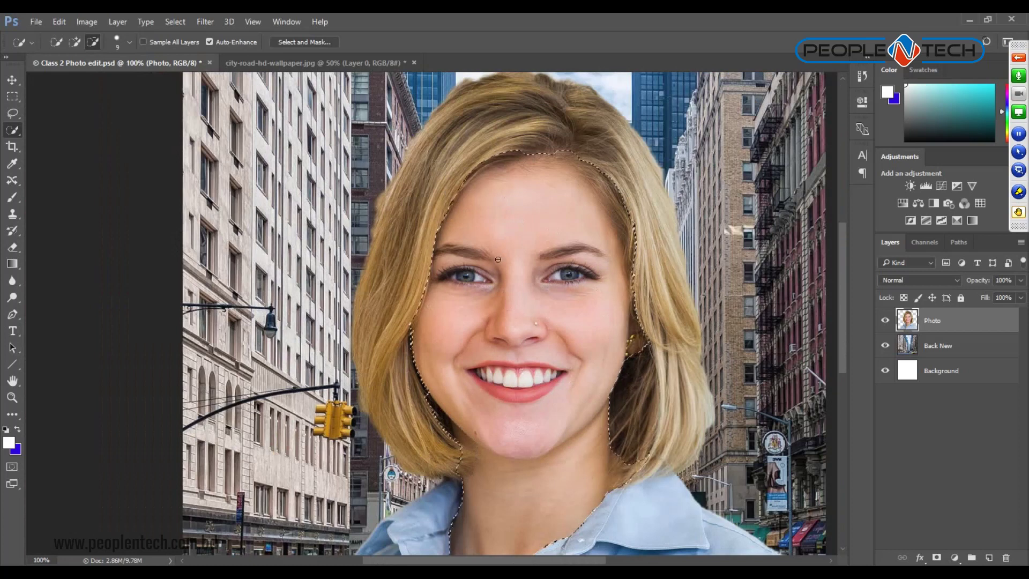
pyautogui.click(287, 22)
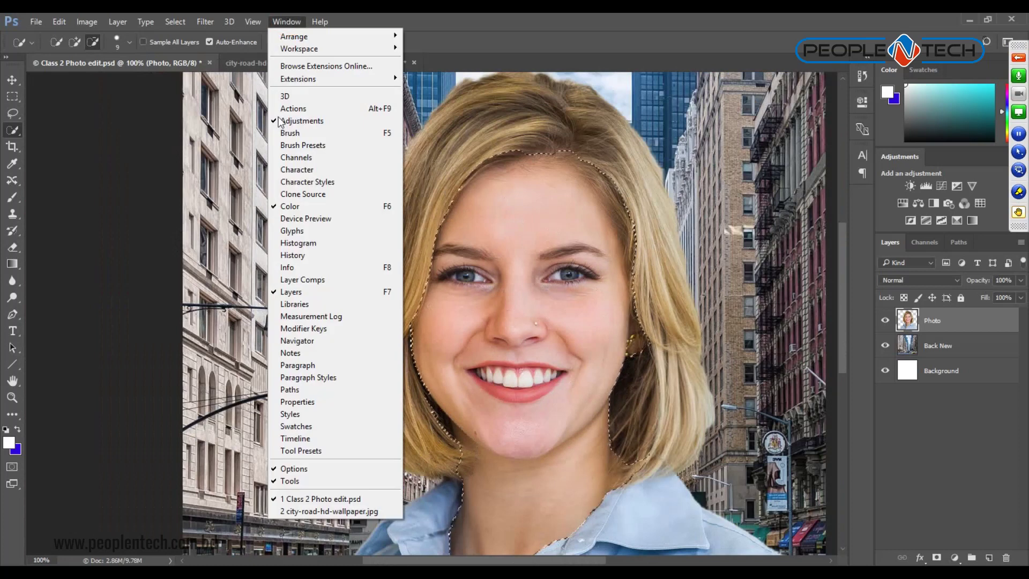
pyautogui.click(299, 258)
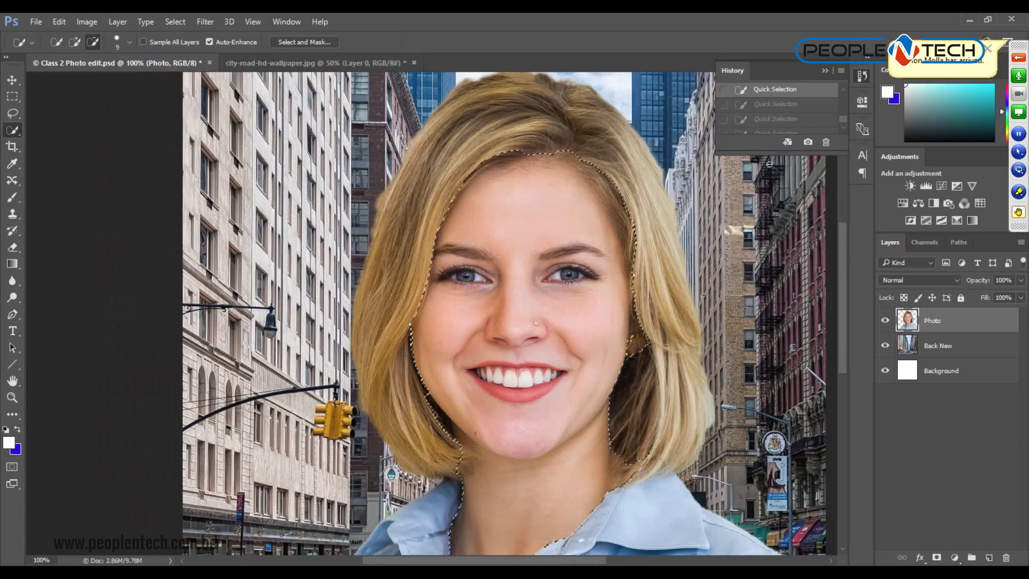
pyautogui.moveTo(767, 156); pyautogui.dragTo(774, 537)
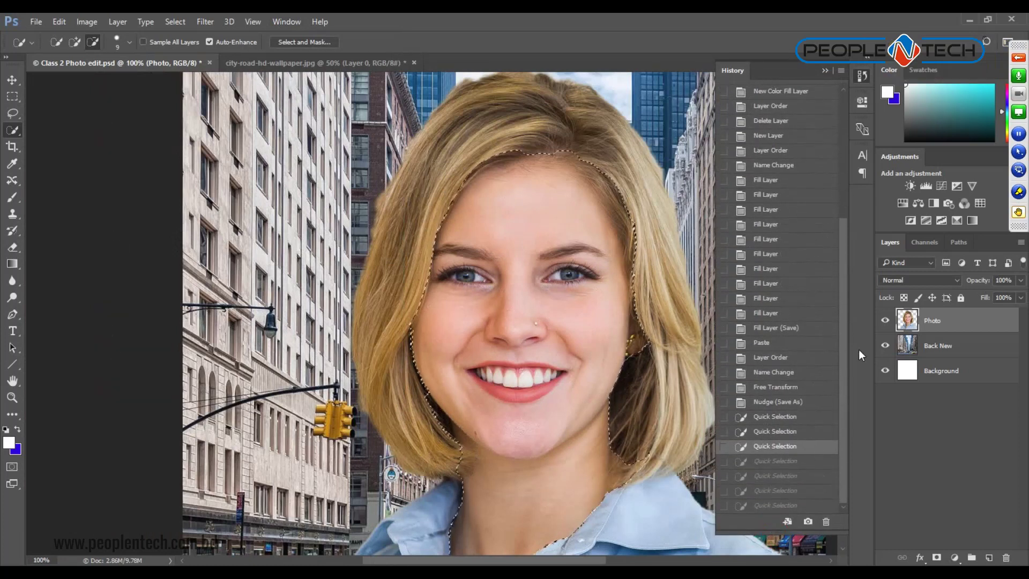
pyautogui.moveTo(844, 375)
pyautogui.mouseDown()
pyautogui.moveTo(846, 179)
pyautogui.moveTo(849, 338)
pyautogui.mouseUp()
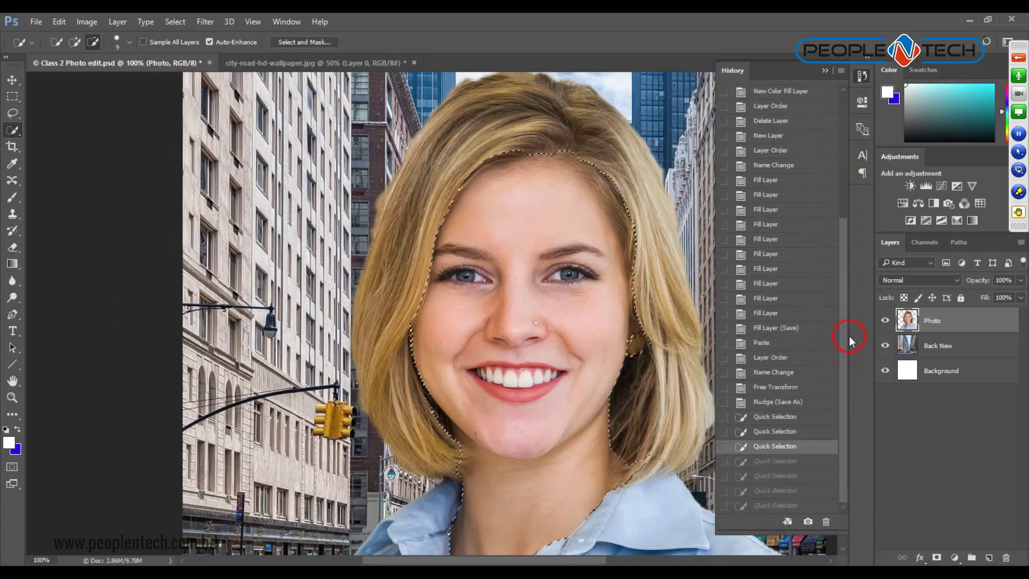
pyautogui.click(765, 506)
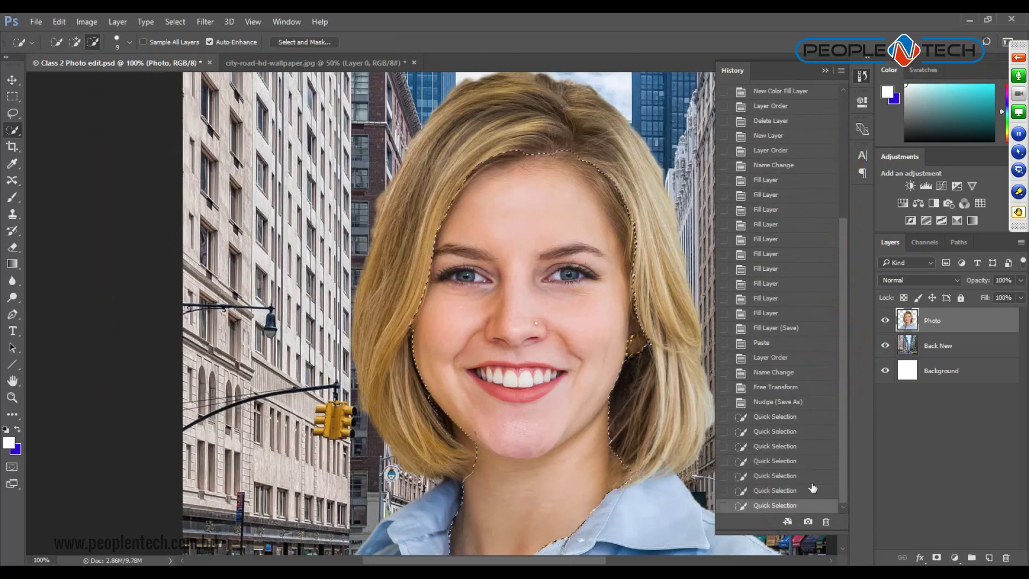
pyautogui.click(788, 490)
pyautogui.click(777, 417)
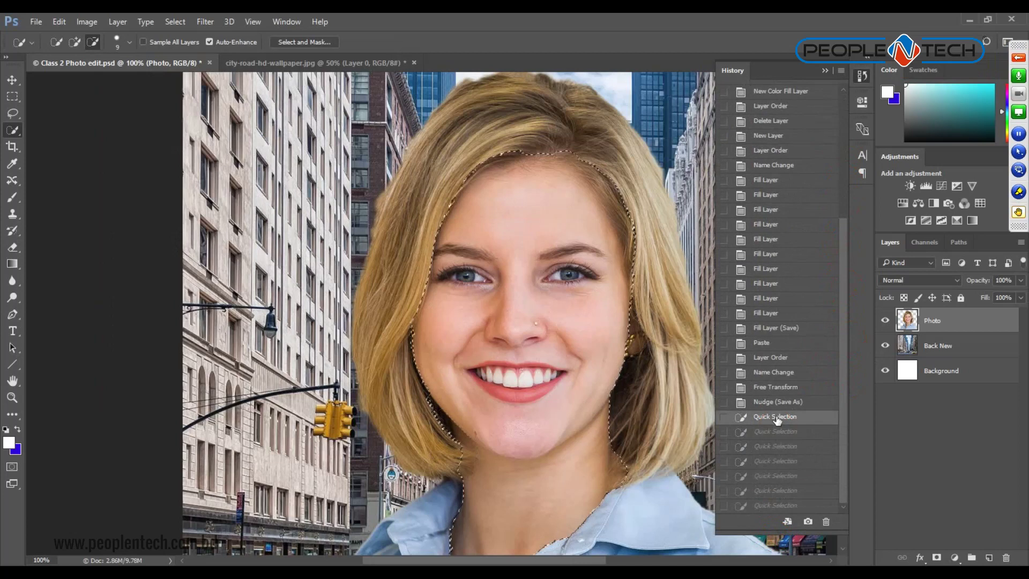
pyautogui.click(773, 476)
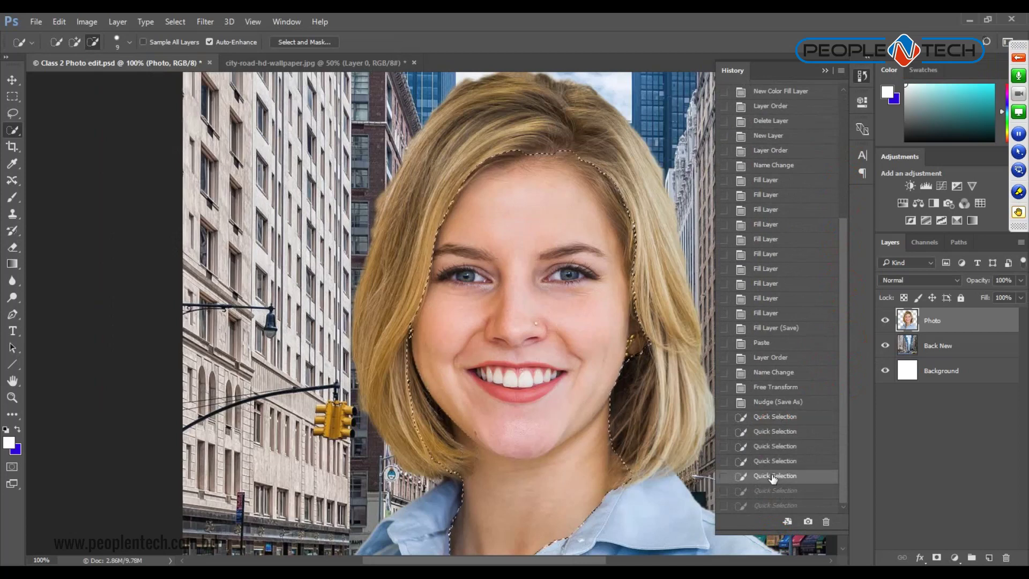
pyautogui.click(774, 508)
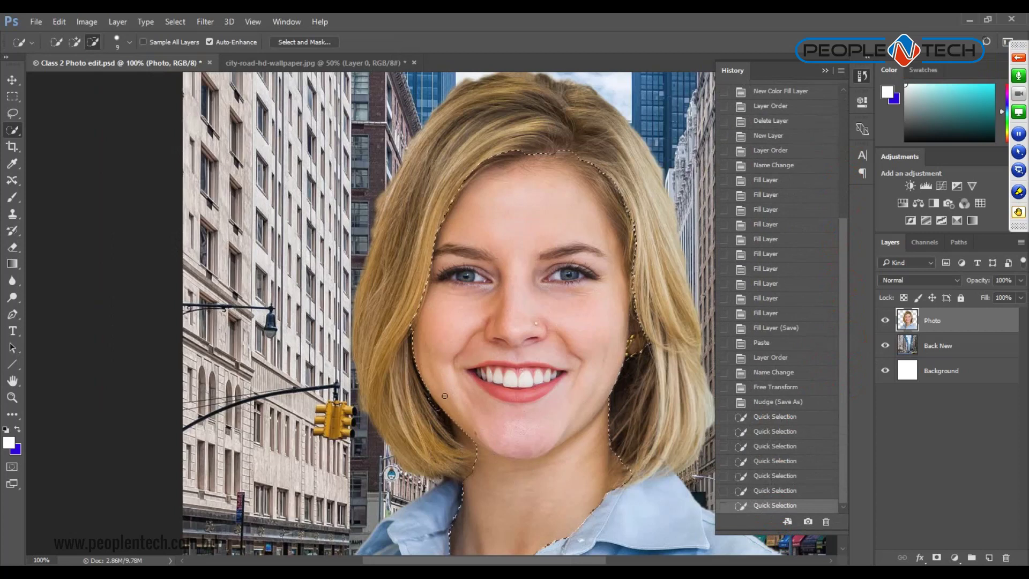
pyautogui.click(823, 70)
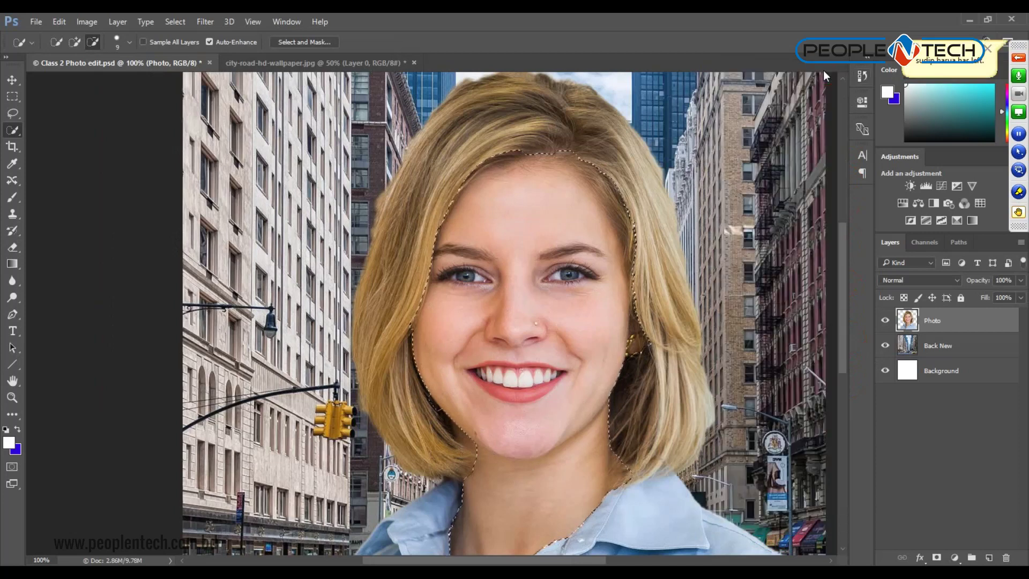
# Subtract the hair strip along the left jaw from the skin selection.
pyautogui.scroll(2, 448, 406)
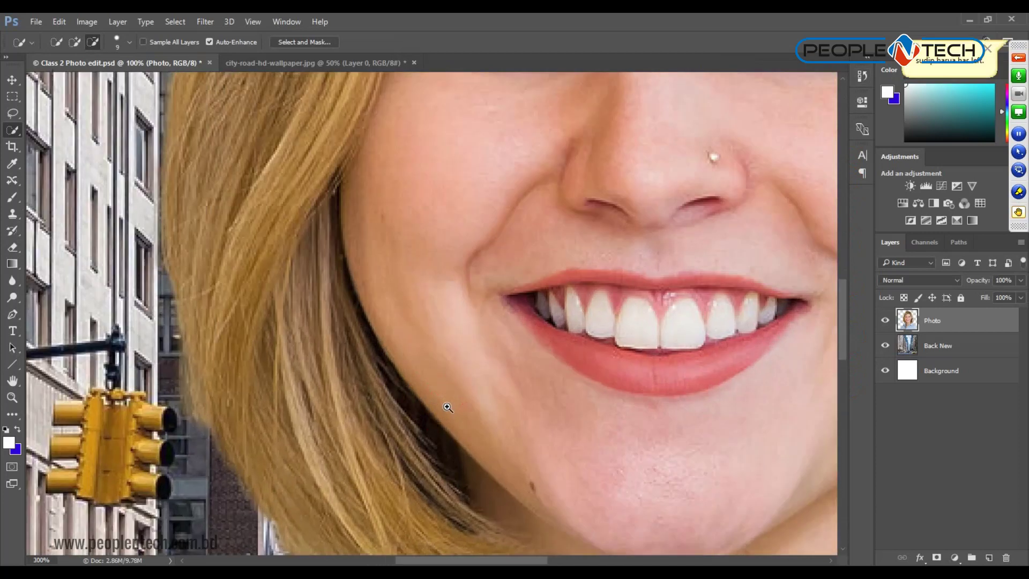
pyautogui.scroll(1, 448, 407)
pyautogui.moveTo(366, 370); pyautogui.dragTo(396, 417)
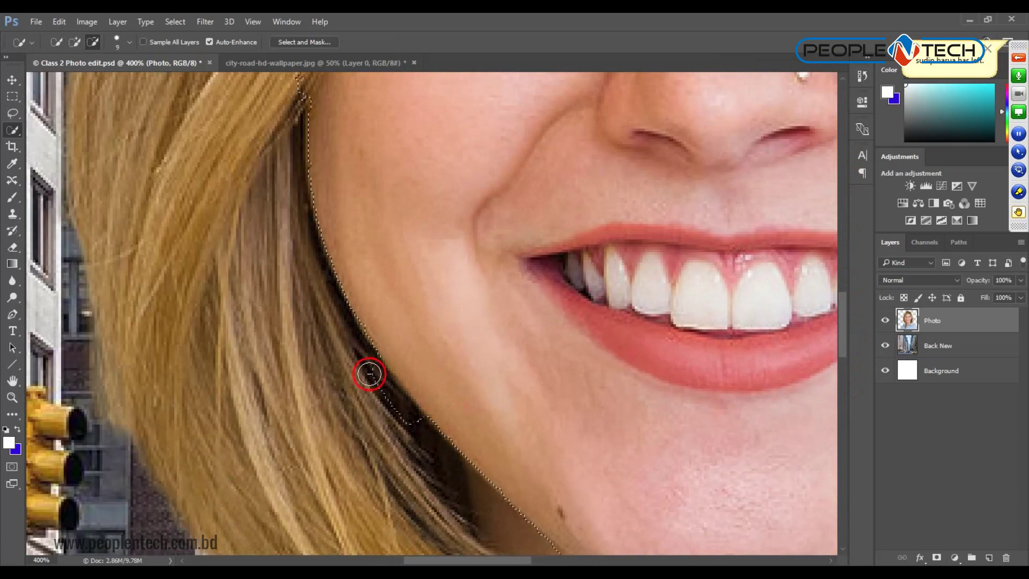
pyautogui.scroll(-1, 396, 417)
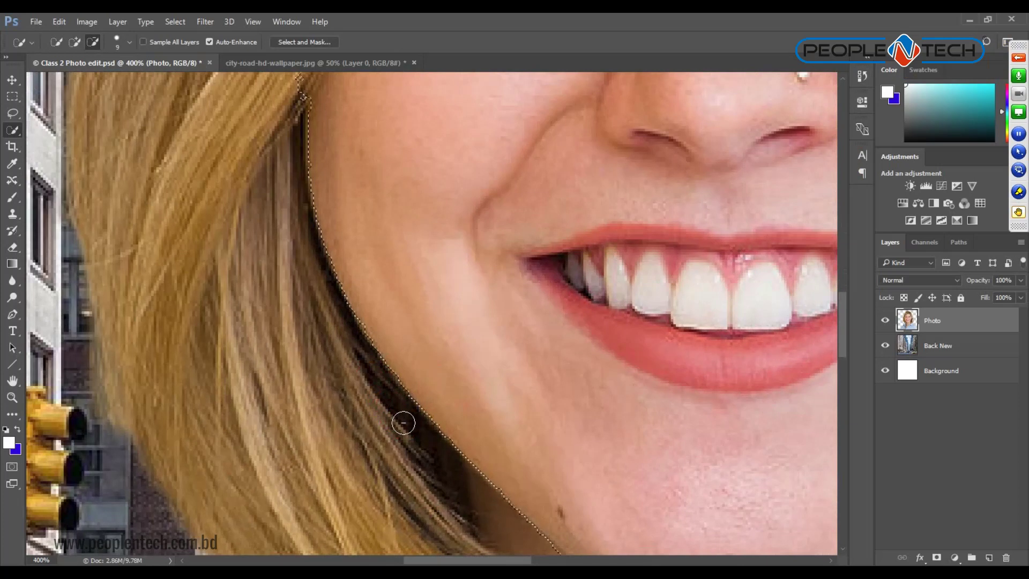
pyautogui.scroll(-1, 402, 421)
pyautogui.scroll(-1, 403, 421)
pyautogui.scroll(-1, 403, 421)
pyautogui.click(427, 374)
pyautogui.scroll(-1, 430, 380)
pyautogui.click(443, 276)
pyautogui.scroll(3, 459, 409)
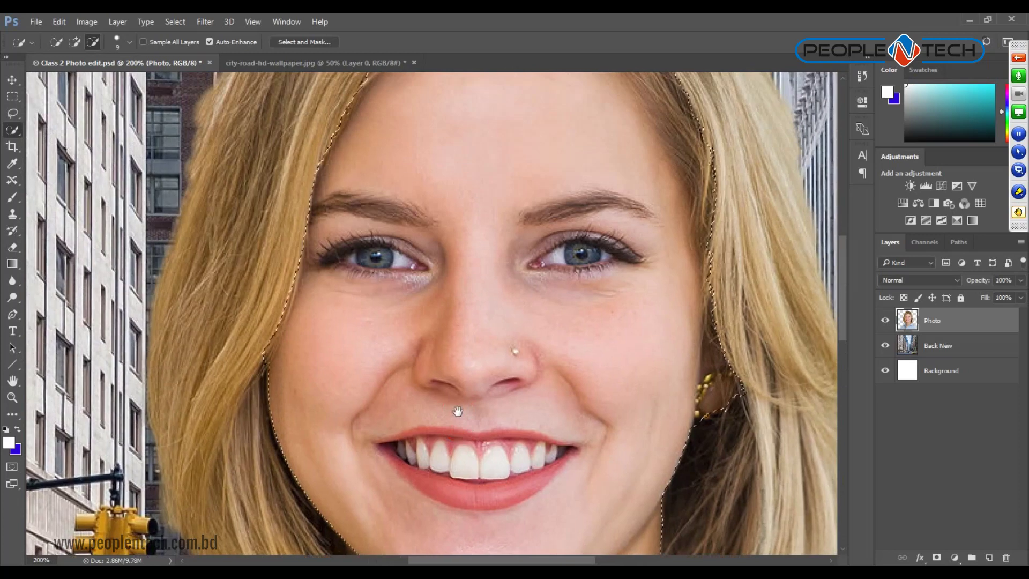
# Feather the skin selection by 3 pixels.
pyautogui.rightClick(382, 201)
pyautogui.click(419, 239)
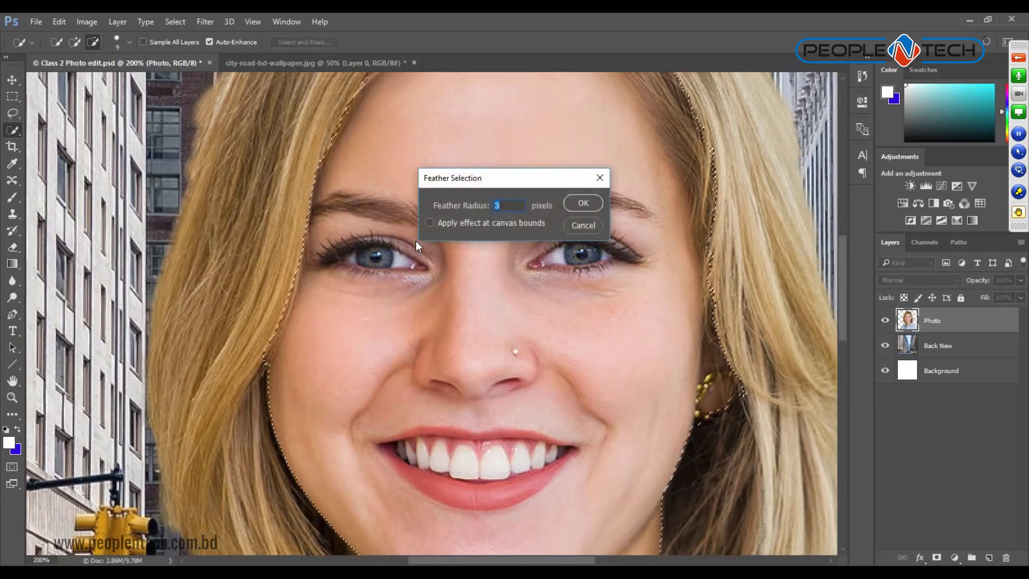
pyautogui.press('Return')
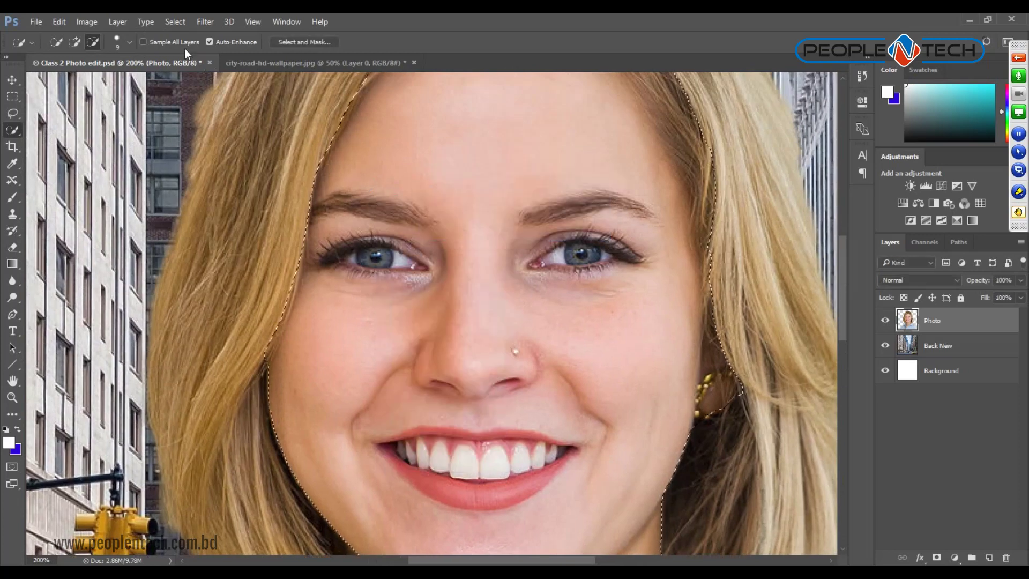
pyautogui.click(86, 22)
pyautogui.moveTo(105, 53)
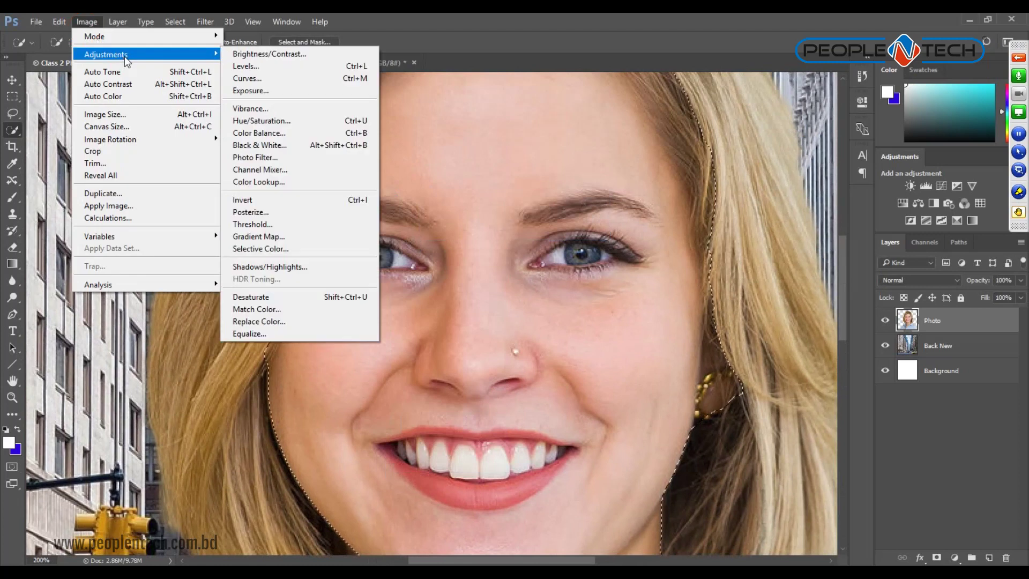
# Apply Hue/Saturation to the face skin: Hue +9, Saturation -13, Lightness +1, comparing with preview.
pyautogui.click(251, 120)
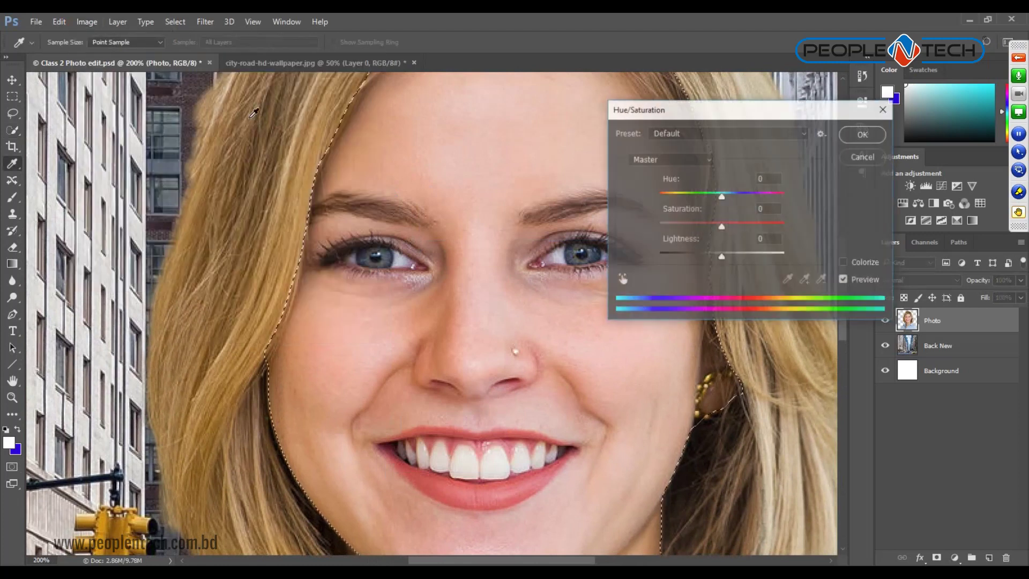
pyautogui.moveTo(722, 196); pyautogui.dragTo(713, 231)
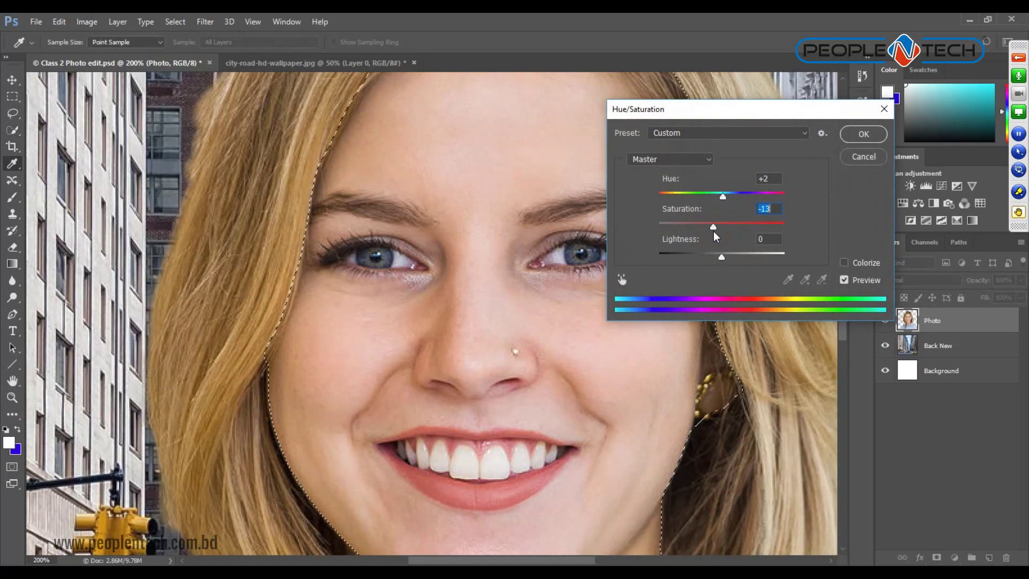
pyautogui.click(846, 278)
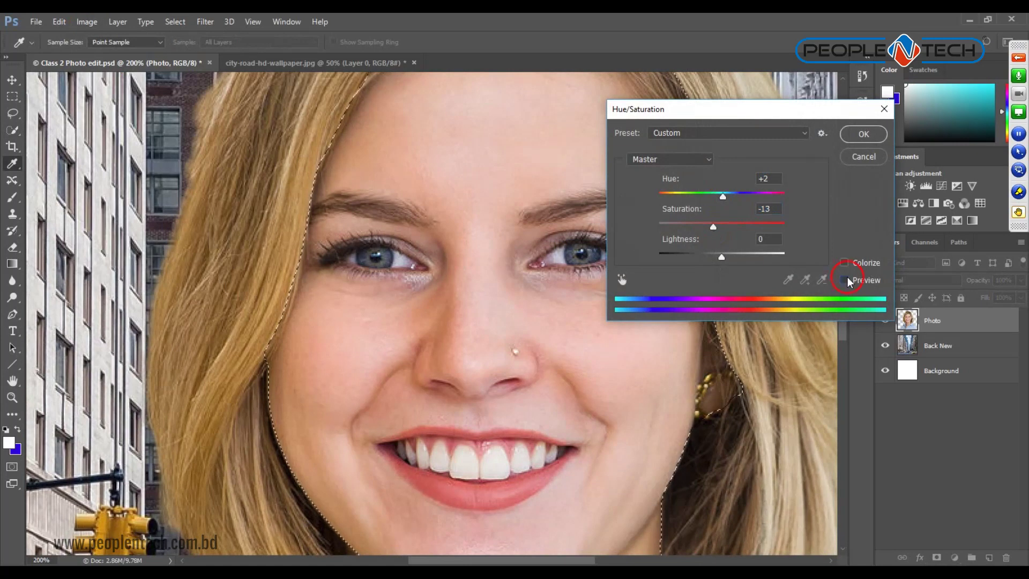
pyautogui.click(846, 279)
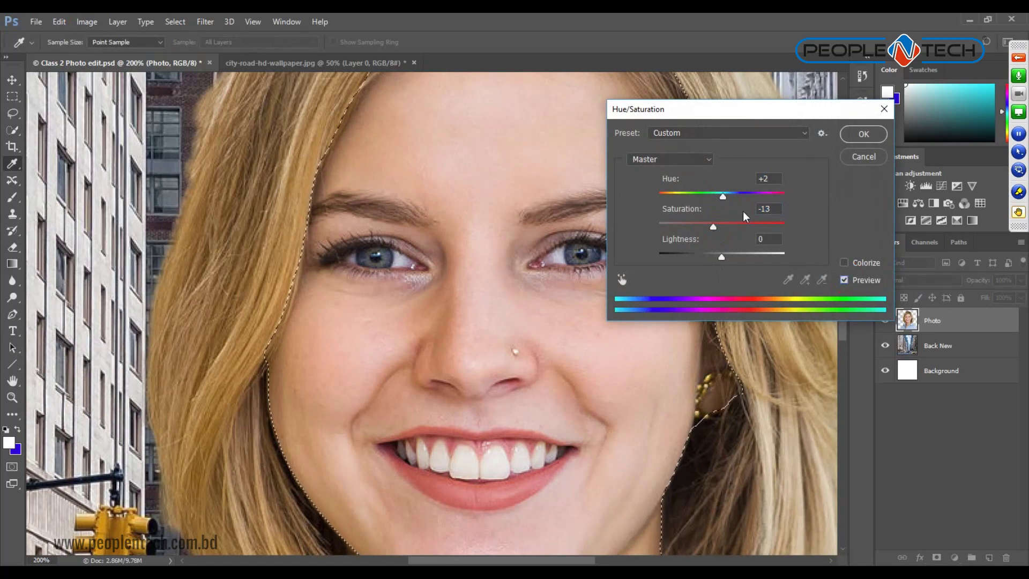
pyautogui.moveTo(724, 201); pyautogui.dragTo(727, 201)
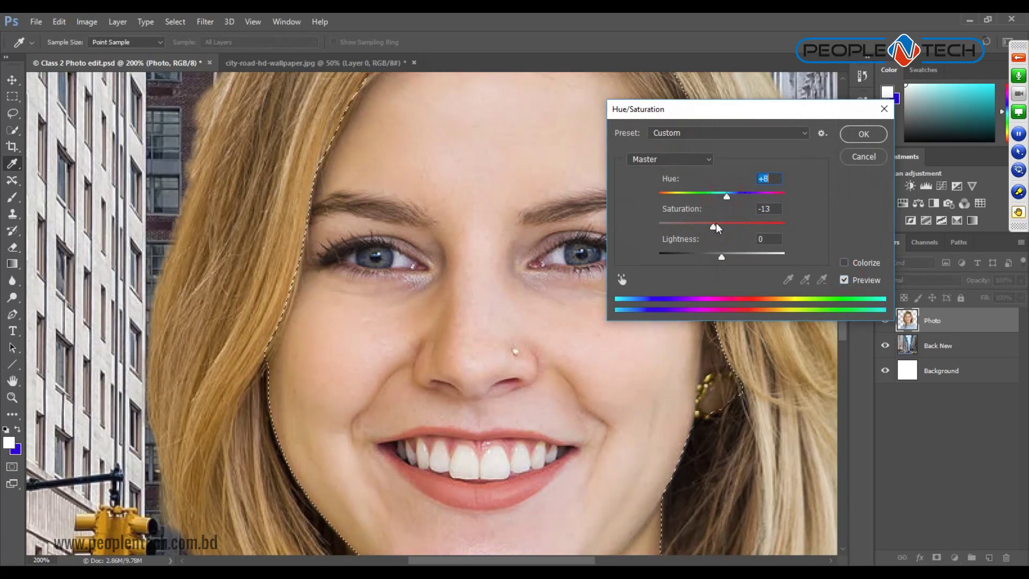
pyautogui.moveTo(721, 257)
pyautogui.mouseDown()
pyautogui.moveTo(739, 256)
pyautogui.moveTo(722, 260)
pyautogui.mouseUp()
pyautogui.moveTo(727, 197); pyautogui.dragTo(731, 200)
pyautogui.click(845, 280)
pyautogui.click(844, 282)
pyautogui.click(845, 282)
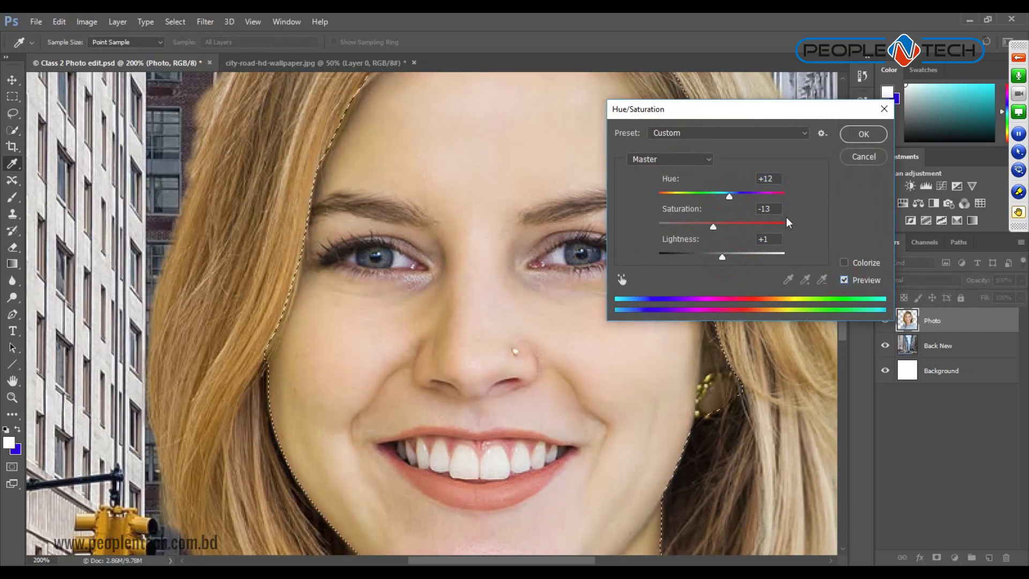
pyautogui.moveTo(730, 198); pyautogui.dragTo(722, 191)
pyautogui.click(863, 134)
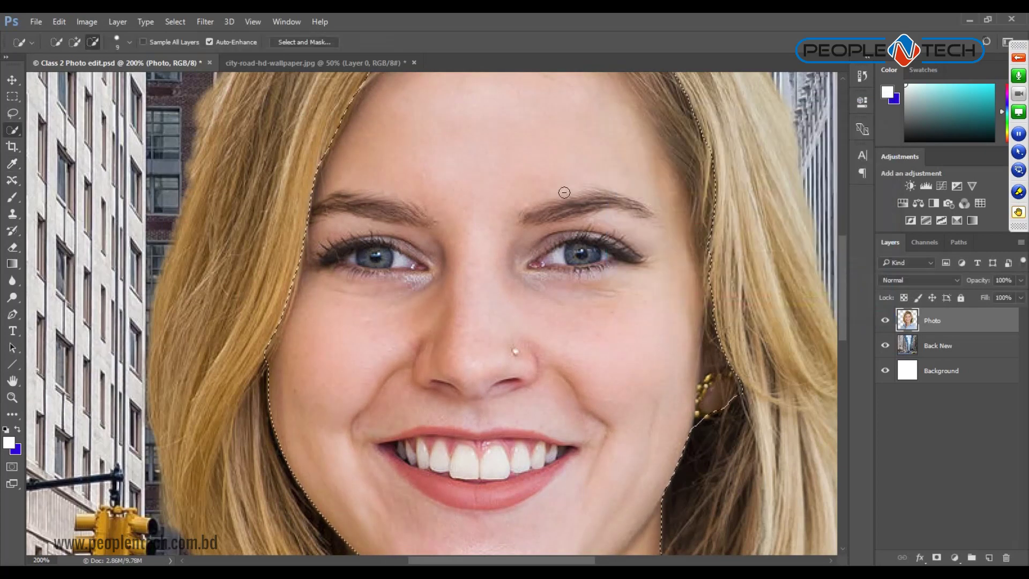
# Deselect the face and set Quick Selection to New Selection with a 70 px brush.
pyautogui.click(175, 22)
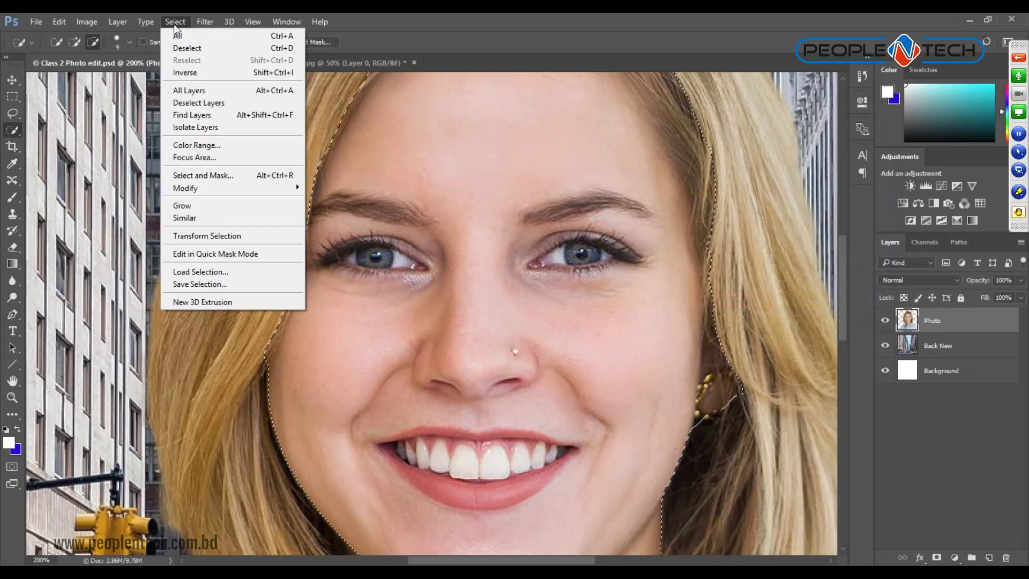
pyautogui.click(198, 46)
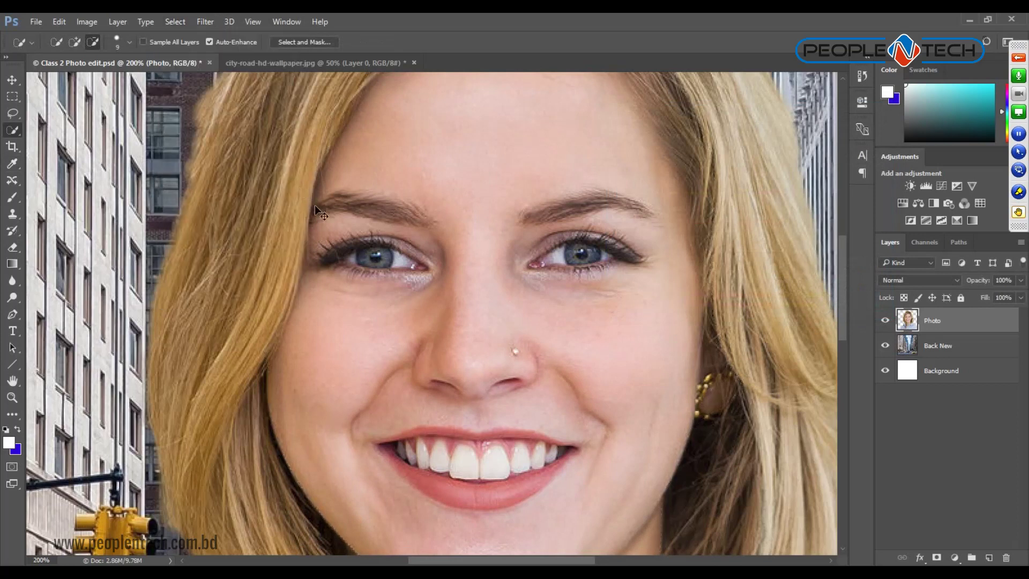
pyautogui.hotkey('ctrl', '-')
pyautogui.hotkey('ctrl', '-')
pyautogui.hotkey('ctrl', '-')
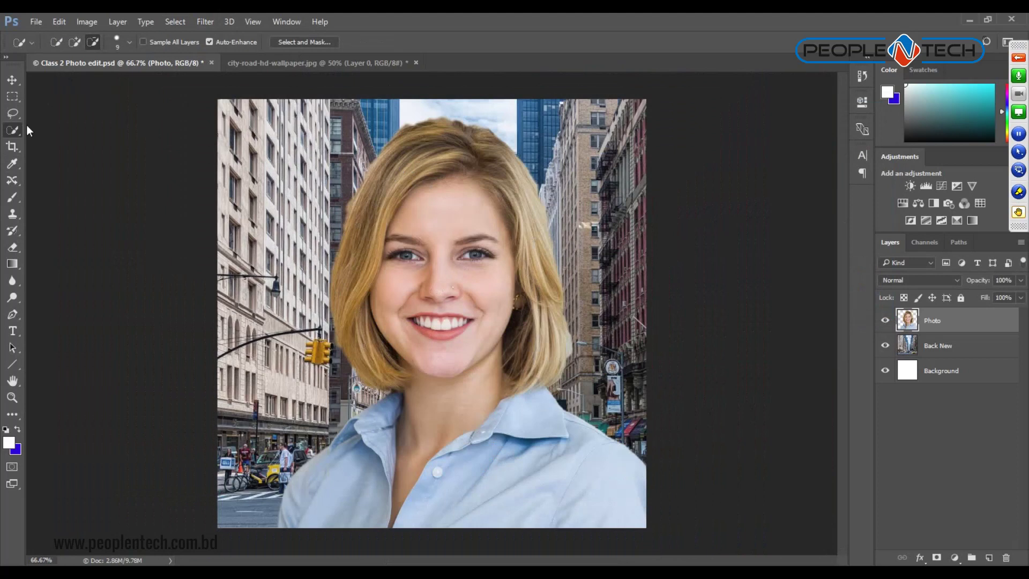
pyautogui.click(56, 42)
pyautogui.press(']')
pyautogui.press(']')
pyautogui.press(']')
pyautogui.press(']')
pyautogui.press(']')
pyautogui.keyDown('ctrl'); pyautogui.click(489, 279); pyautogui.keyUp('ctrl')
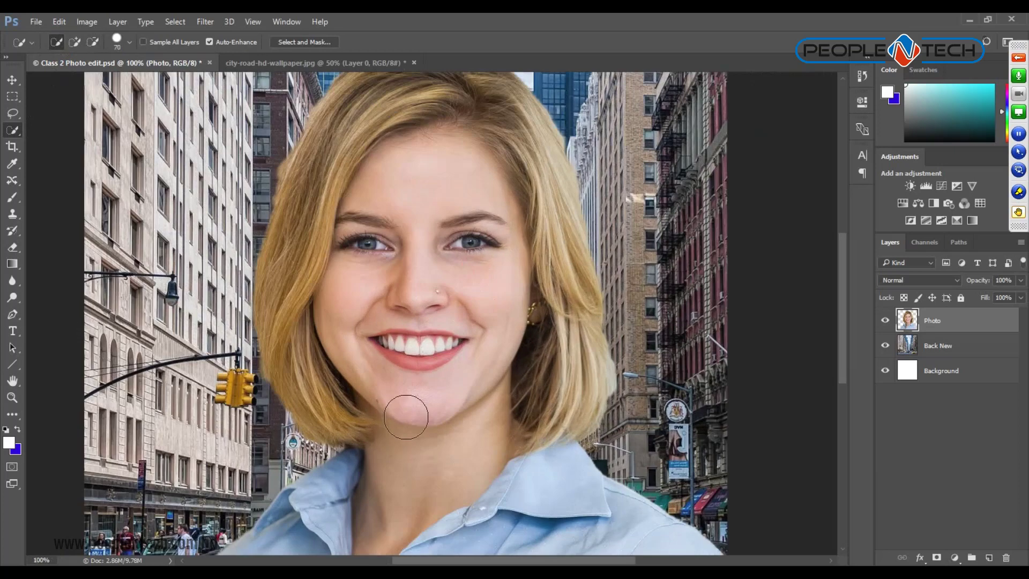
# Brush-select the hair on the lower left, then shrink the brush to 35.
pyautogui.press('[')
pyautogui.moveTo(345, 419)
pyautogui.mouseDown()
pyautogui.moveTo(316, 397)
pyautogui.moveTo(334, 139)
pyautogui.moveTo(282, 202)
pyautogui.moveTo(296, 170)
pyautogui.moveTo(405, 143)
pyautogui.moveTo(455, 172)
pyautogui.moveTo(487, 226)
pyautogui.moveTo(505, 411)
pyautogui.moveTo(485, 482)
pyautogui.mouseUp()
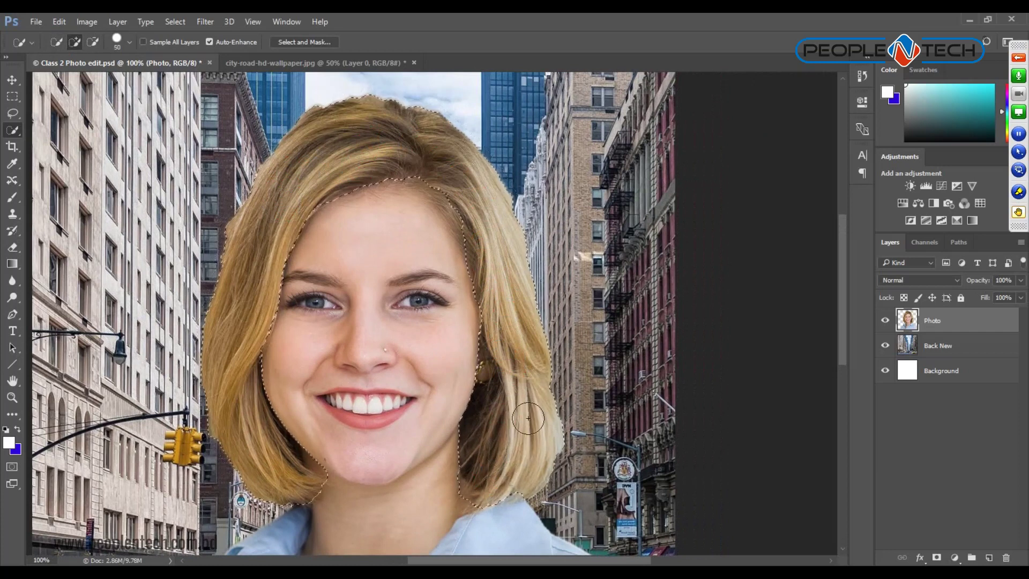
pyautogui.press('[')
pyautogui.press('[')
pyautogui.press('[')
pyautogui.keyDown('ctrl'); pyautogui.click(315, 462); pyautogui.keyUp('ctrl')
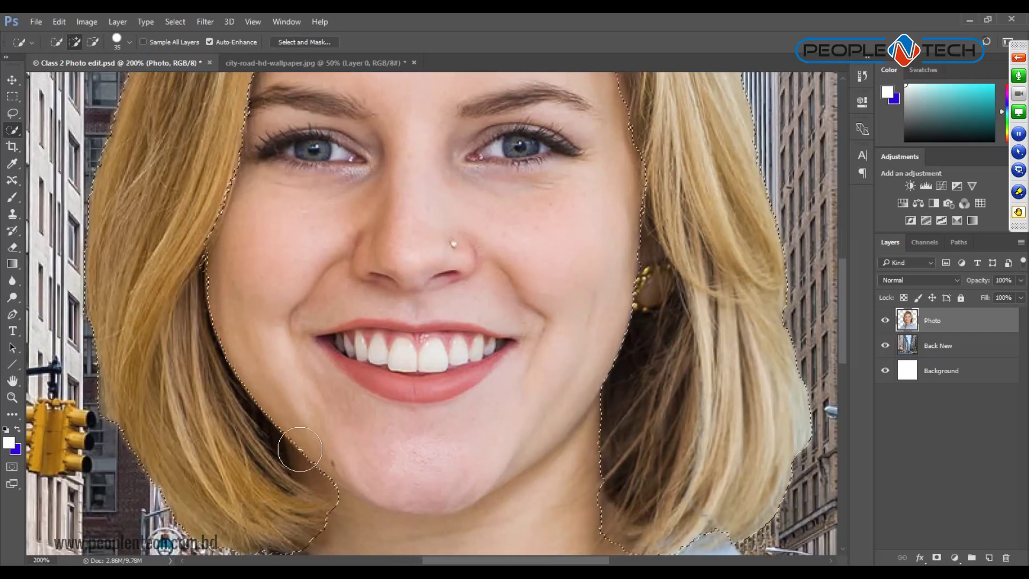
# Subtract the left jaw and cheek from the hair selection and refine around the right ear.
pyautogui.click(95, 43)
pyautogui.moveTo(266, 384); pyautogui.dragTo(341, 475)
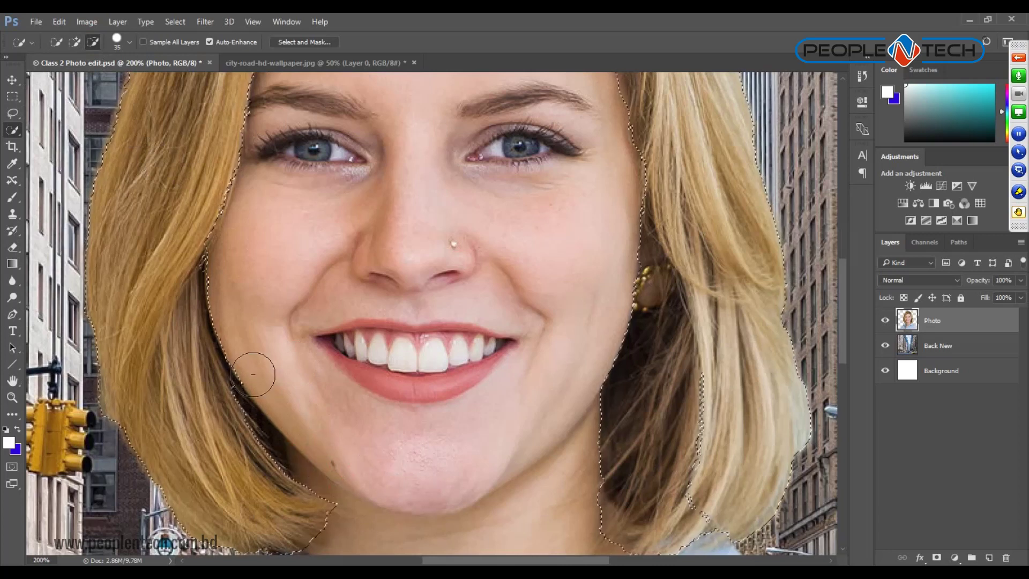
pyautogui.moveTo(252, 374); pyautogui.dragTo(231, 303)
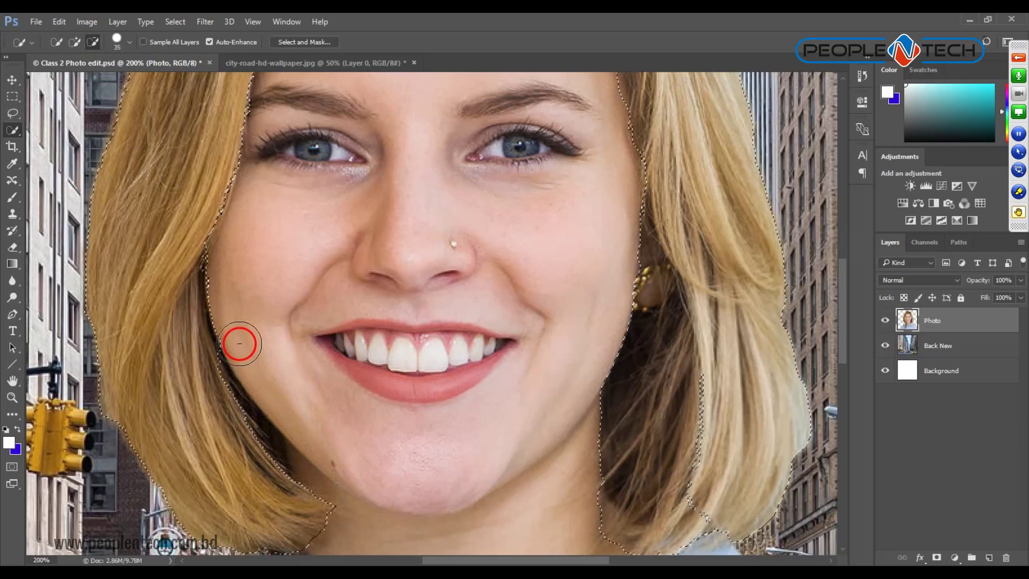
pyautogui.moveTo(231, 302); pyautogui.dragTo(227, 268)
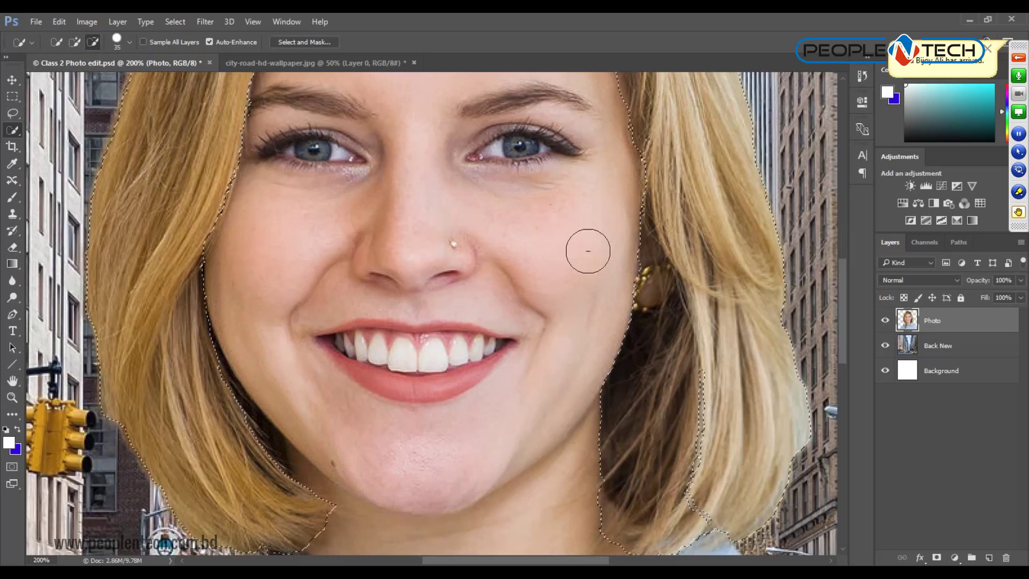
pyautogui.moveTo(611, 281); pyautogui.dragTo(594, 395)
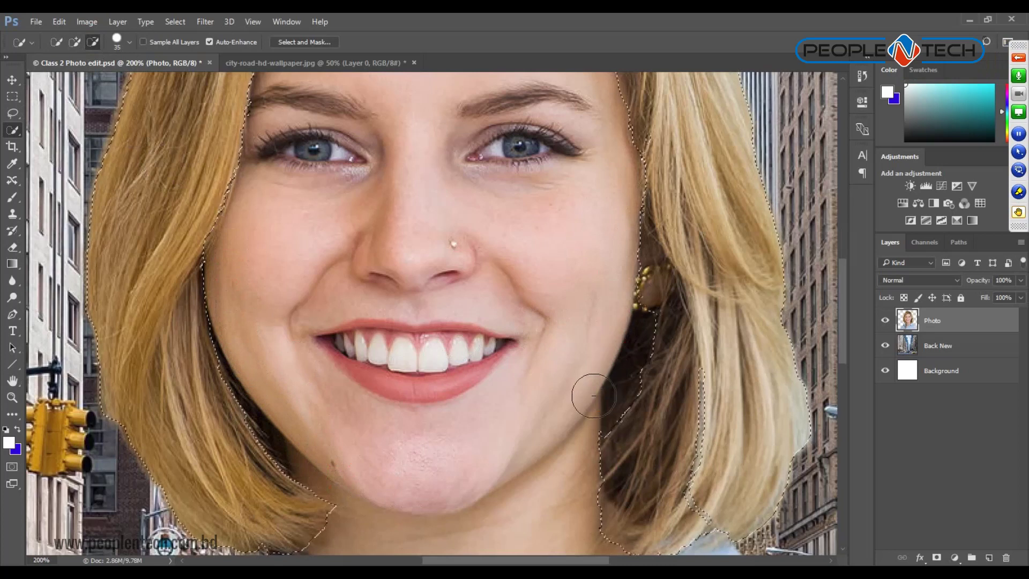
pyautogui.scroll(-3, 593, 396)
pyautogui.moveTo(579, 361); pyautogui.dragTo(585, 397)
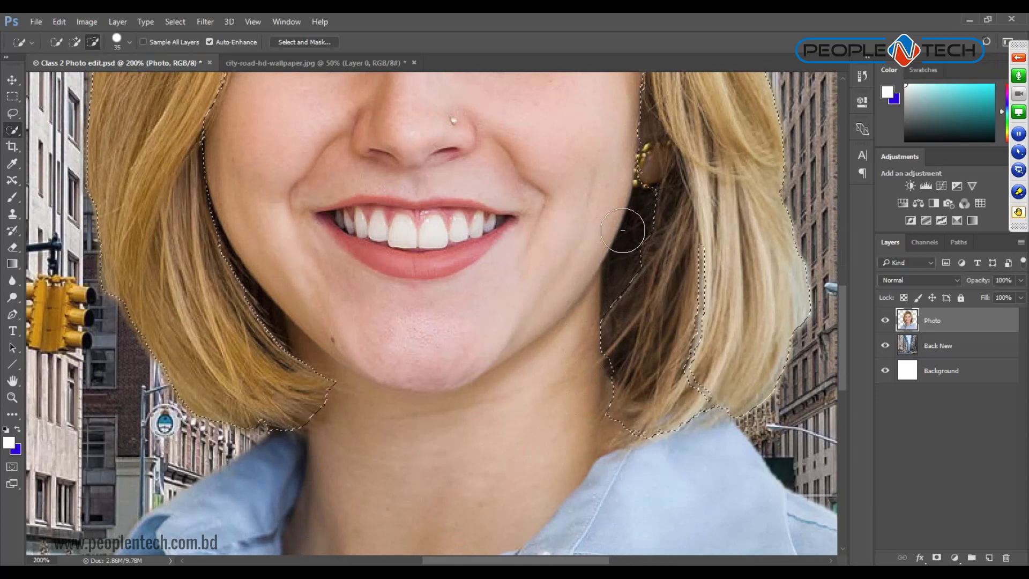
pyautogui.moveTo(638, 126); pyautogui.dragTo(640, 162)
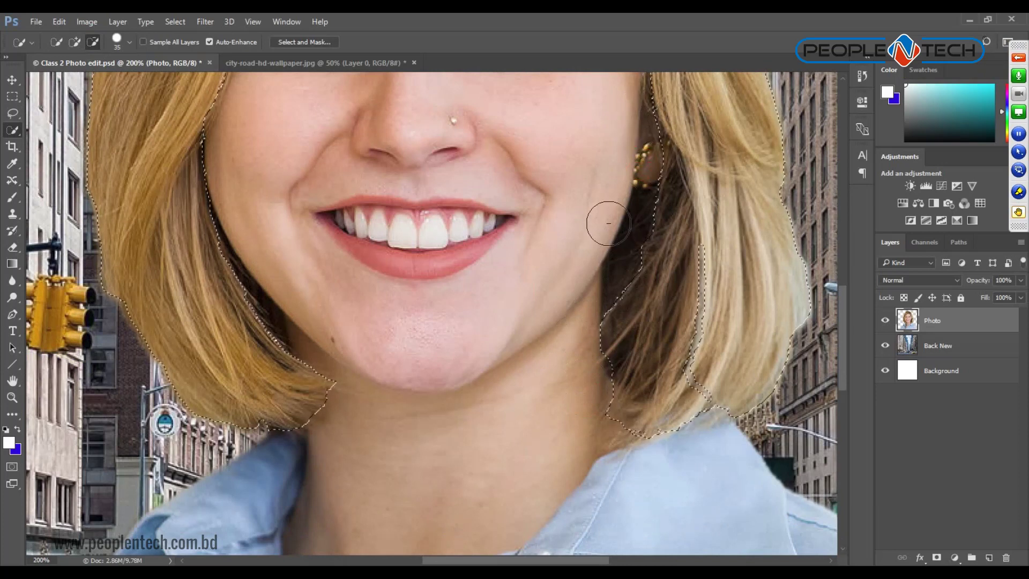
# Feather the hair selection by 2 pixels.
pyautogui.hotkey('ctrl', '-')
pyautogui.hotkey('ctrl', '-')
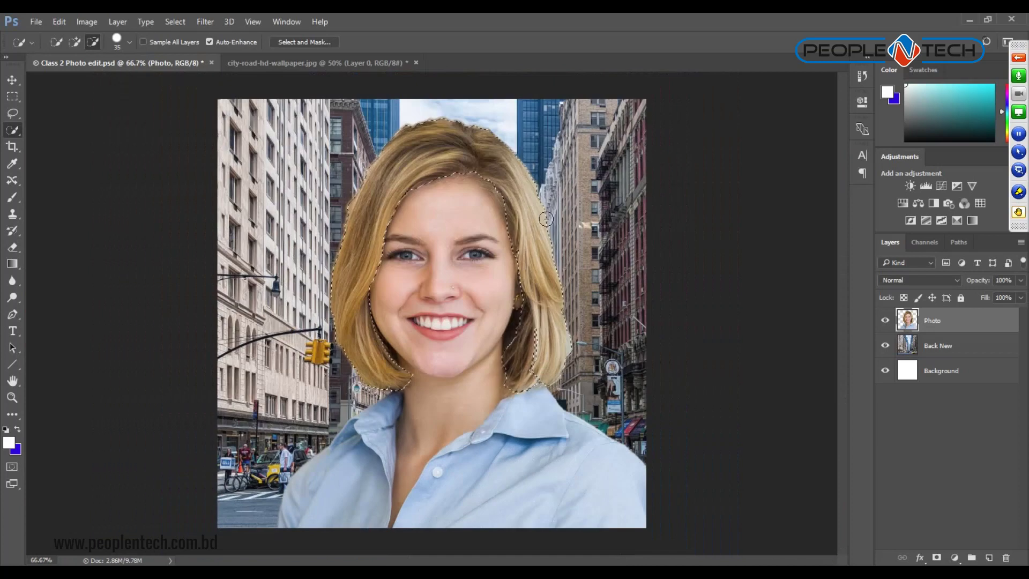
pyautogui.rightClick(431, 161)
pyautogui.click(467, 208)
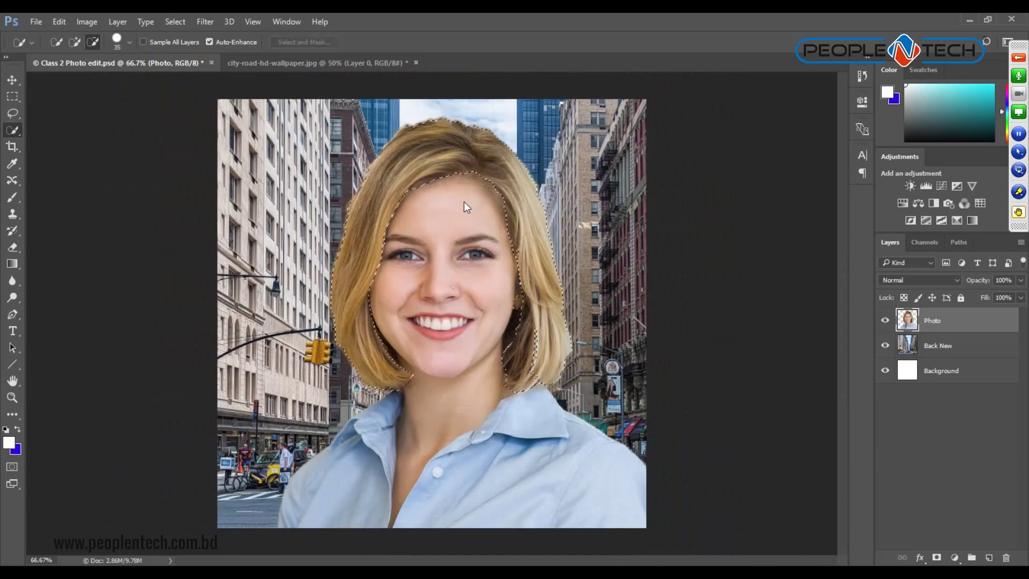
pyautogui.write('2')
pyautogui.press('Return')
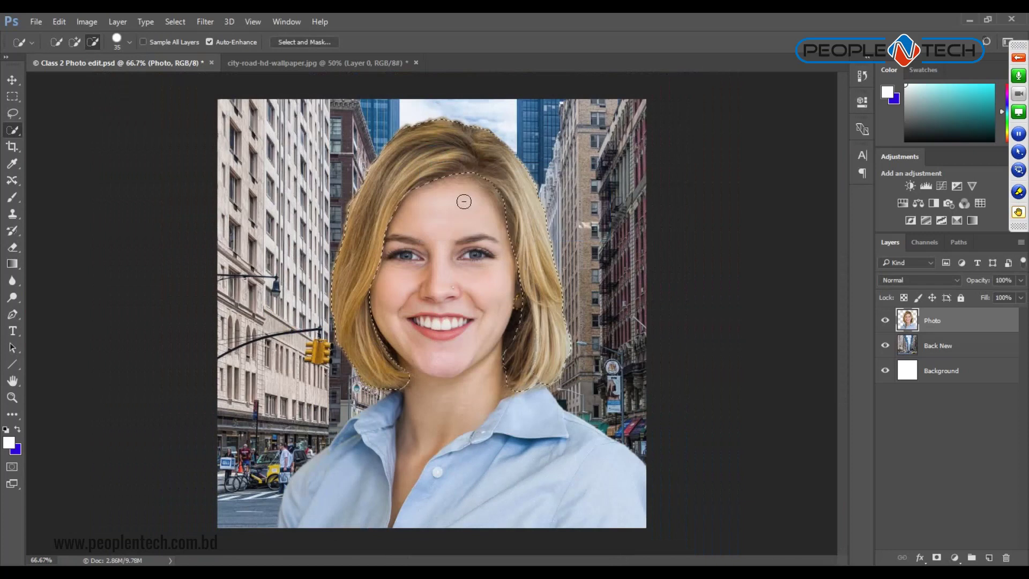
pyautogui.click(87, 22)
pyautogui.moveTo(105, 53)
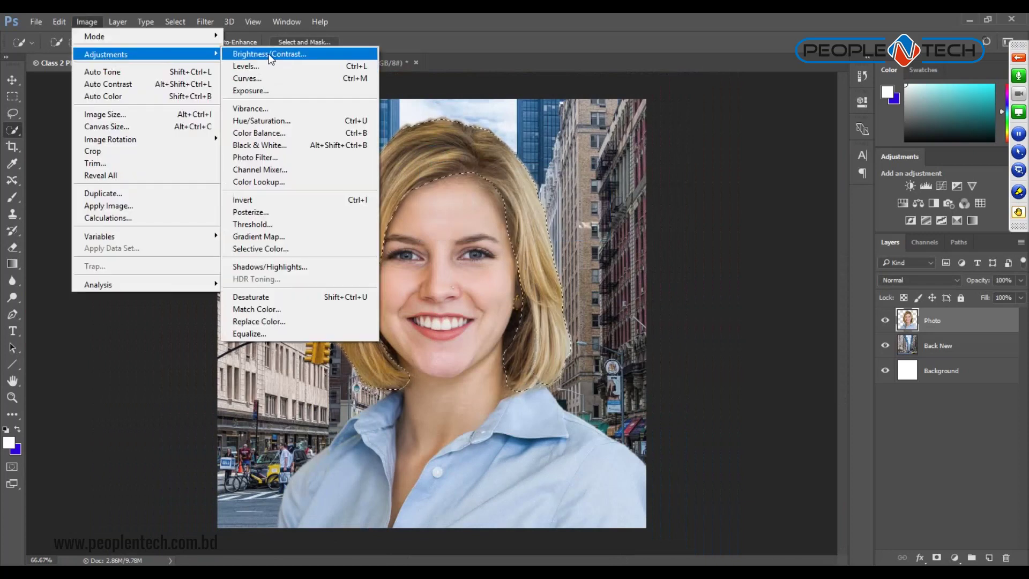
# Apply Color Balance to the hair midtones: Cyan–Red -16, Yellow–Blue +78.
pyautogui.click(262, 134)
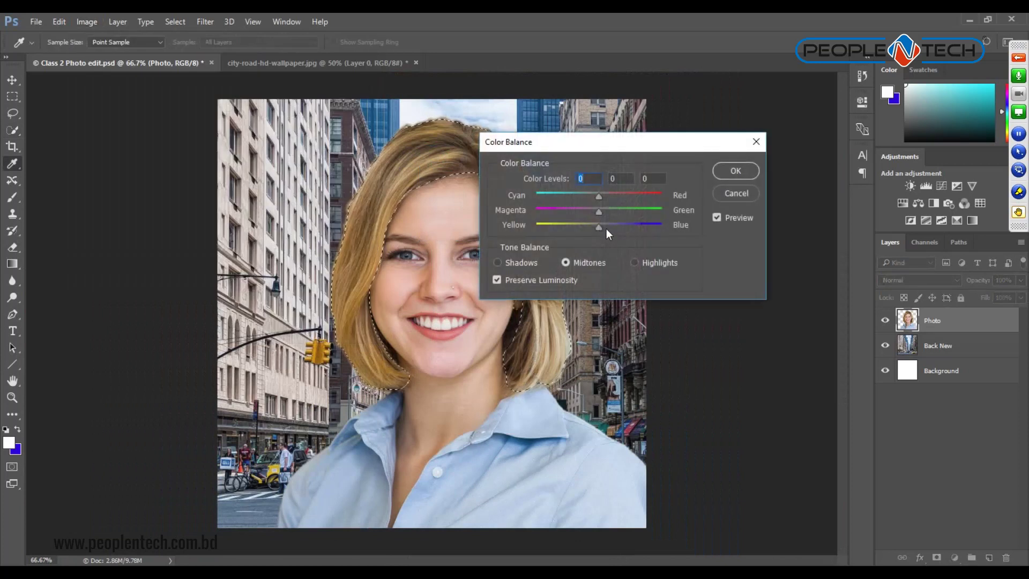
pyautogui.moveTo(629, 229); pyautogui.dragTo(645, 234)
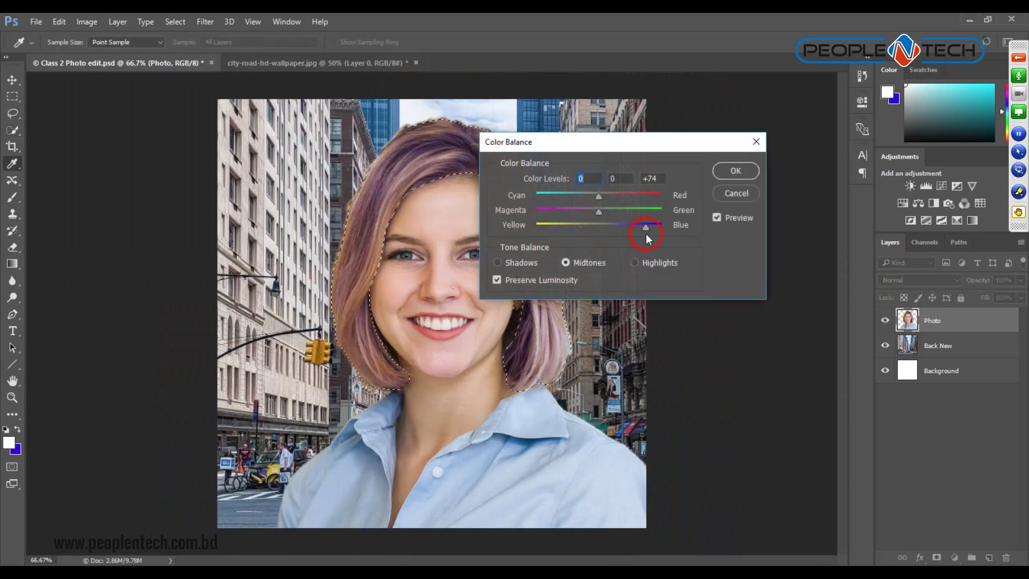
pyautogui.click(646, 234)
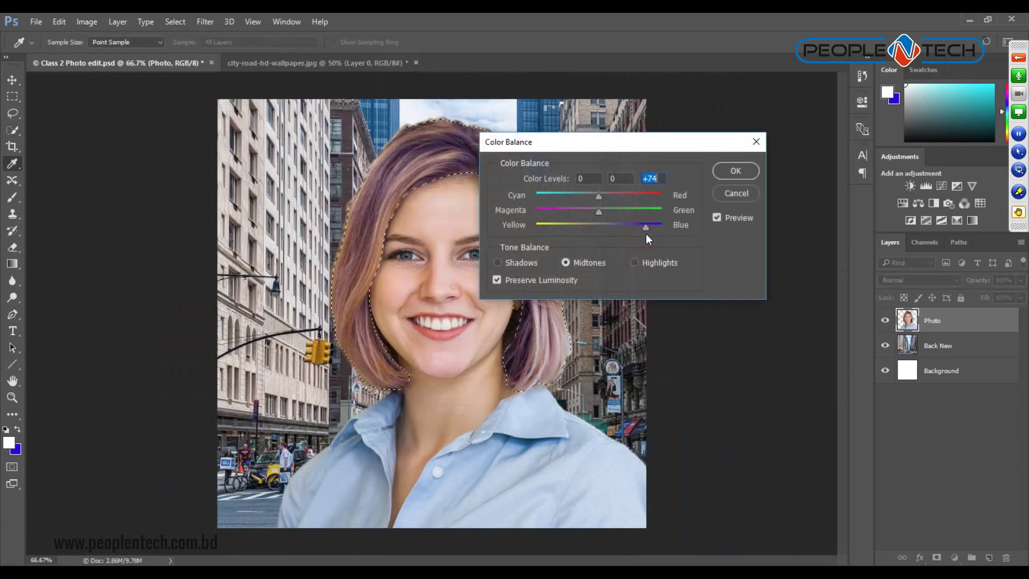
pyautogui.click(588, 197)
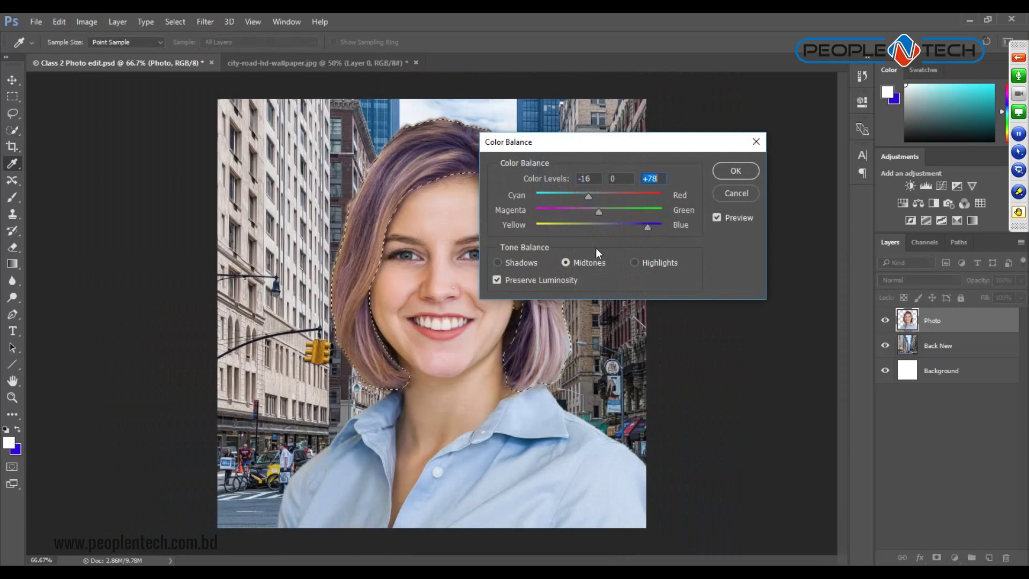
pyautogui.click(736, 171)
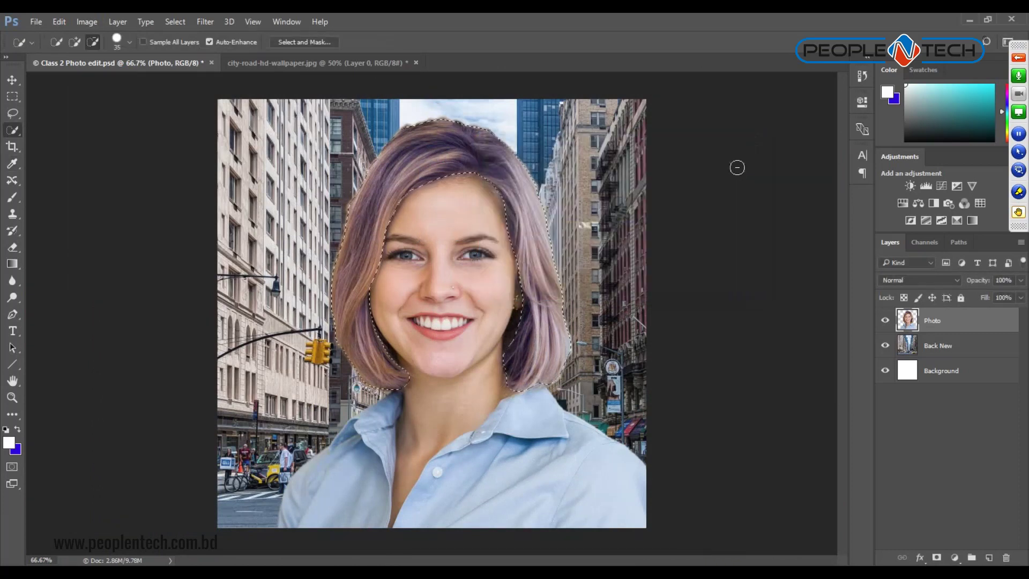
pyautogui.click(176, 22)
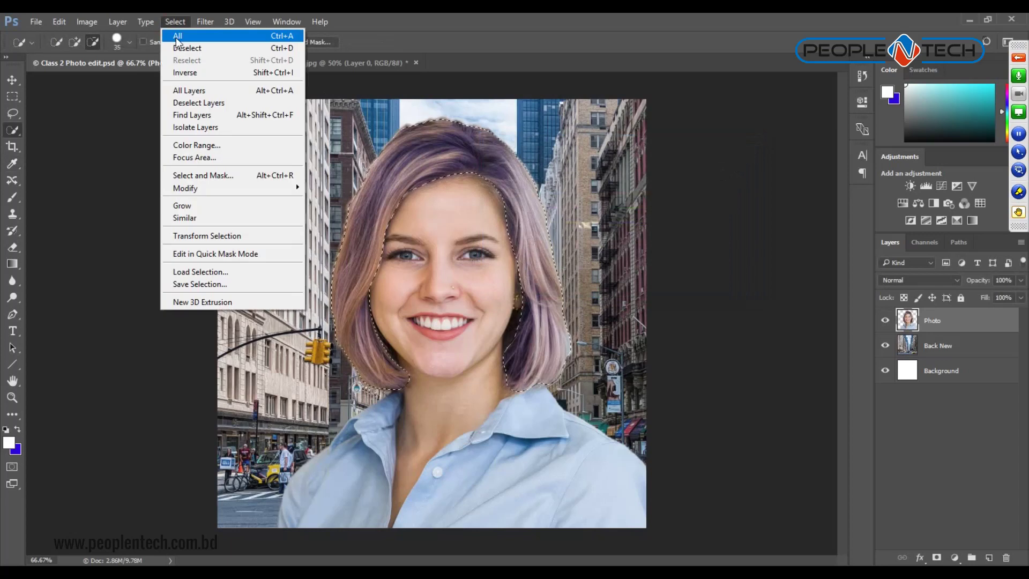
# Deselect the hair and undo once to compare with the original blonde.
pyautogui.click(186, 47)
pyautogui.scroll(2, 510, 290)
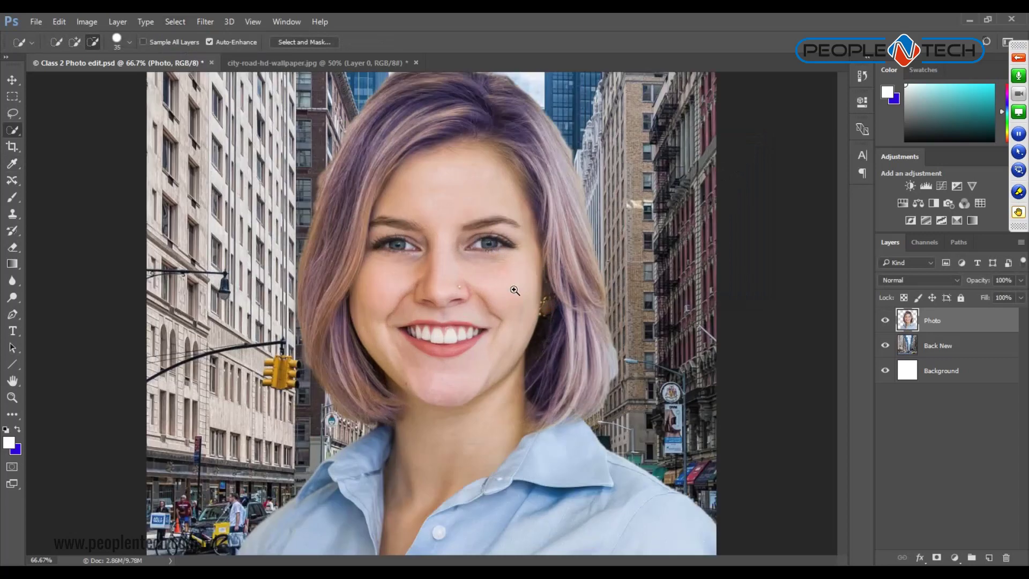
pyautogui.moveTo(578, 248); pyautogui.dragTo(579, 288)
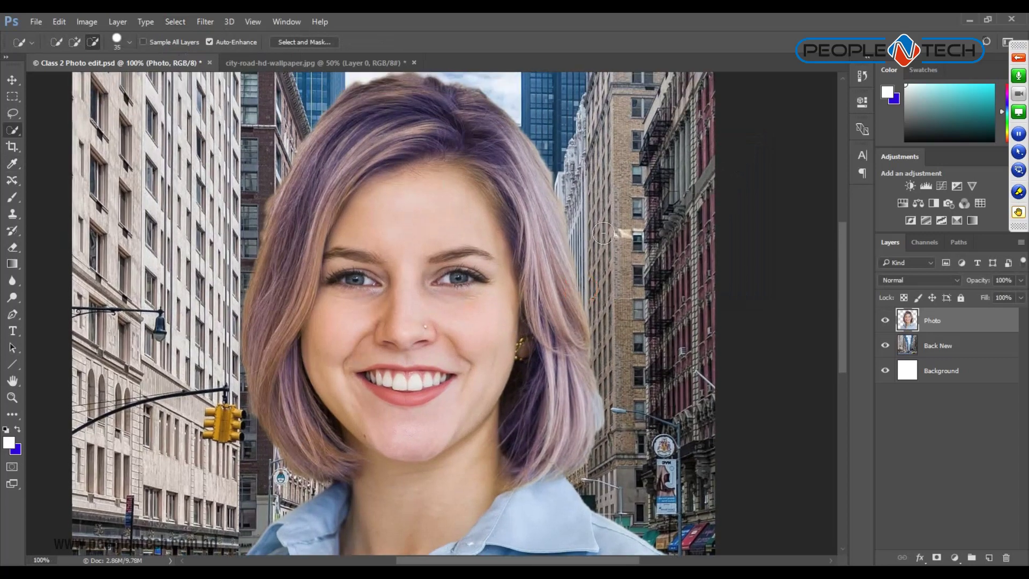
pyautogui.hotkey('ctrl', 'shift', 'd')
pyautogui.hotkey('ctrl', 'z')
pyautogui.hotkey('ctrl', 'z')
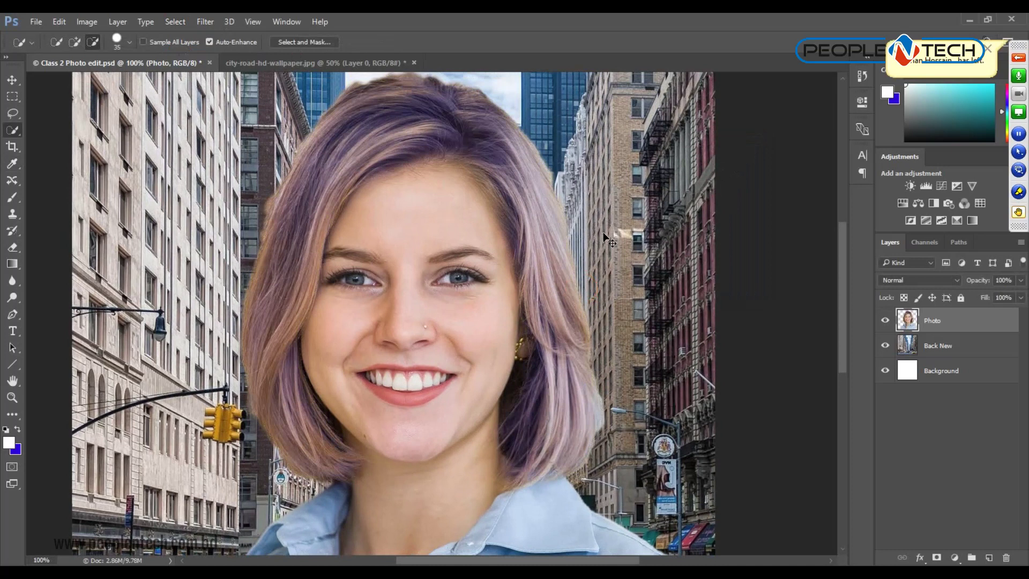
# Zoom around the face and back out to fit the whole photo.
pyautogui.hotkey('ctrl', '-')
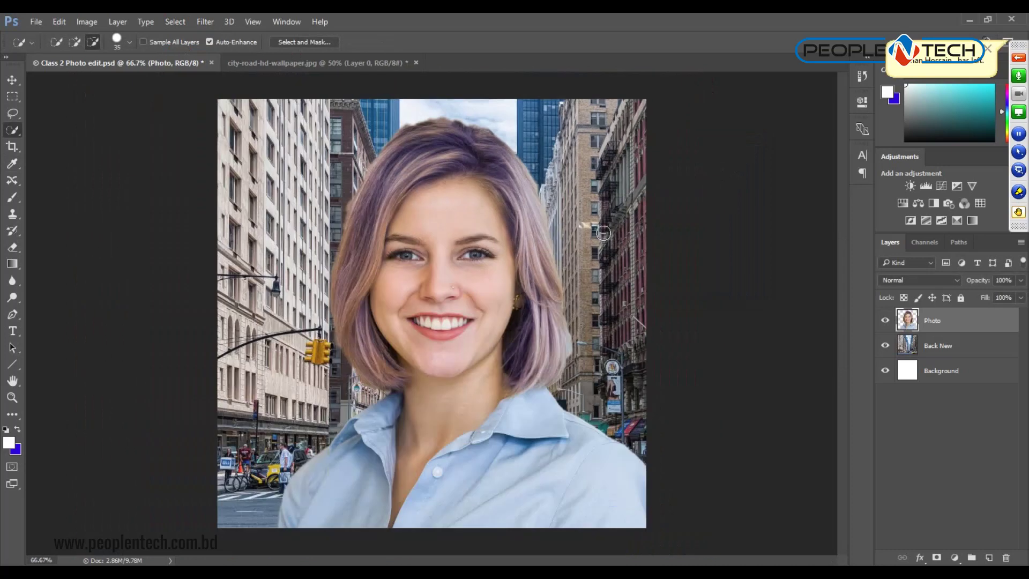
pyautogui.scroll(2, 356, 257)
pyautogui.scroll(1, 356, 257)
pyautogui.scroll(-2, 337, 322)
pyautogui.scroll(-5, 436, 409)
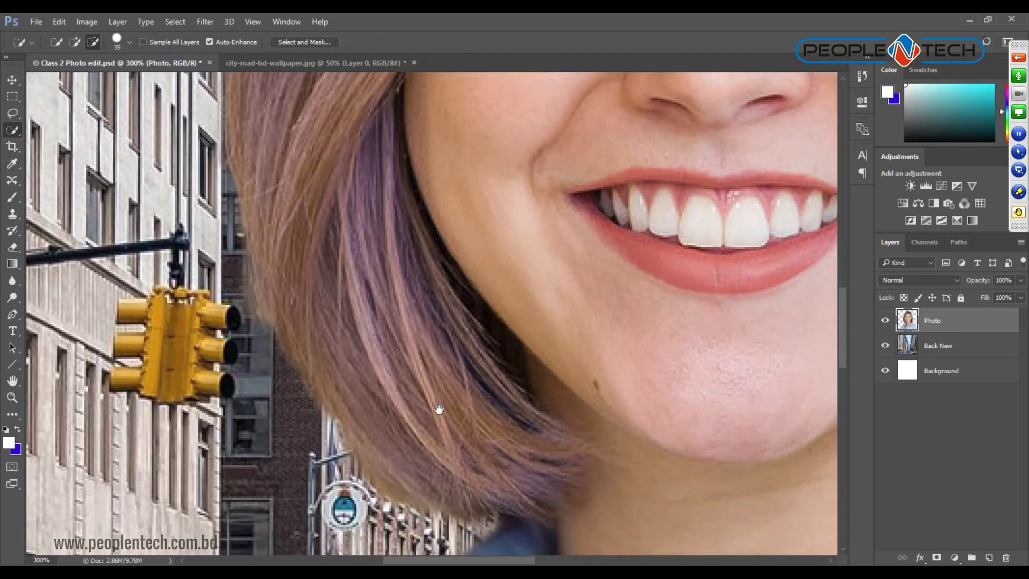
pyautogui.scroll(-3, 384, 337)
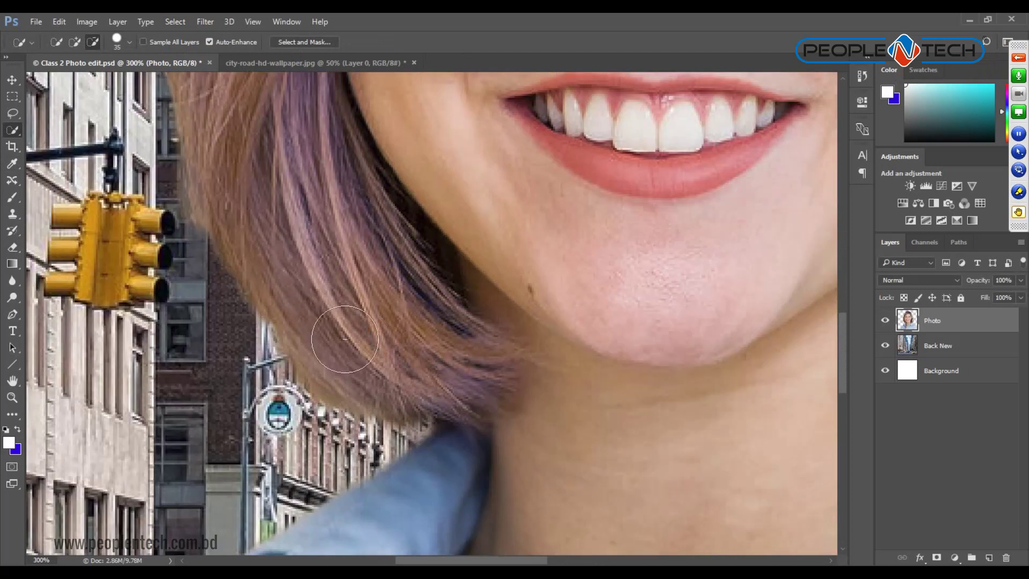
pyautogui.hotkey('ctrl', '-')
pyautogui.hotkey('ctrl', '-')
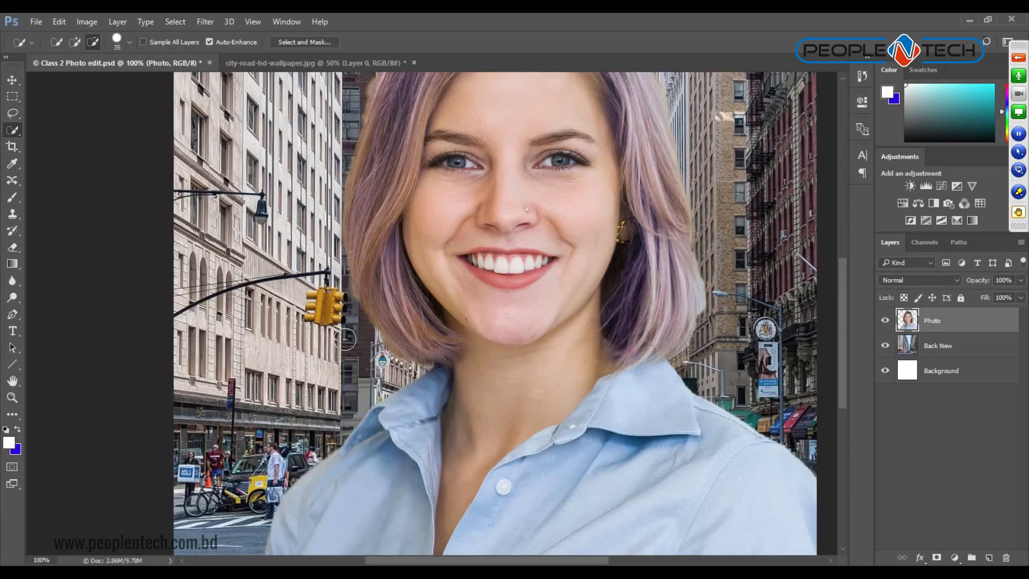
pyautogui.hotkey('ctrl', '-')
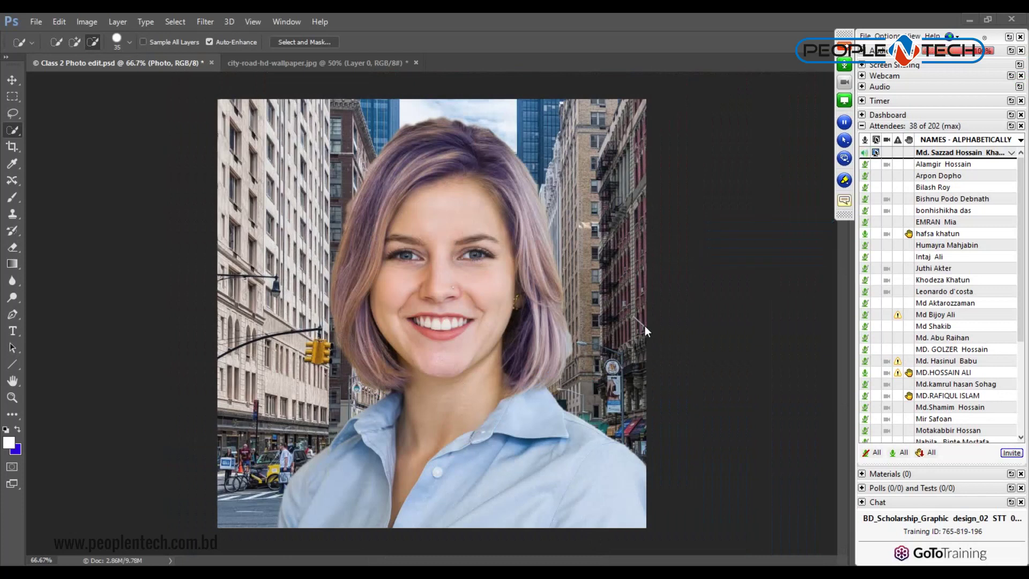
# Cycle through Quick Selection, Magic Wand, Clone Stamp, History Brush and Eraser, ending on the Move Tool.
pyautogui.click(15, 132)
pyautogui.rightClick(14, 131)
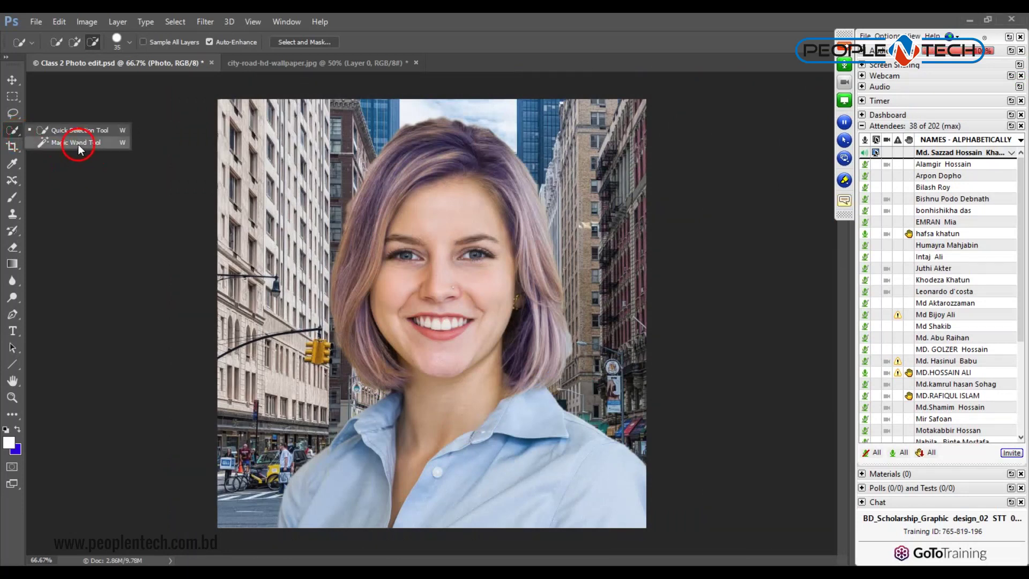
pyautogui.click(78, 143)
pyautogui.rightClick(15, 131)
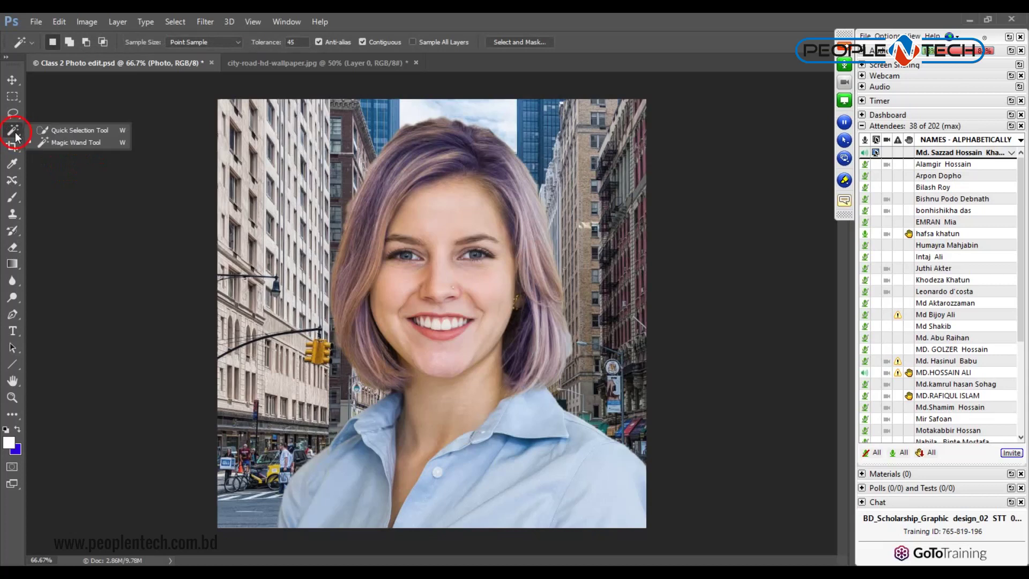
pyautogui.click(64, 133)
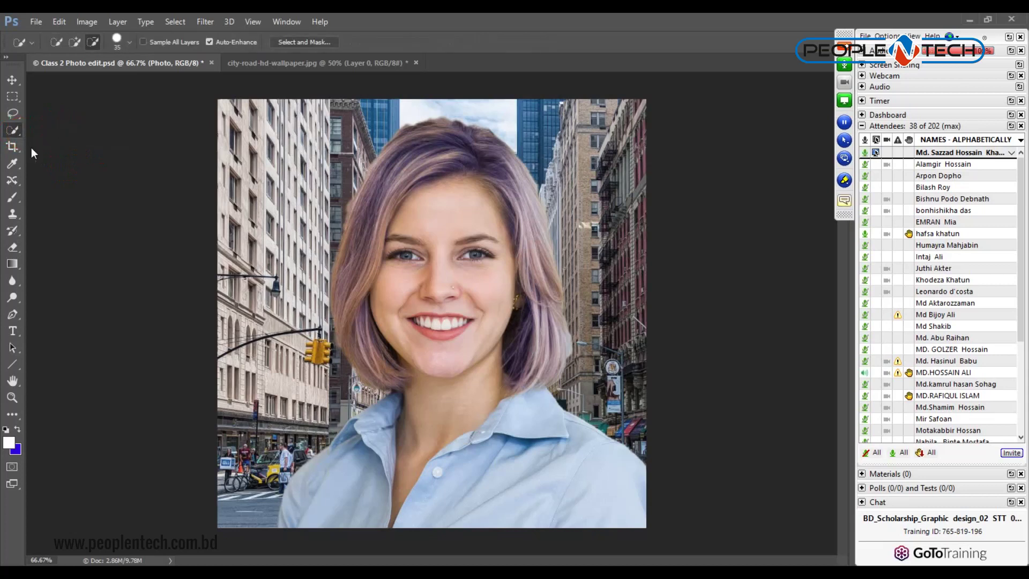
pyautogui.rightClick(13, 130)
pyautogui.click(43, 143)
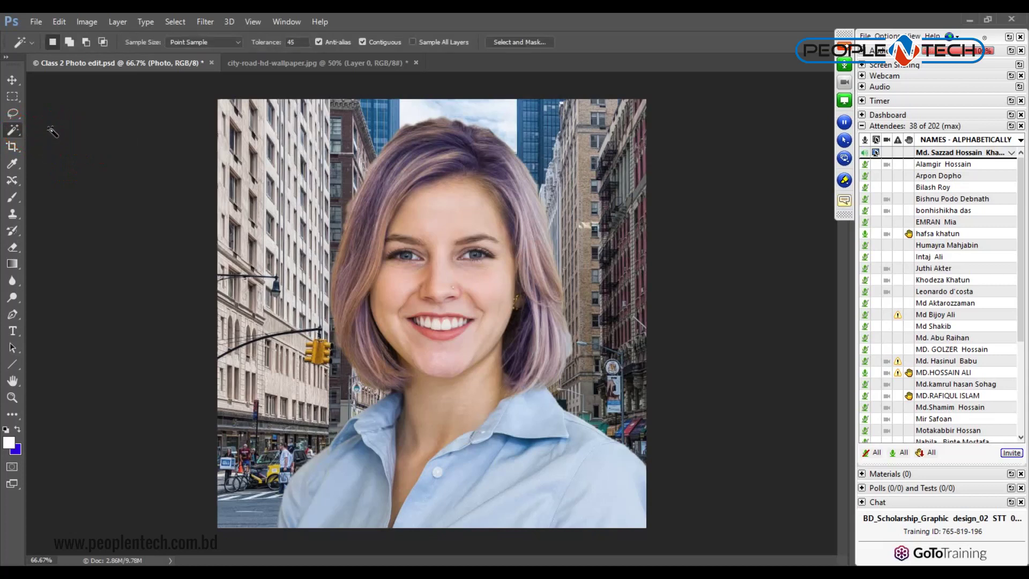
pyautogui.click(13, 215)
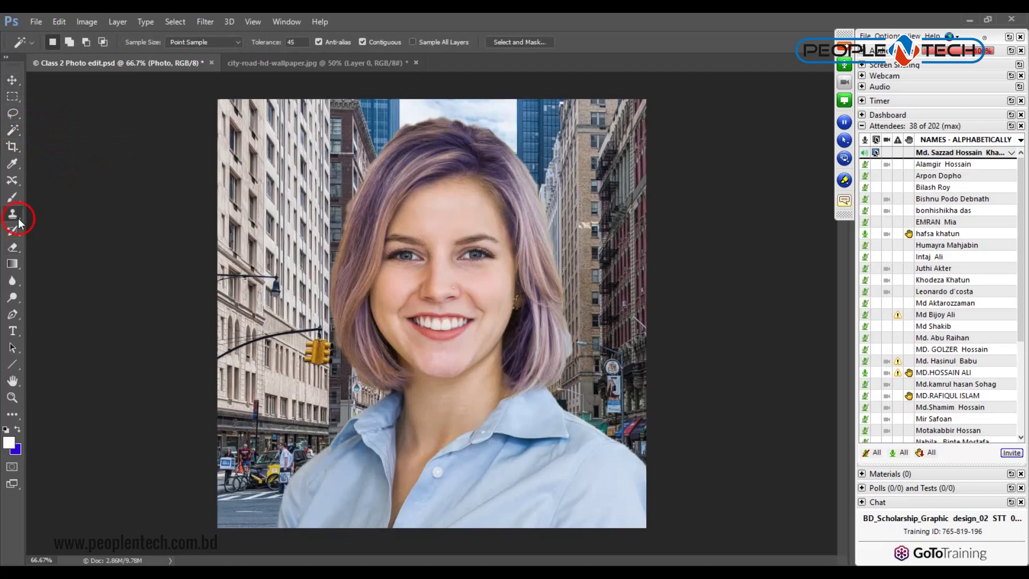
pyautogui.click(21, 232)
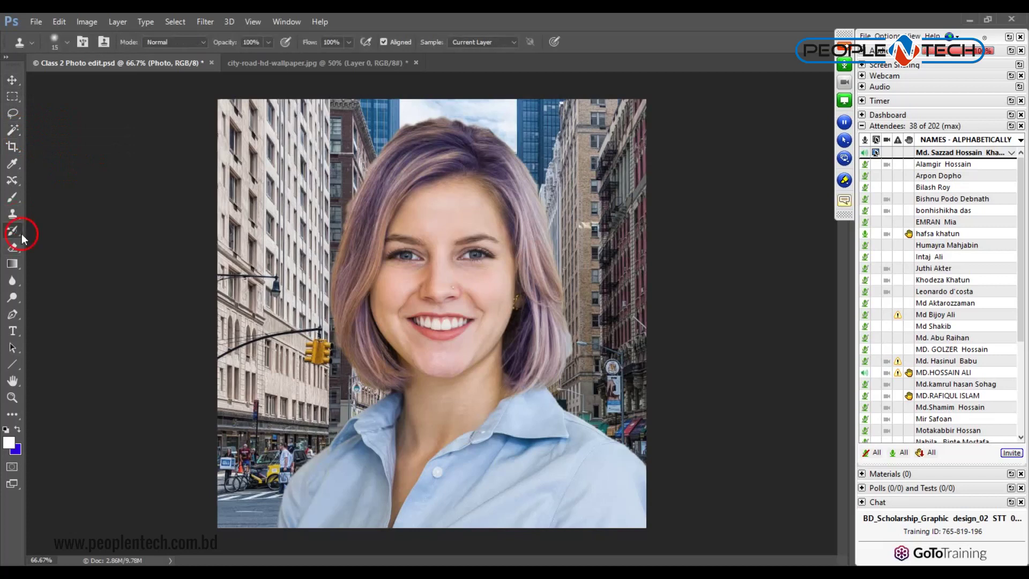
pyautogui.click(23, 250)
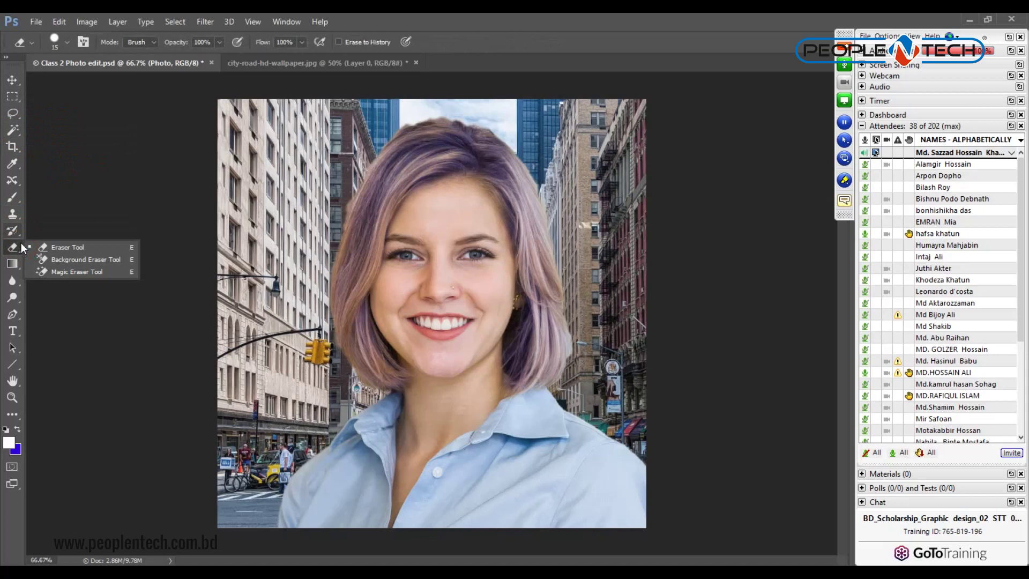
pyautogui.click(13, 80)
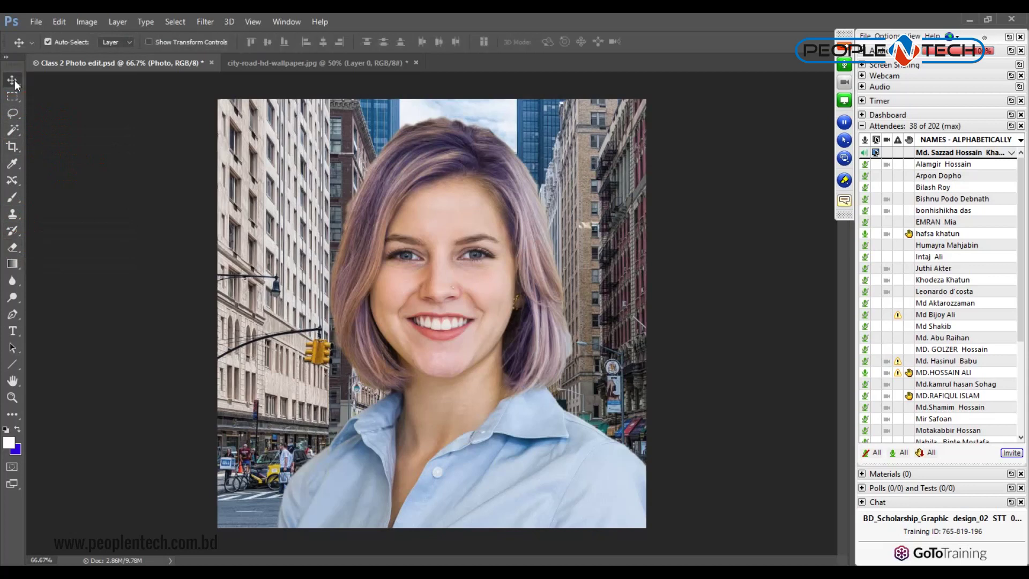
# Zoom to 100% and pan over the woman's face, then fit the photo to the window.
pyautogui.hotkey('ctrl', '+')
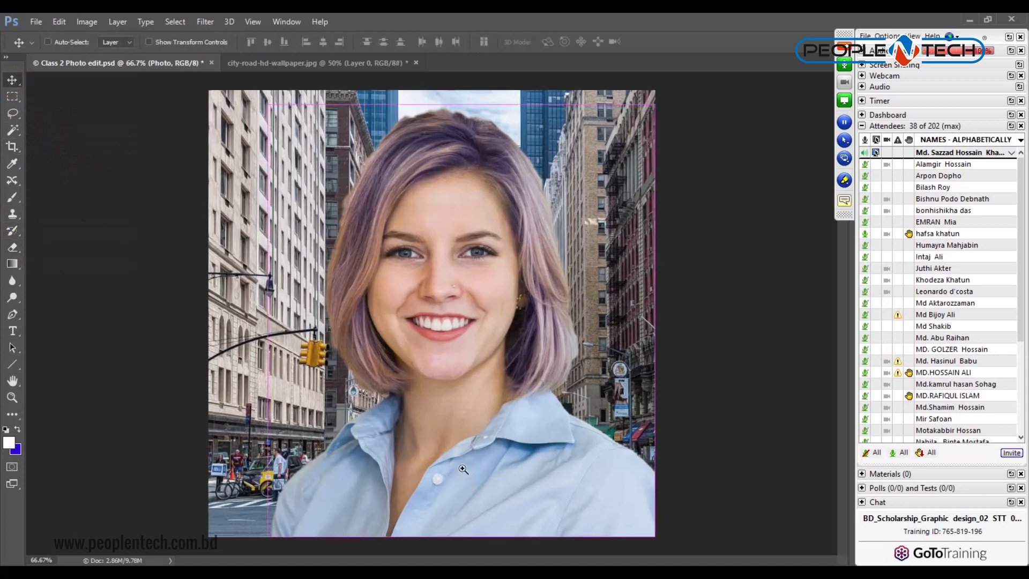
pyautogui.click(463, 469)
pyautogui.moveTo(533, 298)
pyautogui.mouseDown()
pyautogui.moveTo(479, 367)
pyautogui.moveTo(519, 179)
pyautogui.mouseUp()
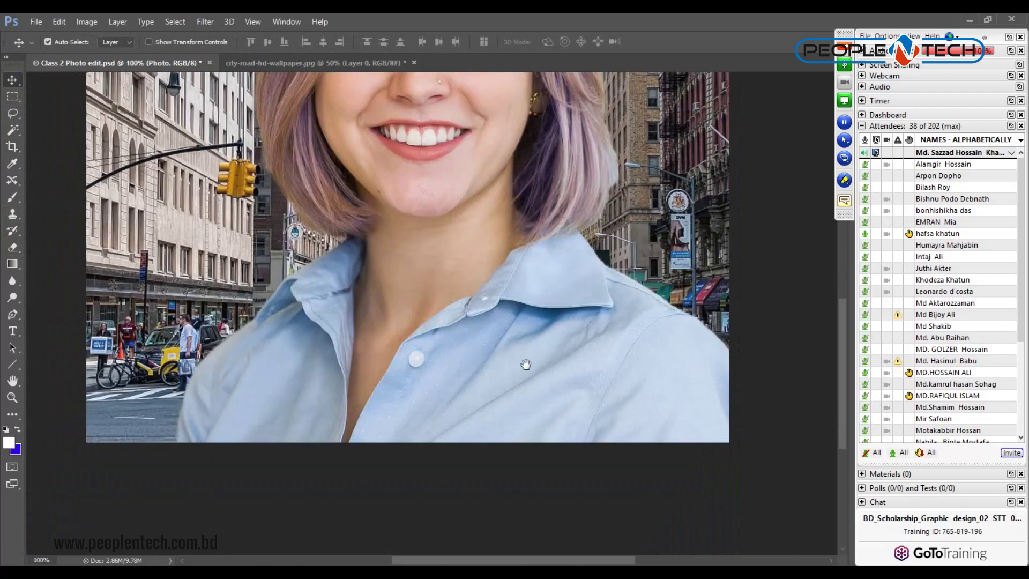
pyautogui.moveTo(524, 257); pyautogui.dragTo(505, 421)
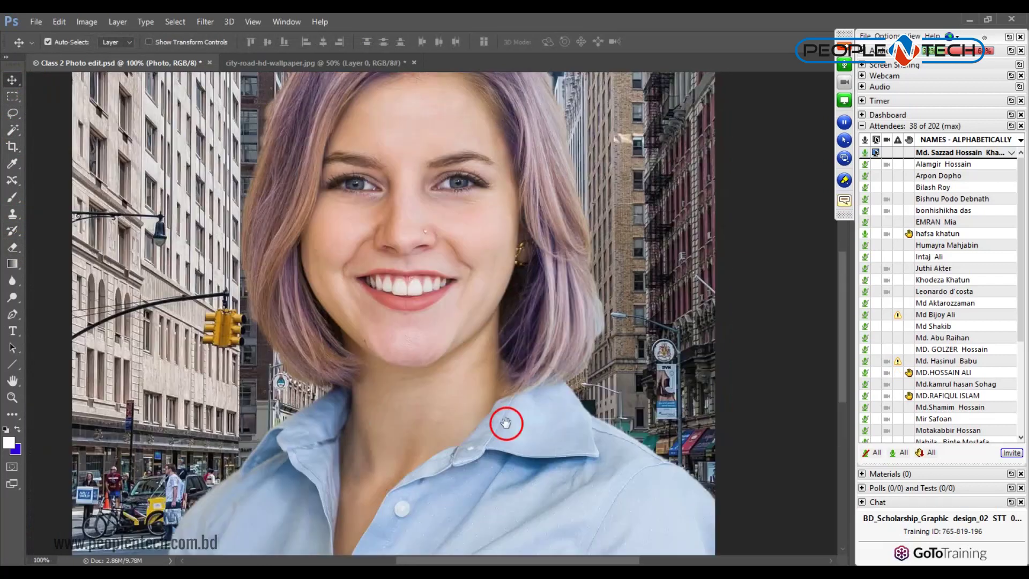
pyautogui.moveTo(478, 196); pyautogui.dragTo(444, 230)
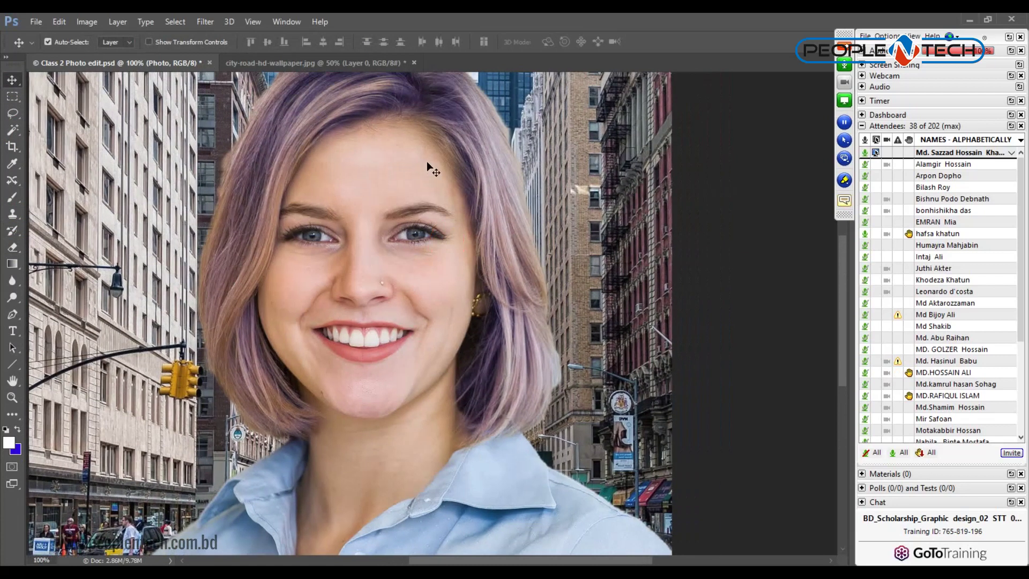
pyautogui.hotkey('ctrl', '-')
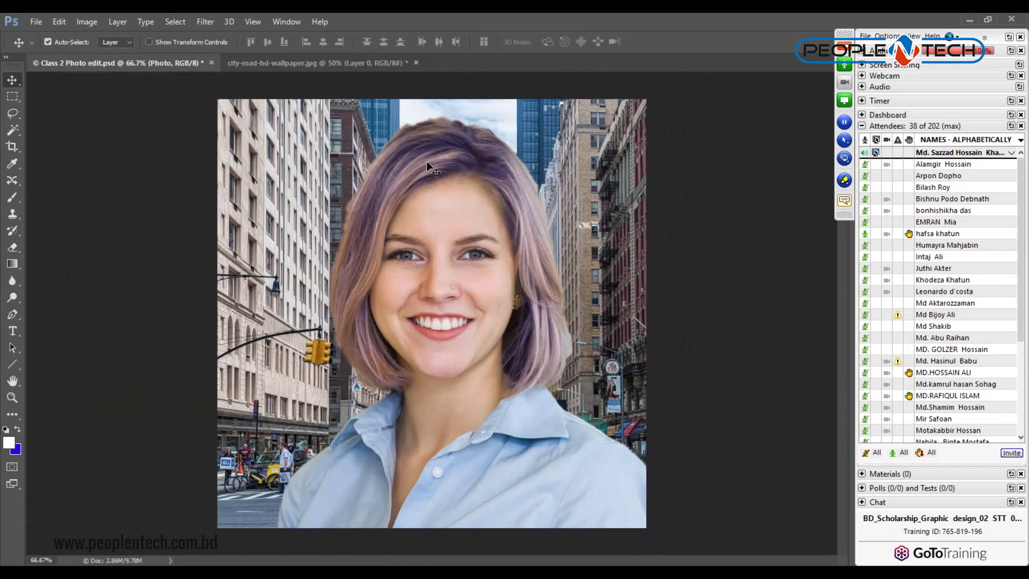
# Save Class 2 Photo edit.psd and switch to the web browser.
pyautogui.press('ctrl')
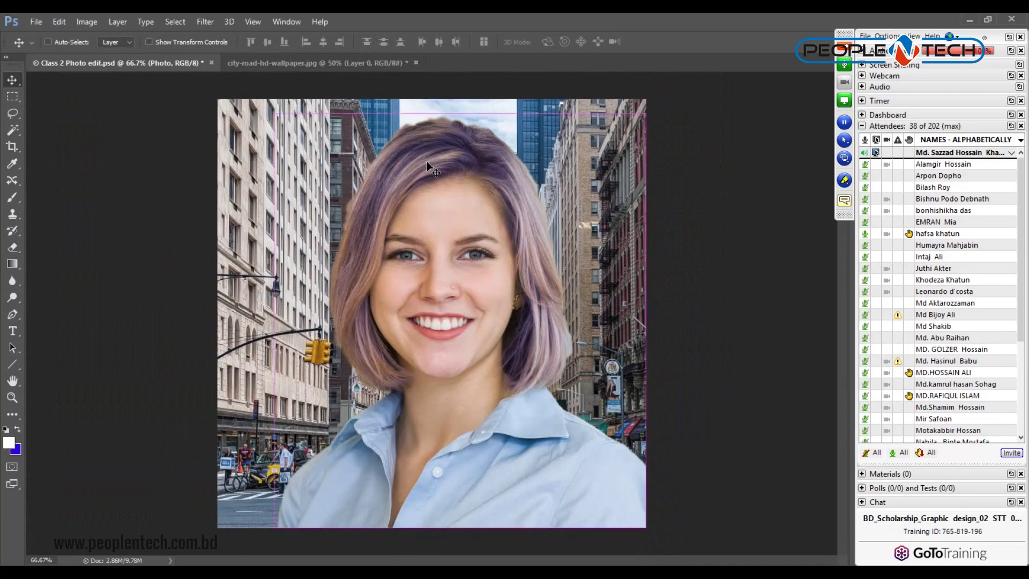
pyautogui.hotkey('ctrl', 's')
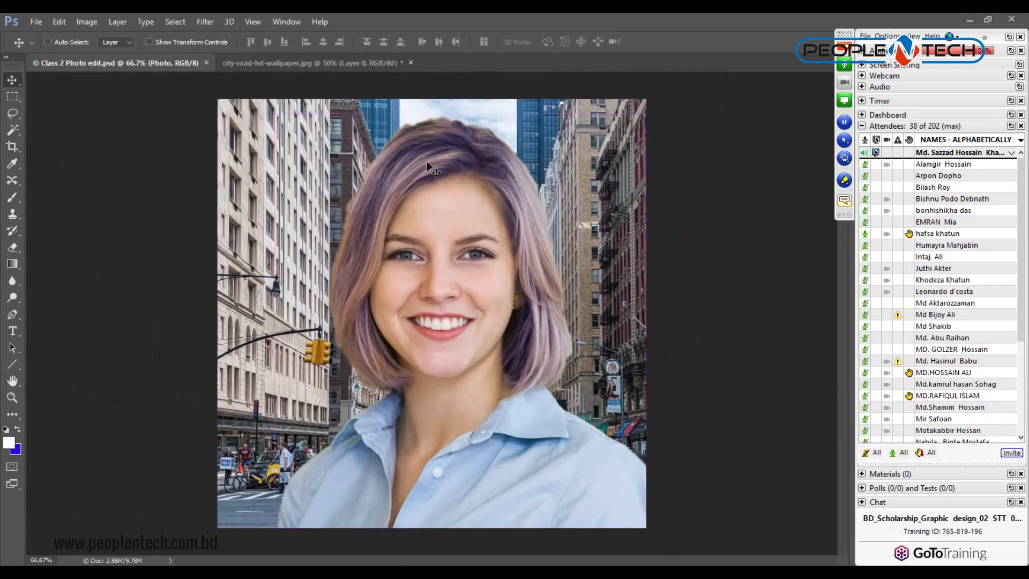
pyautogui.hotkey('alt', 'Tab')
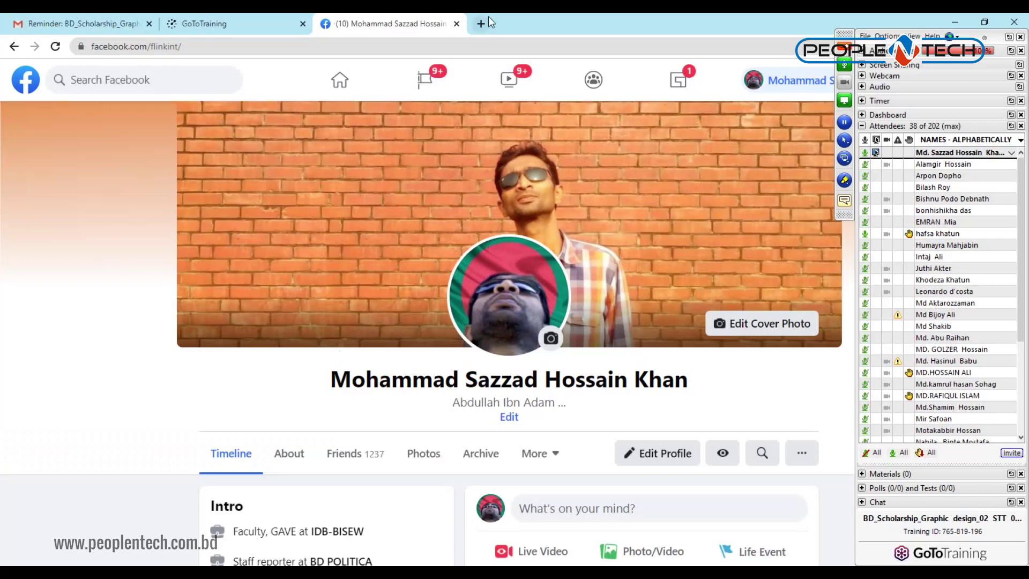
# In a new tab, search Google Images for 'nature photo'.
pyautogui.hotkey('ctrl', 't')
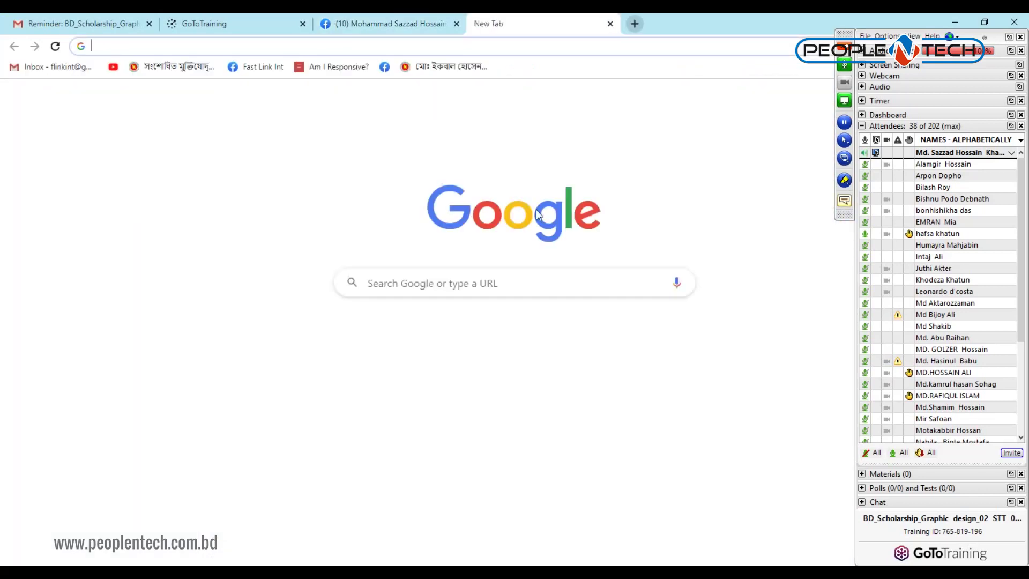
pyautogui.click(526, 275)
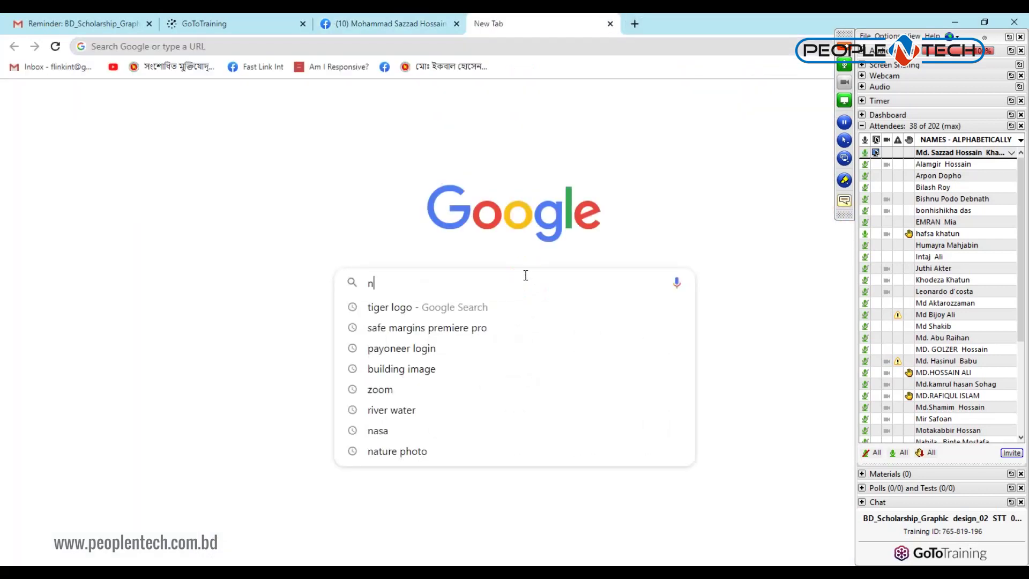
pyautogui.write('nature')
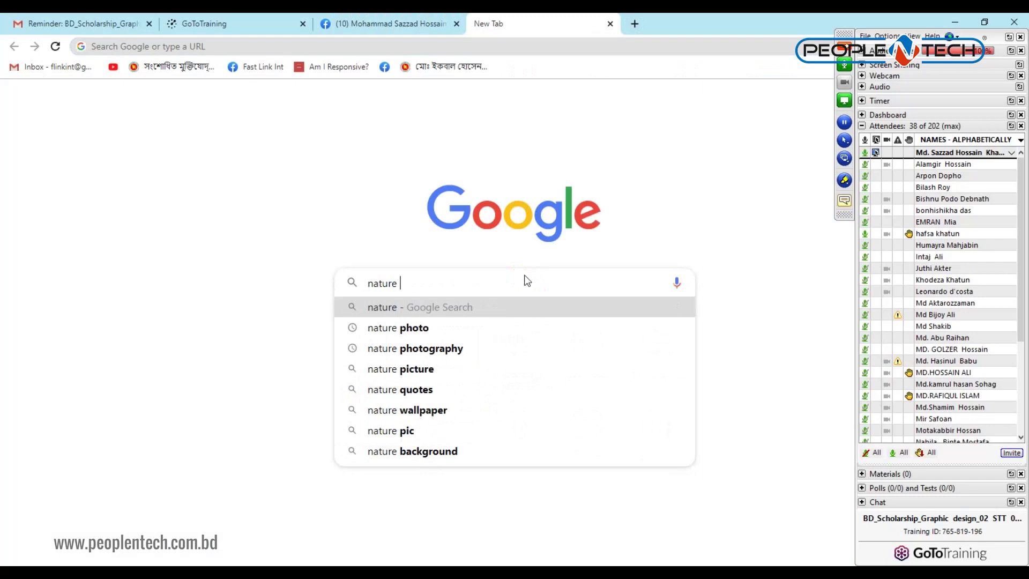
pyautogui.click(409, 326)
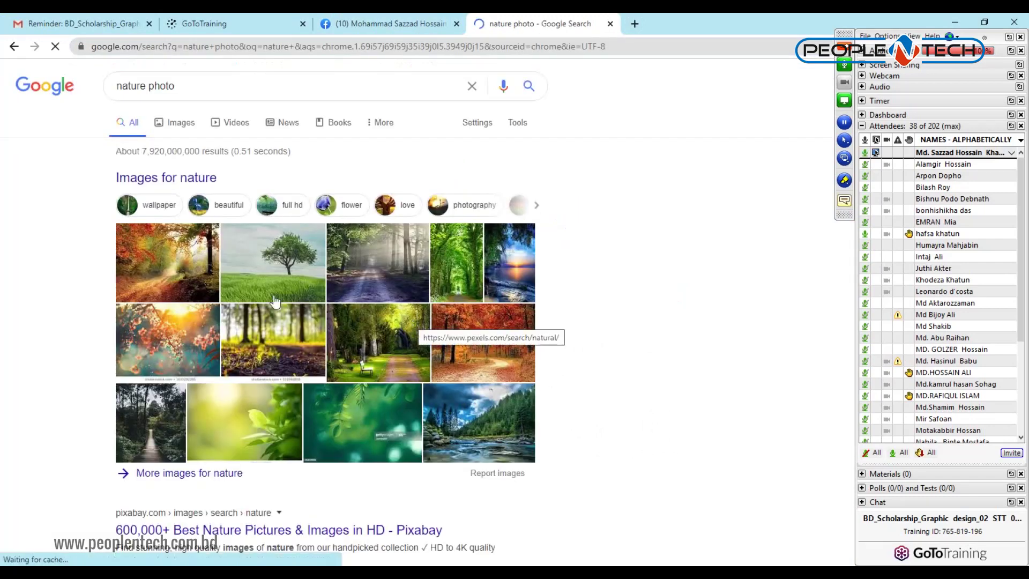
pyautogui.click(183, 127)
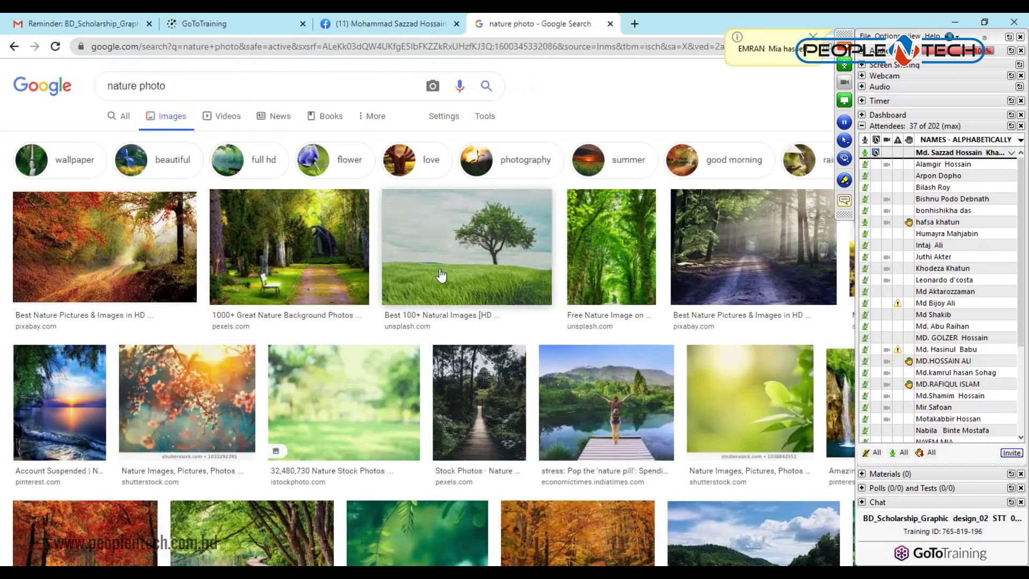
# Scroll through the landscape image results and select the word 'photo' in the query.
pyautogui.scroll(-10, 436, 352)
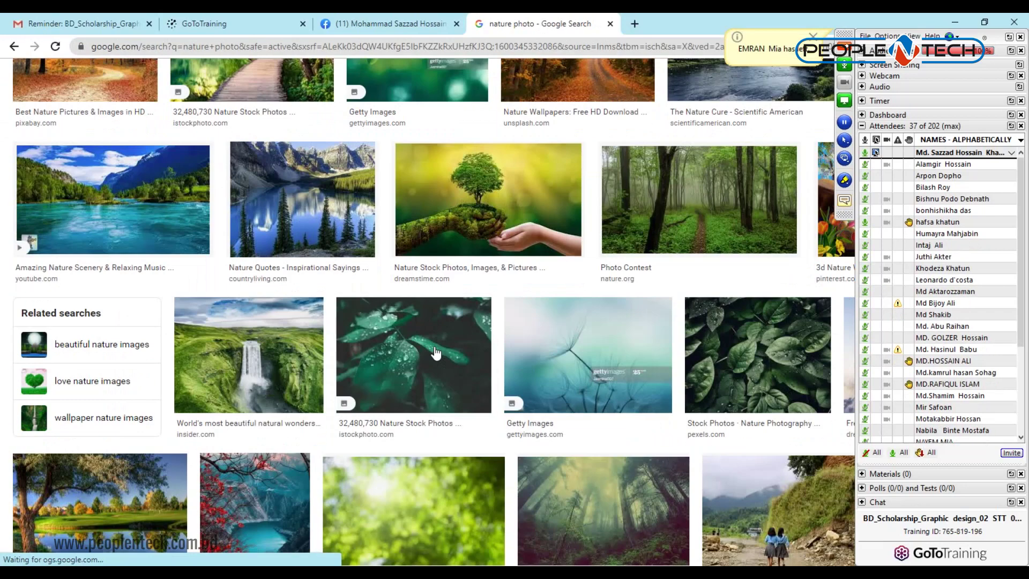
pyautogui.scroll(-10, 436, 352)
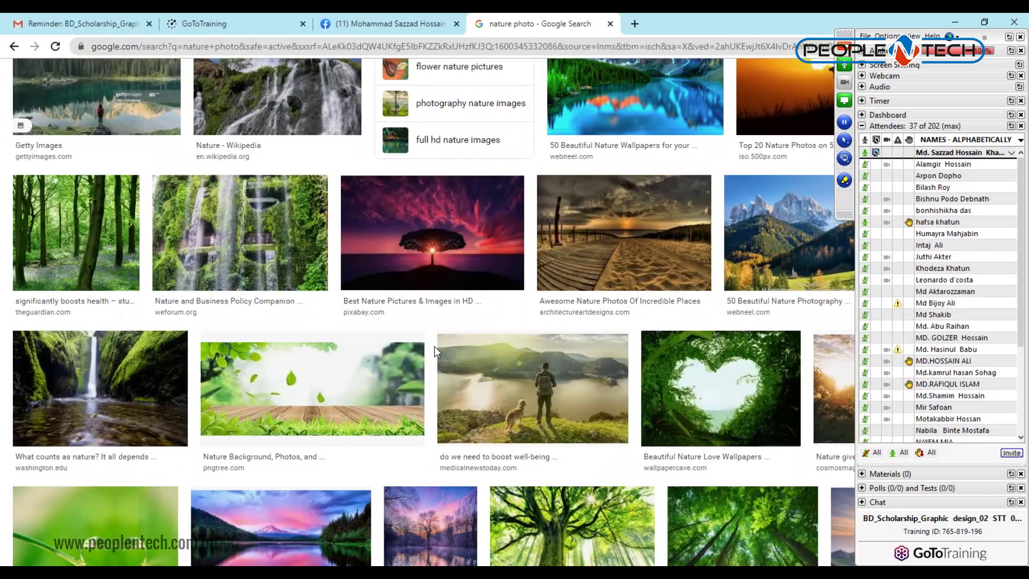
pyautogui.scroll(-10, 435, 351)
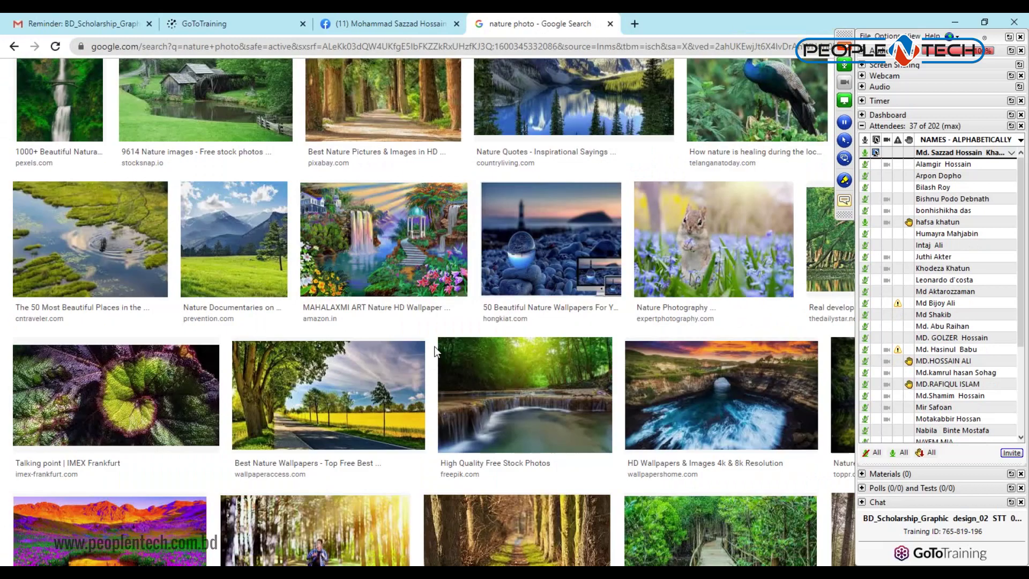
pyautogui.scroll(-10, 434, 351)
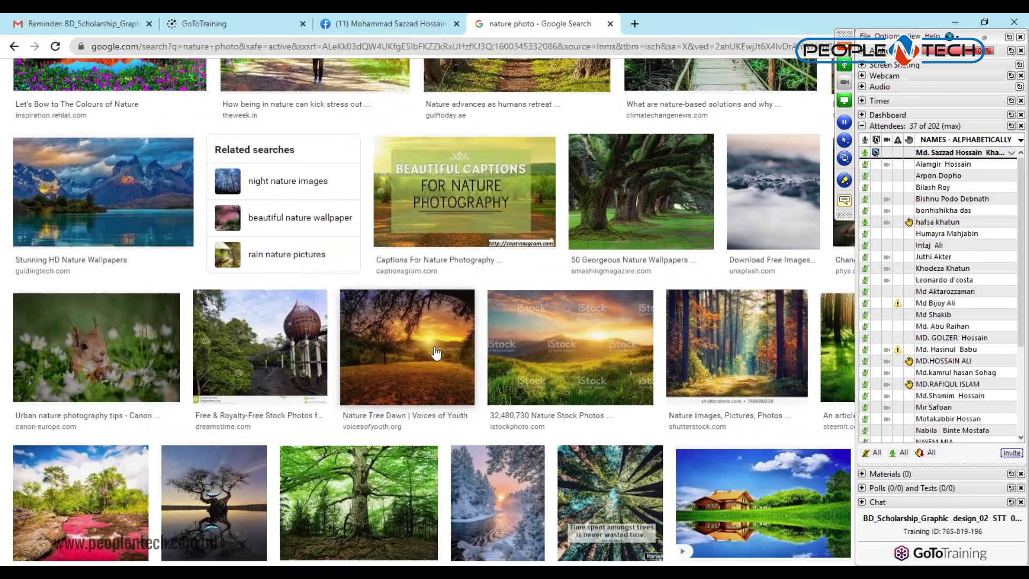
pyautogui.scroll(-10, 436, 352)
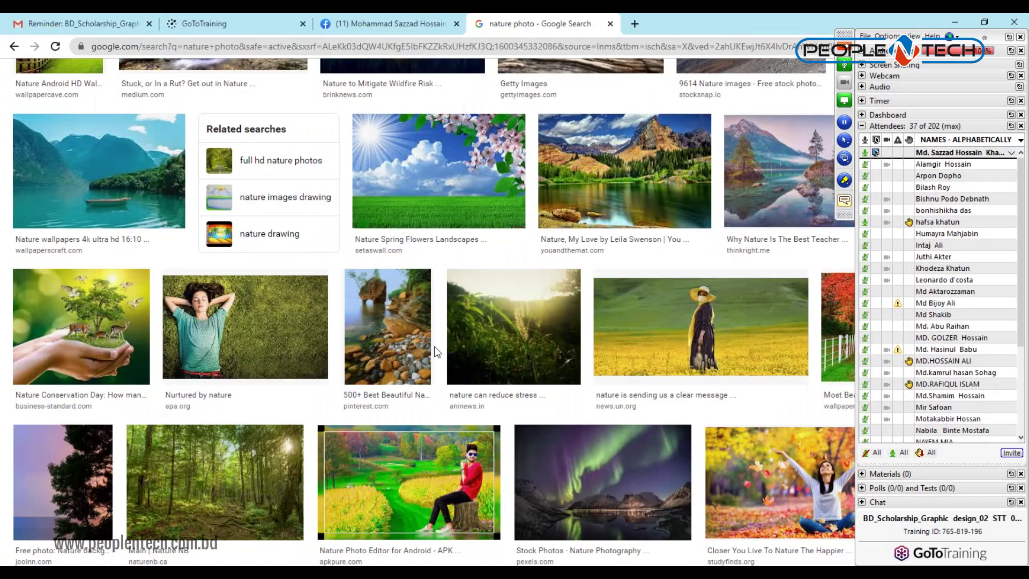
pyautogui.scroll(-10, 436, 353)
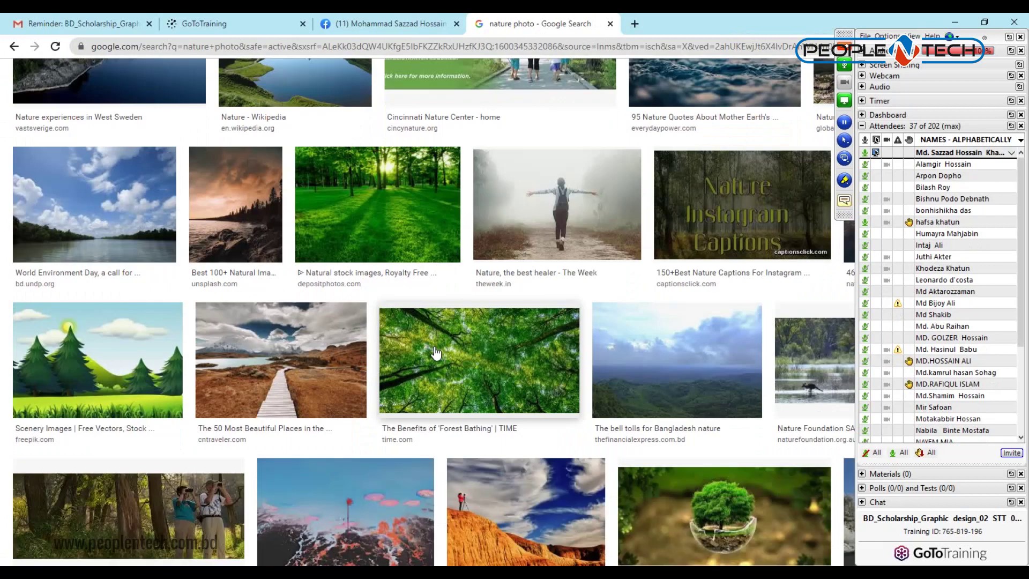
pyautogui.scroll(-5, 436, 352)
pyautogui.scroll(-5, 436, 352)
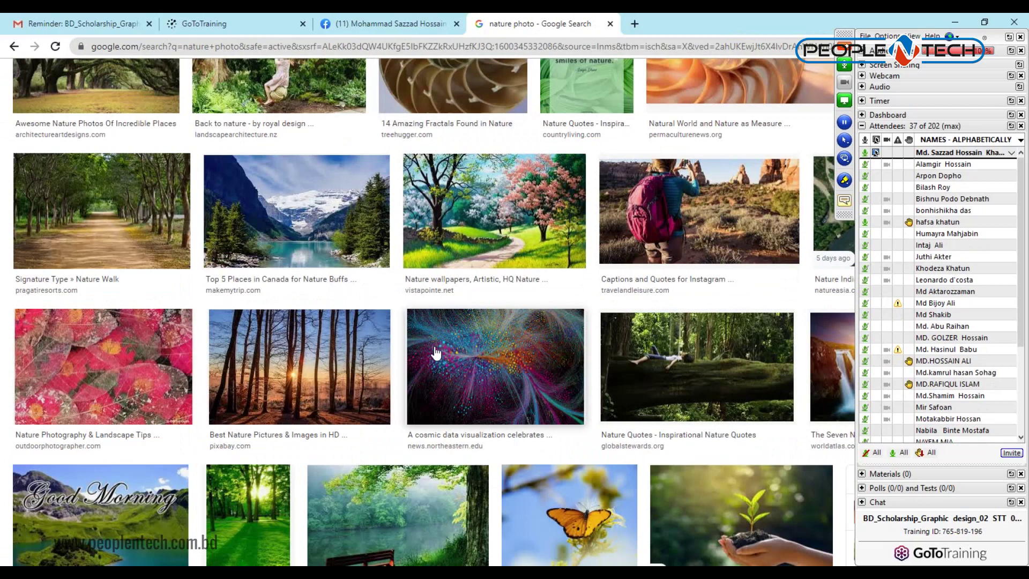
pyautogui.scroll(-5, 436, 352)
pyautogui.scroll(-7, 436, 352)
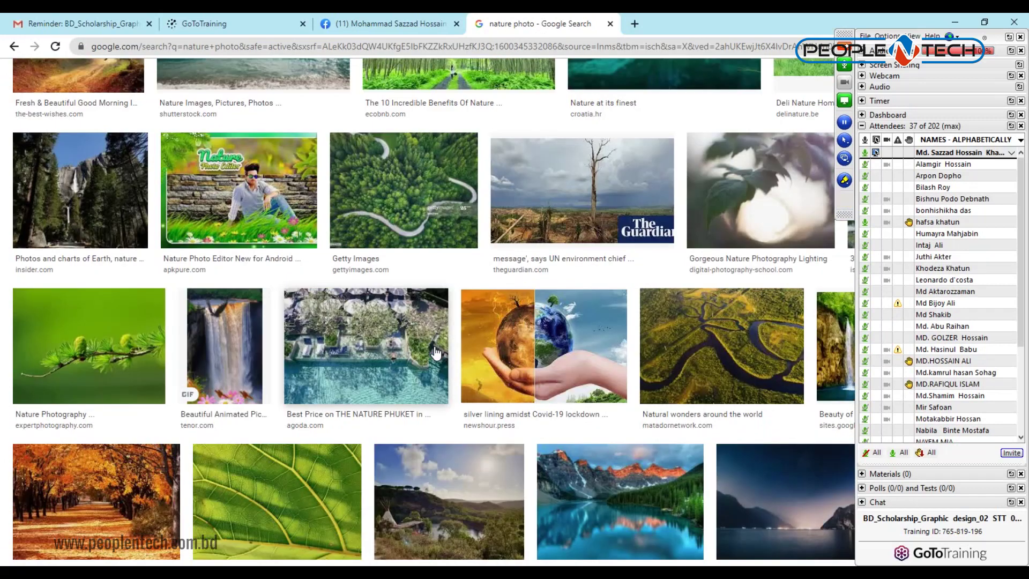
pyautogui.scroll(-2, 436, 352)
pyautogui.scroll(-10, 436, 352)
pyautogui.scroll(10, 436, 352)
pyautogui.scroll(-5, 435, 352)
pyautogui.scroll(-5, 435, 352)
pyautogui.scroll(-5, 436, 352)
pyautogui.scroll(-5, 436, 352)
pyautogui.scroll(-5, 436, 352)
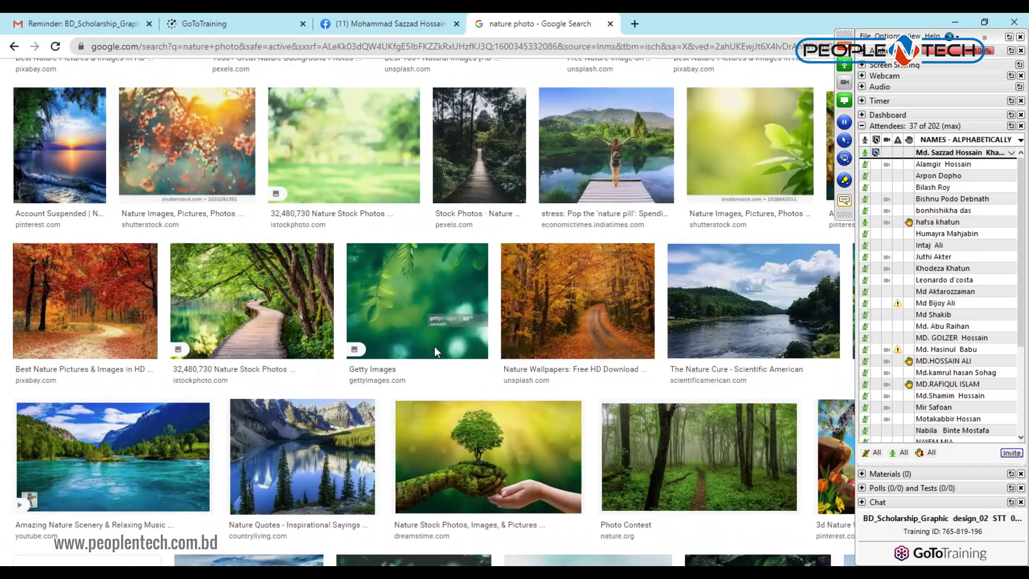
pyautogui.scroll(5, 434, 346)
pyautogui.doubleClick(188, 86)
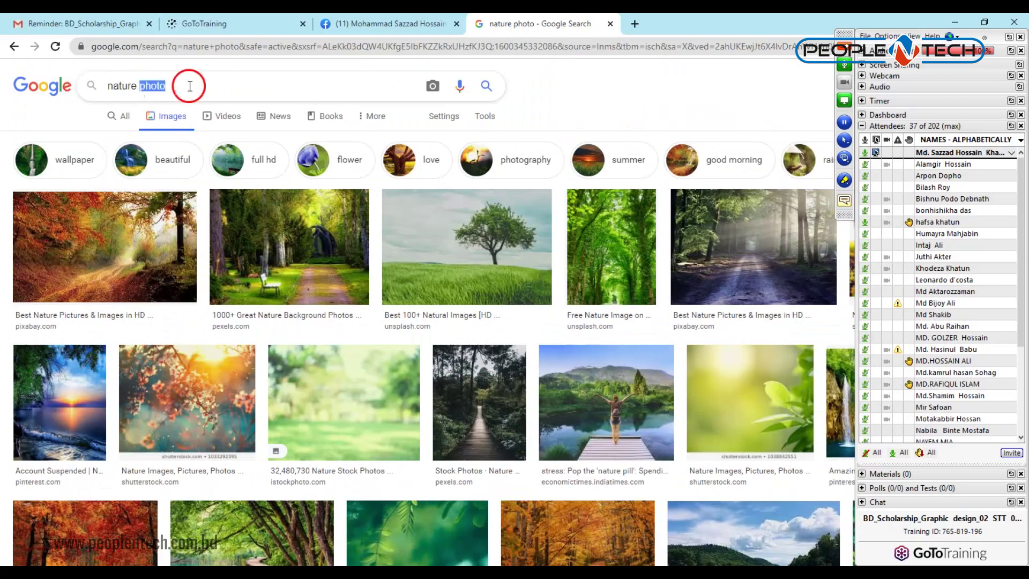
# Search Google Images for 'nature green grass', then refine it to 'nature green field'.
pyautogui.write('g')
pyautogui.write('reen grass')
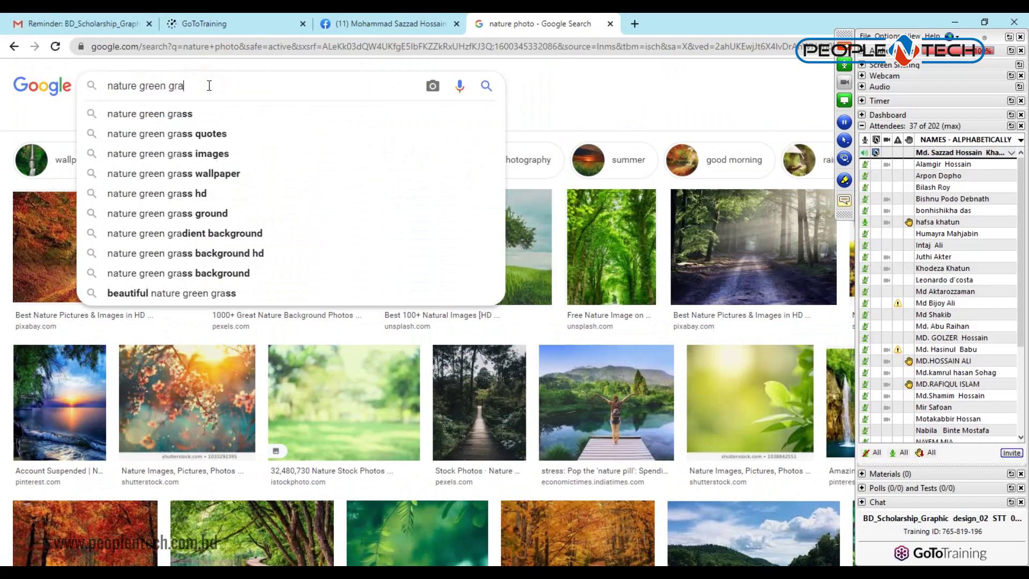
pyautogui.press('Return')
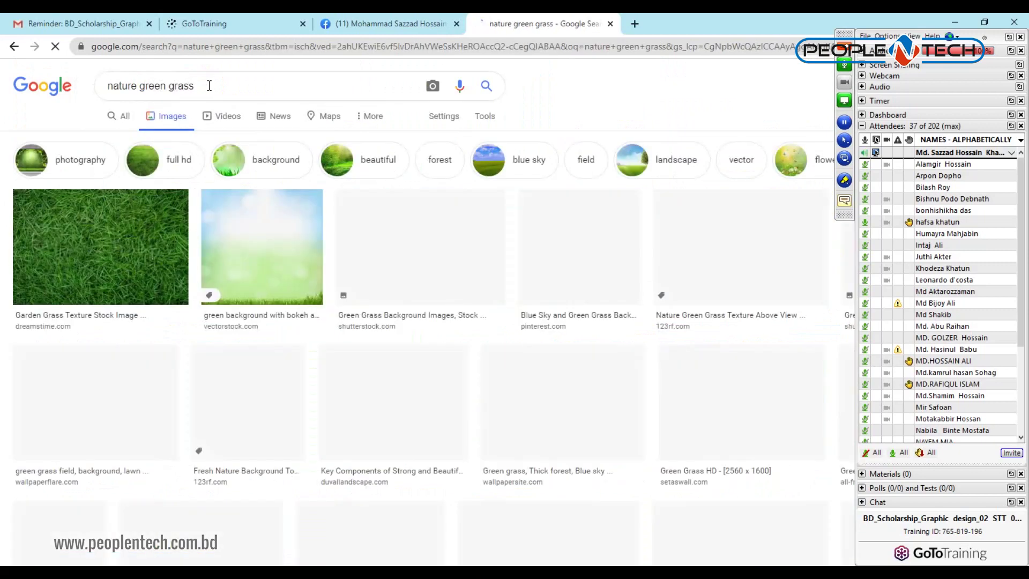
pyautogui.scroll(-5, 585, 333)
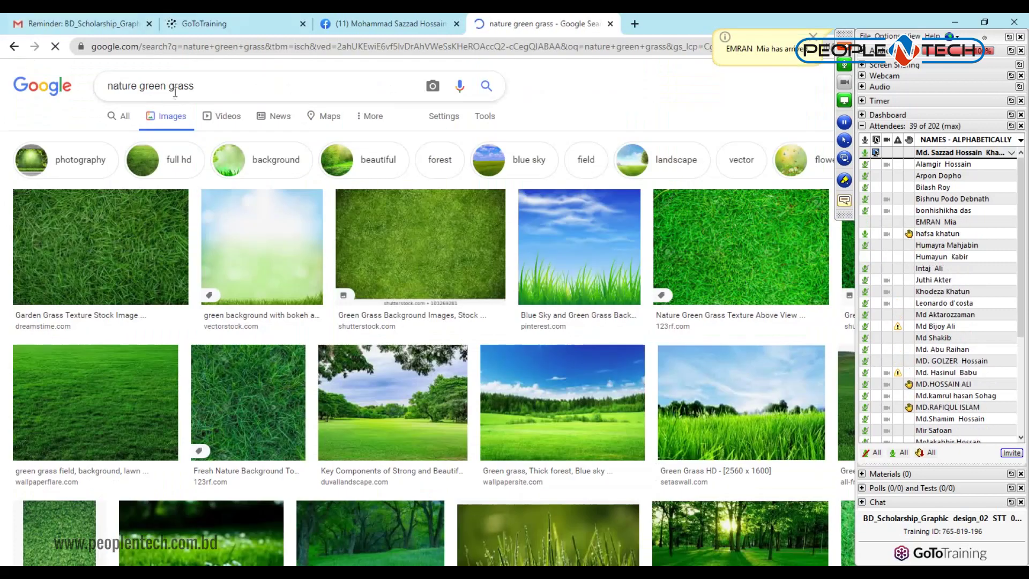
pyautogui.moveTo(159, 87); pyautogui.dragTo(233, 97)
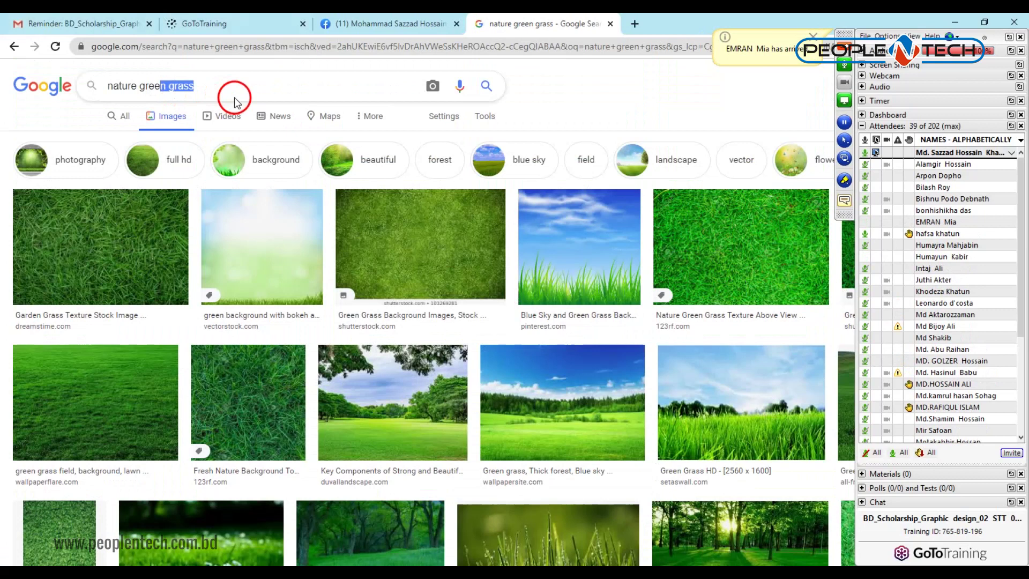
pyautogui.press('BackSpace')
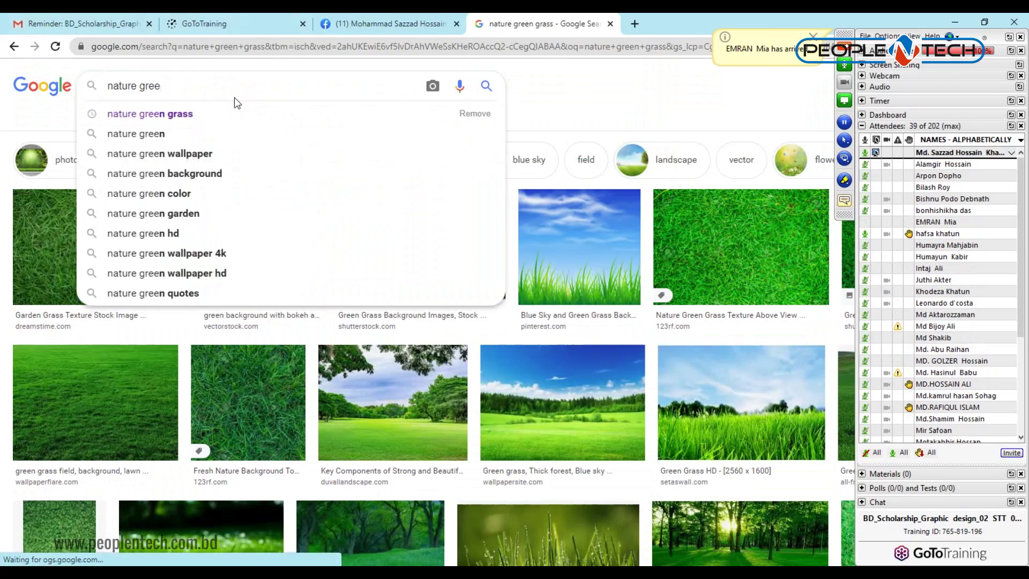
pyautogui.write('n fie')
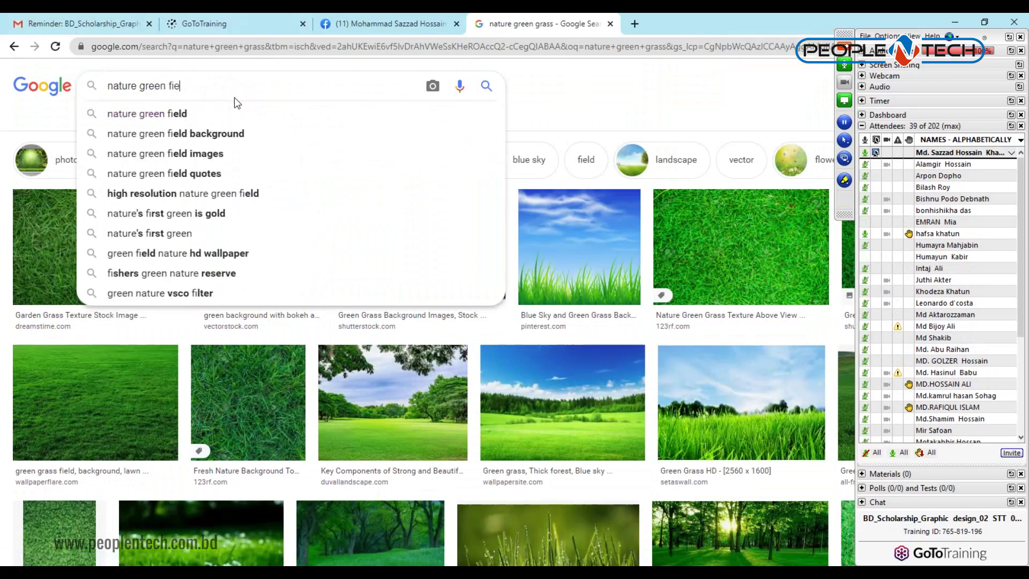
pyautogui.write('ld')
pyautogui.press('Return')
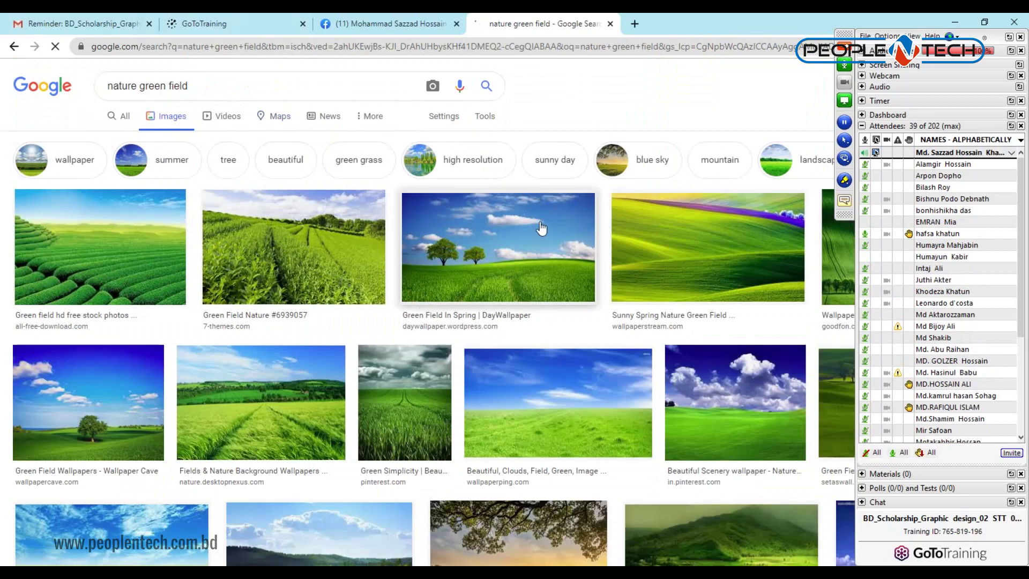
# Preview several field images, then open the EcoGreen | DayWallpaper hillside image's context menu.
pyautogui.click(541, 228)
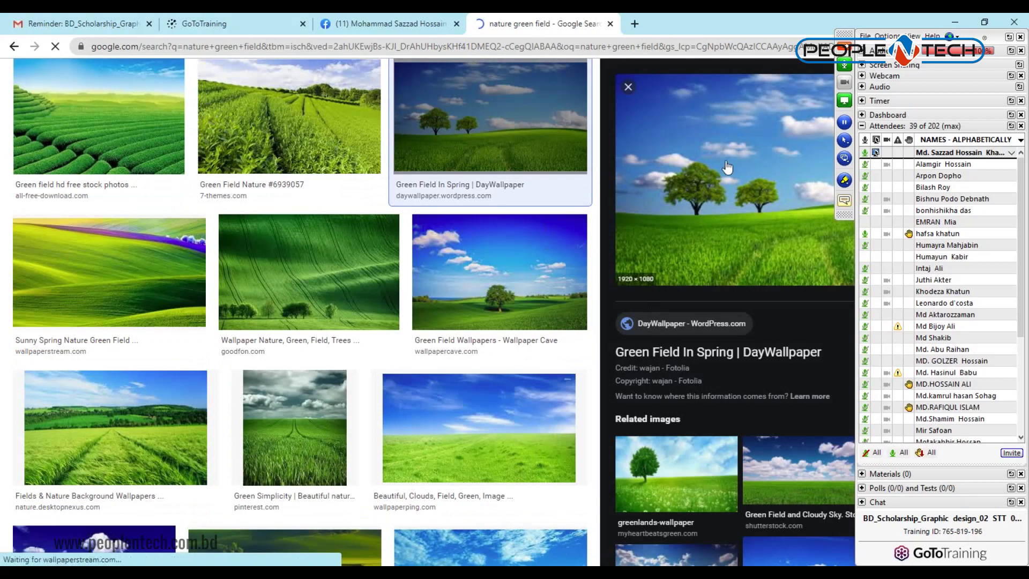
pyautogui.click(699, 467)
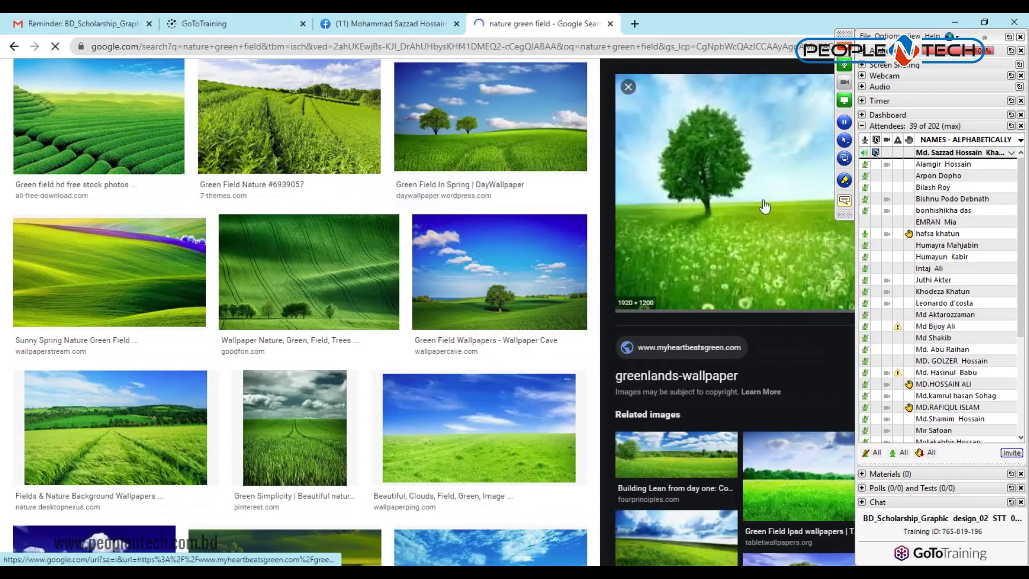
pyautogui.click(493, 114)
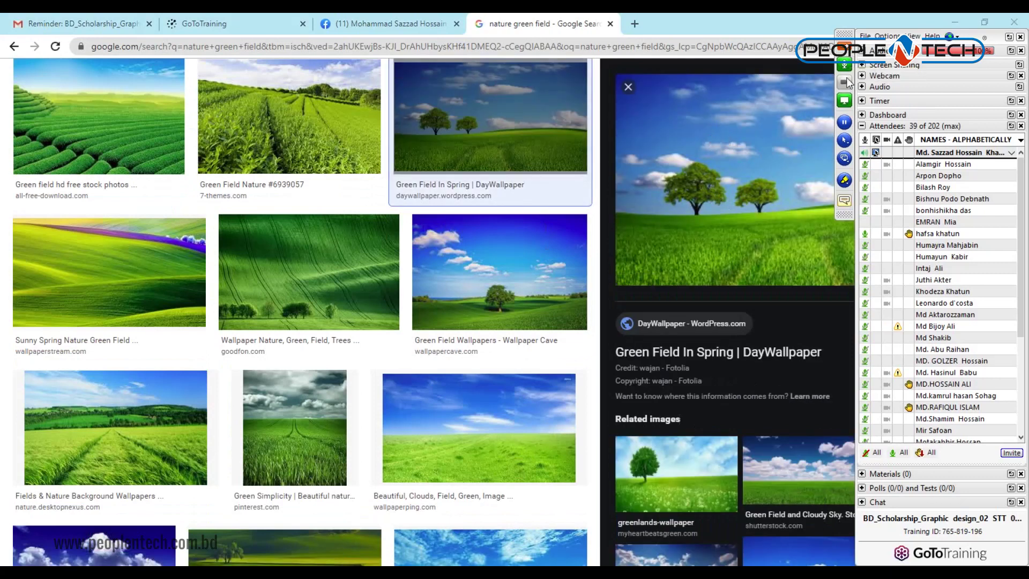
pyautogui.click(845, 47)
pyautogui.moveTo(803, 179)
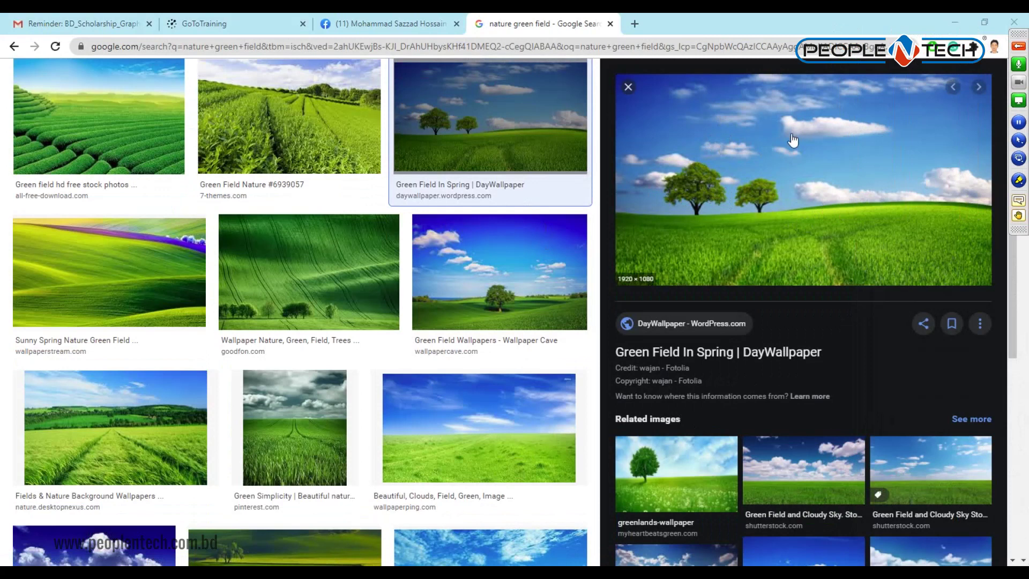
pyautogui.scroll(-5, 759, 300)
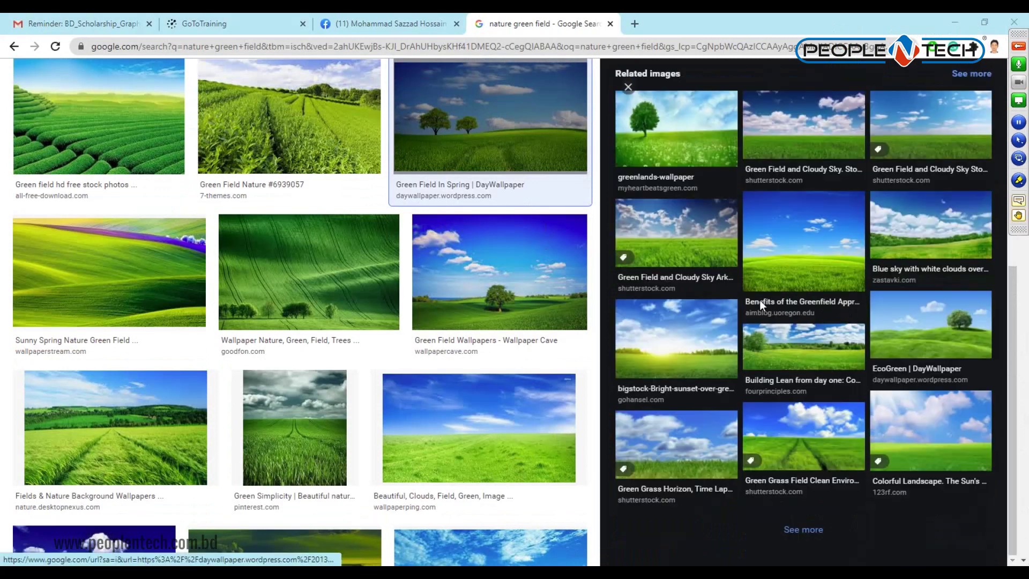
pyautogui.click(945, 331)
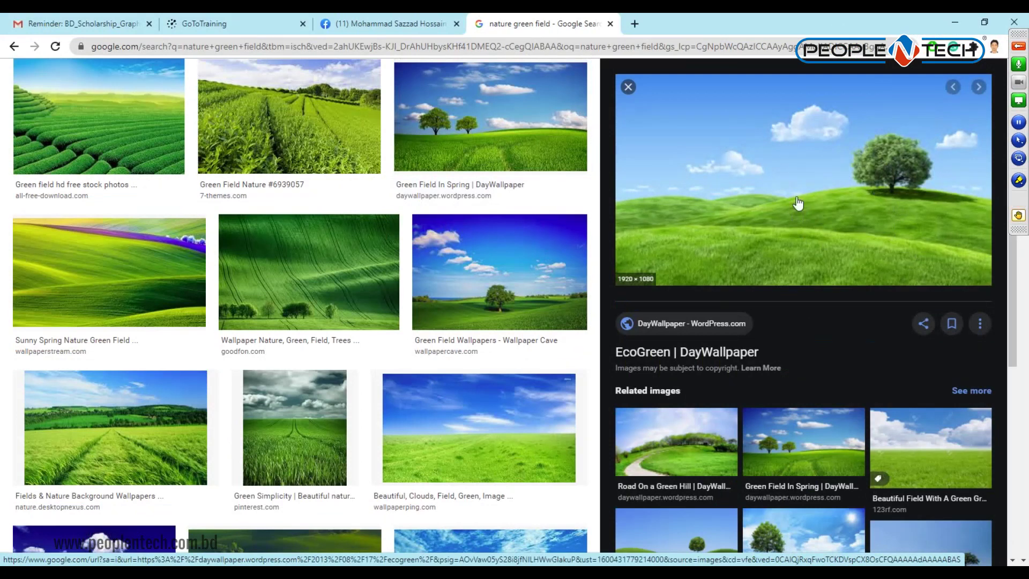
pyautogui.rightClick(739, 134)
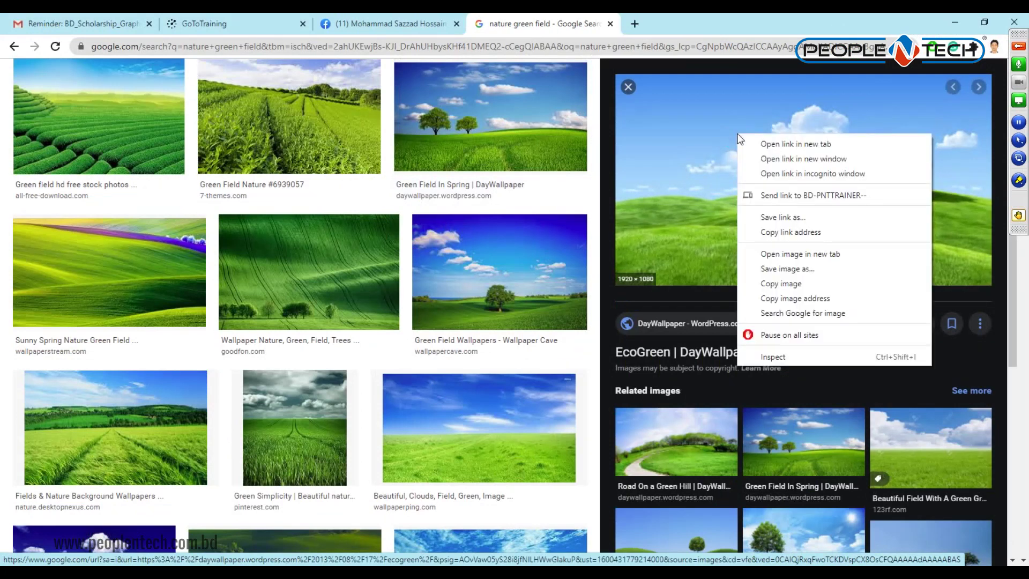
# Save the previewed hillside image as ecogreen.jpg and close the earlier photos without saving.
pyautogui.click(799, 272)
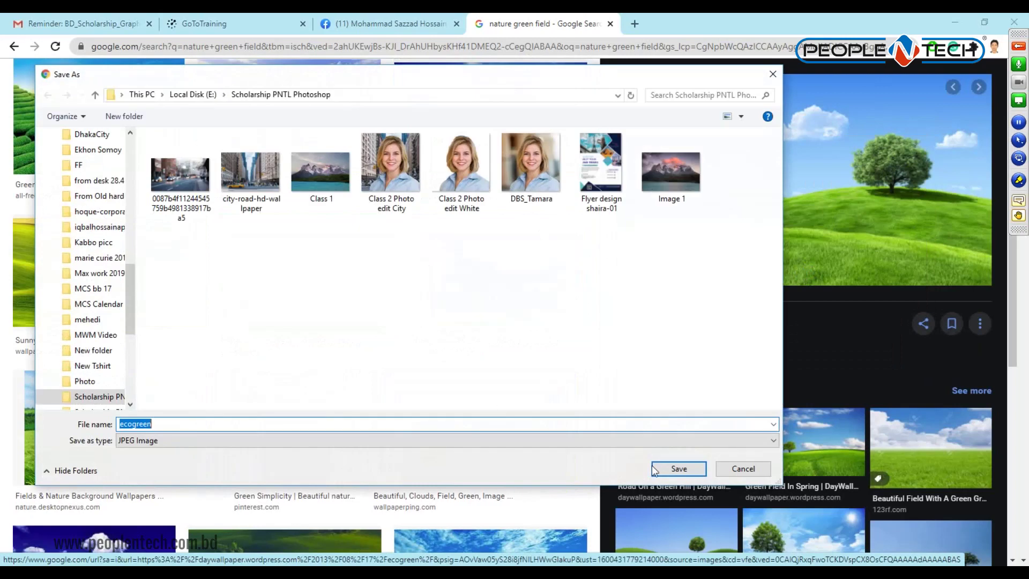
pyautogui.click(656, 470)
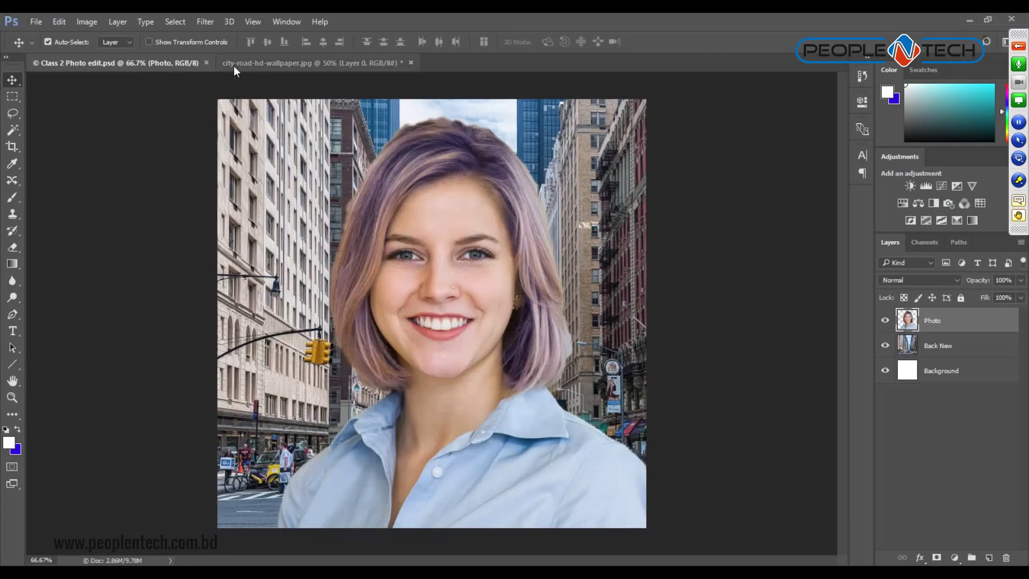
pyautogui.click(206, 61)
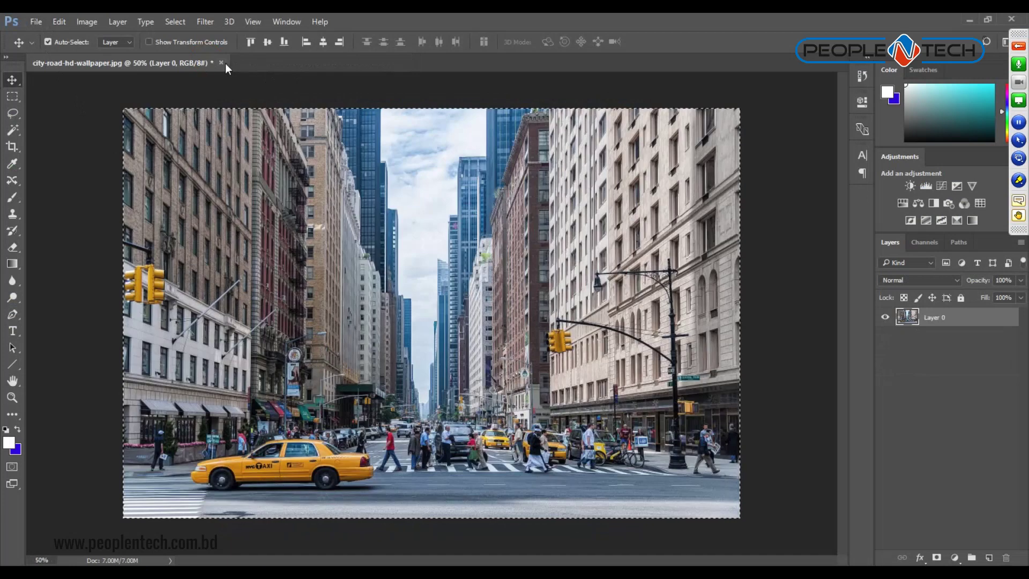
pyautogui.click(221, 63)
pyautogui.click(465, 222)
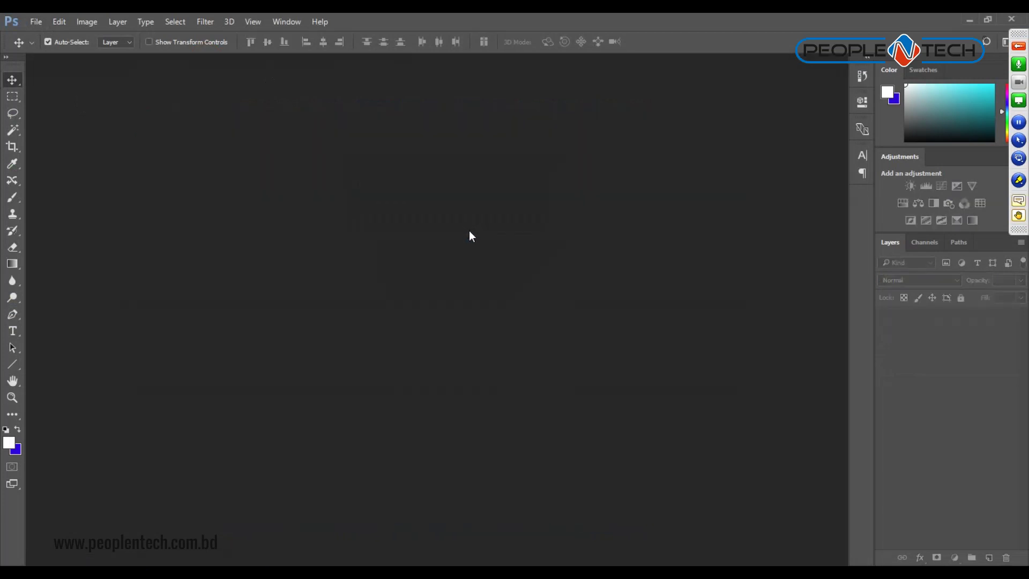
# Open the downloaded ecogreen.jpg image in Photoshop.
pyautogui.click(39, 25)
pyautogui.click(44, 43)
pyautogui.click(340, 217)
pyautogui.click(631, 457)
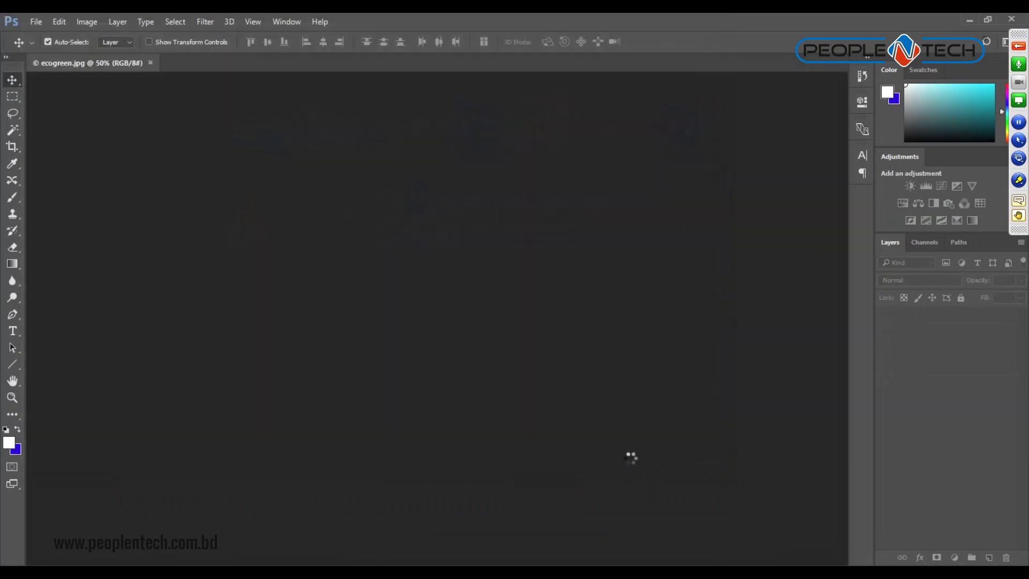
# Copy the hillside image from the browser to the clipboard.
pyautogui.hotkey('alt', 'Tab')
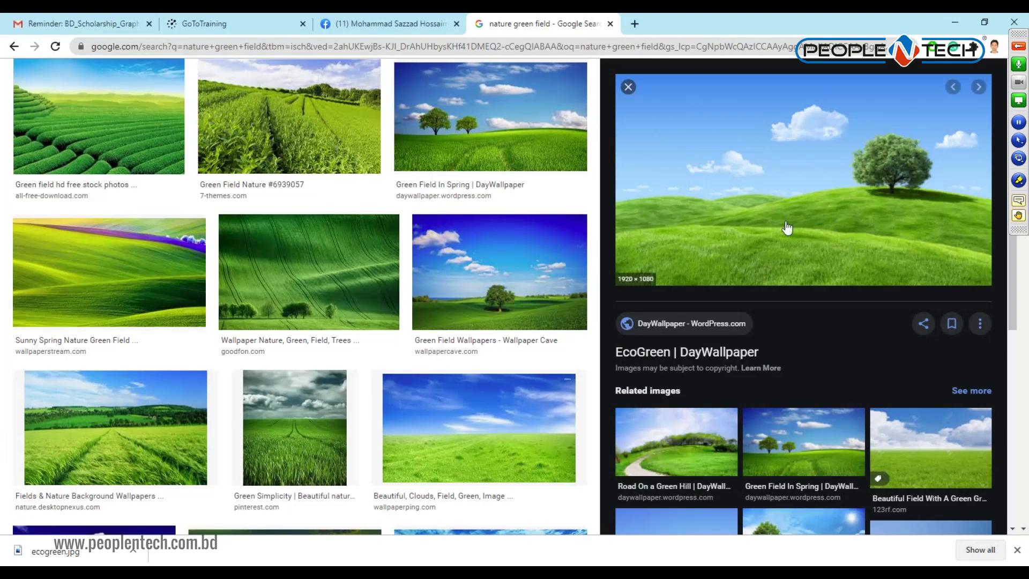
pyautogui.rightClick(729, 165)
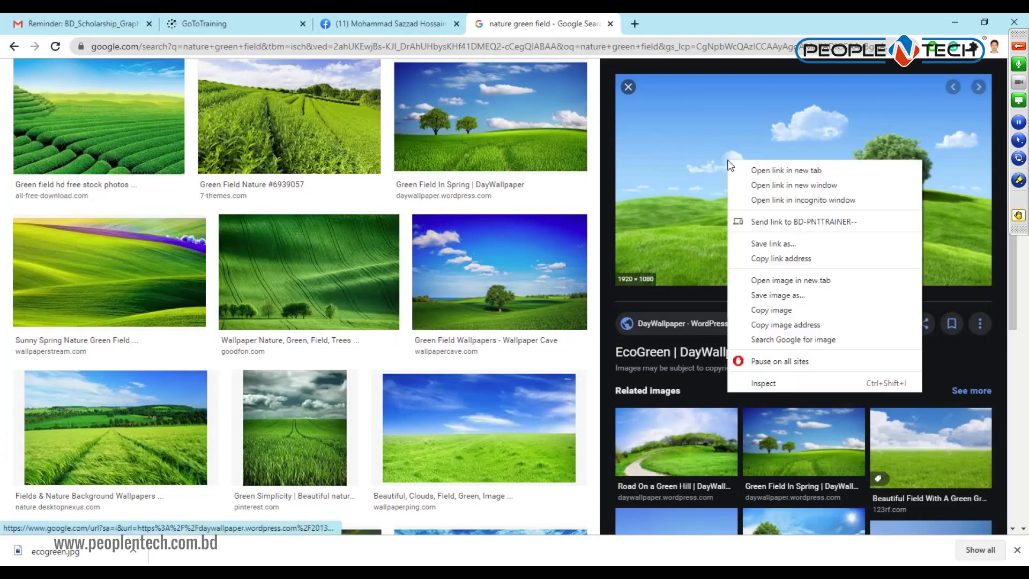
pyautogui.click(775, 311)
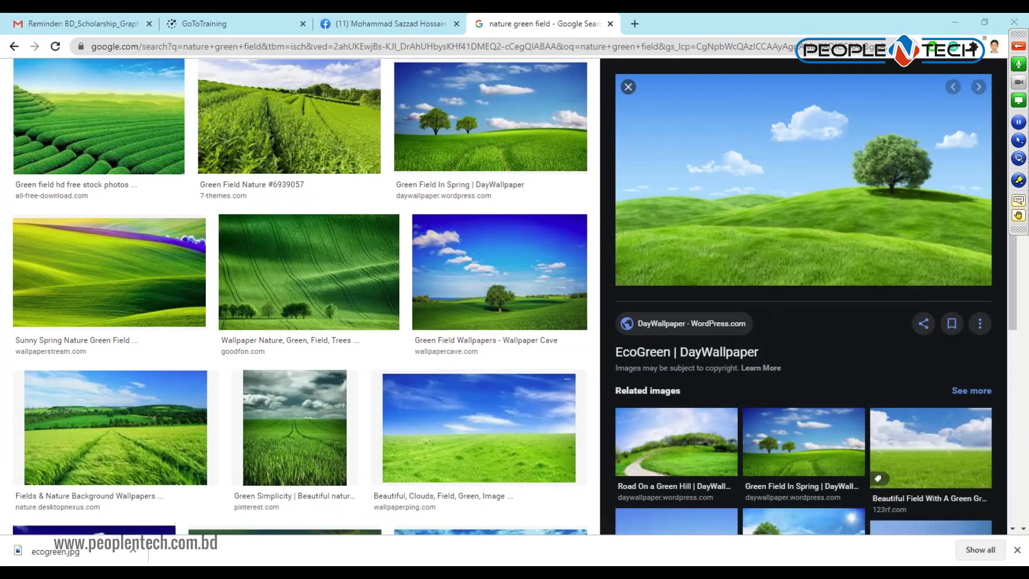
pyautogui.hotkey('alt', 'Tab')
pyautogui.click(36, 21)
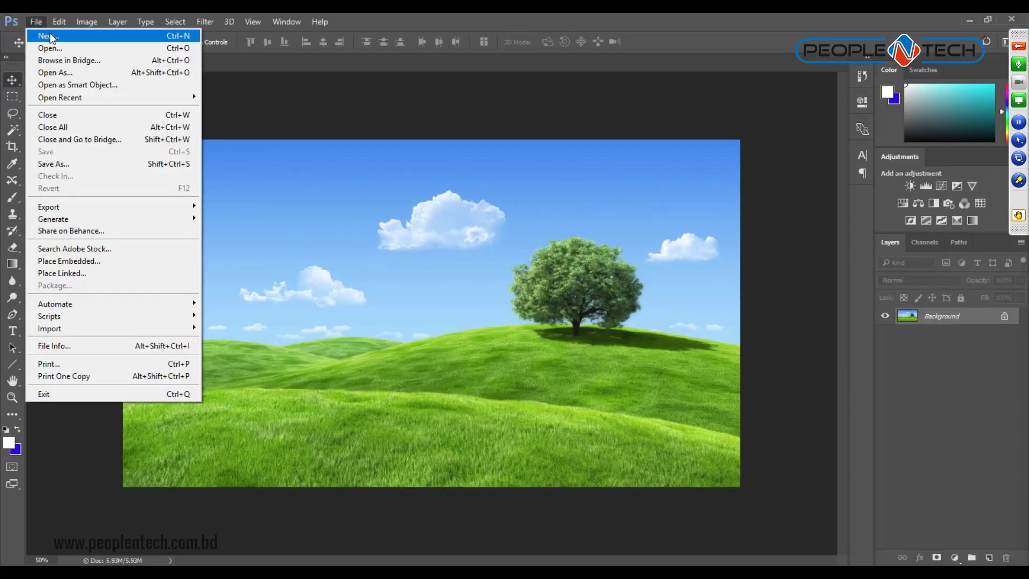
pyautogui.click(53, 34)
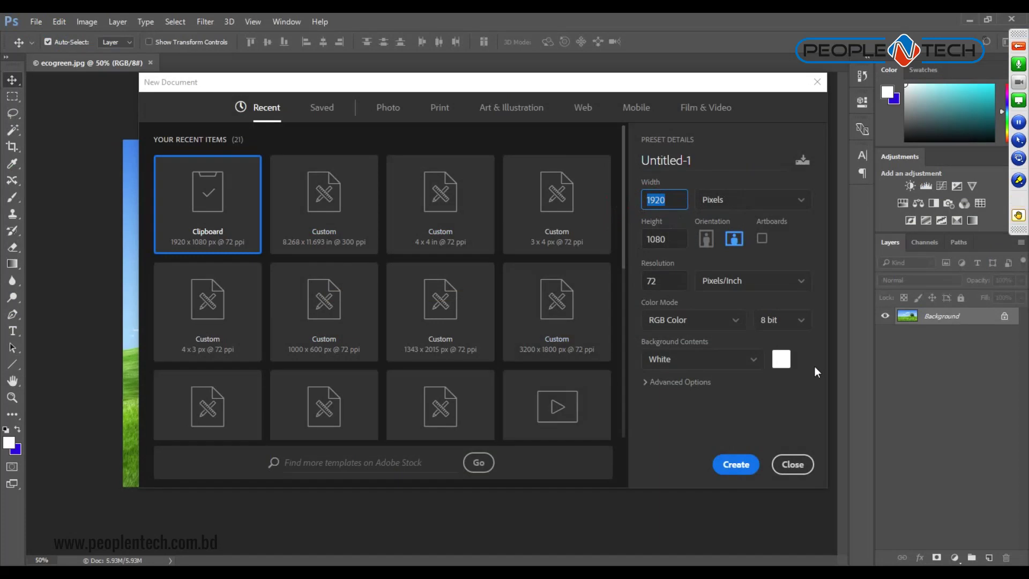
pyautogui.click(663, 208)
pyautogui.moveTo(651, 201); pyautogui.dragTo(712, 199)
pyautogui.doubleClick(675, 237)
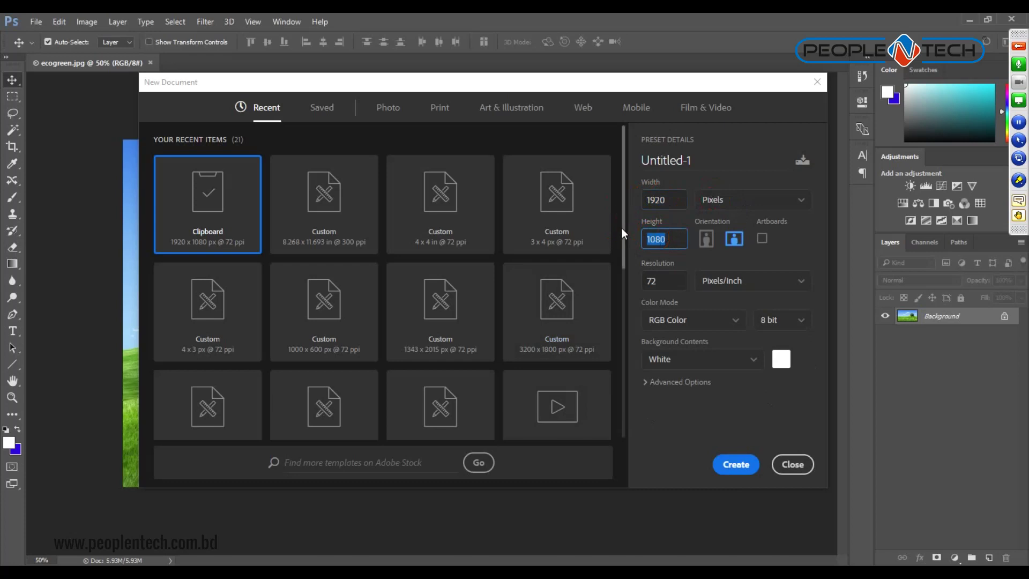
pyautogui.hotkey('alt', 'Tab')
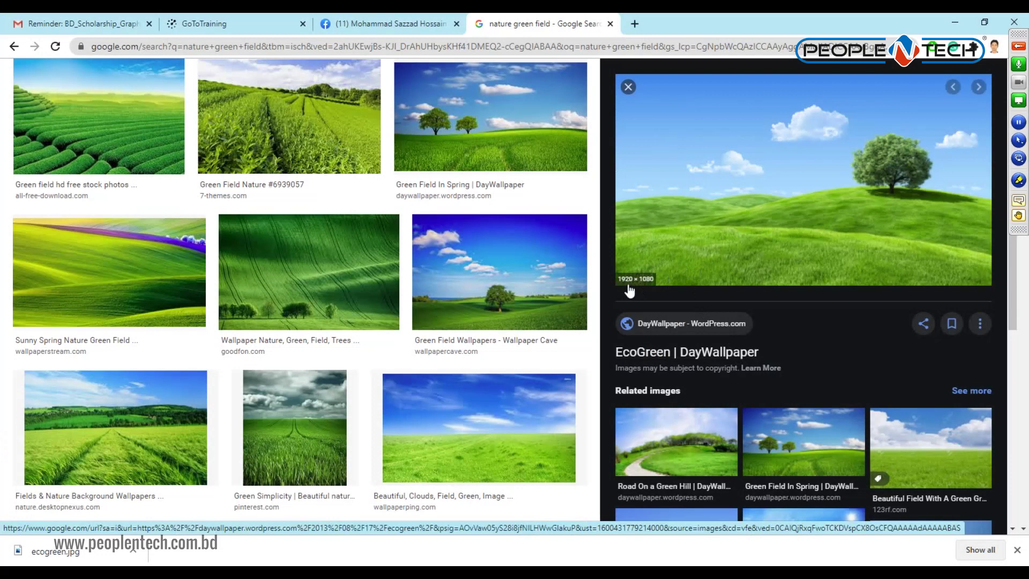
pyautogui.rightClick(710, 173)
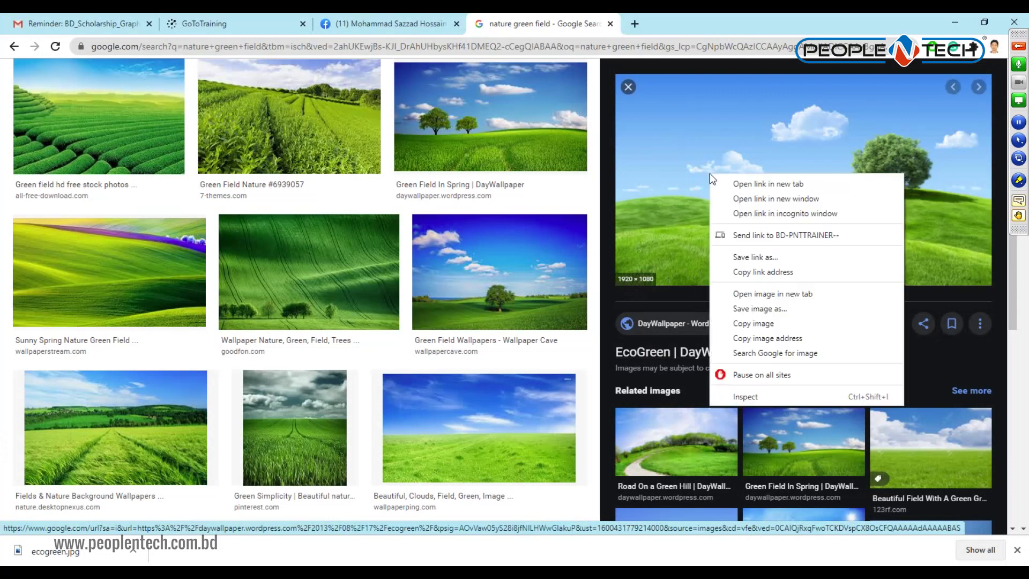
pyautogui.click(764, 325)
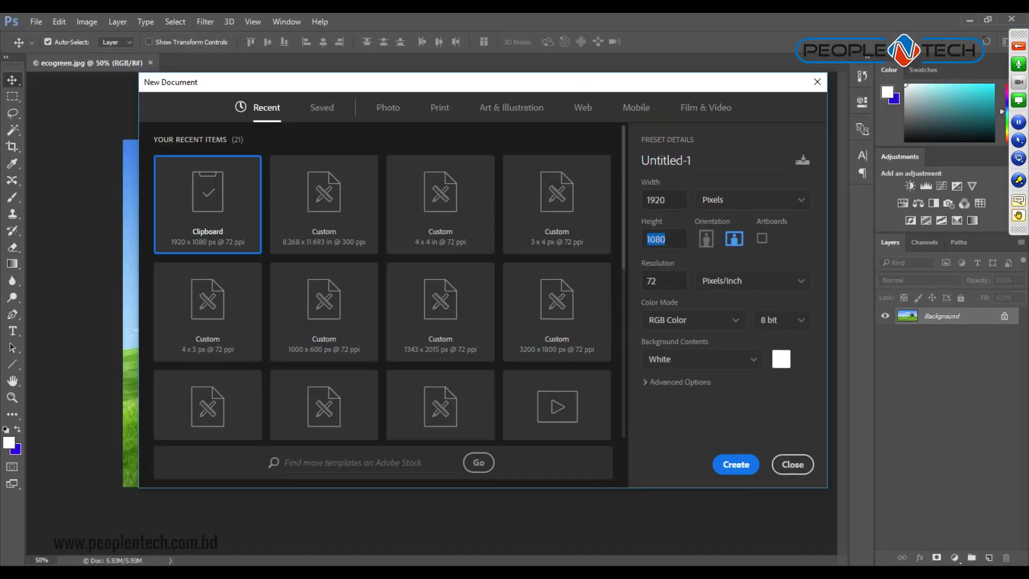
pyautogui.click(792, 464)
pyautogui.click(36, 23)
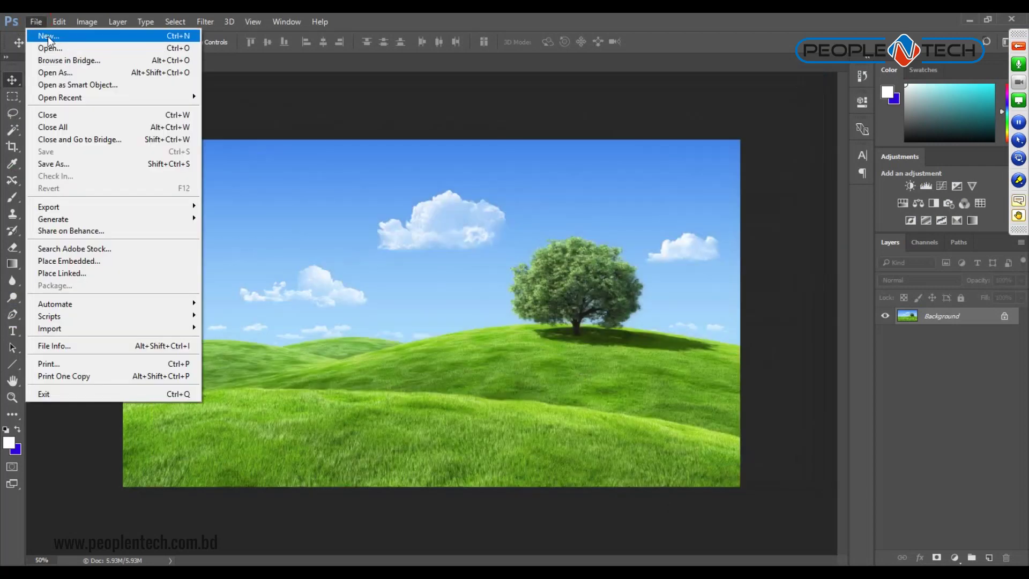
# Create a white 1920 × 1080 Untitled-1 document and paste the copied hillside image into it.
pyautogui.click(48, 35)
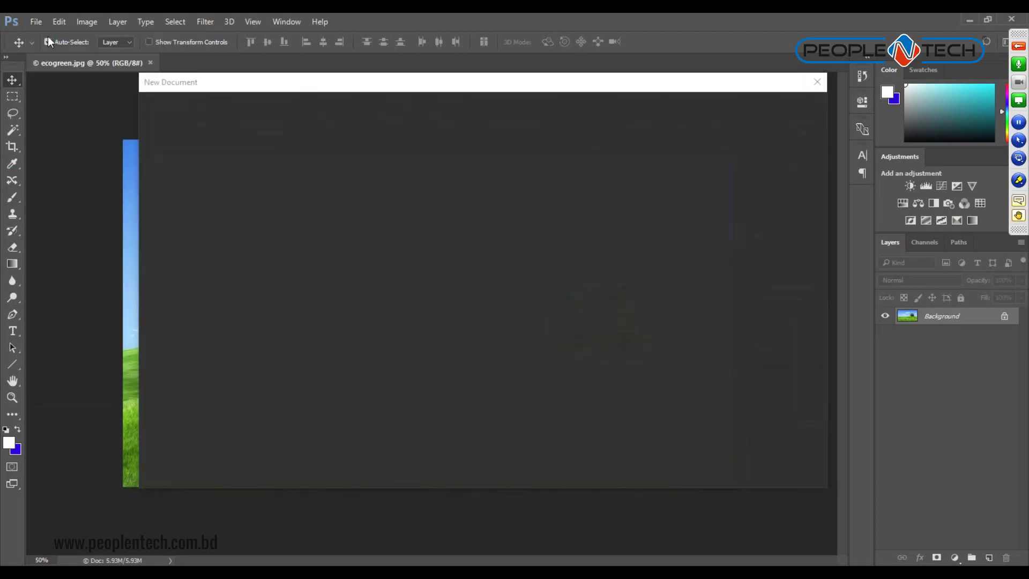
pyautogui.doubleClick(672, 200)
pyautogui.doubleClick(672, 237)
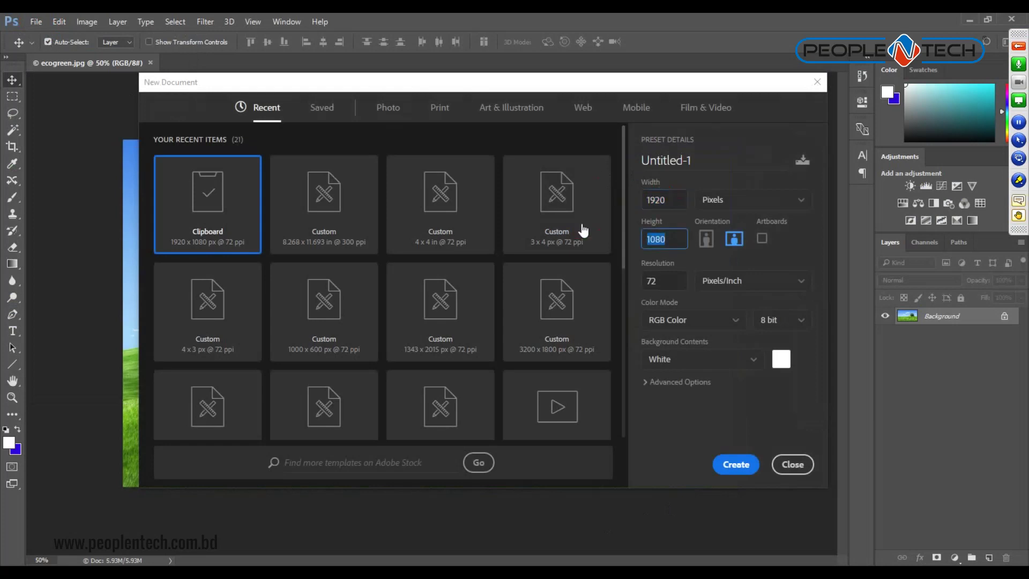
pyautogui.click(740, 466)
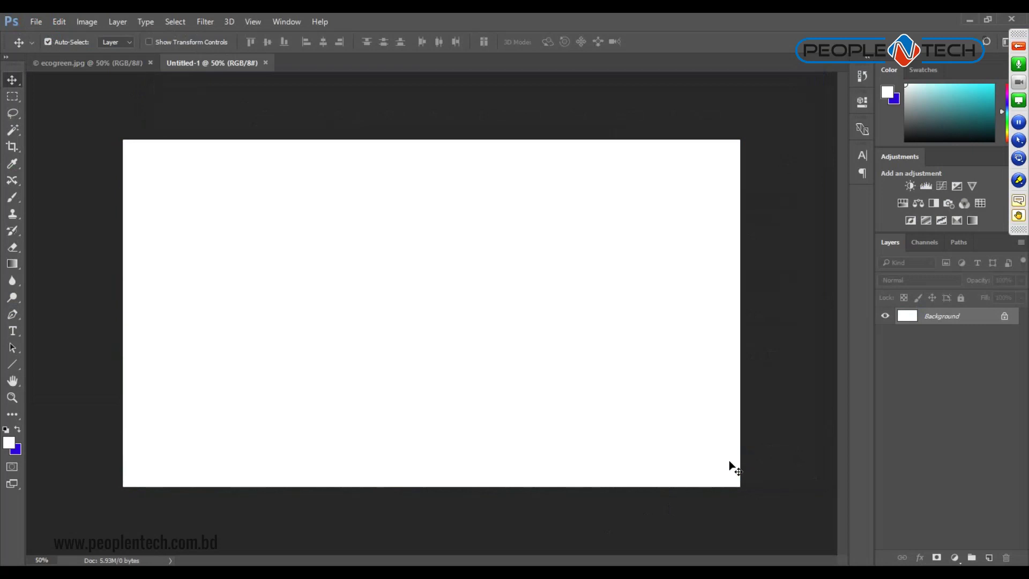
pyautogui.click(60, 22)
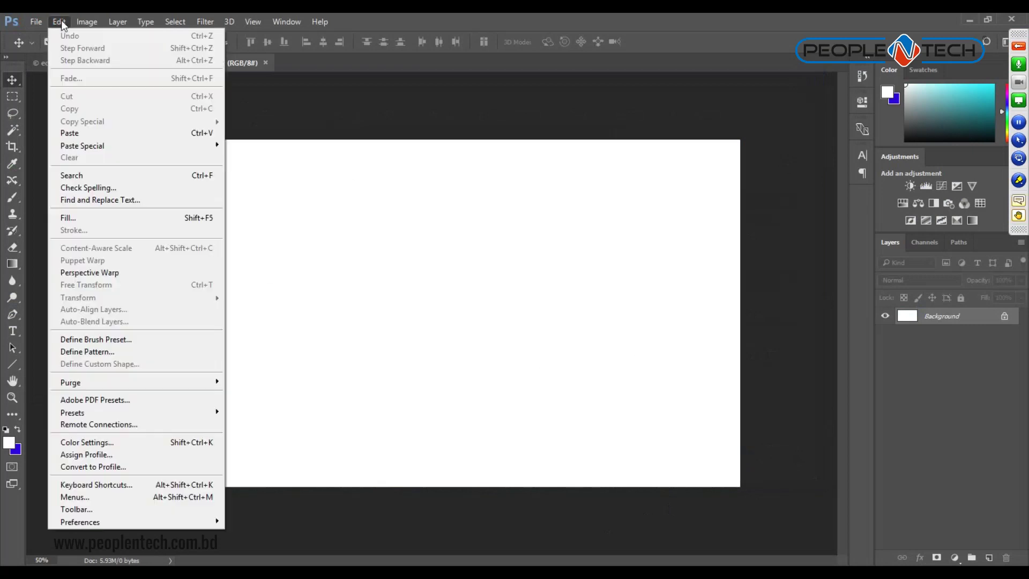
pyautogui.click(82, 136)
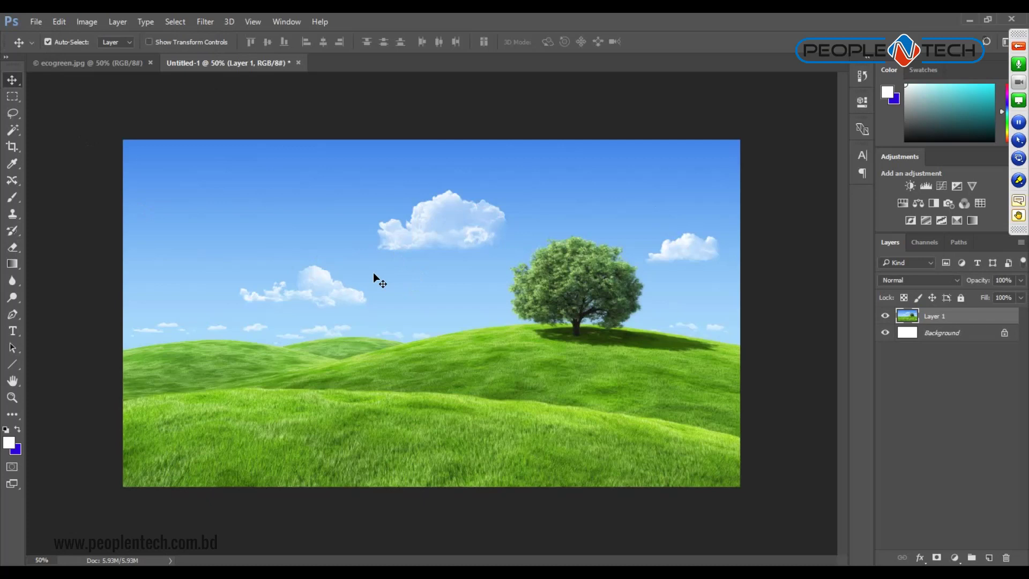
# Zoom and pan to inspect the tree and nearby clouds up close.
pyautogui.keyDown('ctrl'); pyautogui.click(296, 448); pyautogui.keyUp('ctrl')
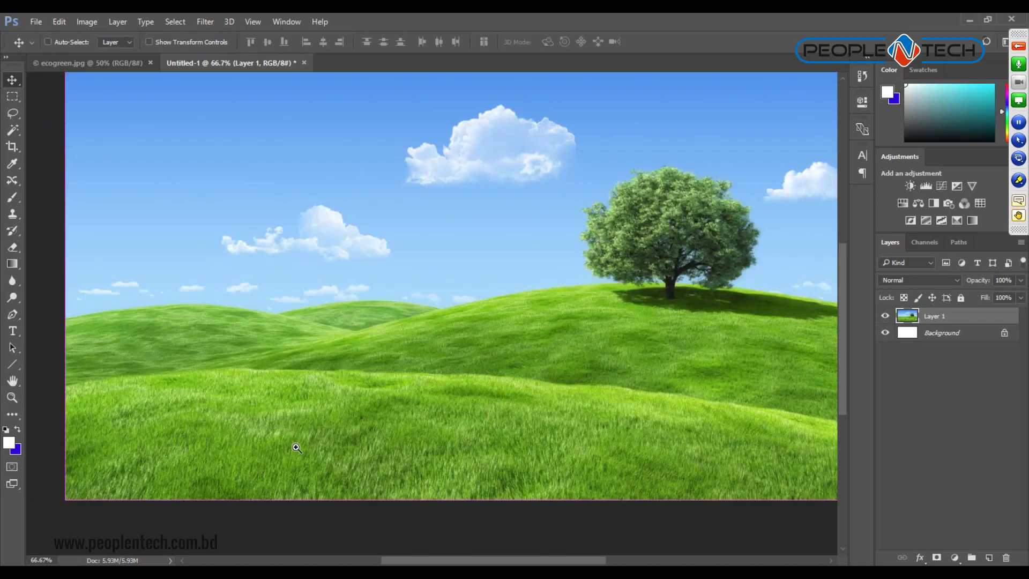
pyautogui.moveTo(717, 271); pyautogui.dragTo(562, 272)
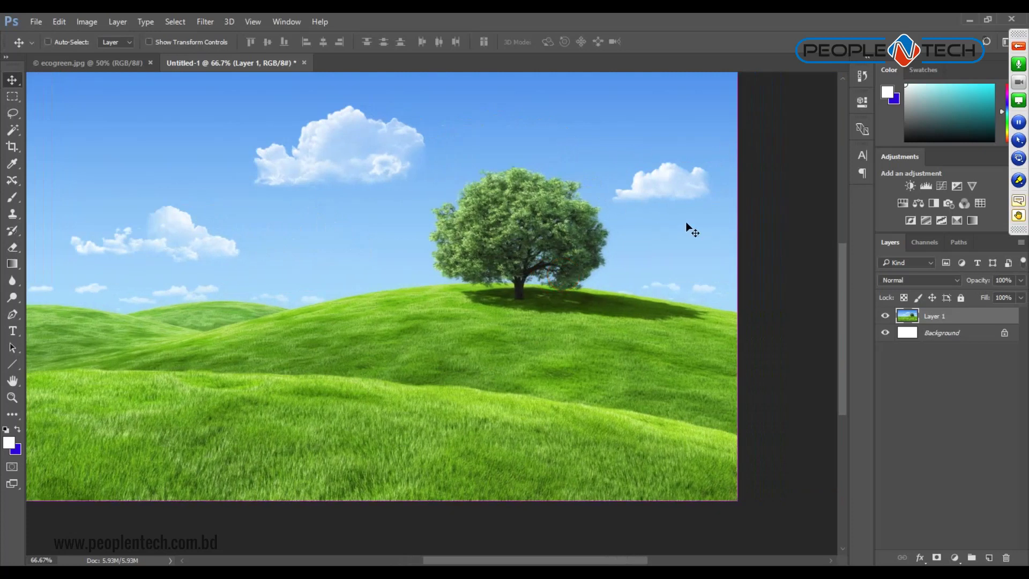
pyautogui.hotkey('ctrl', '-')
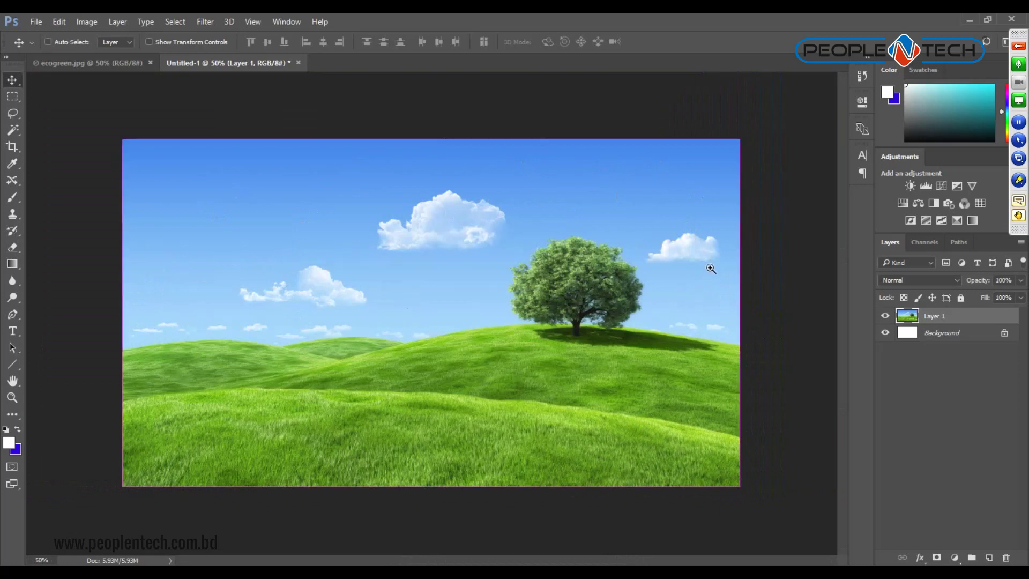
pyautogui.scroll(2, 707, 264)
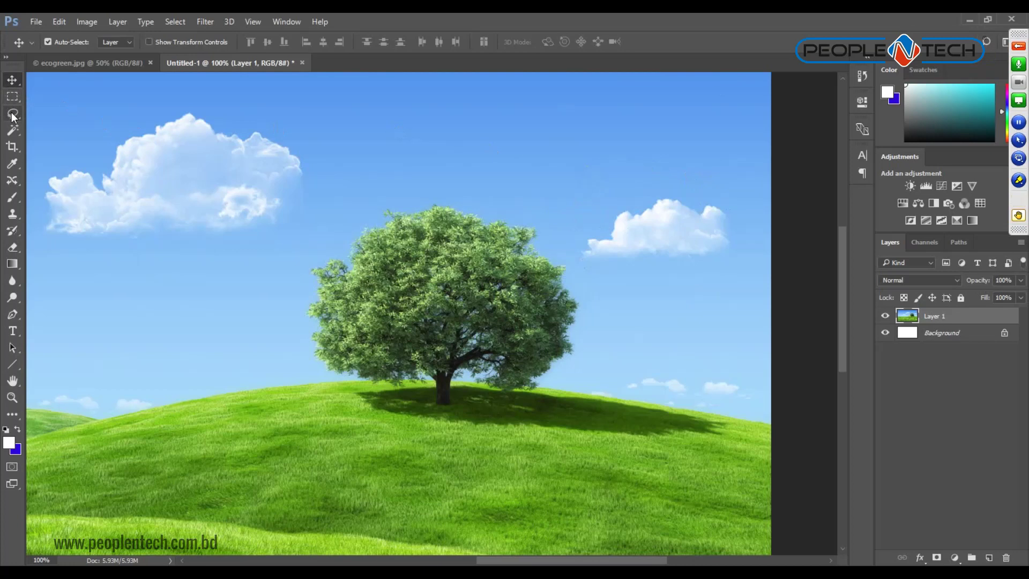
# Draw a loose Lasso selection around the small cloud right of the tree.
pyautogui.moveTo(14, 114); pyautogui.dragTo(56, 138)
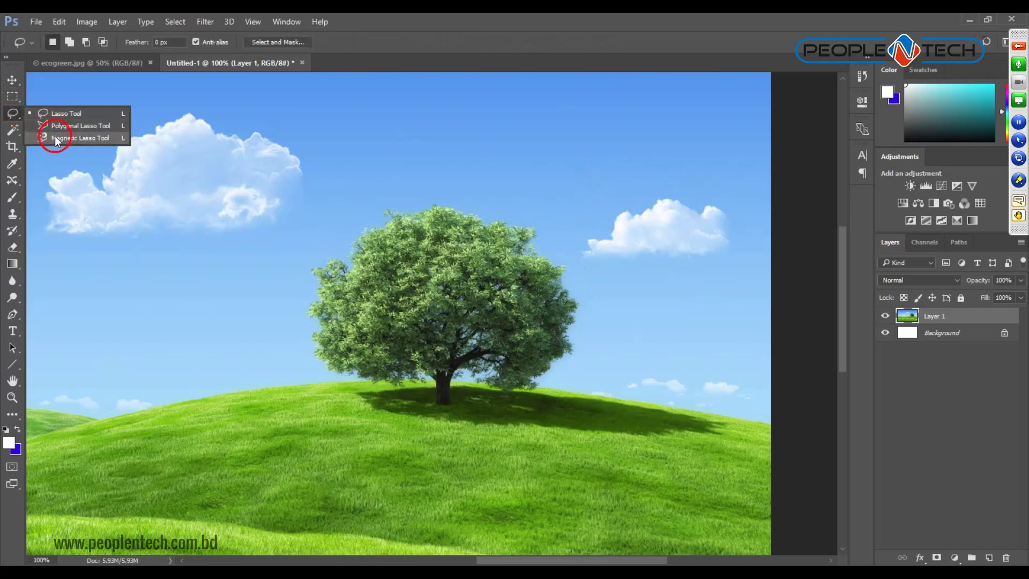
pyautogui.moveTo(55, 138); pyautogui.dragTo(15, 114)
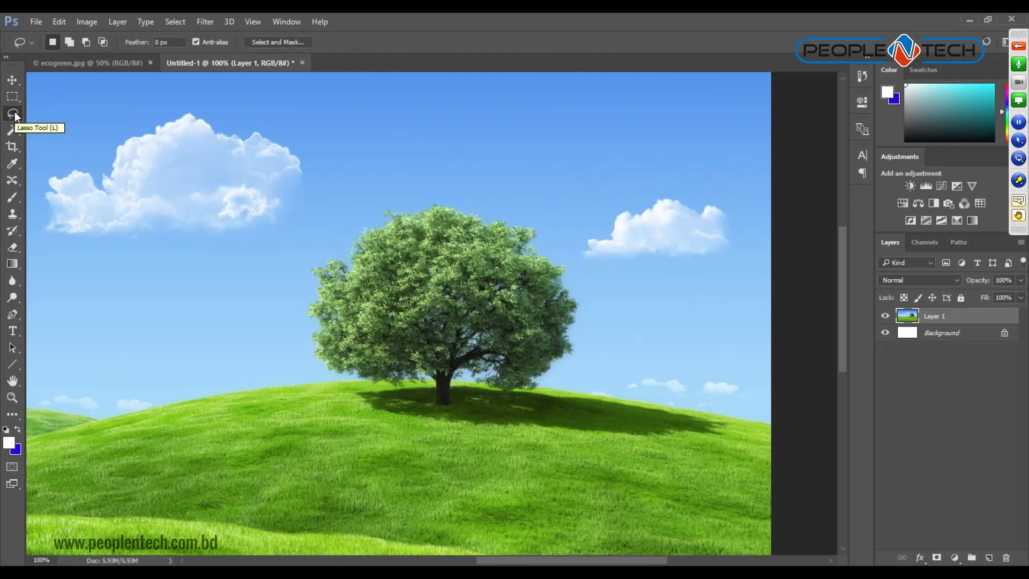
pyautogui.moveTo(648, 193)
pyautogui.mouseDown()
pyautogui.moveTo(565, 225)
pyautogui.moveTo(581, 259)
pyautogui.moveTo(636, 278)
pyautogui.moveTo(703, 267)
pyautogui.moveTo(737, 232)
pyautogui.moveTo(707, 184)
pyautogui.moveTo(667, 181)
pyautogui.moveTo(639, 202)
pyautogui.mouseUp()
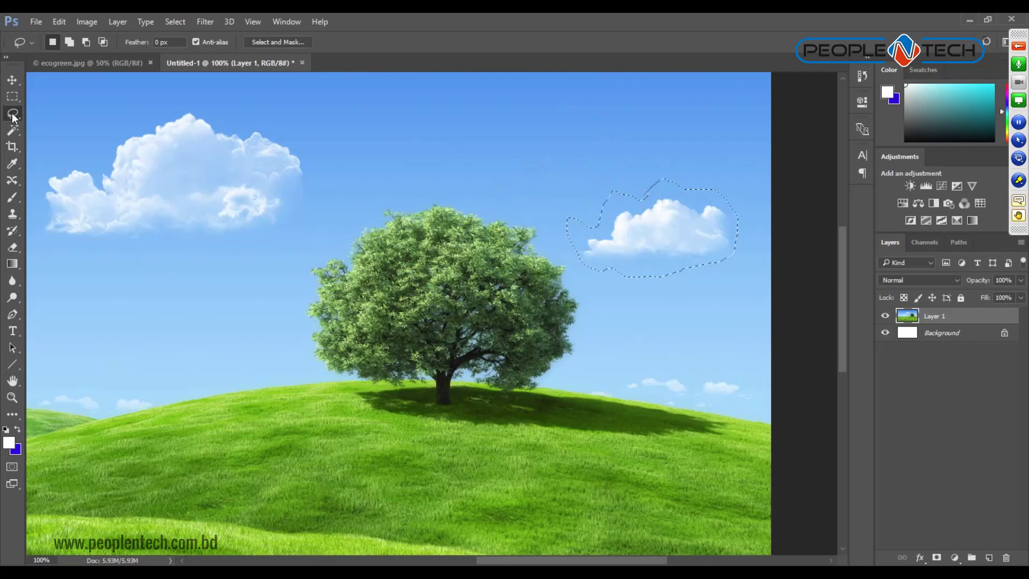
pyautogui.click(13, 181)
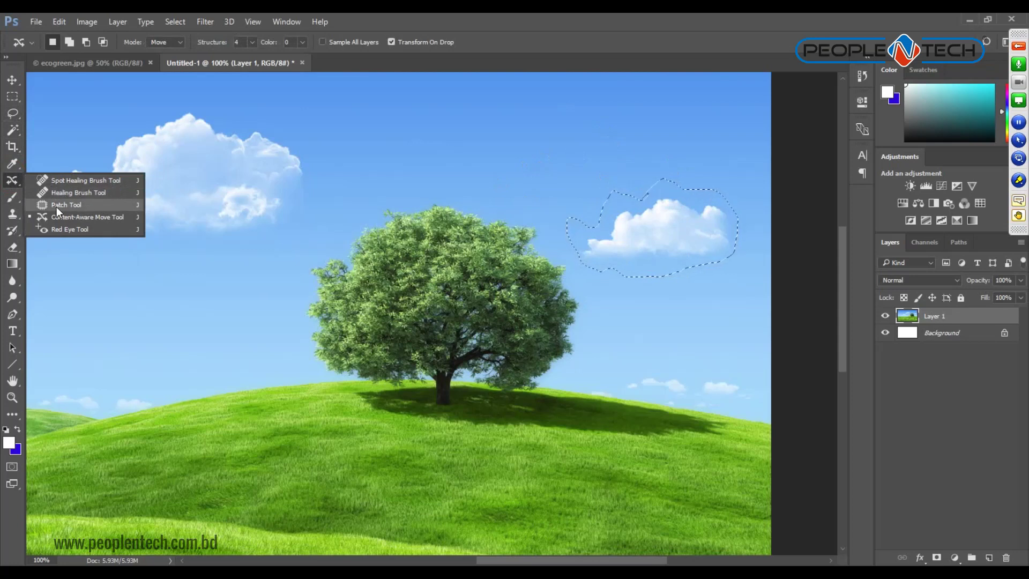
# Patch the right-hand cloud with nearby clear sky, deselect, and pan to the other clouds.
pyautogui.click(56, 206)
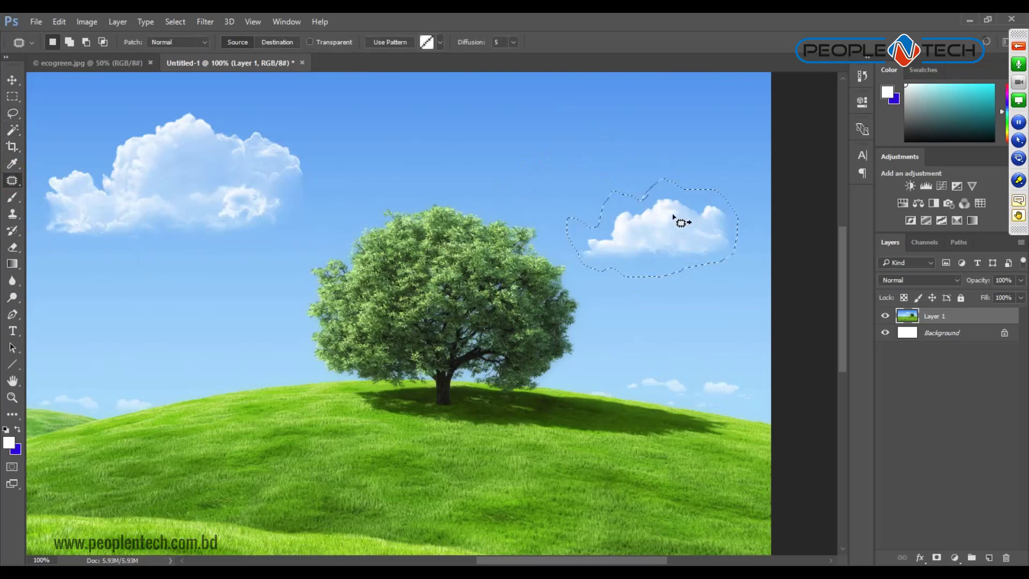
pyautogui.moveTo(692, 224)
pyautogui.mouseDown()
pyautogui.moveTo(595, 145)
pyautogui.moveTo(563, 141)
pyautogui.mouseUp()
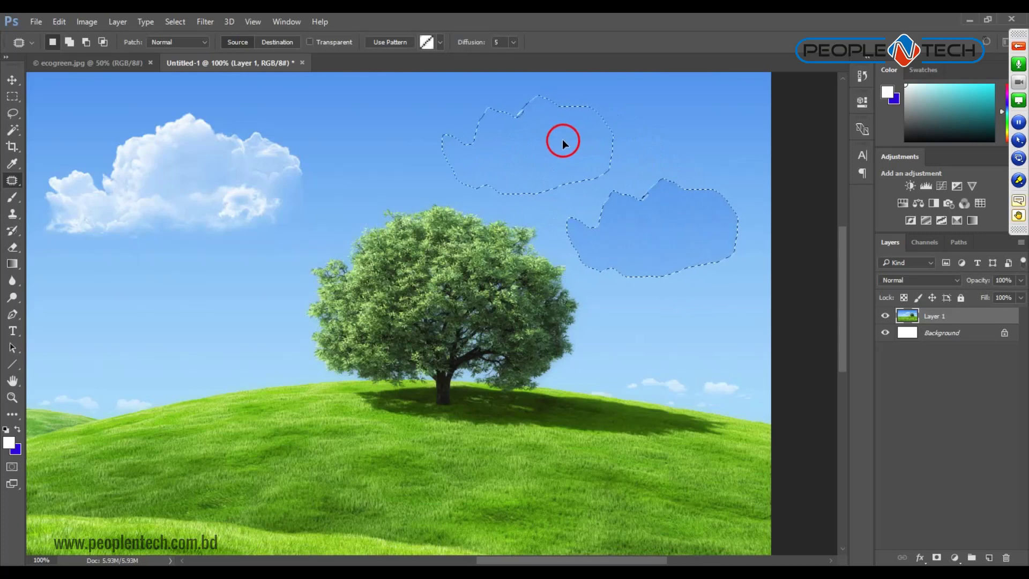
pyautogui.moveTo(563, 141); pyautogui.dragTo(600, 144)
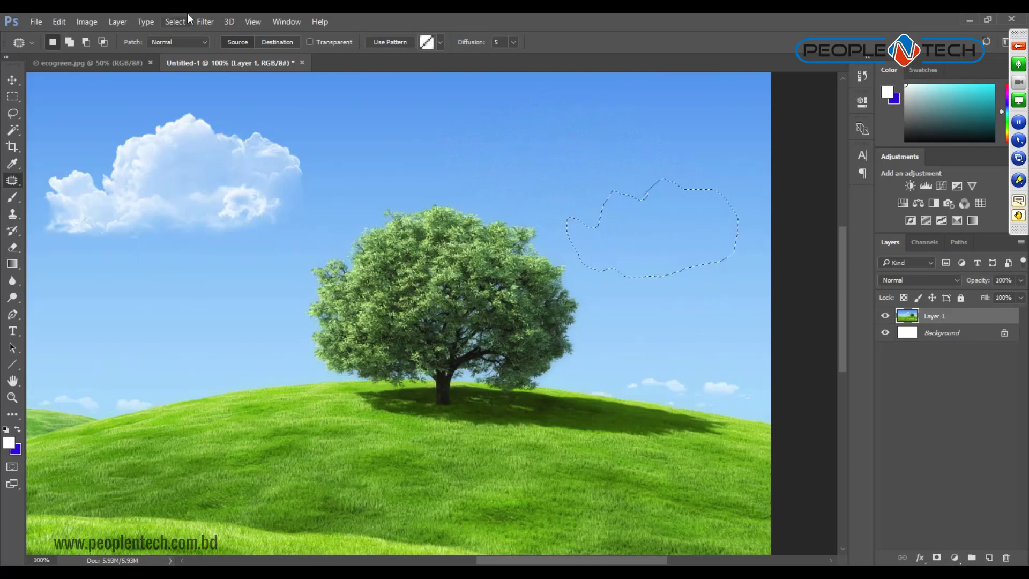
pyautogui.click(171, 22)
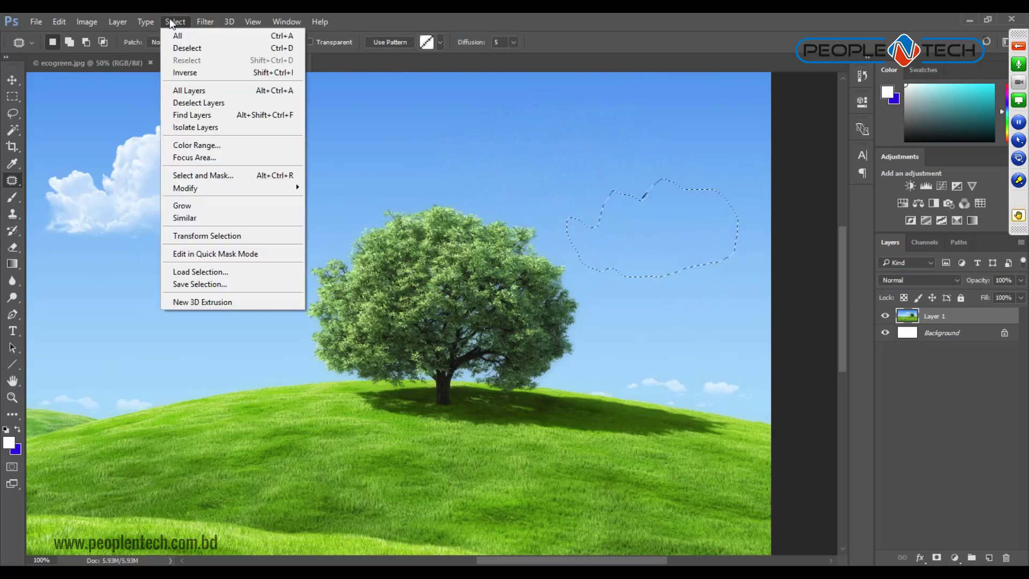
pyautogui.click(188, 49)
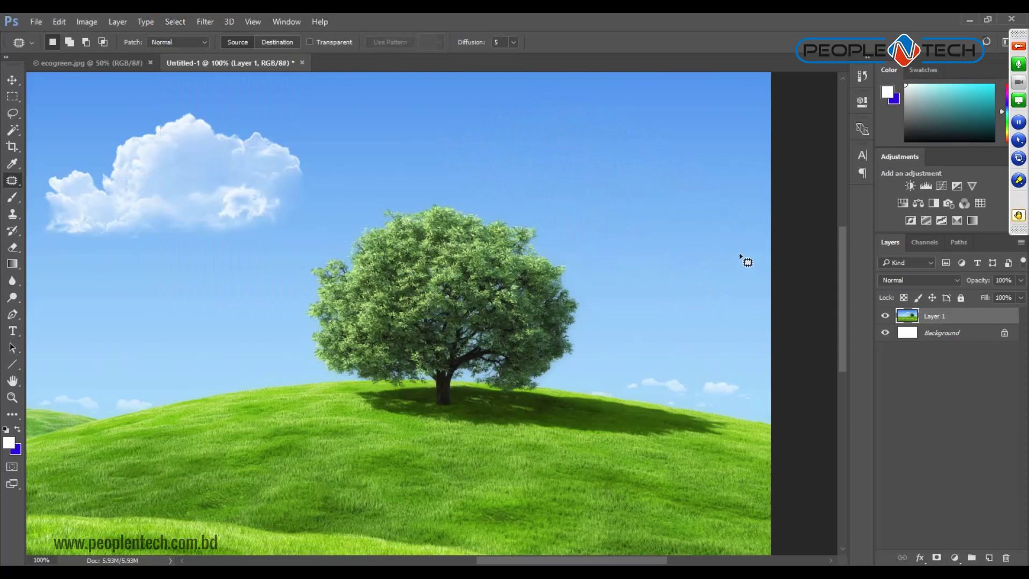
pyautogui.moveTo(182, 269)
pyautogui.mouseDown()
pyautogui.moveTo(308, 320)
pyautogui.moveTo(625, 369)
pyautogui.moveTo(750, 288)
pyautogui.mouseUp()
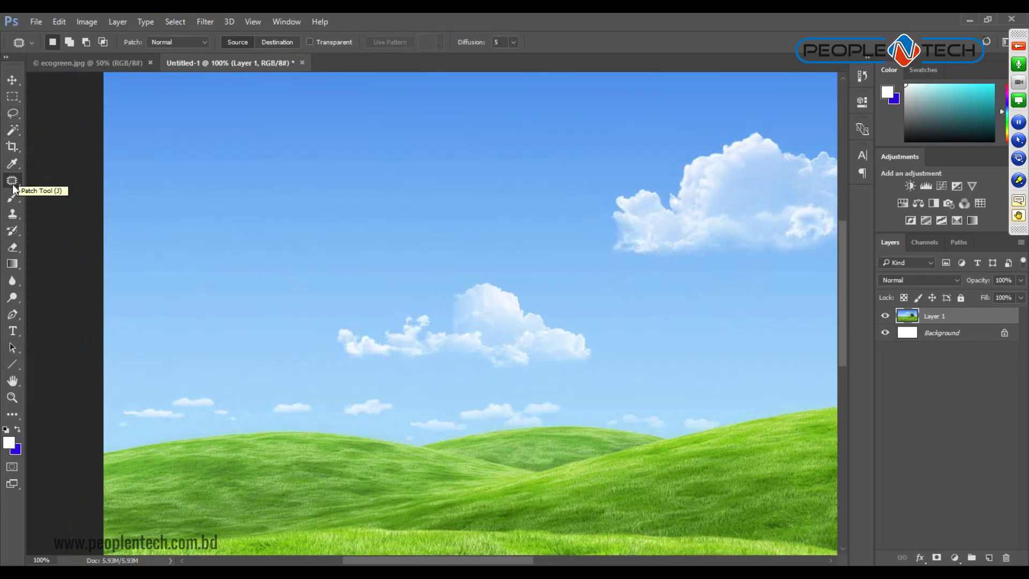
# Make a first rough outline attempt around the wispy middle cloud.
pyautogui.moveTo(437, 307)
pyautogui.mouseDown()
pyautogui.moveTo(326, 327)
pyautogui.moveTo(347, 363)
pyautogui.moveTo(413, 361)
pyautogui.moveTo(601, 407)
pyautogui.moveTo(608, 349)
pyautogui.moveTo(569, 307)
pyautogui.moveTo(517, 276)
pyautogui.moveTo(438, 299)
pyautogui.mouseUp()
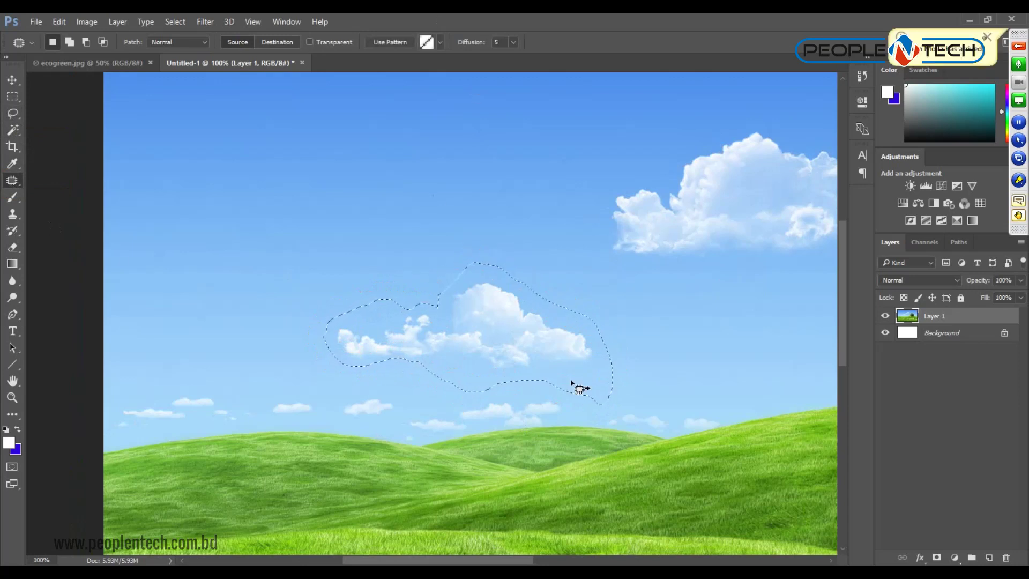
pyautogui.hotkey('ctrl', 'd')
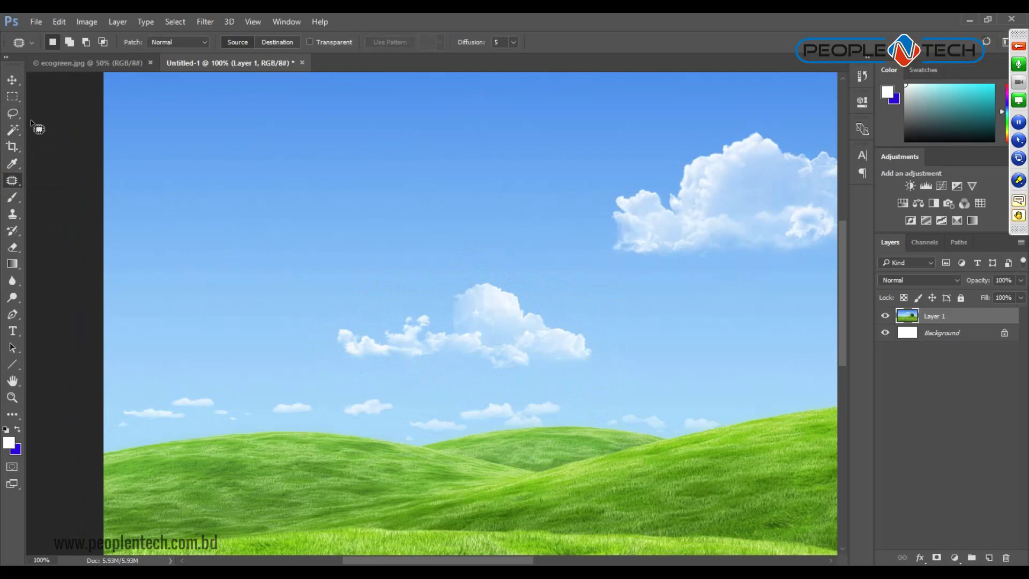
pyautogui.click(13, 113)
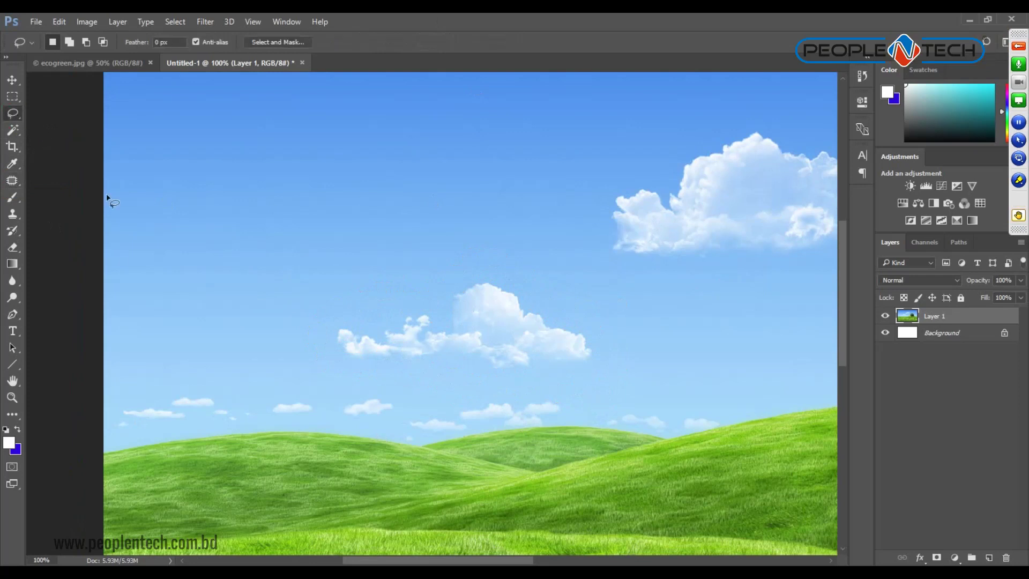
pyautogui.moveTo(446, 296)
pyautogui.mouseDown()
pyautogui.moveTo(355, 307)
pyautogui.moveTo(329, 340)
pyautogui.moveTo(395, 363)
pyautogui.moveTo(526, 372)
pyautogui.moveTo(558, 385)
pyautogui.moveTo(609, 351)
pyautogui.moveTo(502, 269)
pyautogui.moveTo(454, 300)
pyautogui.mouseUp()
# Patch the middle cloud with clear sky, deselect, and zoom out to the full landscape.
pyautogui.click(19, 177)
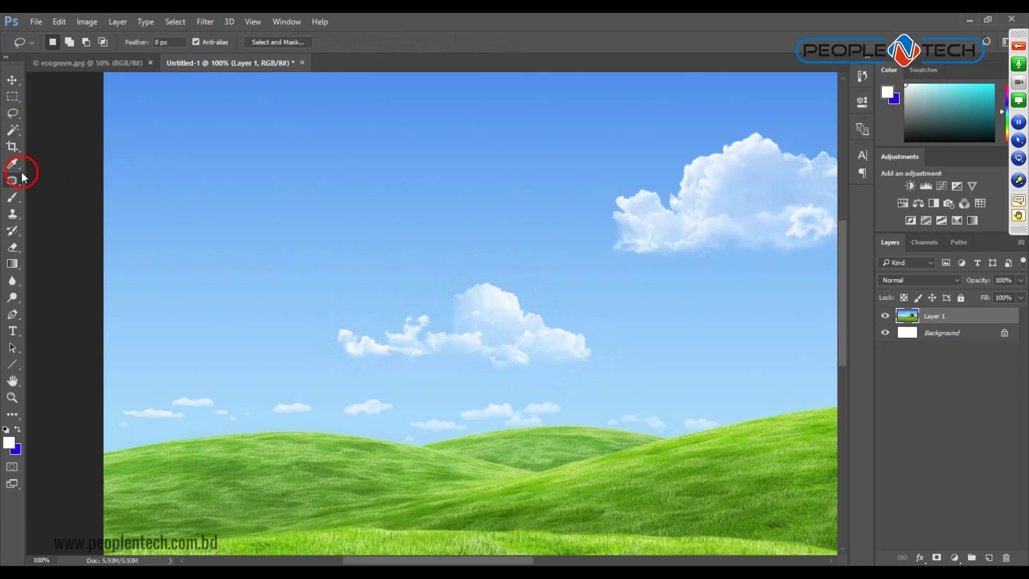
pyautogui.moveTo(428, 294)
pyautogui.mouseDown()
pyautogui.moveTo(391, 311)
pyautogui.moveTo(345, 310)
pyautogui.moveTo(330, 342)
pyautogui.moveTo(378, 370)
pyautogui.moveTo(481, 375)
pyautogui.moveTo(569, 368)
pyautogui.moveTo(596, 331)
pyautogui.moveTo(480, 257)
pyautogui.moveTo(436, 288)
pyautogui.mouseUp()
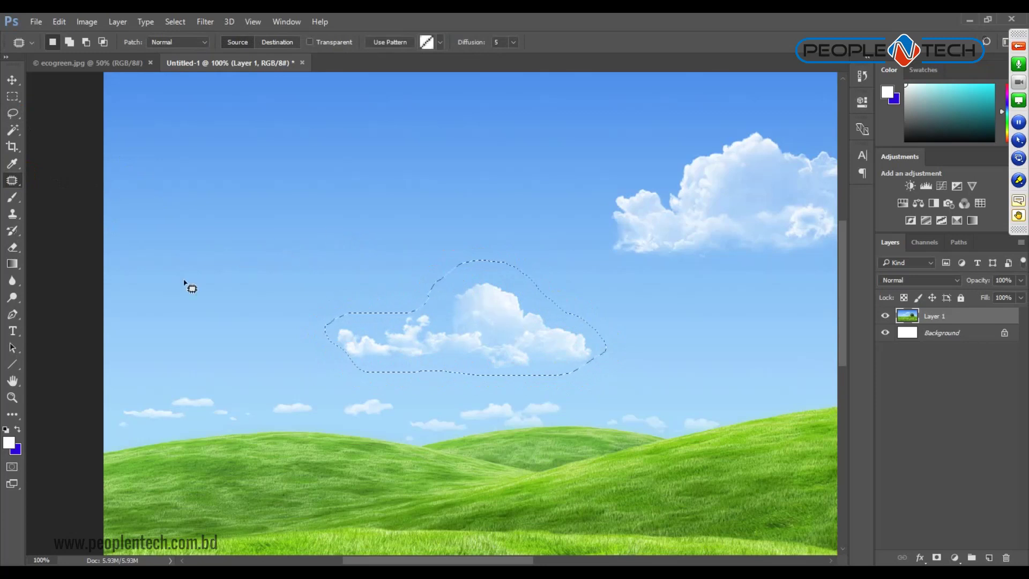
pyautogui.click(466, 324)
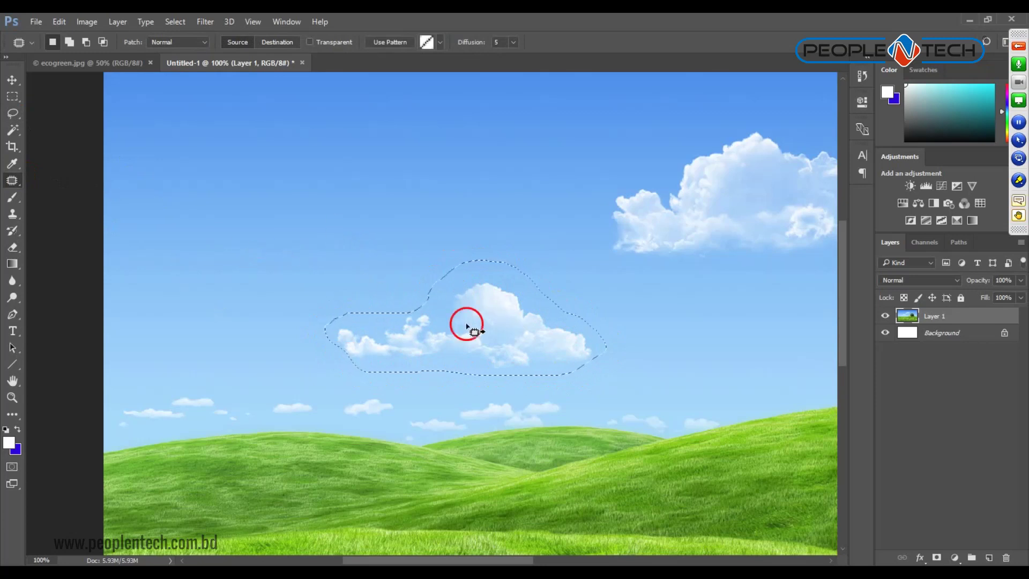
pyautogui.moveTo(467, 326); pyautogui.dragTo(277, 246)
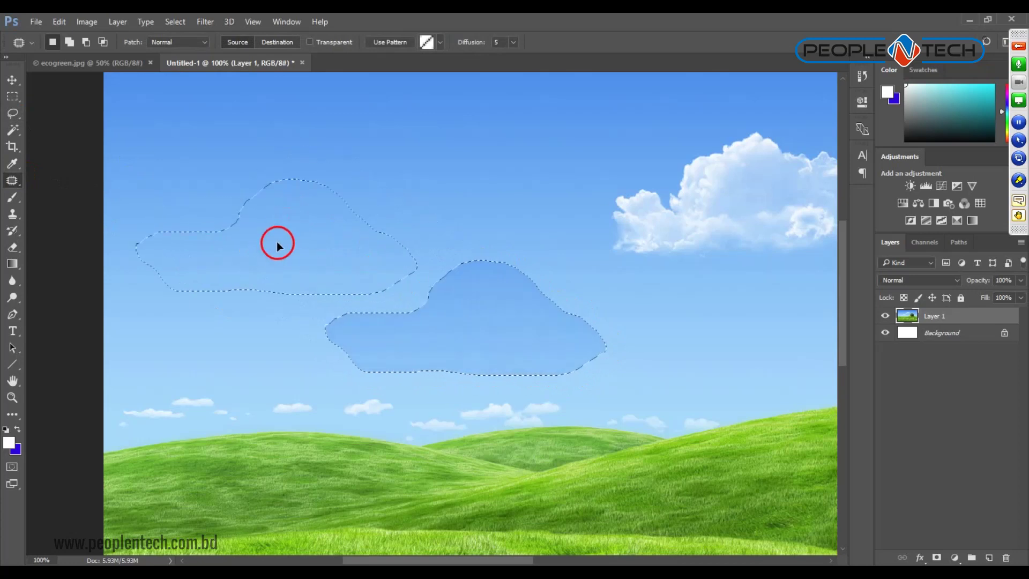
pyautogui.moveTo(278, 245); pyautogui.dragTo(259, 232)
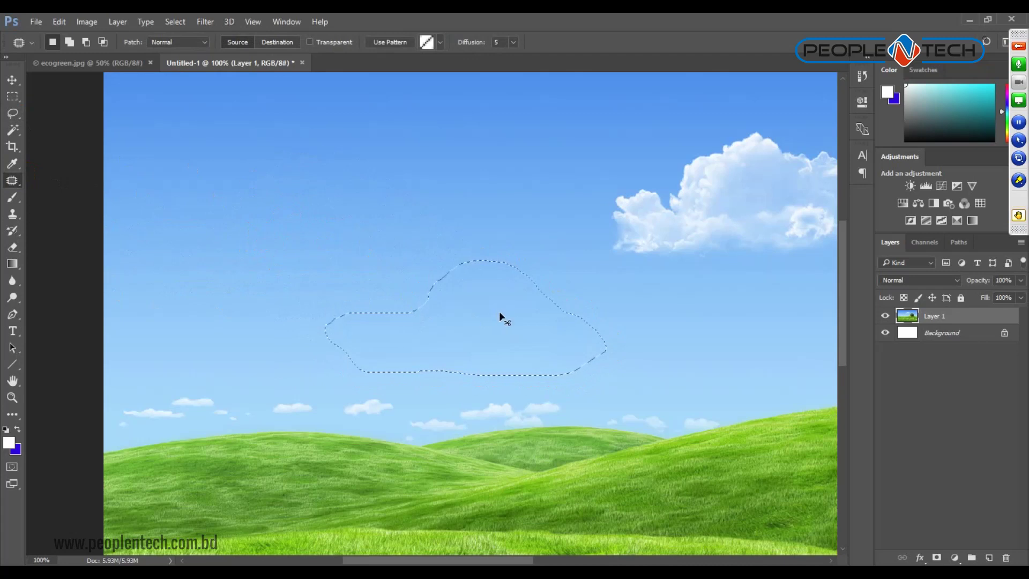
pyautogui.hotkey('ctrl', 'd')
pyautogui.hotkey('ctrl', '-')
# Zoom in on the tree and switch to the Content-Aware Move Tool.
pyautogui.click(576, 353)
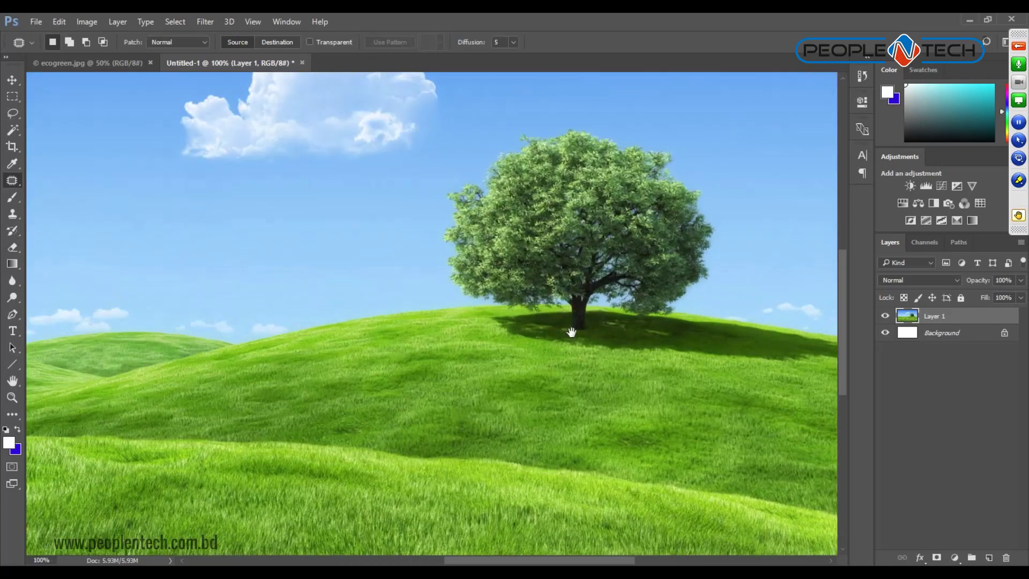
pyautogui.click(573, 333)
pyautogui.hotkey('ctrl', '-')
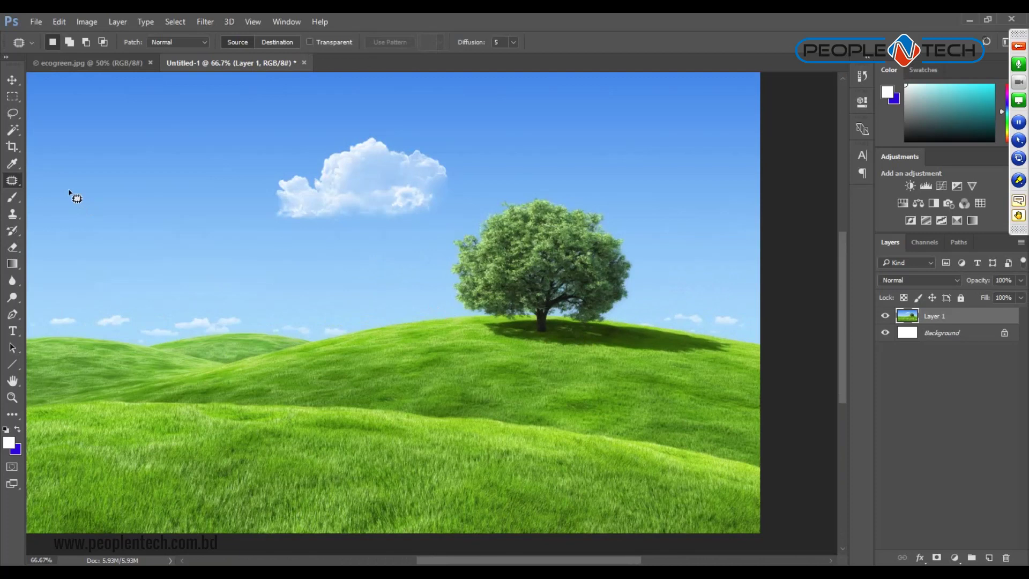
pyautogui.rightClick(13, 182)
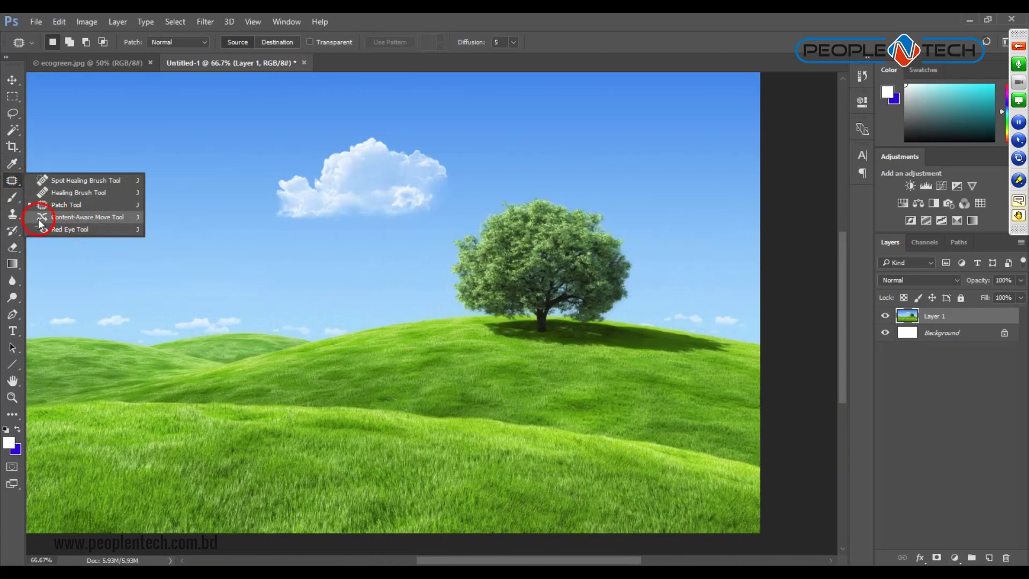
pyautogui.click(65, 217)
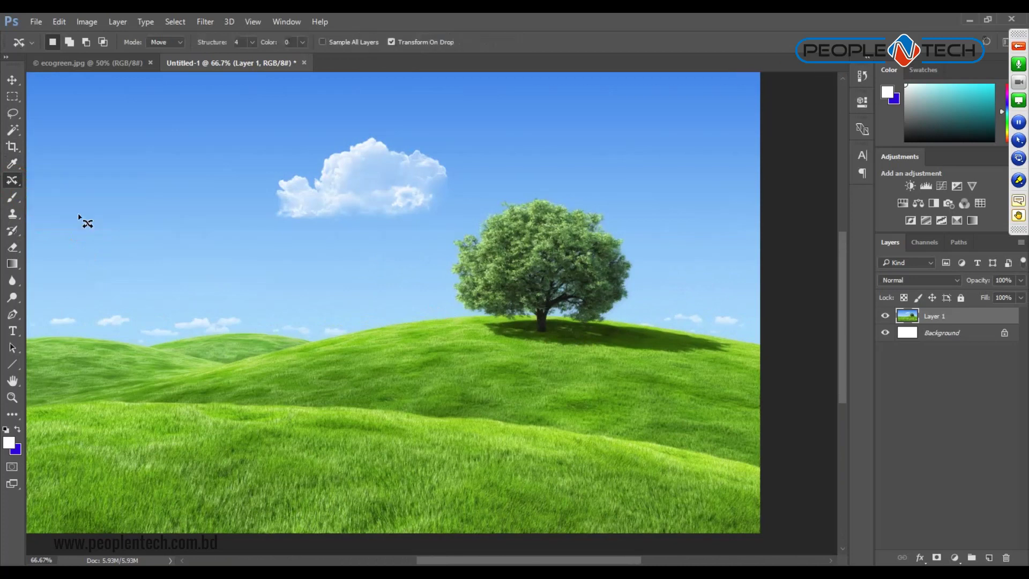
# Outline the tree and shadow, move it onto the left hill, commit and deselect, then undo twice.
pyautogui.moveTo(517, 194)
pyautogui.mouseDown()
pyautogui.moveTo(444, 282)
pyautogui.moveTo(460, 306)
pyautogui.moveTo(561, 347)
pyautogui.moveTo(693, 359)
pyautogui.moveTo(733, 347)
pyautogui.moveTo(704, 327)
pyautogui.moveTo(643, 319)
pyautogui.moveTo(635, 236)
pyautogui.moveTo(579, 192)
pyautogui.moveTo(522, 171)
pyautogui.moveTo(520, 190)
pyautogui.mouseUp()
pyautogui.moveTo(410, 308)
pyautogui.mouseDown()
pyautogui.moveTo(476, 276)
pyautogui.moveTo(529, 266)
pyautogui.moveTo(527, 293)
pyautogui.mouseUp()
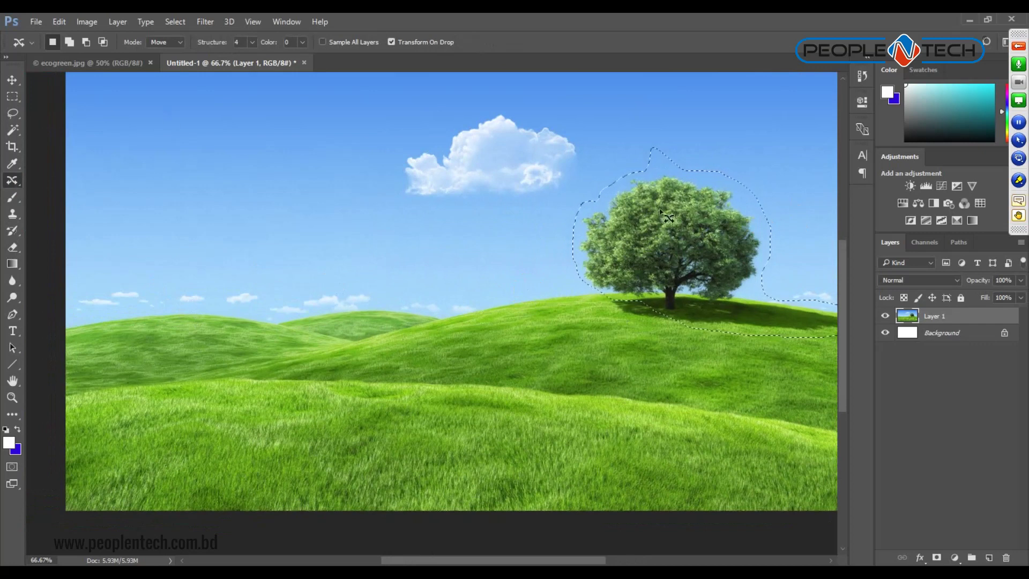
pyautogui.moveTo(717, 249)
pyautogui.mouseDown()
pyautogui.moveTo(299, 249)
pyautogui.moveTo(257, 264)
pyautogui.moveTo(241, 248)
pyautogui.moveTo(241, 264)
pyautogui.mouseUp()
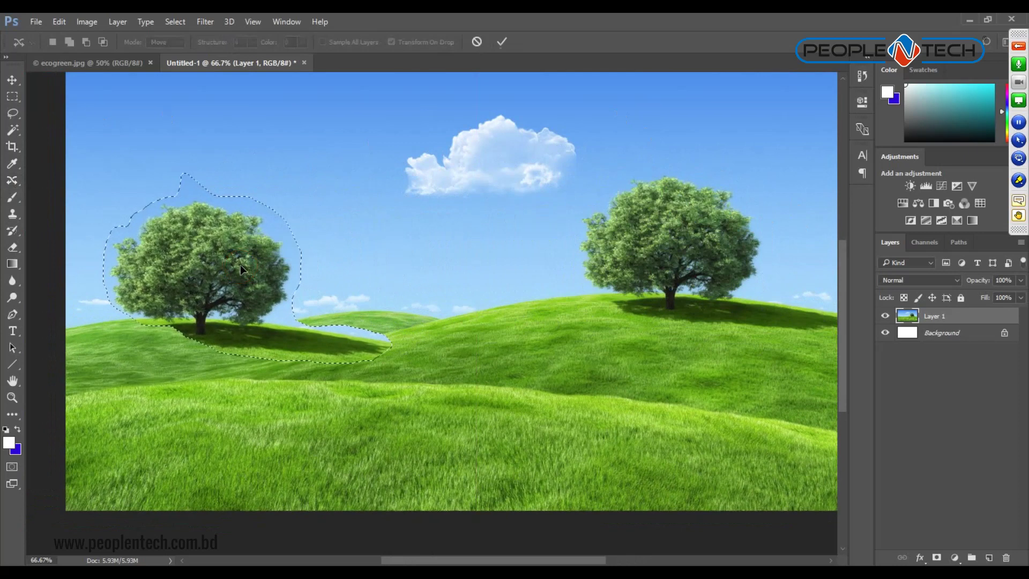
pyautogui.click(503, 43)
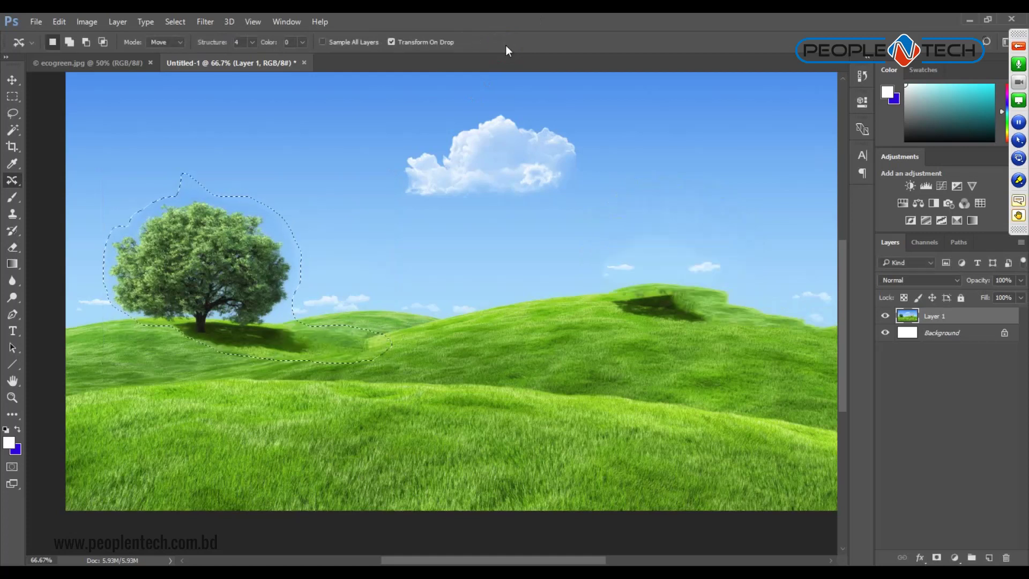
pyautogui.hotkey('ctrl', 'd')
pyautogui.hotkey('ctrl', '-')
pyautogui.hotkey('ctrl', 'z')
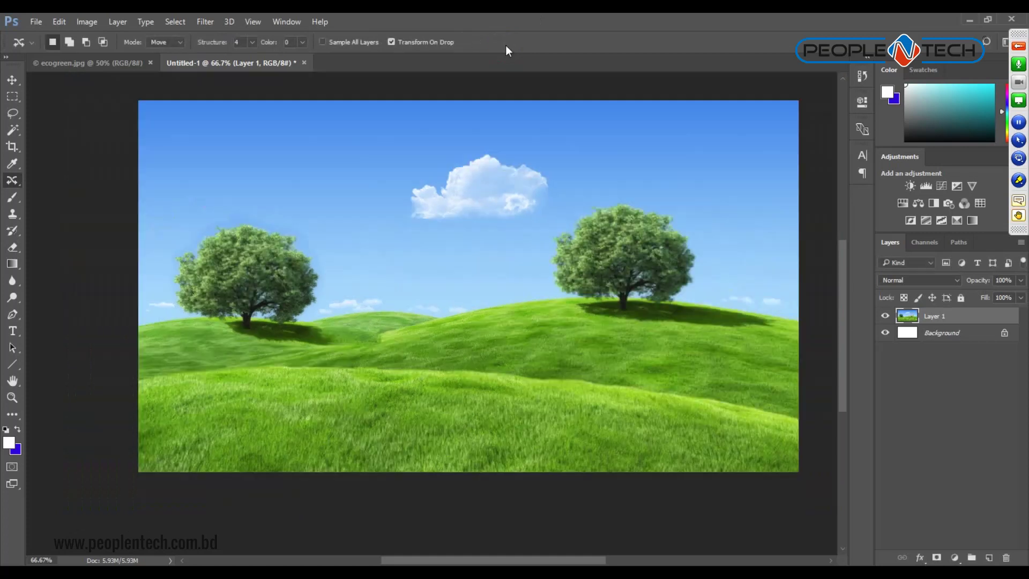
pyautogui.hotkey('ctrl', 'z')
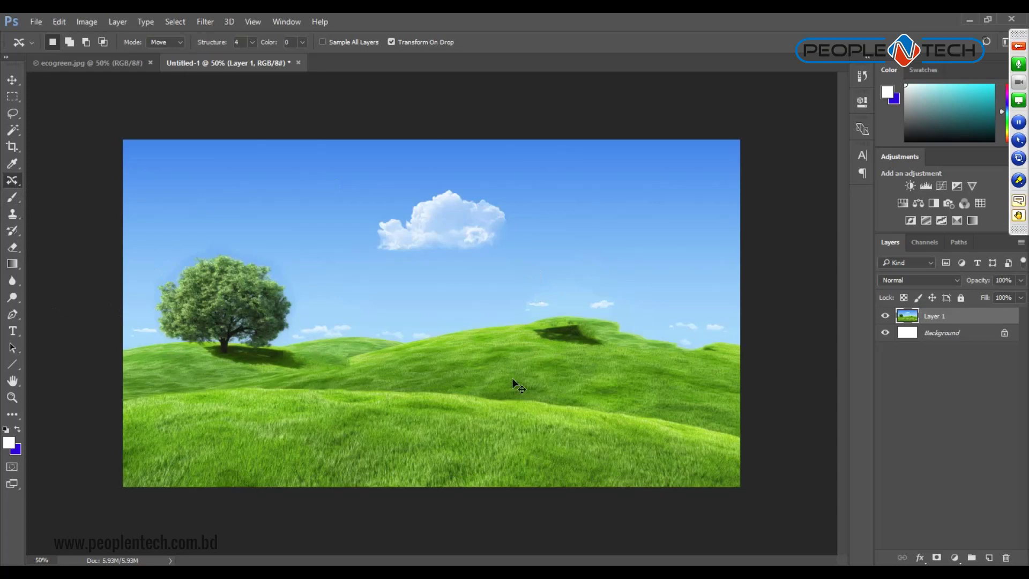
# Set Content-Aware Move to Extend mode, copy the tree onto the left hill, commit, and deselect.
pyautogui.hotkey('ctrl', 'z')
pyautogui.hotkey('ctrl', 'z')
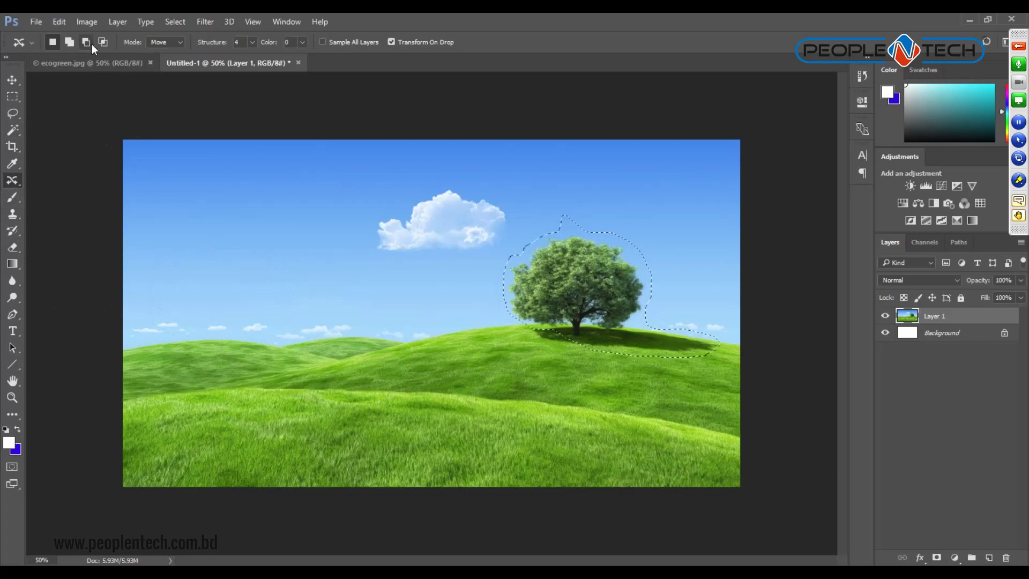
pyautogui.click(181, 41)
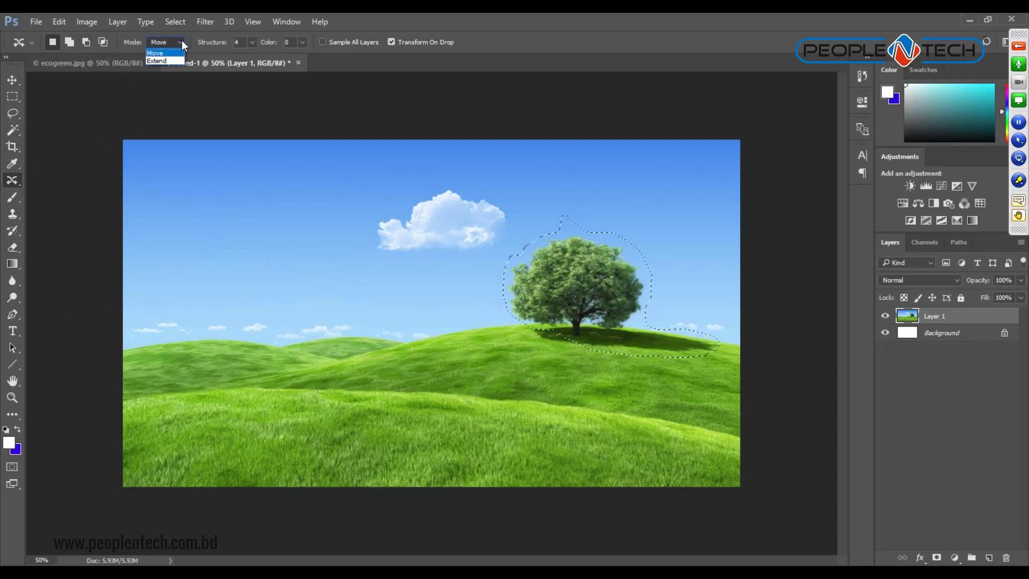
pyautogui.click(170, 61)
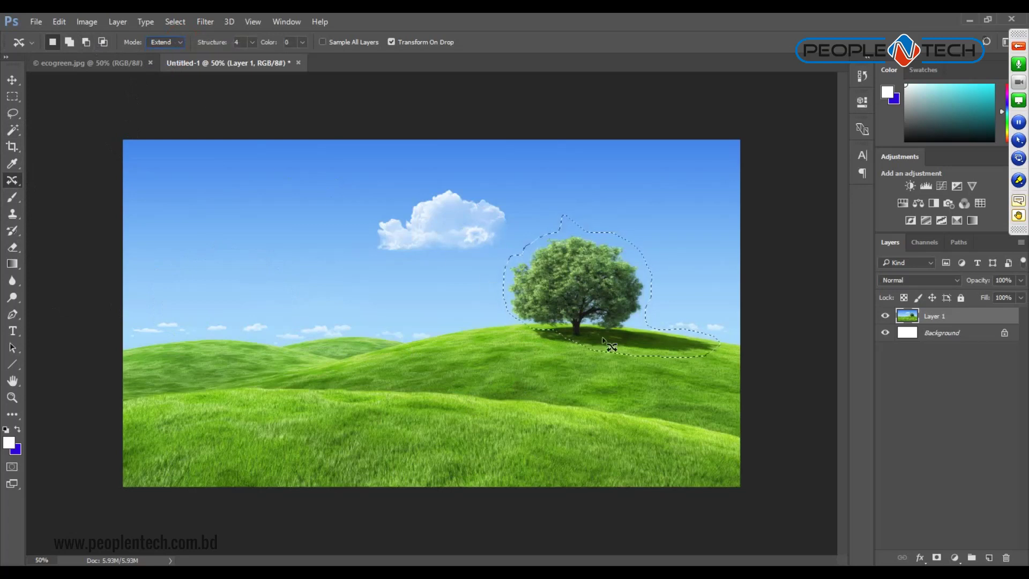
pyautogui.moveTo(598, 308)
pyautogui.mouseDown()
pyautogui.moveTo(242, 322)
pyautogui.moveTo(335, 325)
pyautogui.mouseUp()
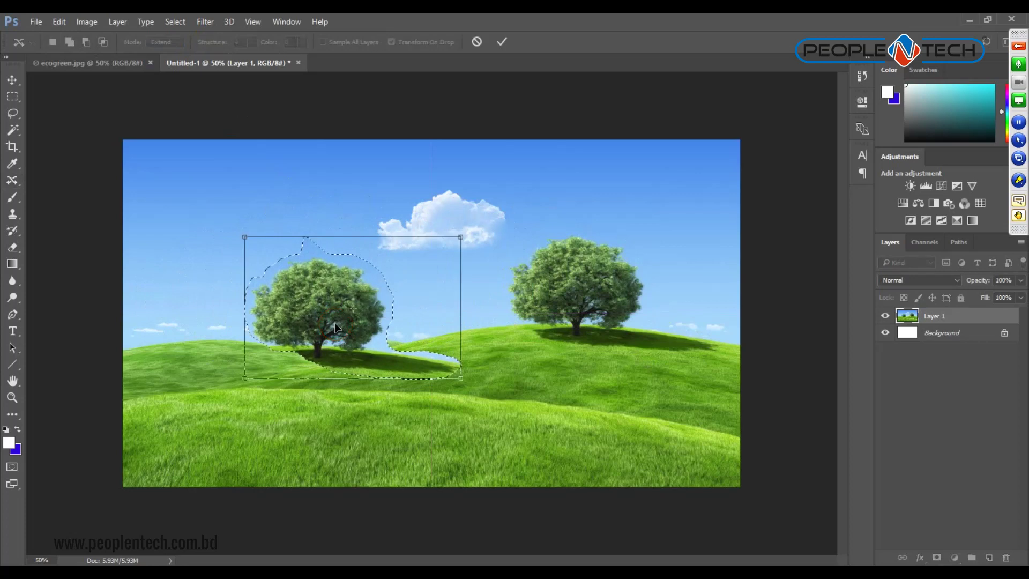
pyautogui.click(502, 42)
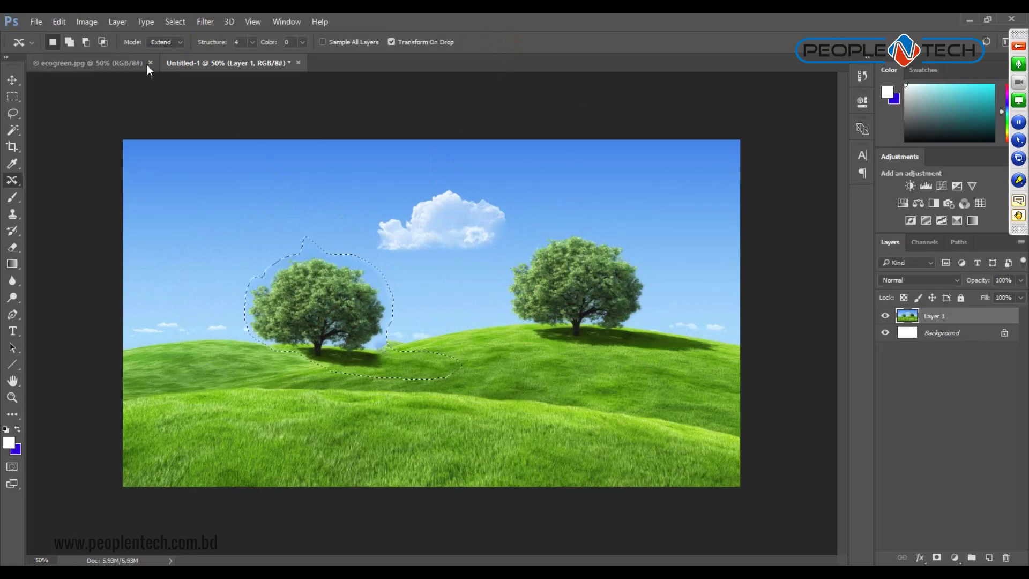
pyautogui.click(174, 23)
pyautogui.click(183, 45)
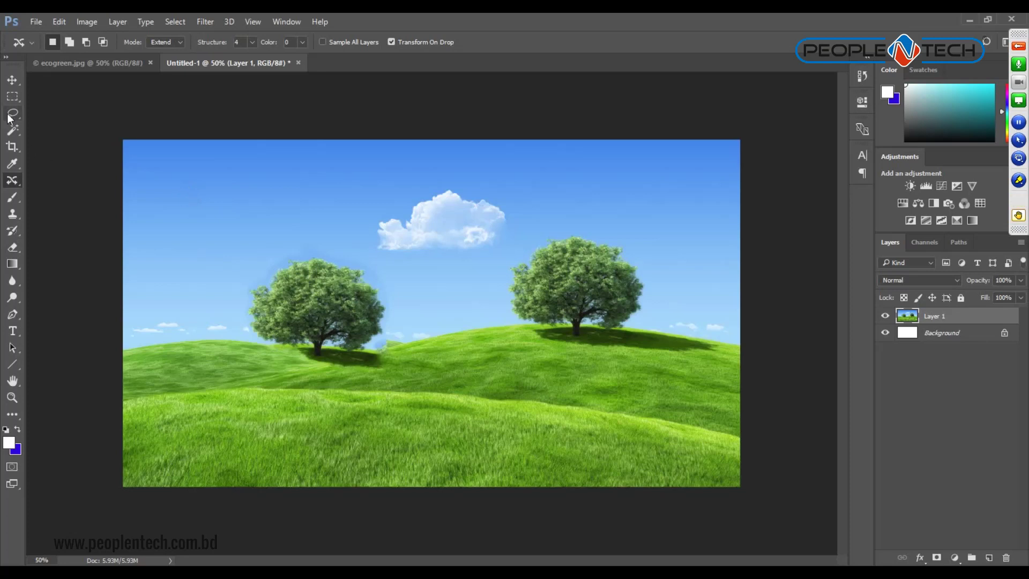
# Select the Patch Tool from the healing tools flyout and expand the GoToTraining side panel.
pyautogui.click(13, 181)
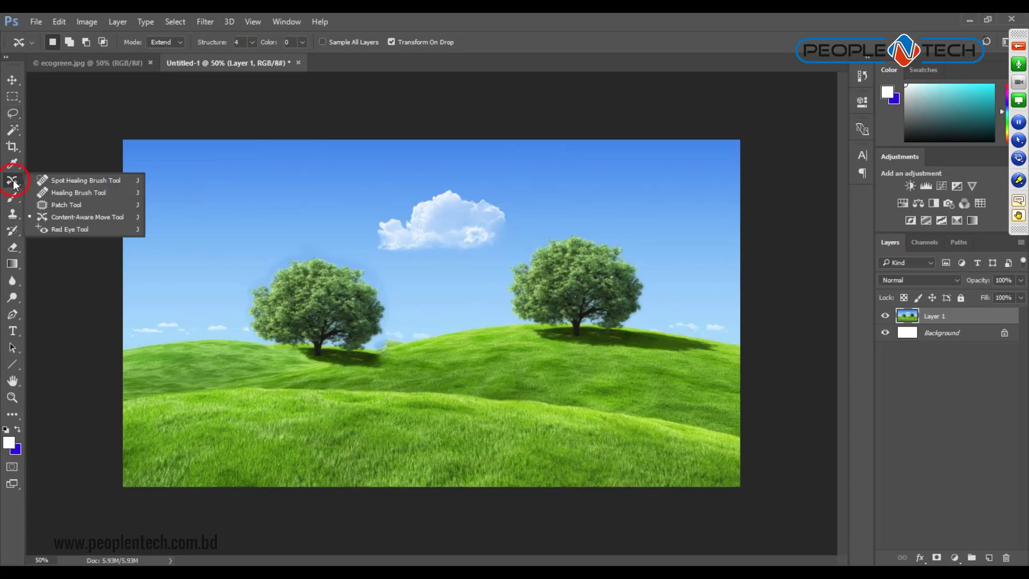
pyautogui.click(59, 204)
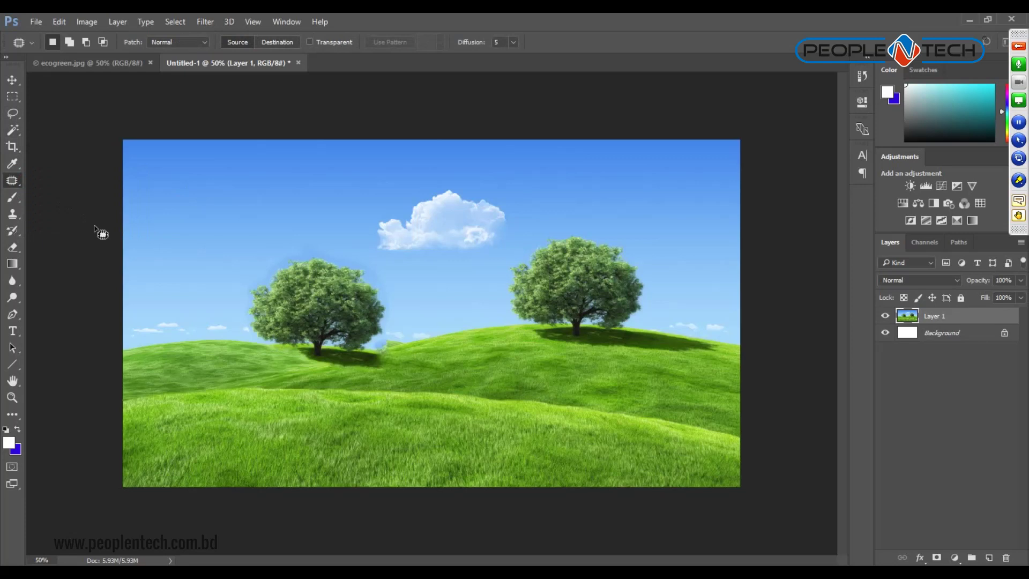
pyautogui.click(1020, 47)
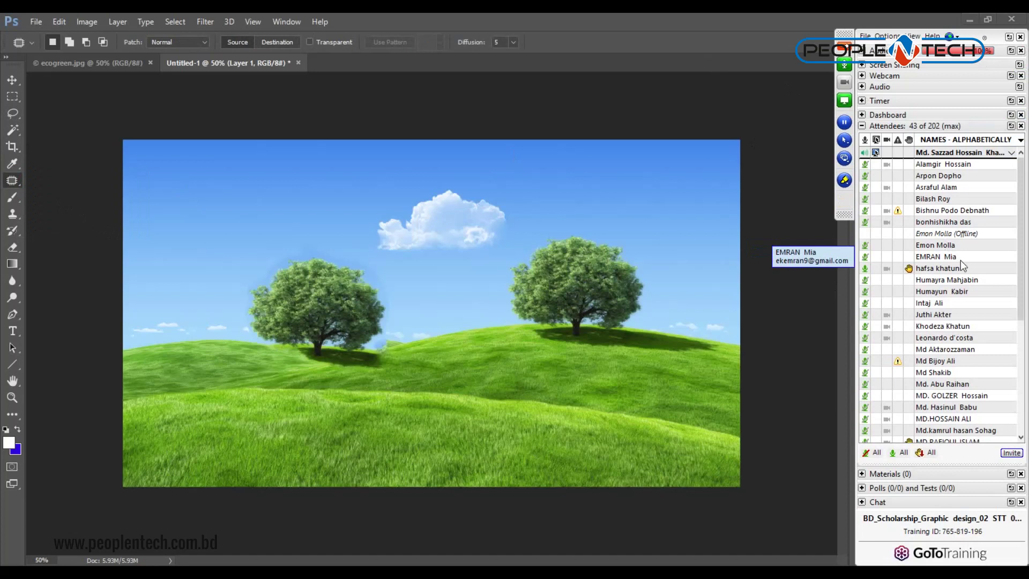
pyautogui.click(1020, 391)
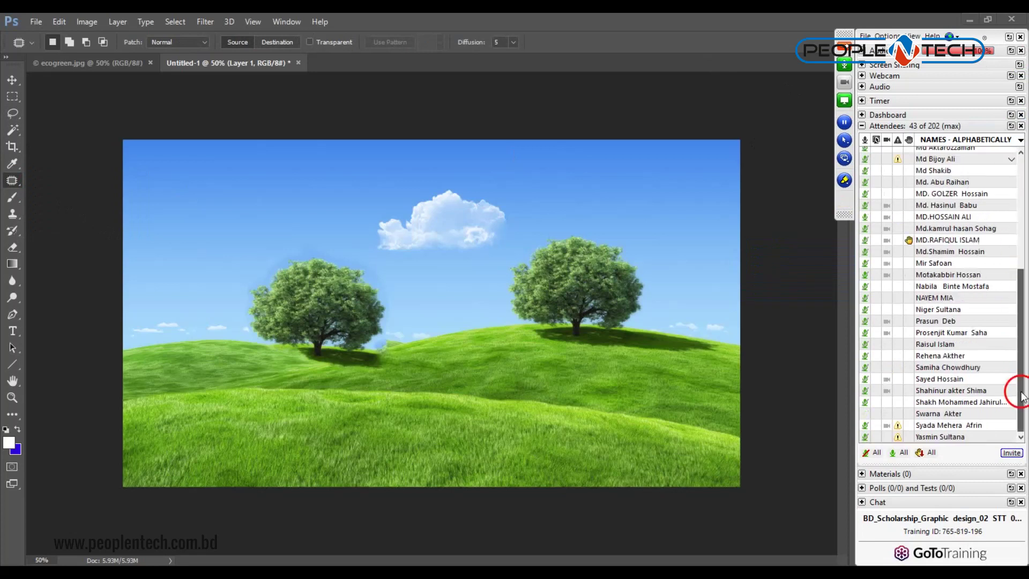
pyautogui.click(1023, 214)
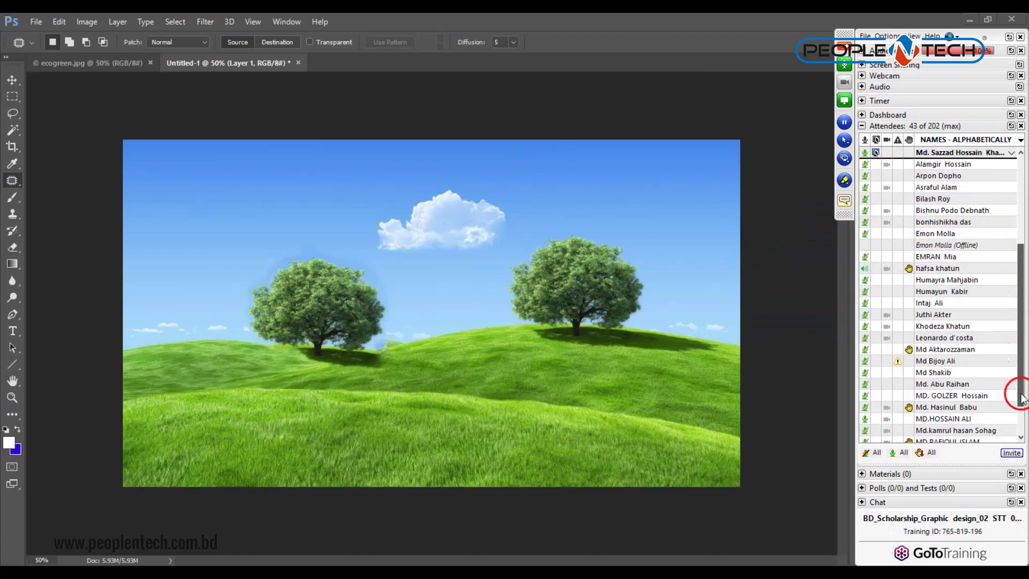
pyautogui.scroll(-5, 1012, 375)
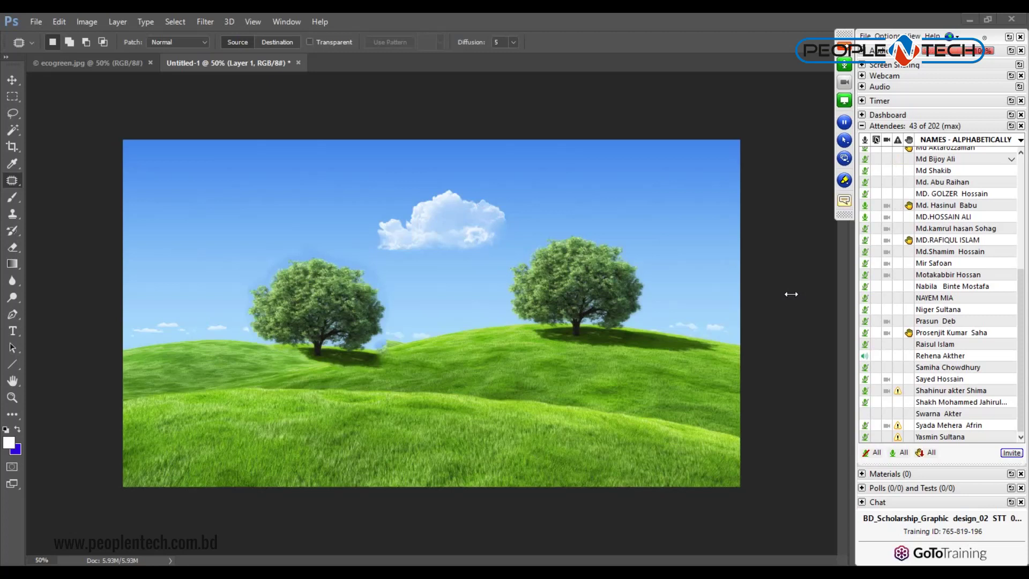
pyautogui.click(13, 131)
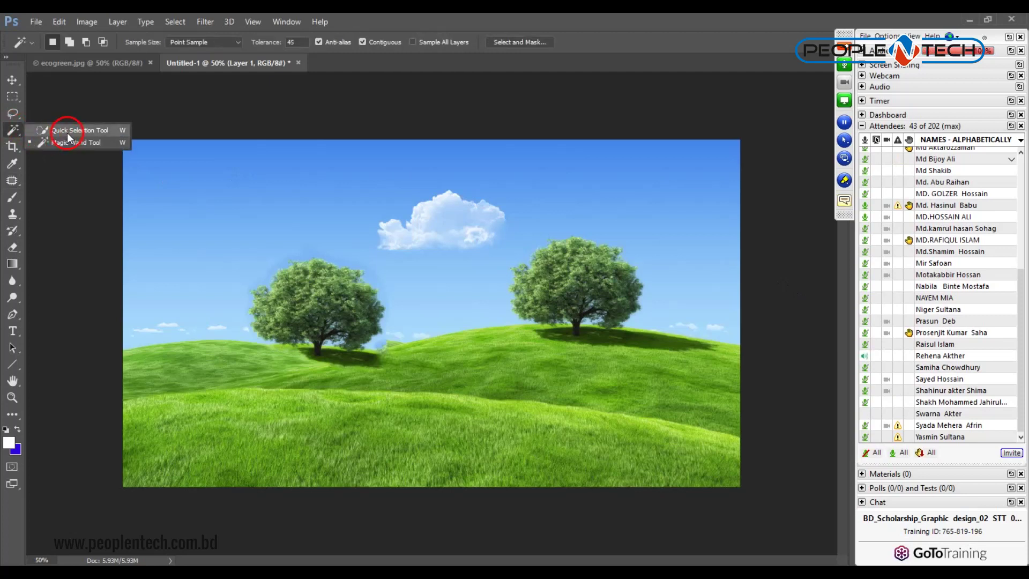
# Switch to the freehand Lasso tool after checking the Magic Wand flyout.
pyautogui.click(6, 133)
pyautogui.rightClick(7, 135)
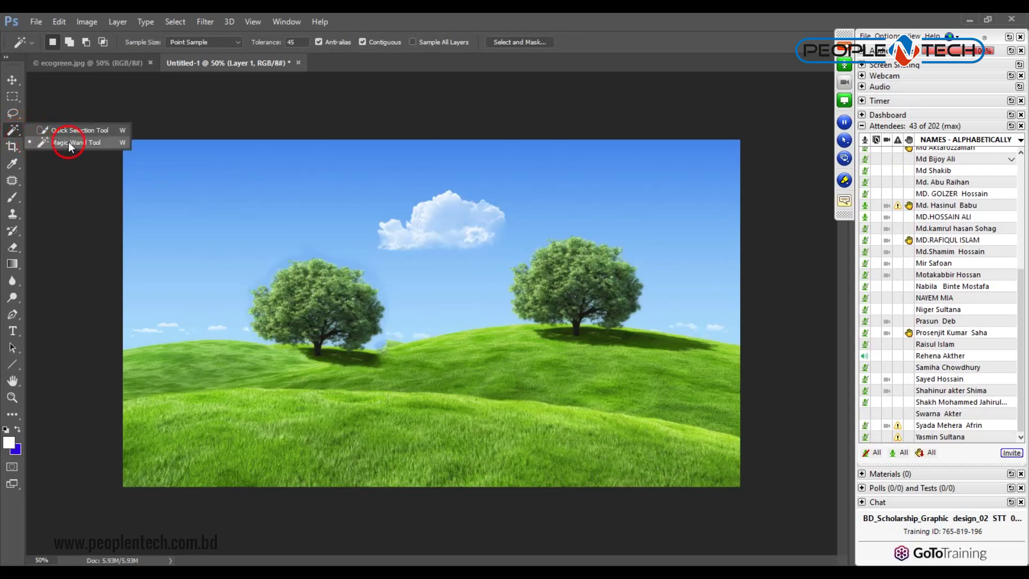
pyautogui.click(16, 133)
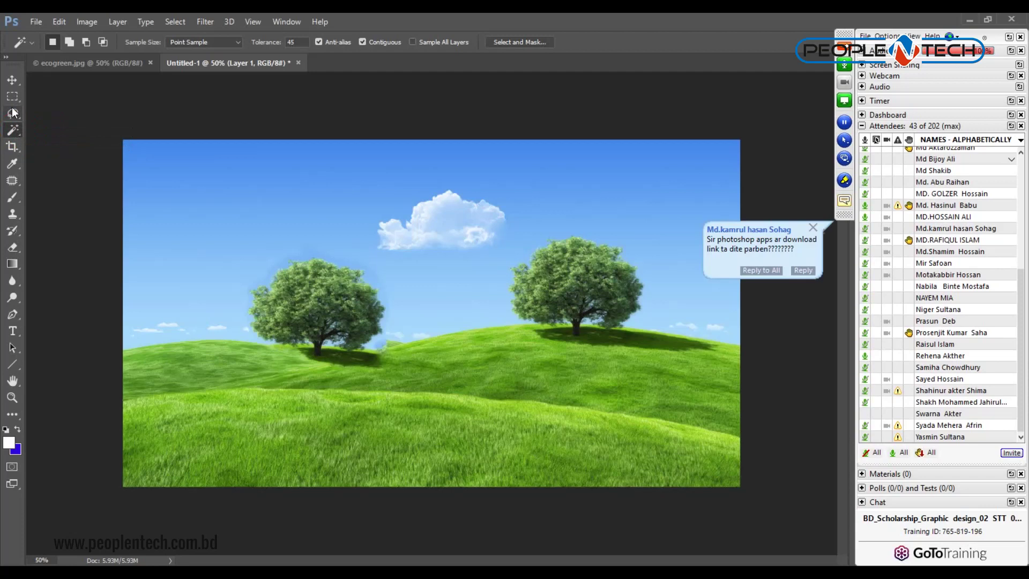
pyautogui.click(13, 115)
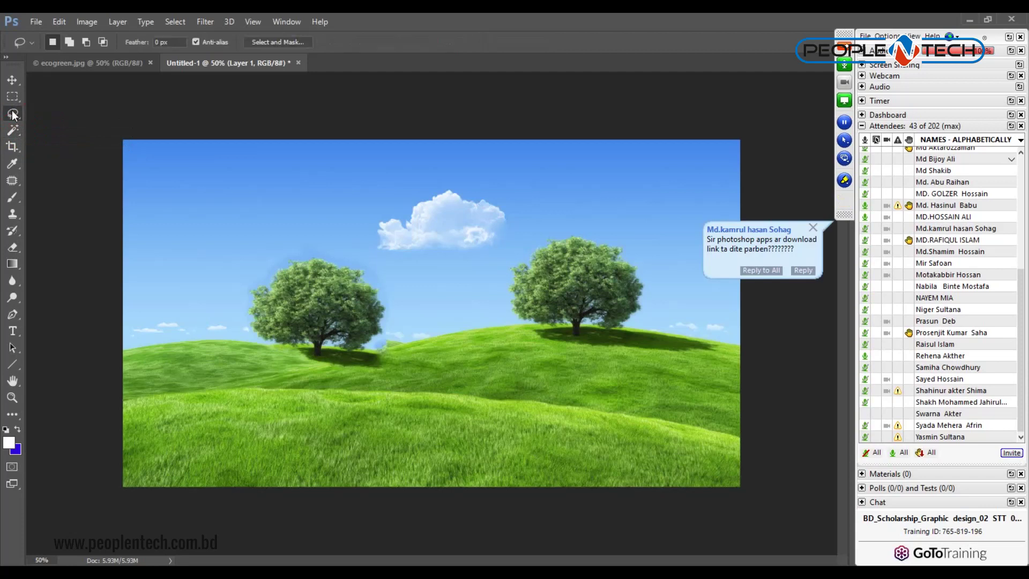
# Close the ecogreen.jpg document so only Untitled-1 stays open.
pyautogui.click(90, 62)
pyautogui.hotkey('ctrl', 'w')
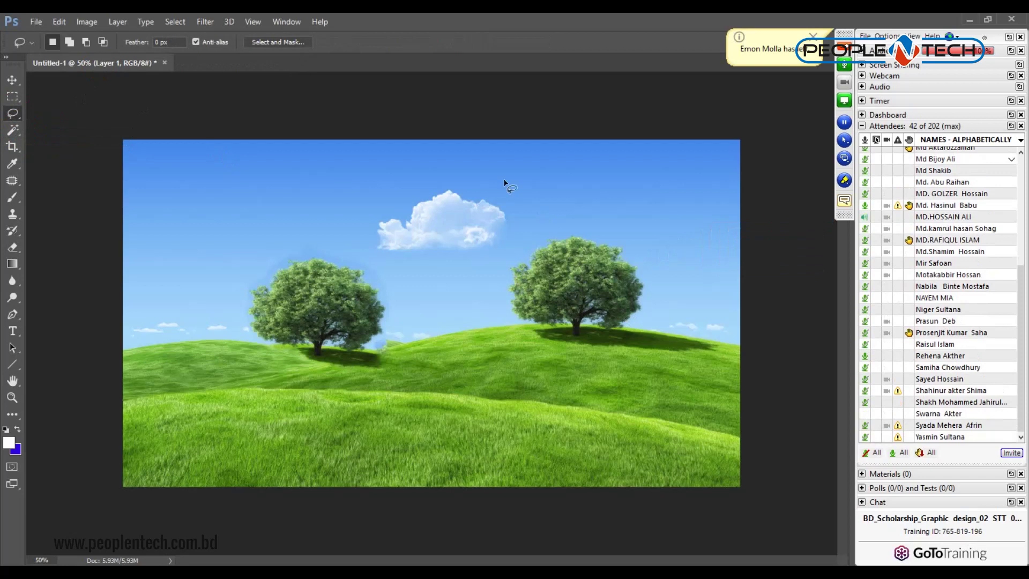
pyautogui.click(34, 21)
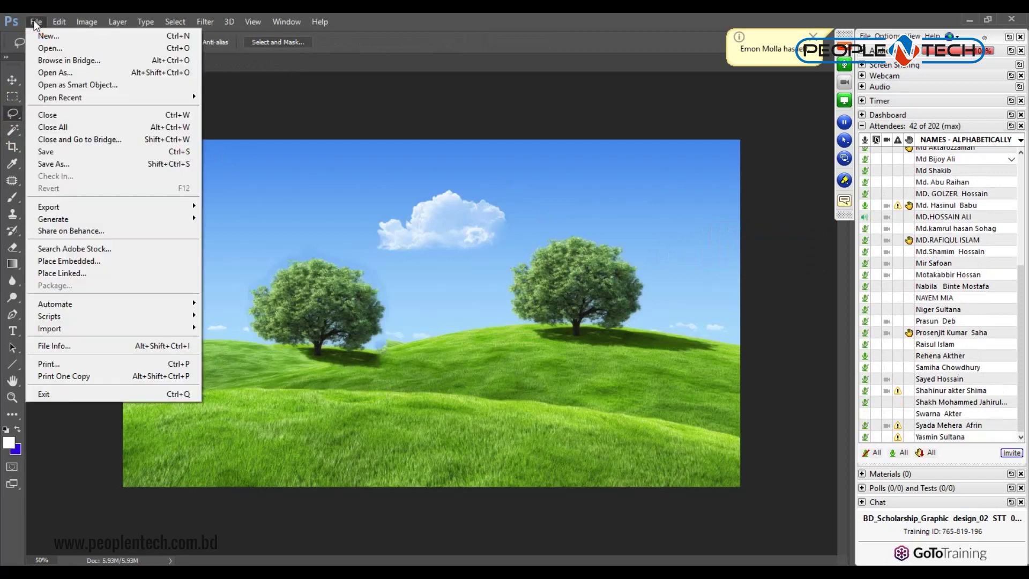
# Open DBS_Tamara.jpg from the Scholarship PNTL Photoshop folder.
pyautogui.click(50, 48)
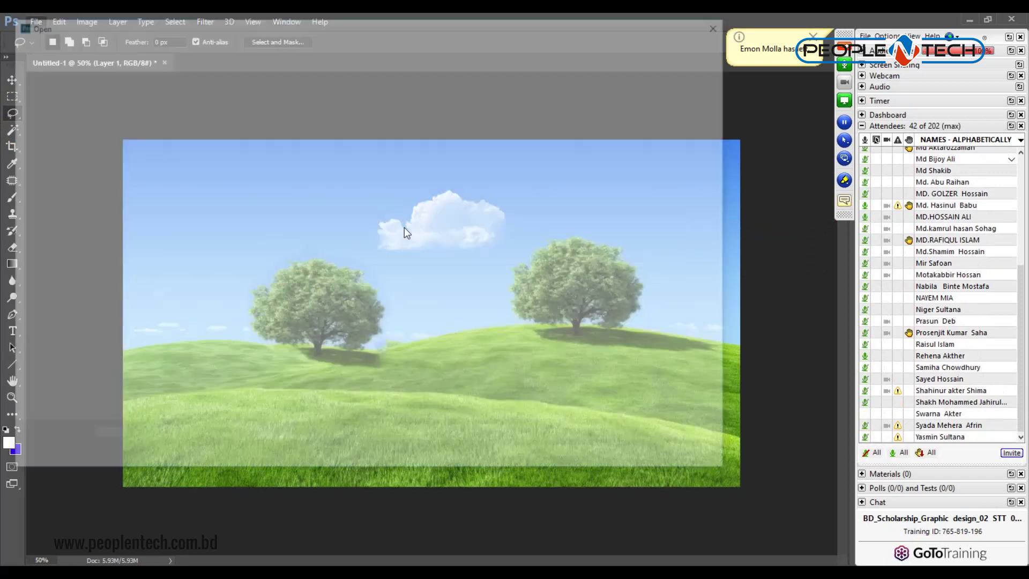
pyautogui.click(269, 215)
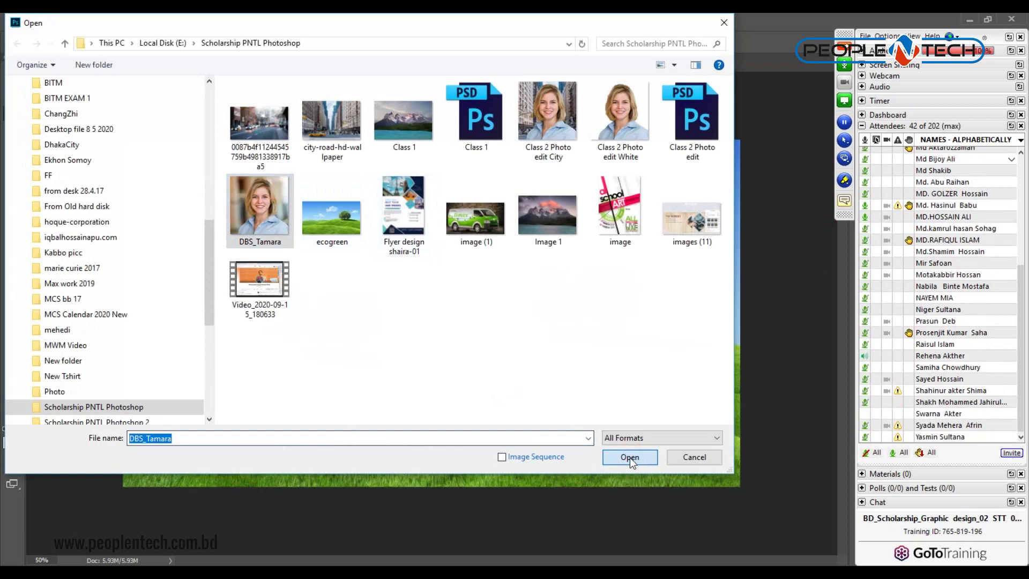
pyautogui.click(631, 459)
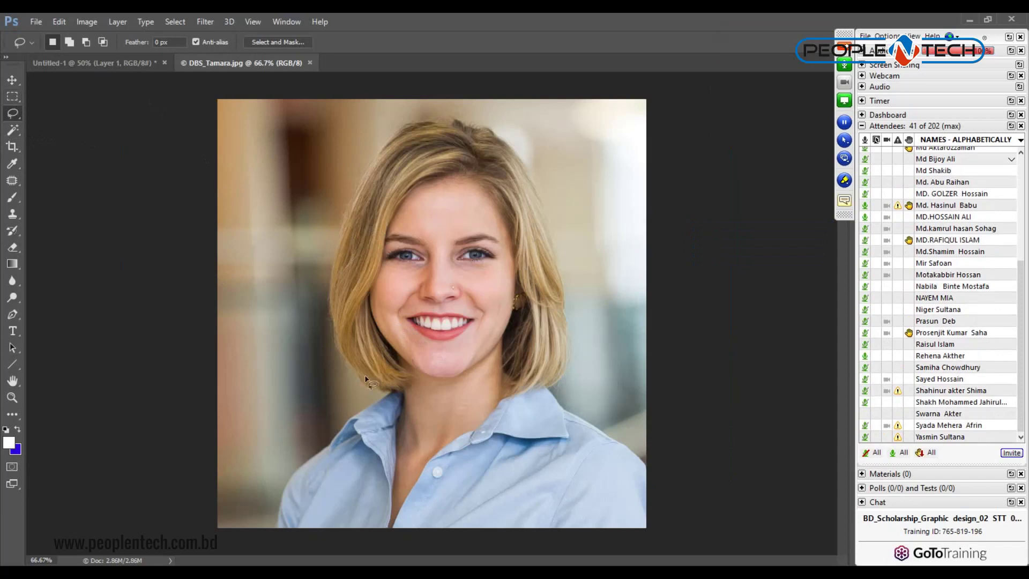
# Try a freehand Lasso selection around the woman's hair, then deselect it.
pyautogui.moveTo(389, 394)
pyautogui.mouseDown()
pyautogui.moveTo(333, 337)
pyautogui.moveTo(356, 215)
pyautogui.mouseUp()
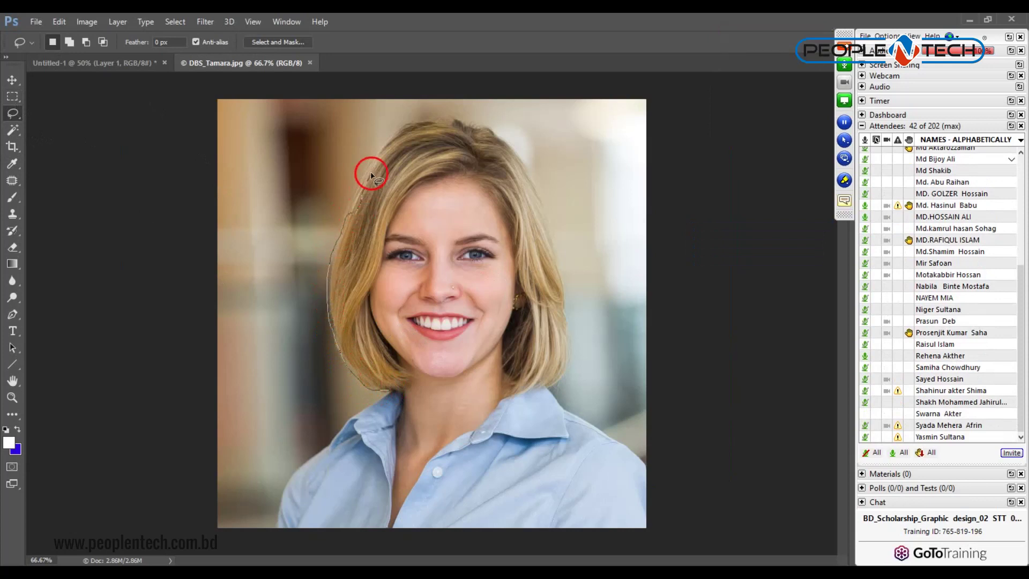
pyautogui.moveTo(356, 215); pyautogui.dragTo(402, 155)
pyautogui.click(440, 152)
# Place Pen-tool path points around the hair from the left collar to the bottom right.
pyautogui.click(14, 311)
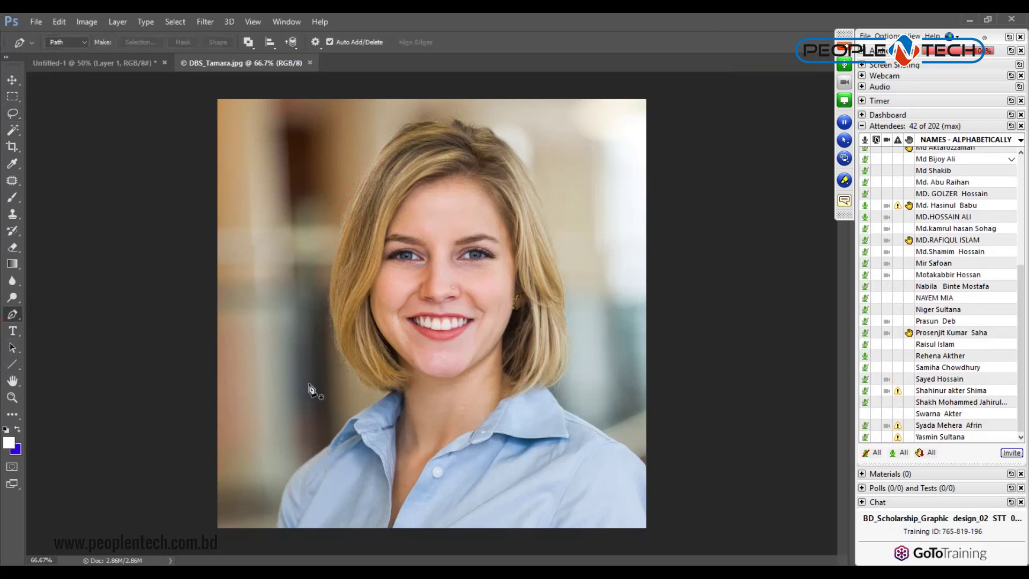
pyautogui.click(392, 391)
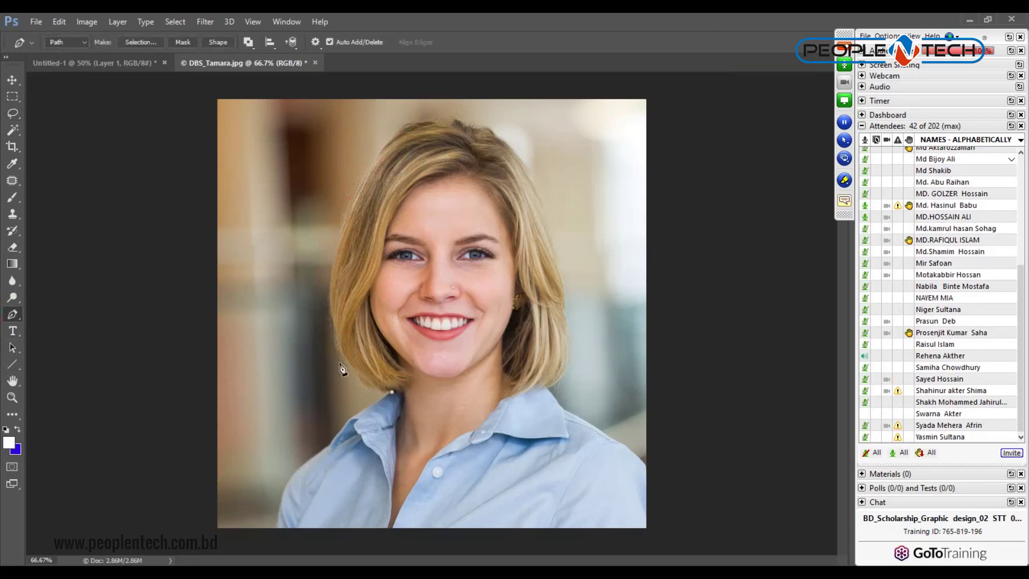
pyautogui.moveTo(341, 349); pyautogui.dragTo(326, 310)
pyautogui.moveTo(335, 256); pyautogui.dragTo(353, 191)
pyautogui.moveTo(412, 125); pyautogui.dragTo(448, 98)
pyautogui.click(451, 122)
pyautogui.moveTo(526, 172); pyautogui.dragTo(547, 217)
pyautogui.moveTo(566, 311); pyautogui.dragTo(570, 352)
pyautogui.moveTo(547, 385); pyautogui.dragTo(525, 396)
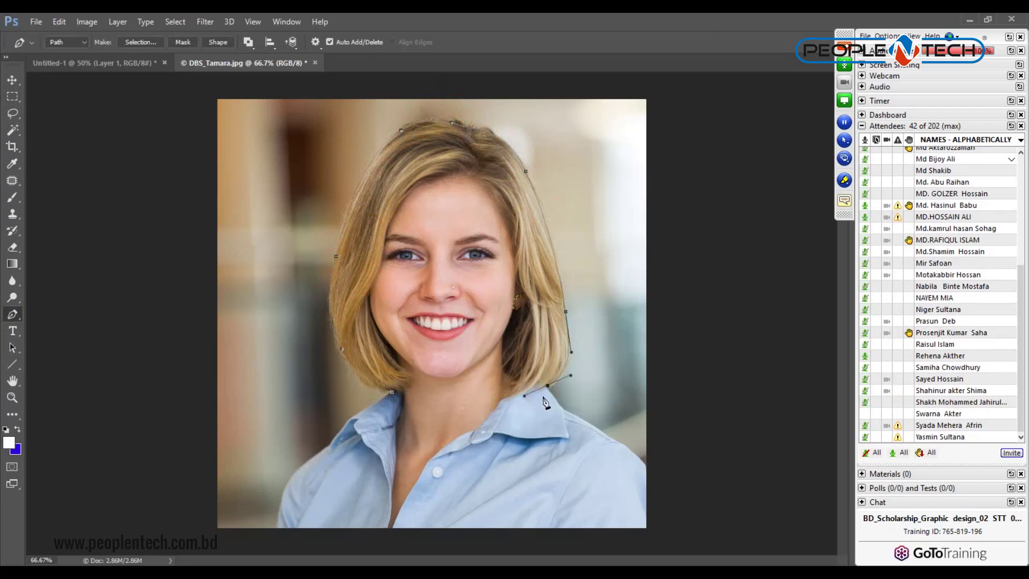
# Continue the path along the collar and shirt to the bottom edge and close it.
pyautogui.keyDown('alt'); pyautogui.click(548, 385); pyautogui.keyUp('alt')
pyautogui.click(503, 400)
pyautogui.click(475, 429)
pyautogui.click(426, 469)
pyautogui.moveTo(426, 469); pyautogui.dragTo(418, 489)
pyautogui.keyDown('alt'); pyautogui.click(425, 467); pyautogui.keyUp('alt')
pyautogui.moveTo(393, 533); pyautogui.dragTo(394, 549)
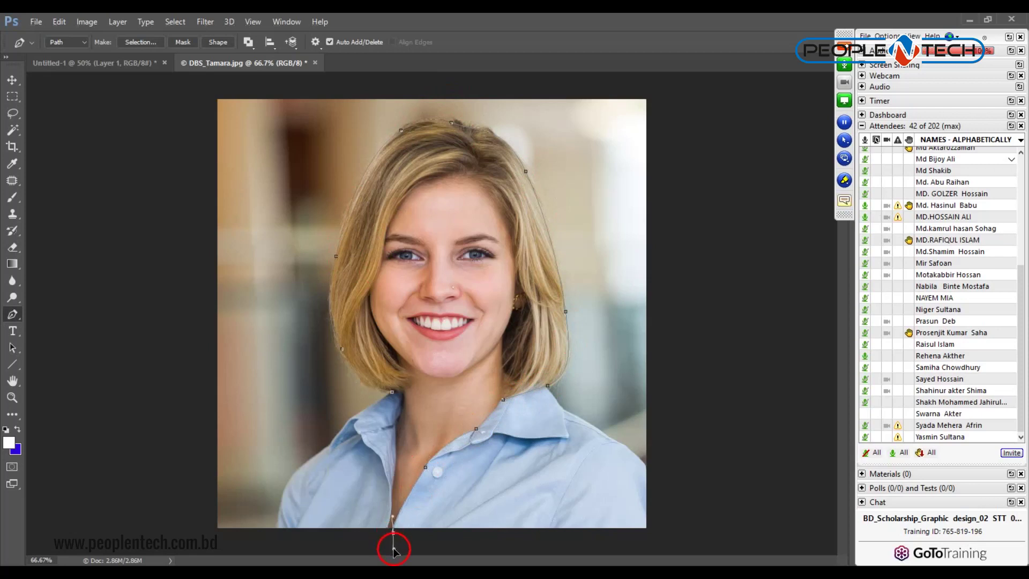
pyautogui.keyDown('alt'); pyautogui.click(391, 533); pyautogui.keyUp('alt')
pyautogui.moveTo(392, 487); pyautogui.dragTo(391, 450)
pyautogui.moveTo(396, 429)
pyautogui.mouseDown()
pyautogui.moveTo(393, 421)
pyautogui.moveTo(400, 433)
pyautogui.mouseUp()
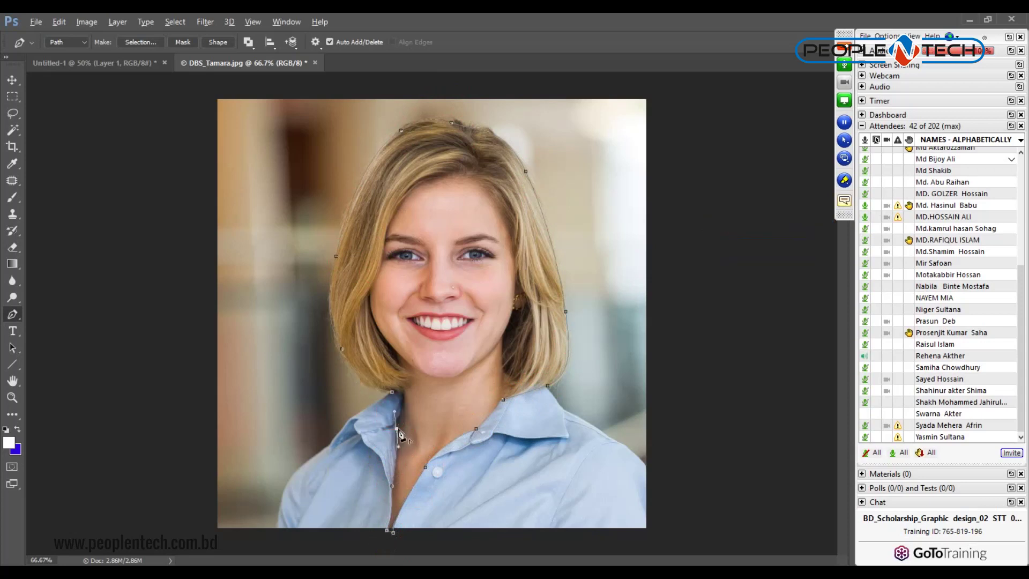
pyautogui.moveTo(392, 395); pyautogui.dragTo(371, 403)
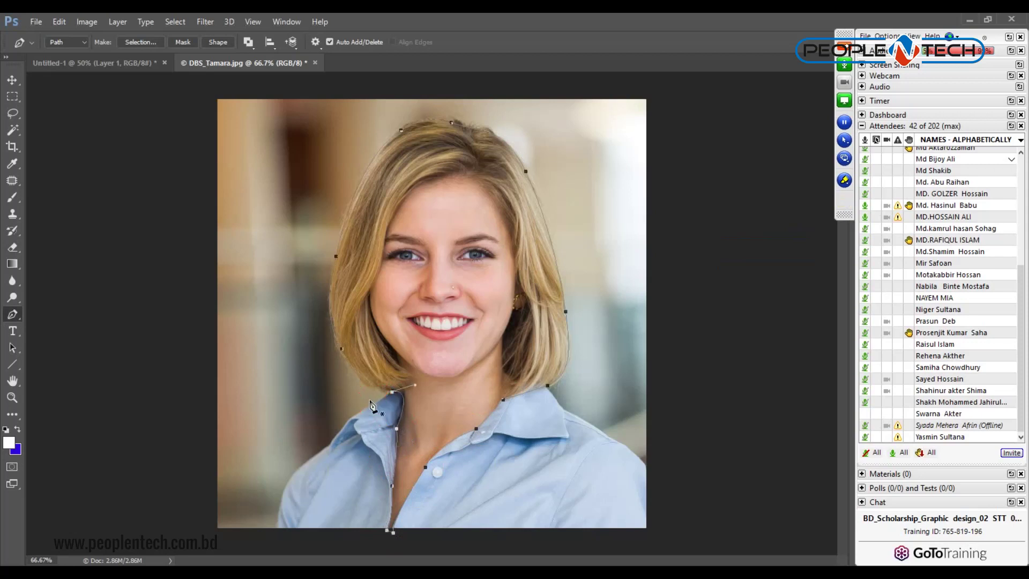
# Switch to the Move tool and hide the traced path outline with Ctrl+H.
pyautogui.click(11, 80)
pyautogui.hotkey('ctrl', 'h')
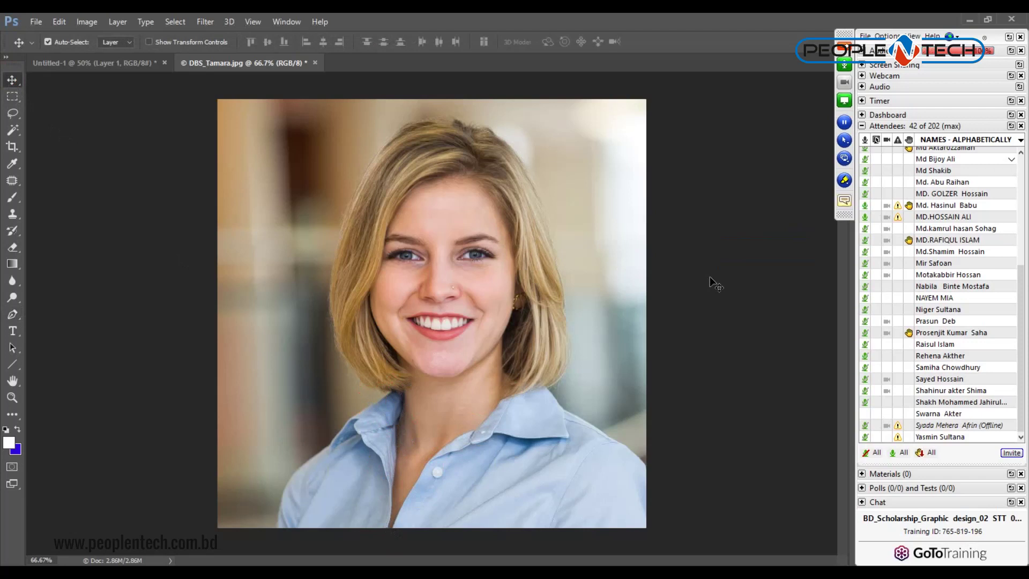
pyautogui.click(1020, 340)
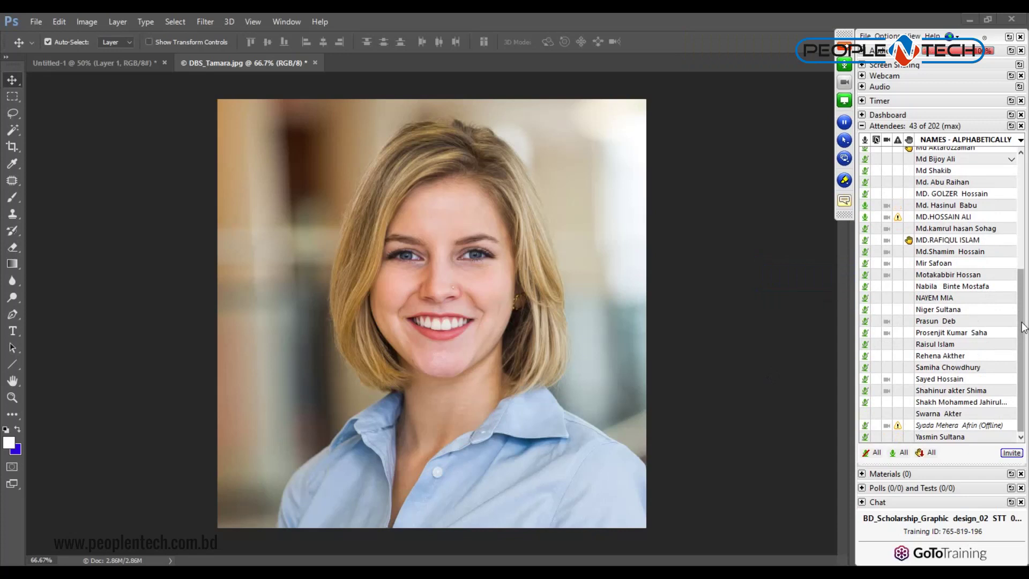
pyautogui.moveTo(1024, 327); pyautogui.dragTo(1023, 174)
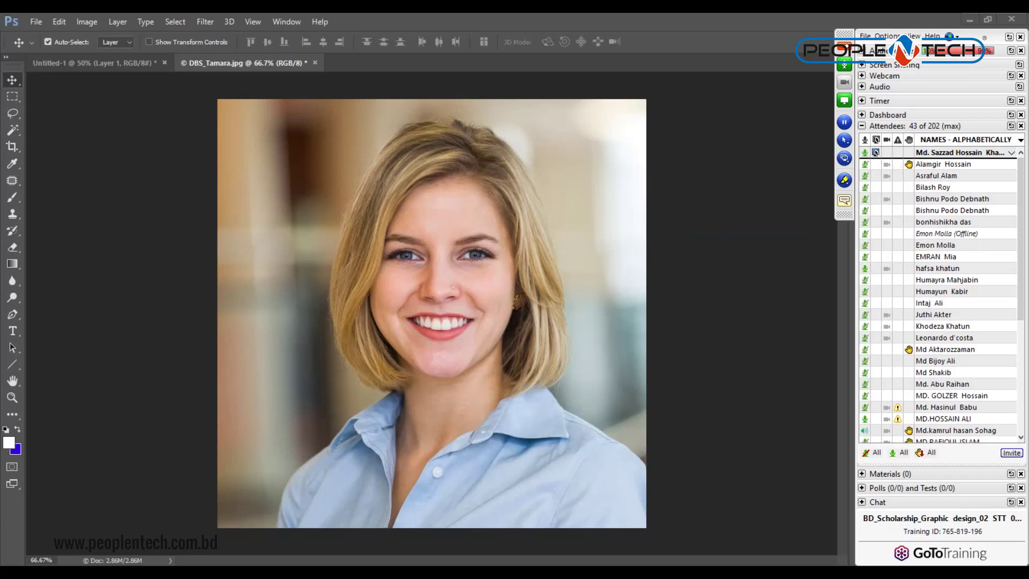
pyautogui.click(364, 530)
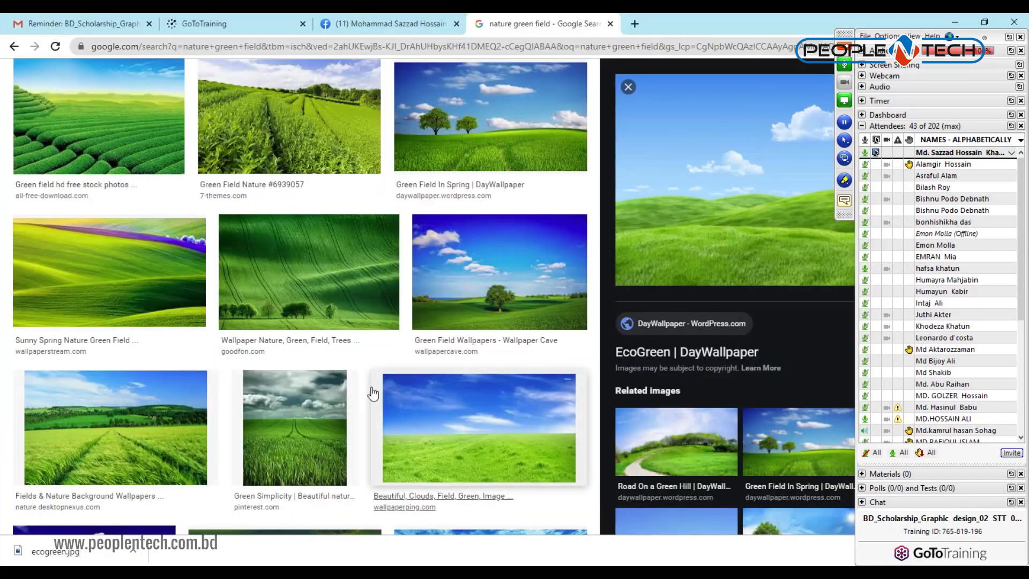
# Open the PeopleNTech Scholarship Photoshop Batch-02 group post from Facebook notifications.
pyautogui.click(396, 22)
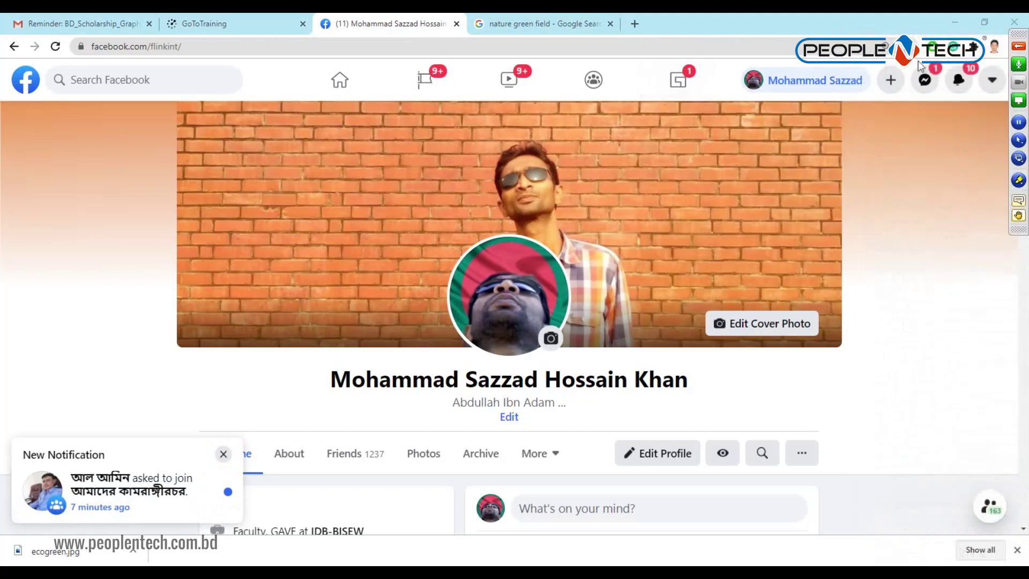
pyautogui.click(958, 80)
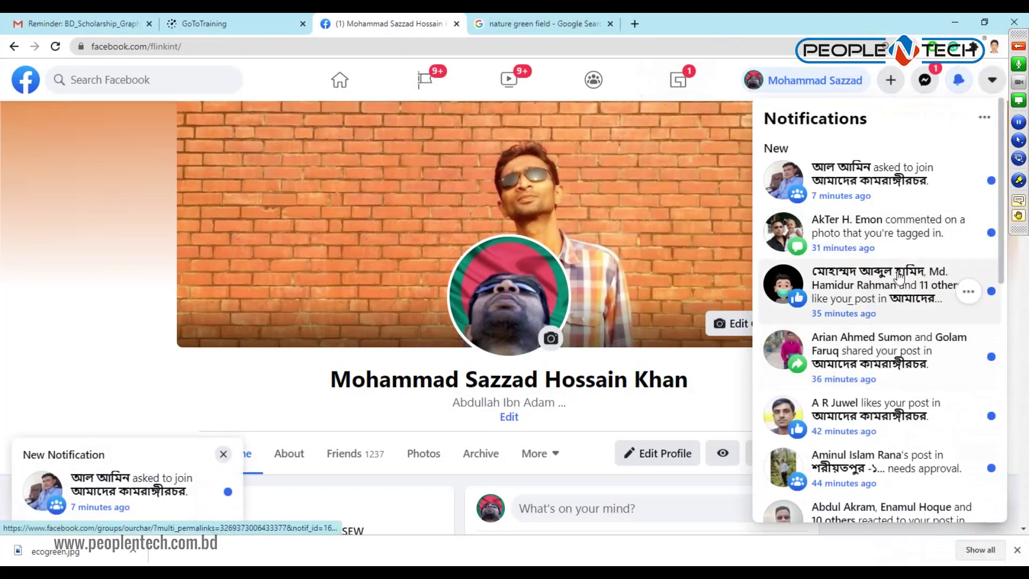
pyautogui.scroll(-2, 899, 277)
pyautogui.scroll(-2, 899, 277)
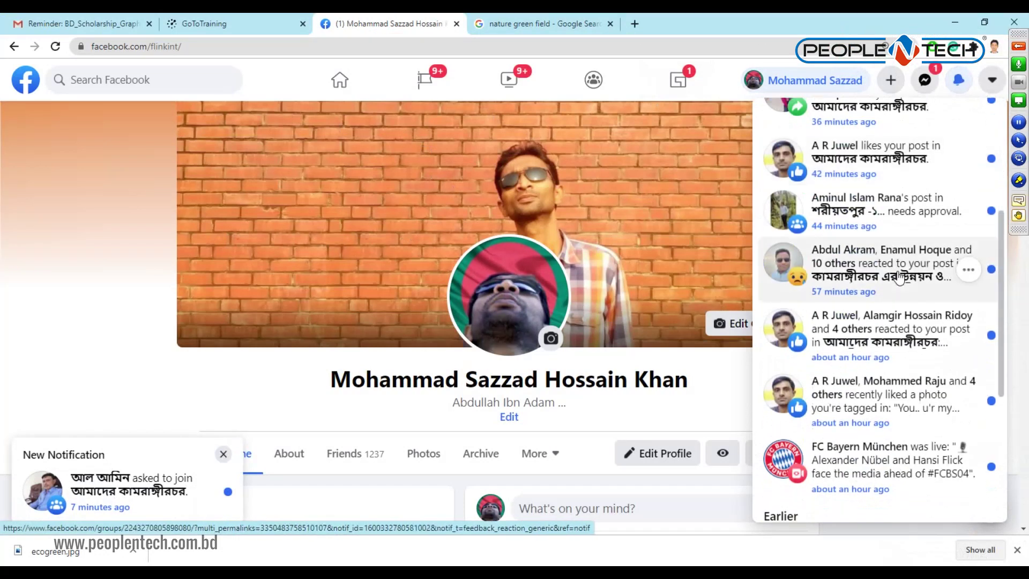
pyautogui.scroll(-3, 898, 278)
pyautogui.scroll(-2, 899, 277)
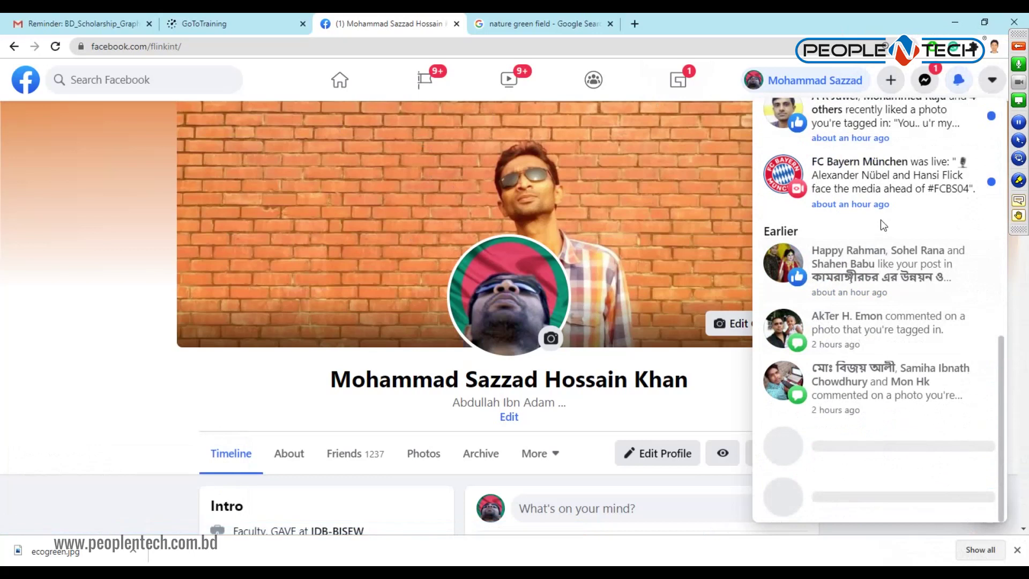
pyautogui.scroll(-2, 880, 220)
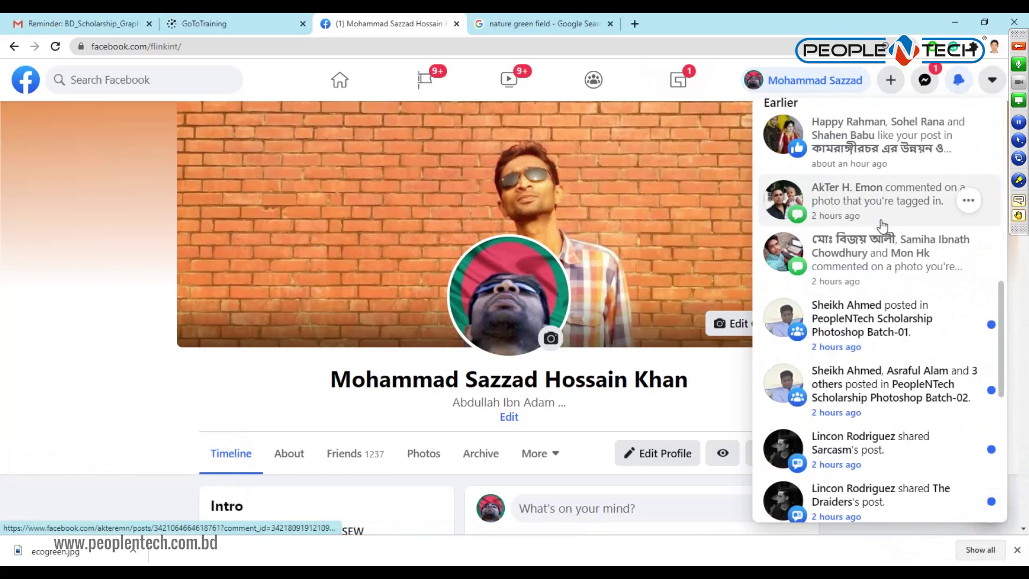
pyautogui.click(889, 391)
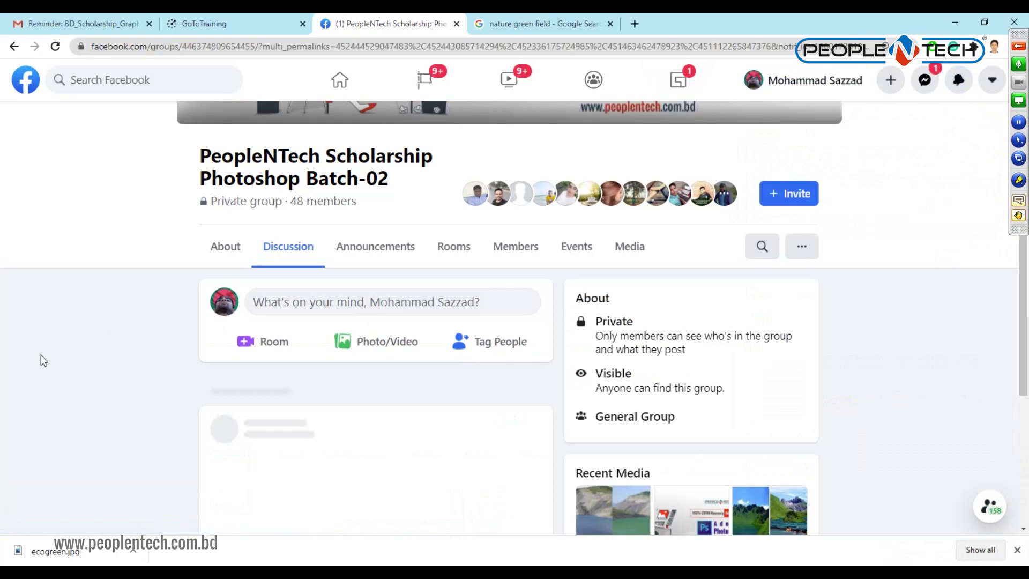
# Scroll through the group post, show the attendee panel, and return to Photoshop.
pyautogui.scroll(-3, 44, 336)
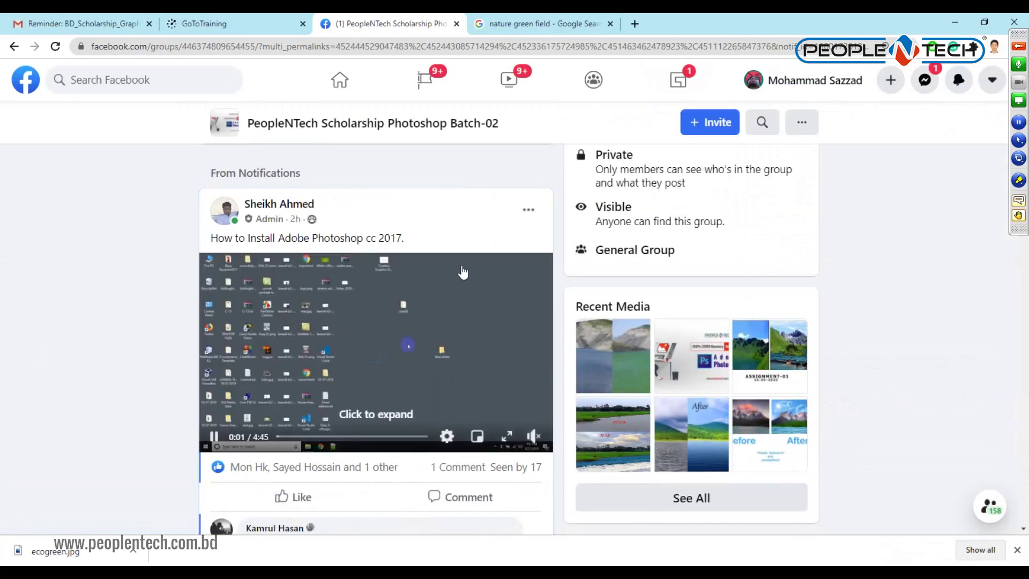
pyautogui.scroll(1, 420, 315)
pyautogui.scroll(7, 422, 309)
pyautogui.scroll(-8, 421, 309)
pyautogui.scroll(-2, 393, 323)
pyautogui.scroll(2, 393, 323)
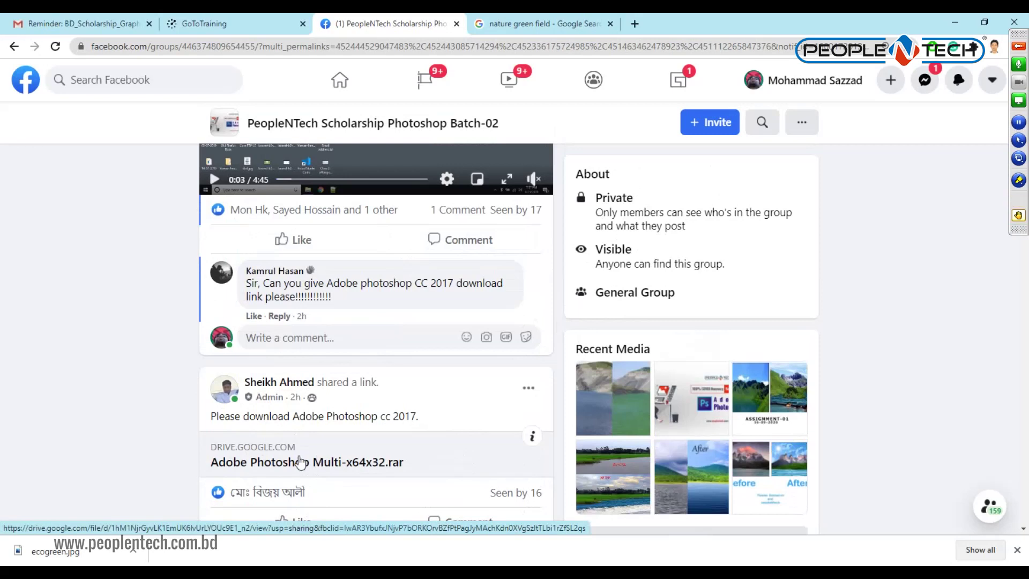
pyautogui.scroll(5, 85, 355)
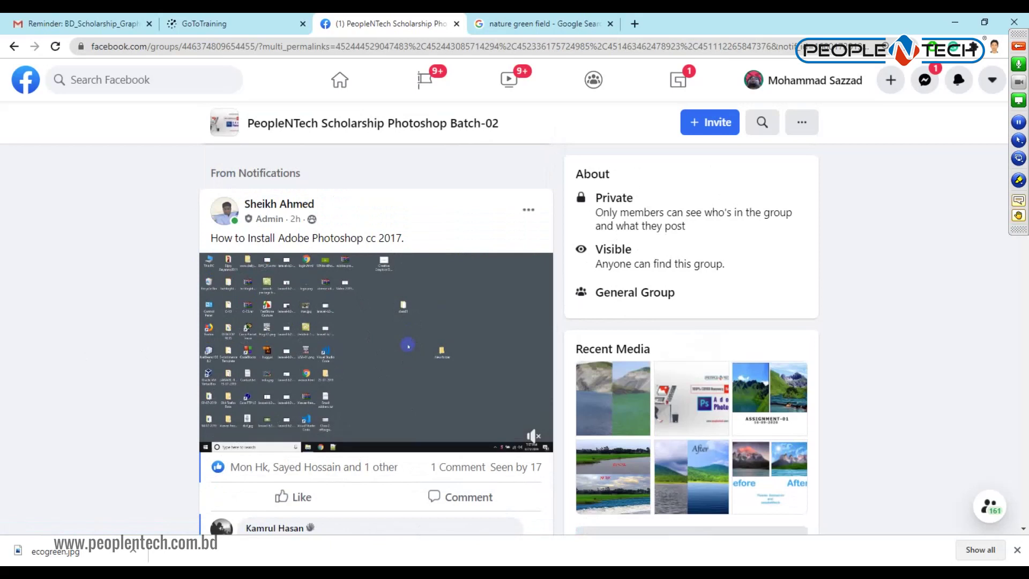
pyautogui.click(1019, 49)
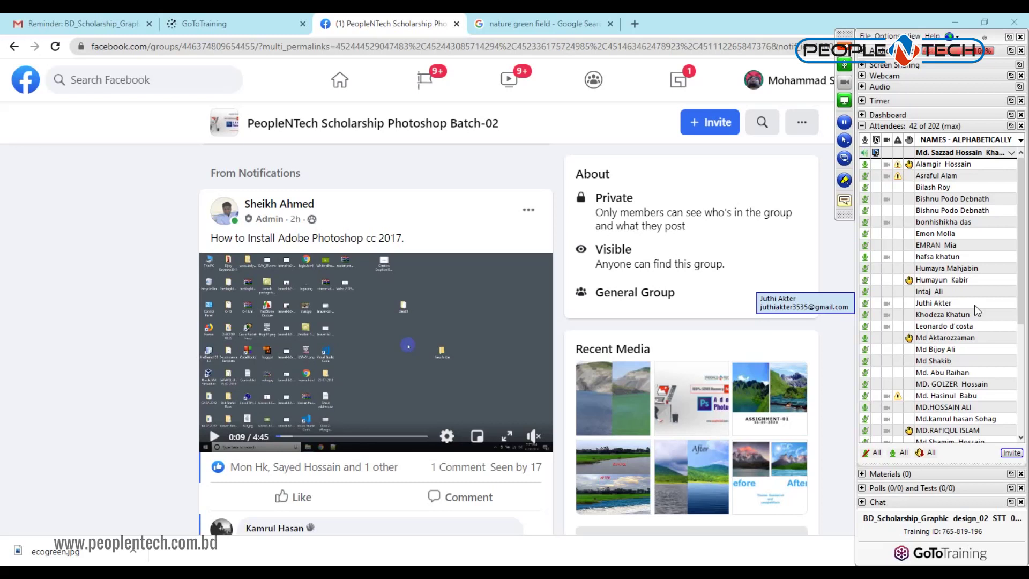
pyautogui.hotkey('alt', 'Tab')
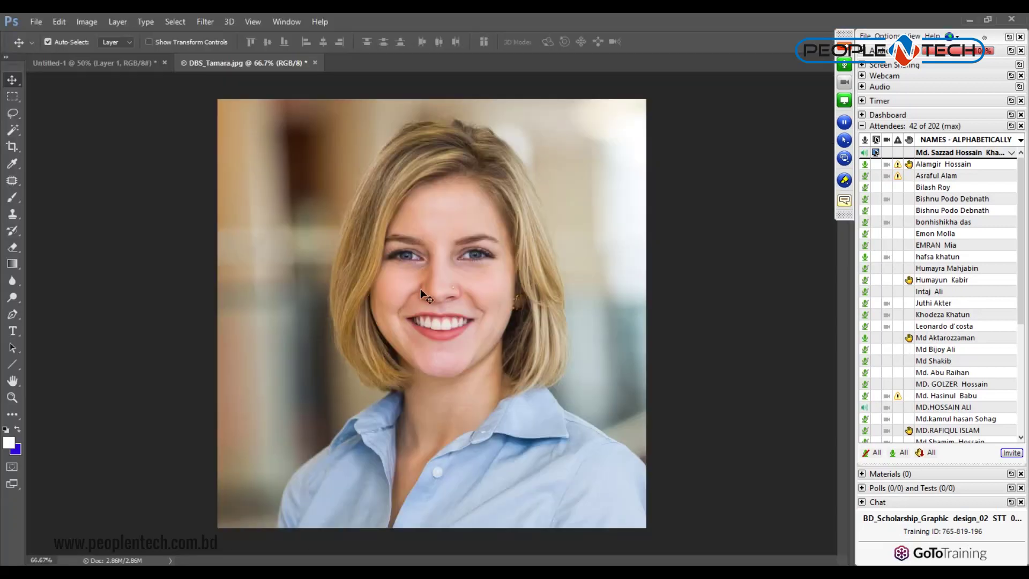
# Unlock the Background as Layer 0 and fill a new Layer 1 beneath it with blue.
pyautogui.click(844, 47)
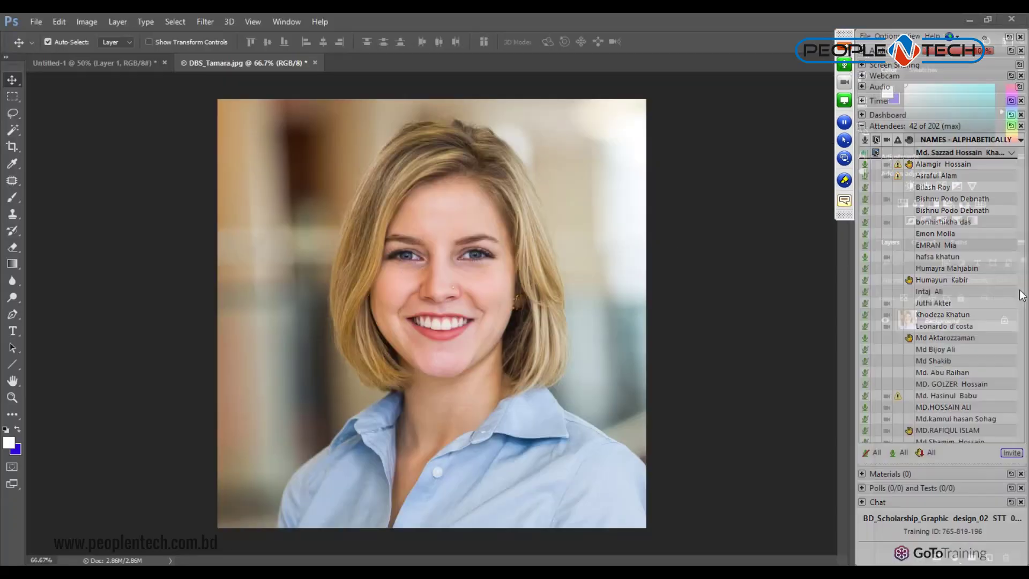
pyautogui.click(1006, 321)
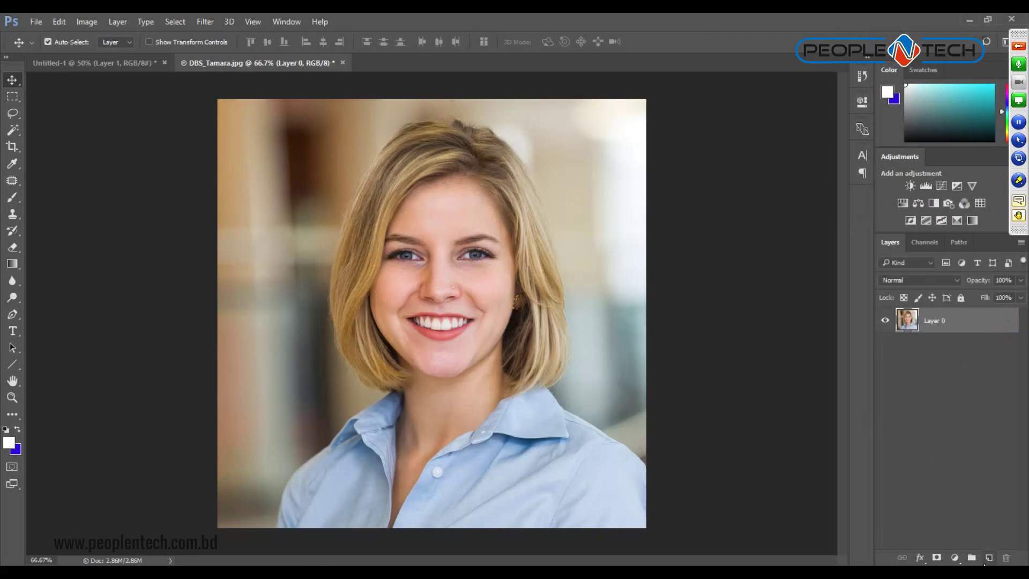
pyautogui.click(989, 557)
pyautogui.moveTo(974, 321); pyautogui.dragTo(992, 440)
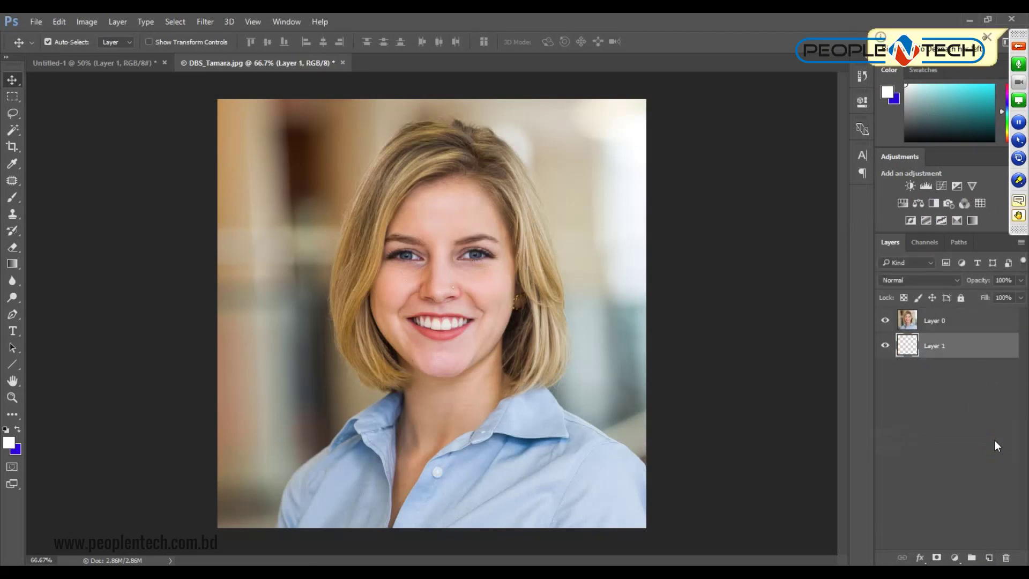
pyautogui.hotkey('ctrl', 'BackSpace')
# Move the portrait Layer 0 upward to expose blue below it.
pyautogui.click(480, 340)
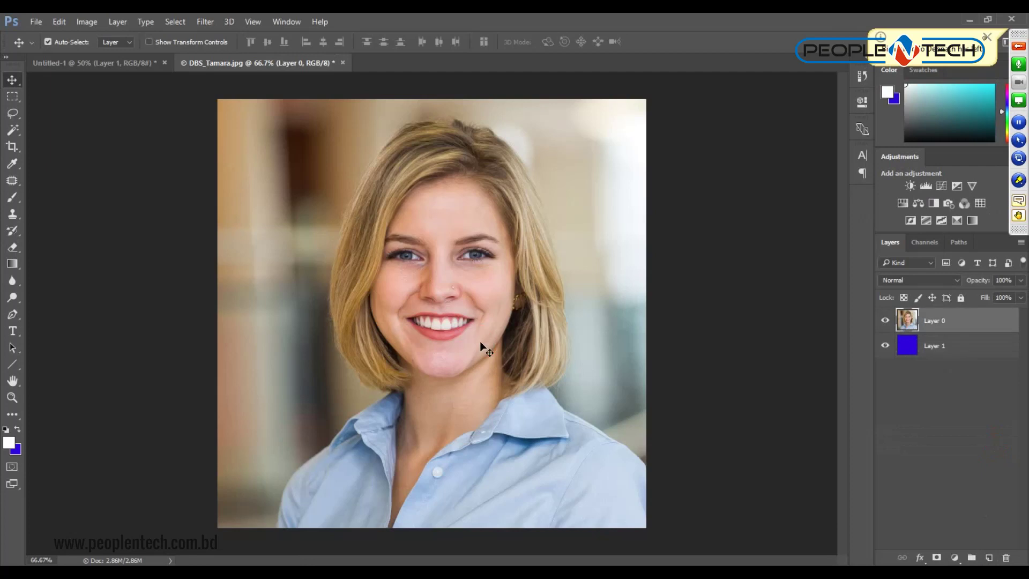
pyautogui.moveTo(480, 342)
pyautogui.mouseDown()
pyautogui.moveTo(475, 210)
pyautogui.moveTo(487, 209)
pyautogui.mouseUp()
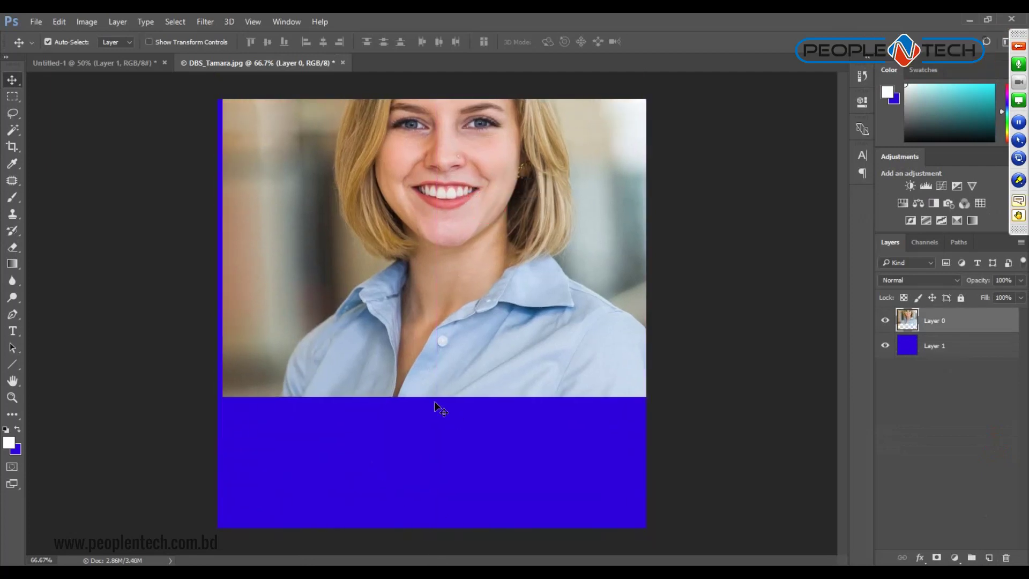
pyautogui.scroll(1, 434, 401)
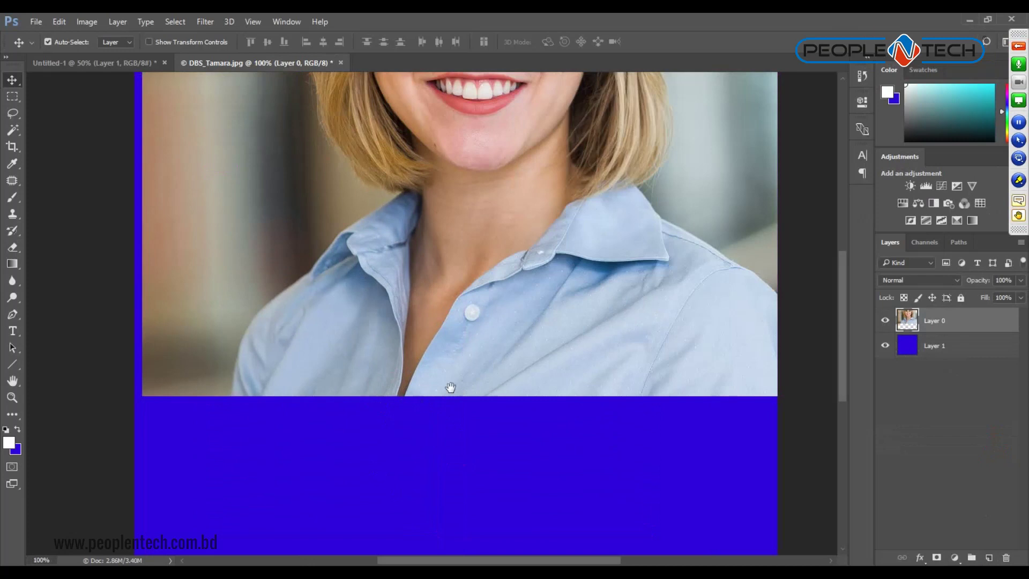
# Lasso-select the bottom of the shirt, test a blue fill, and undo it.
pyautogui.click(12, 113)
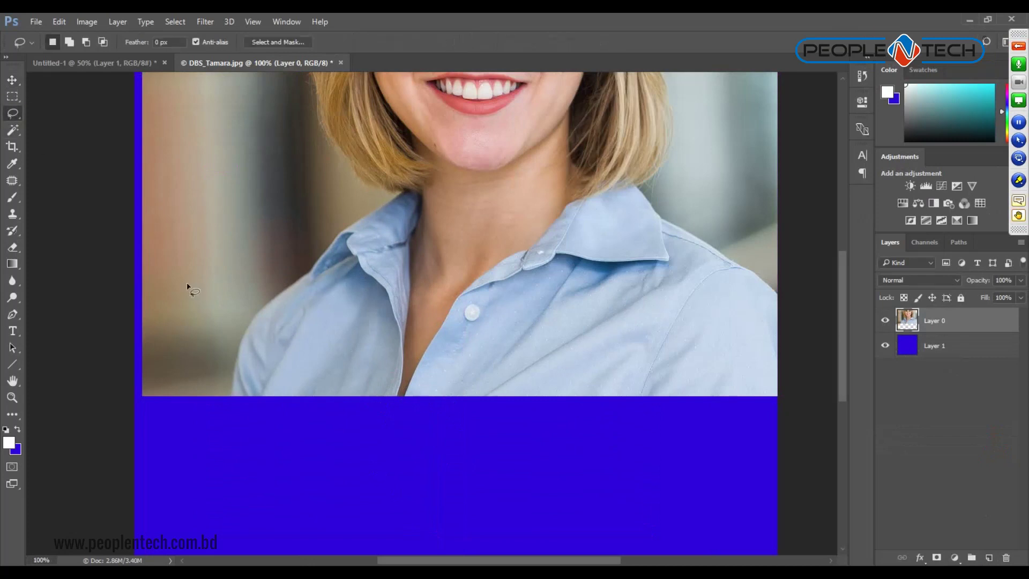
pyautogui.moveTo(171, 401)
pyautogui.mouseDown()
pyautogui.moveTo(658, 394)
pyautogui.moveTo(211, 441)
pyautogui.moveTo(164, 430)
pyautogui.mouseUp()
pyautogui.hotkey('ctrl', 'BackSpace')
pyautogui.hotkey('ctrl', 'd')
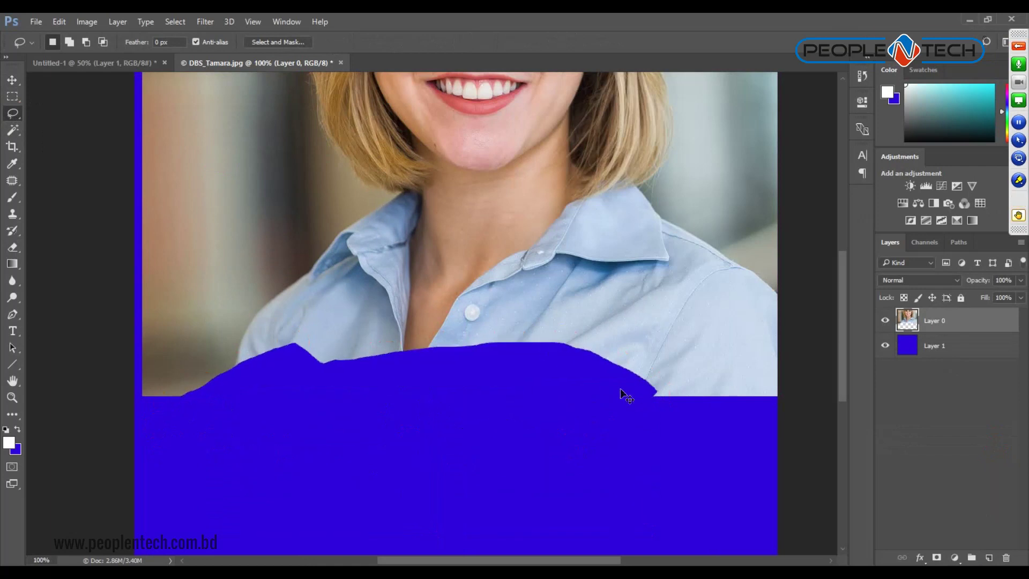
pyautogui.hotkey('ctrl', 'alt', 'z')
pyautogui.hotkey('ctrl', 'alt', 'z')
# Try a 1 px feather with a blue fill, inspect the edge zoomed in, then undo.
pyautogui.rightClick(537, 361)
pyautogui.click(568, 127)
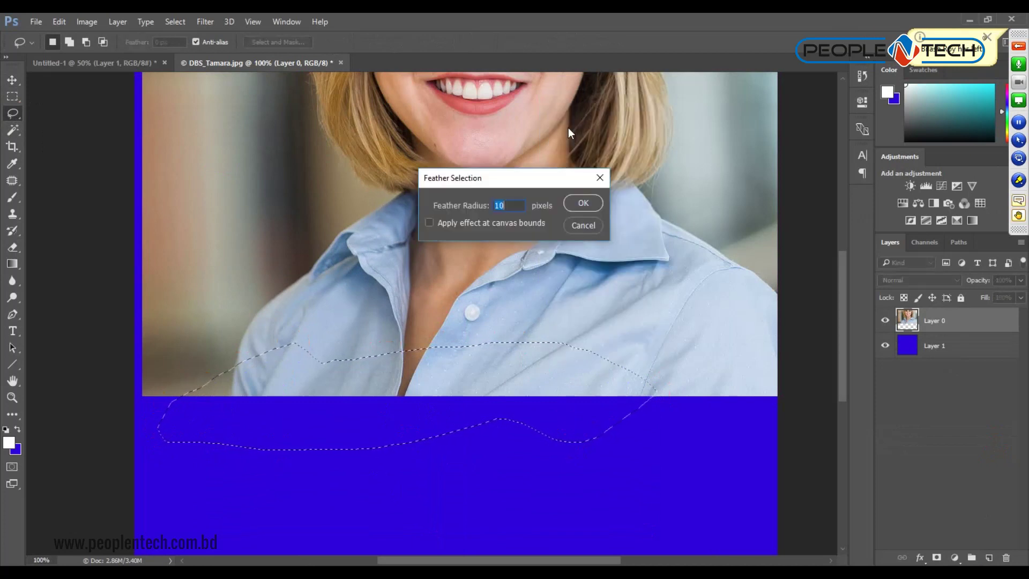
pyautogui.write('1')
pyautogui.press('Return')
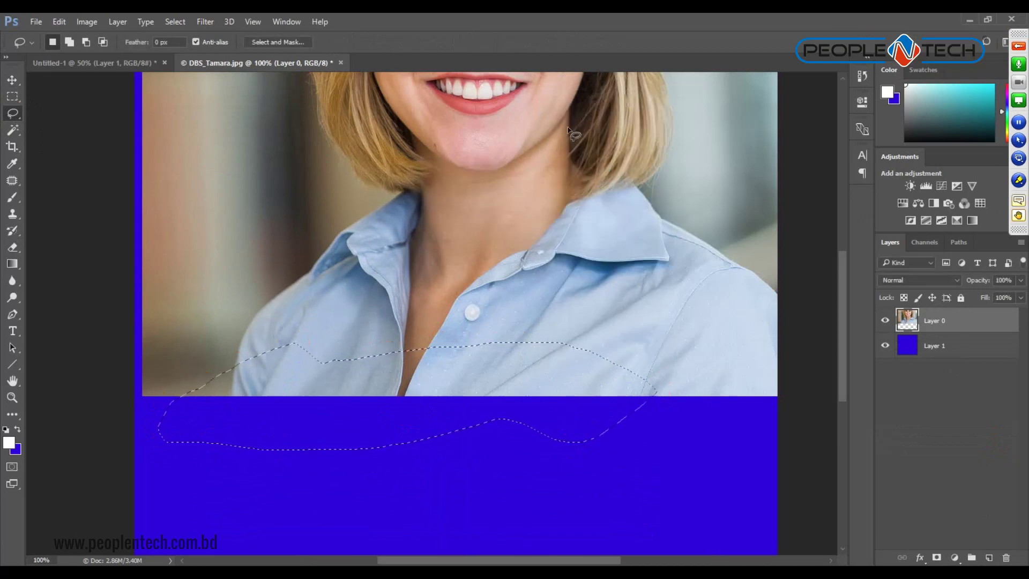
pyautogui.hotkey('ctrl', 'BackSpace')
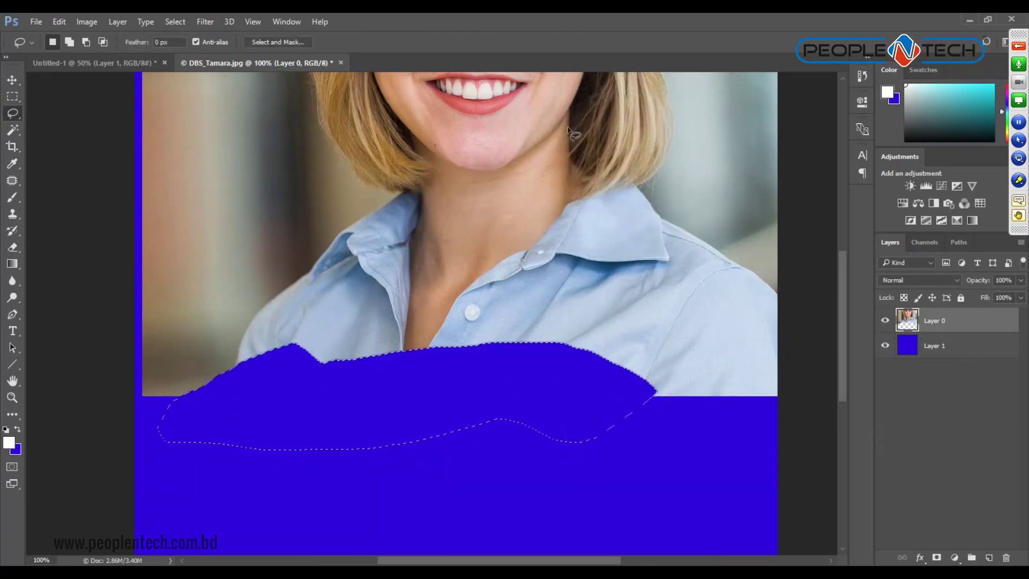
pyautogui.hotkey('ctrl', 'd')
pyautogui.keyDown('ctrl'); pyautogui.click(595, 361); pyautogui.keyUp('ctrl')
pyautogui.keyDown('ctrl'); pyautogui.click(584, 350); pyautogui.keyUp('ctrl')
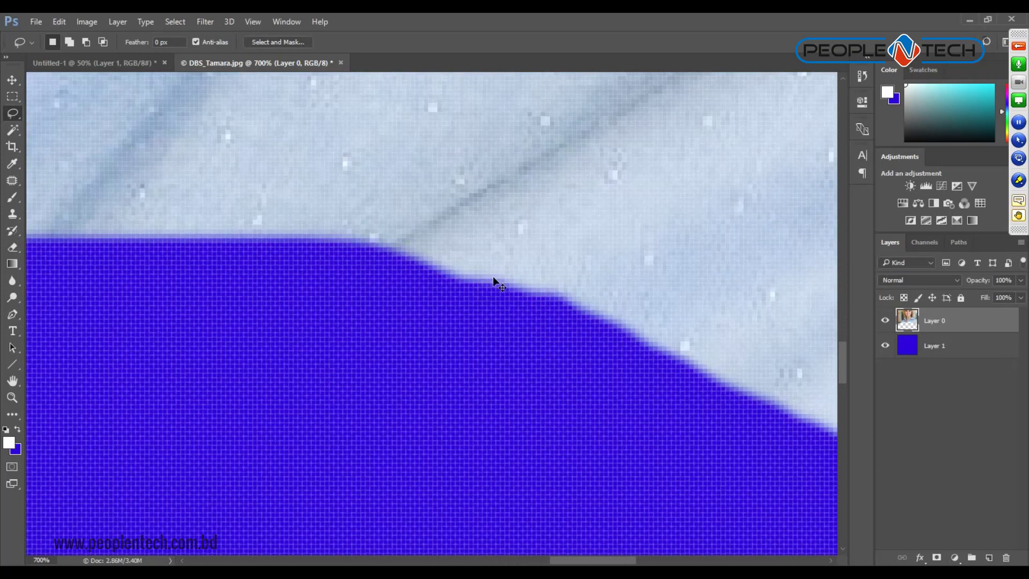
pyautogui.hotkey('ctrl', 'z')
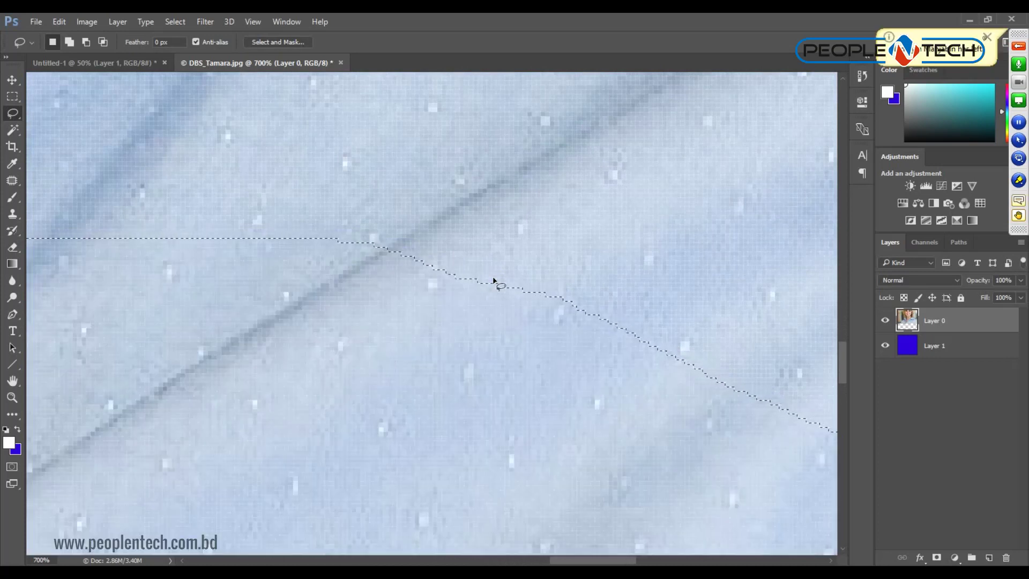
# Try a 10 px feather and delete the shirt bottom, then undo it.
pyautogui.rightClick(502, 331)
pyautogui.click(547, 96)
pyautogui.write('10')
pyautogui.press('Return')
pyautogui.press('Delete')
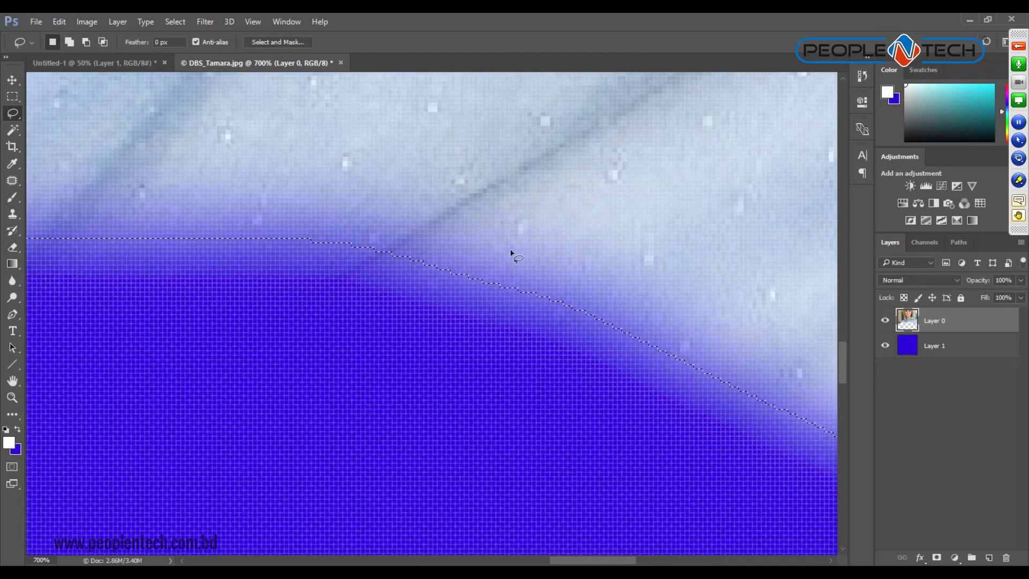
pyautogui.hotkey('ctrl', 'z')
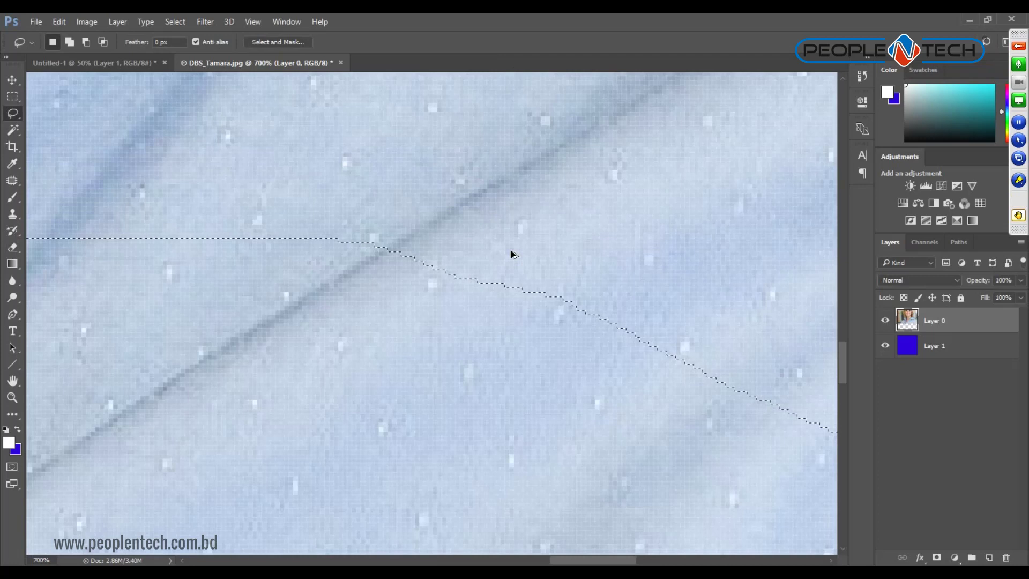
# Feather the selection 50 px, delete the shirt bottom to reveal blue, and zoom out.
pyautogui.rightClick(516, 358)
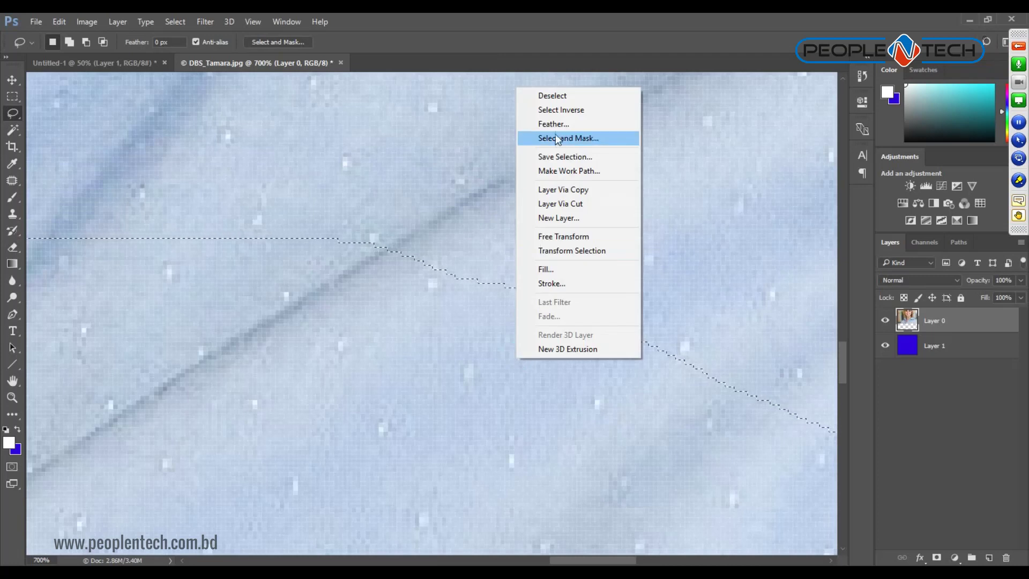
pyautogui.click(560, 124)
pyautogui.write('50')
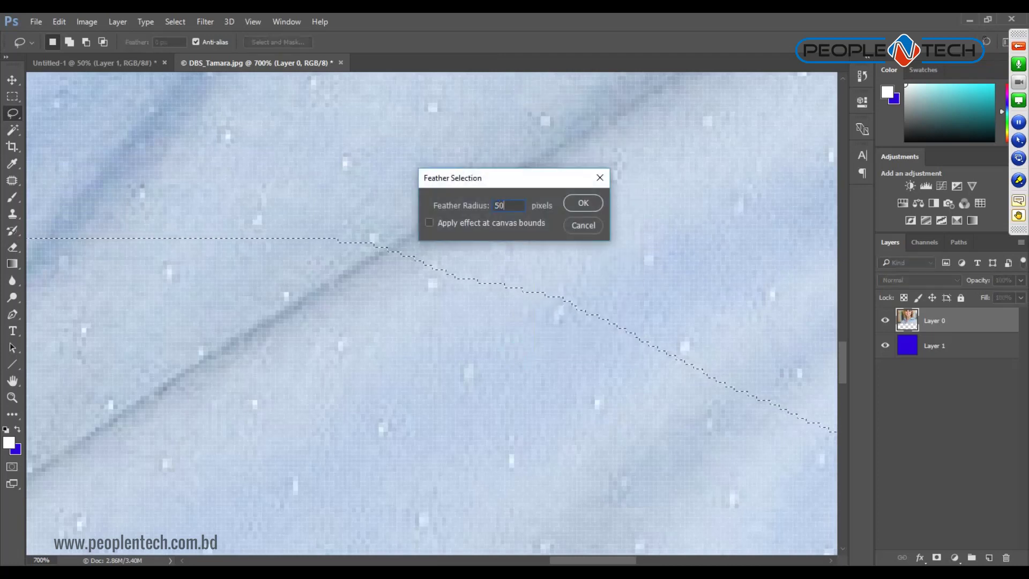
pyautogui.press('Return')
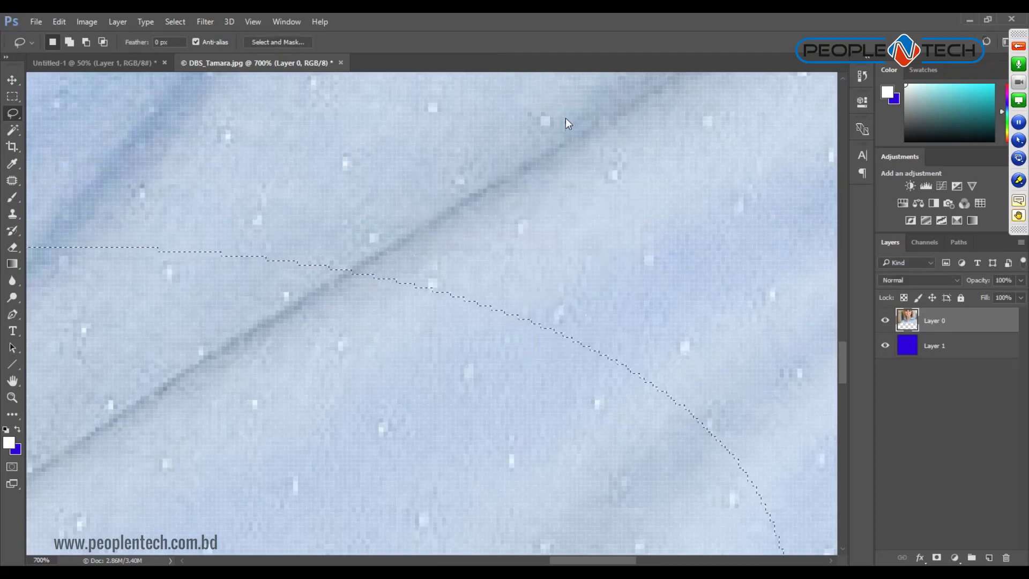
pyautogui.press('Delete')
pyautogui.hotkey('ctrl', '-')
pyautogui.hotkey('ctrl', '-')
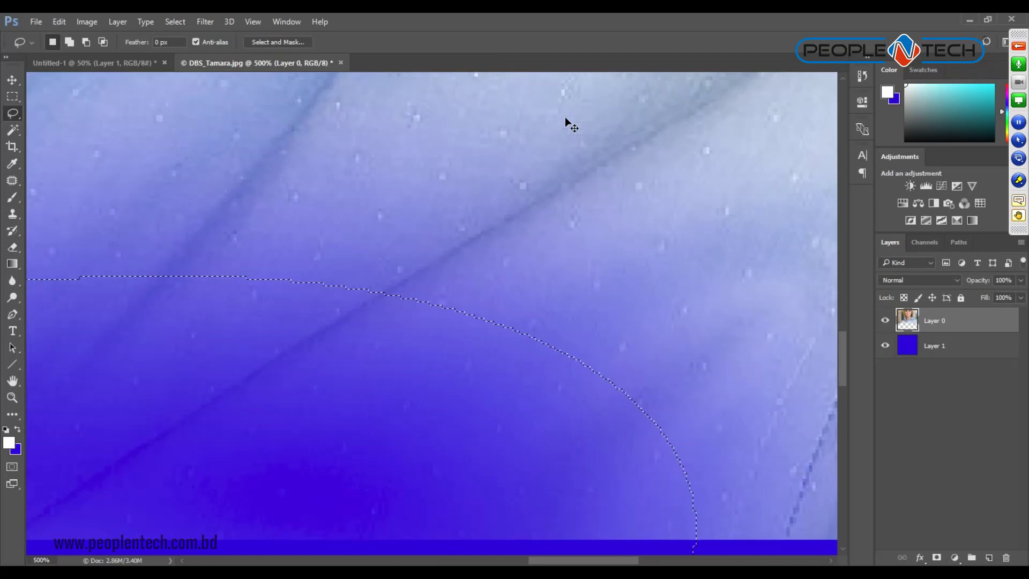
pyautogui.hotkey('ctrl', '-')
pyautogui.hotkey('ctrl', '-')
pyautogui.hotkey('ctrl', '-')
pyautogui.hotkey('ctrl', '-')
pyautogui.hotkey('ctrl', '-')
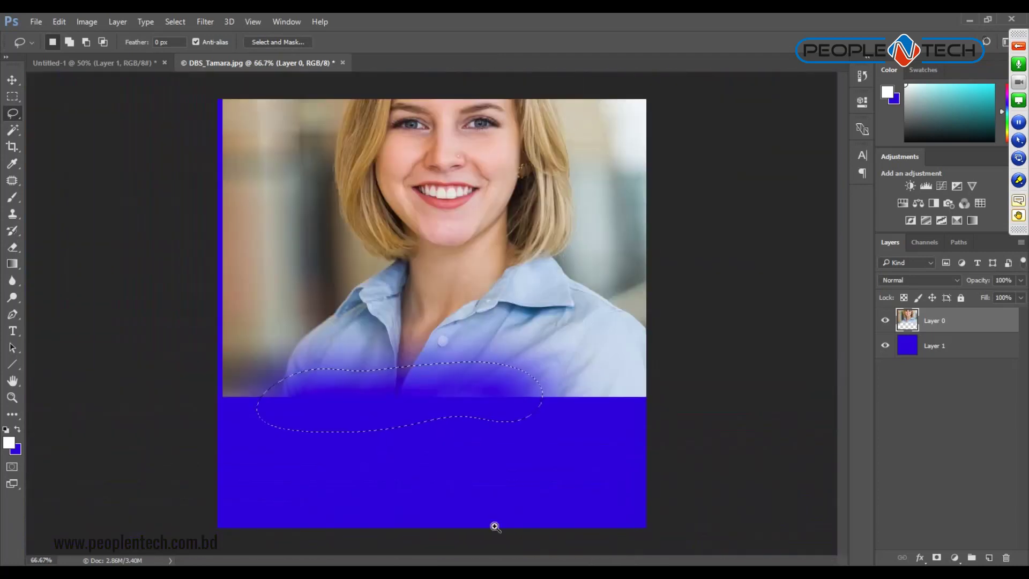
# Inspect the shirt's fade up close, deselect with Ctrl+D, and return to 100% view.
pyautogui.keyDown('ctrl'); pyautogui.click(478, 349); pyautogui.keyUp('ctrl')
pyautogui.moveTo(483, 467); pyautogui.dragTo(475, 363)
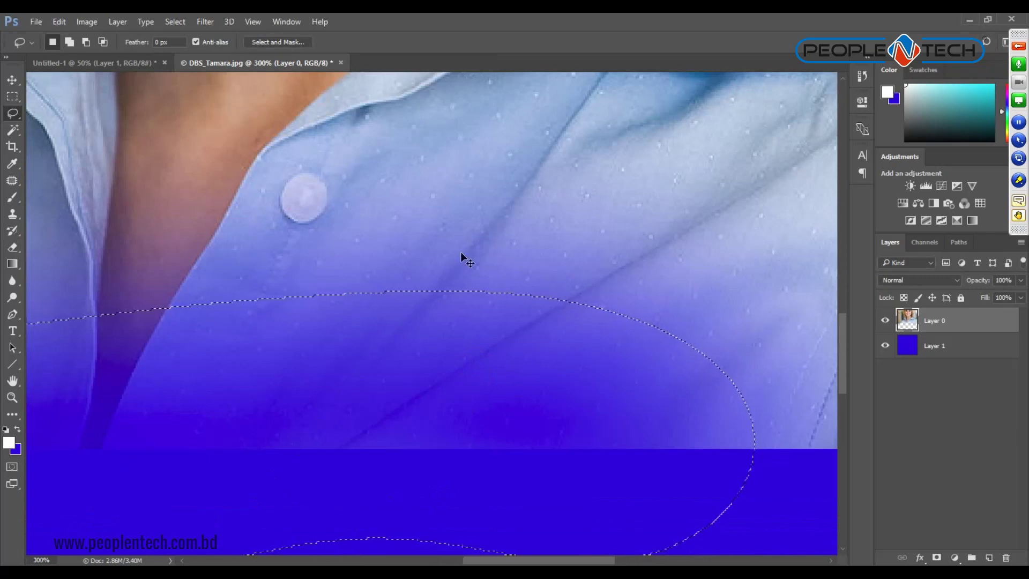
pyautogui.hotkey('ctrl', 'd')
pyautogui.hotkey('ctrl', '-')
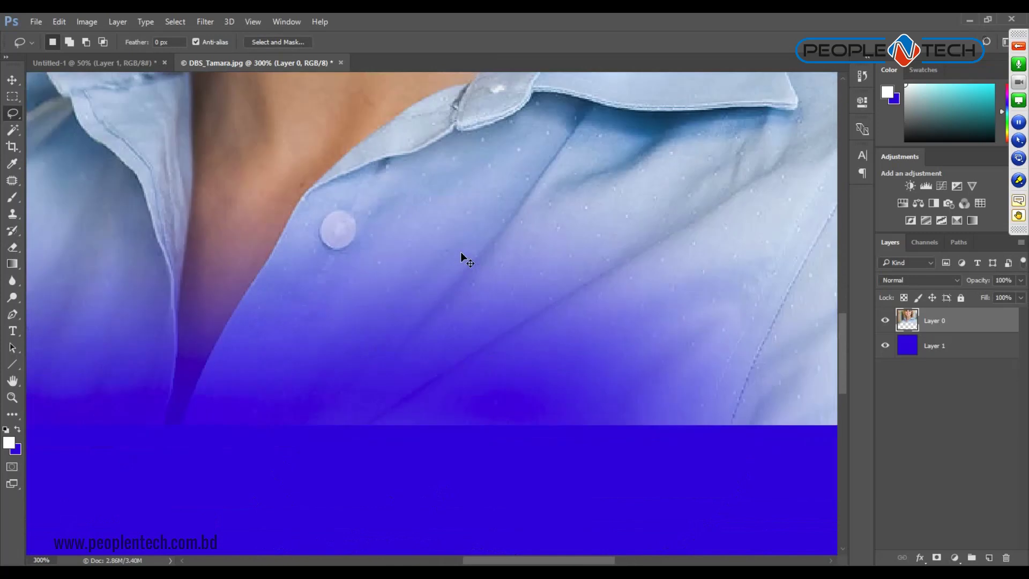
pyautogui.hotkey('ctrl', '-')
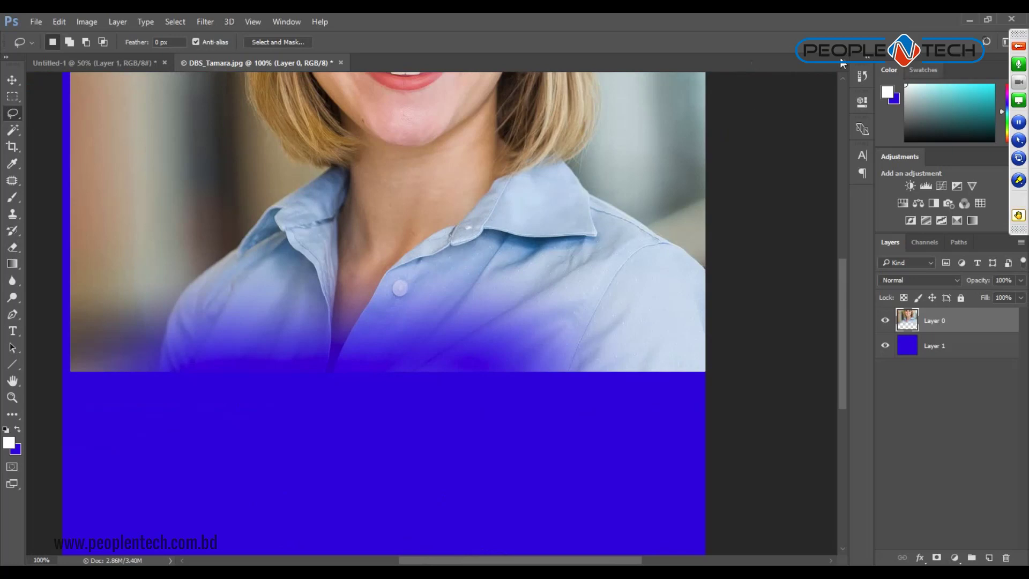
pyautogui.click(1018, 46)
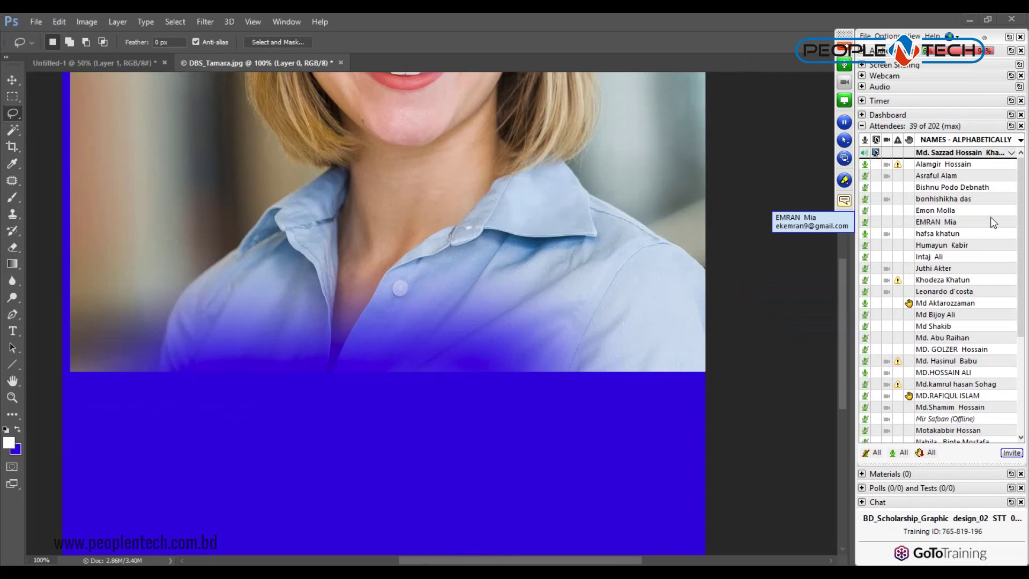
# Scroll through the GoToTraining attendee list (36 of 202), then switch to the browser.
pyautogui.moveTo(1022, 296); pyautogui.dragTo(1021, 395)
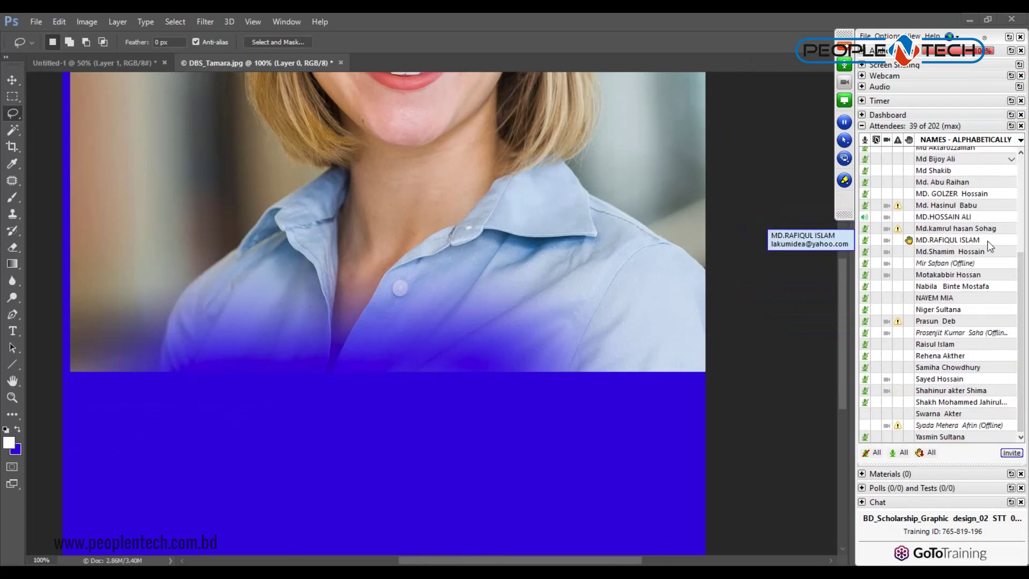
pyautogui.moveTo(1024, 325)
pyautogui.mouseDown()
pyautogui.moveTo(1021, 216)
pyautogui.moveTo(1017, 375)
pyautogui.moveTo(1013, 156)
pyautogui.mouseUp()
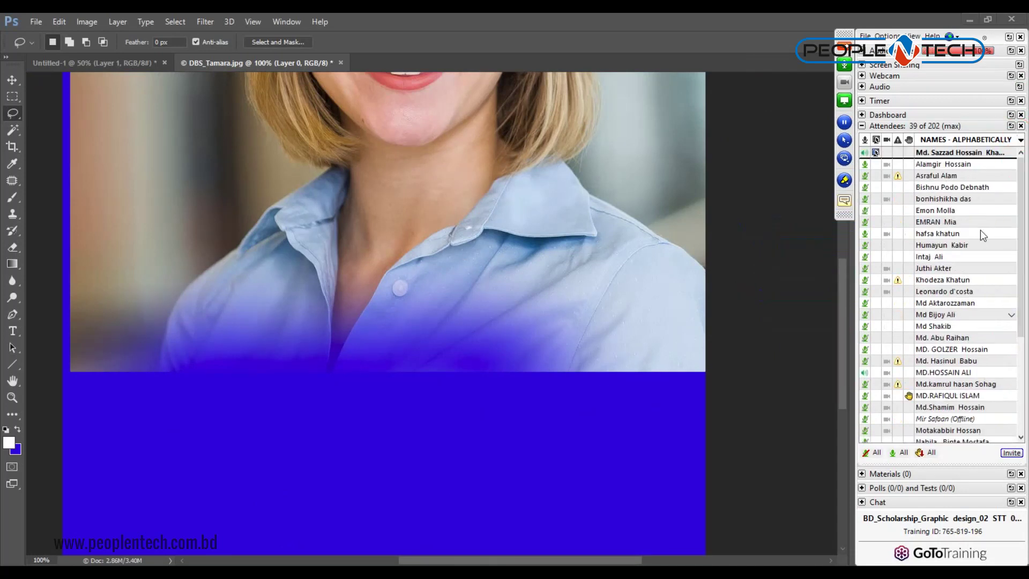
pyautogui.moveTo(929, 256)
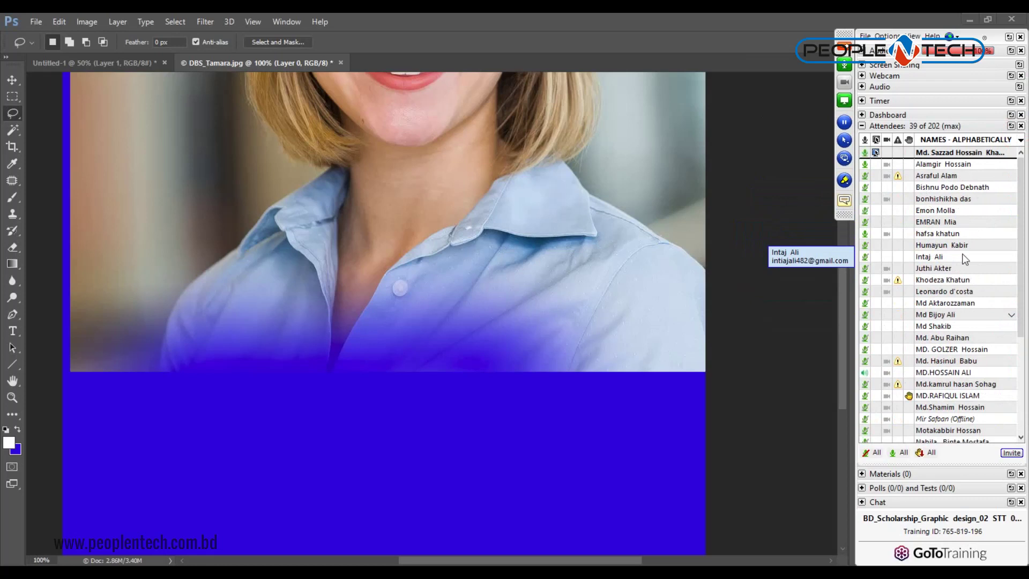
pyautogui.click(1023, 318)
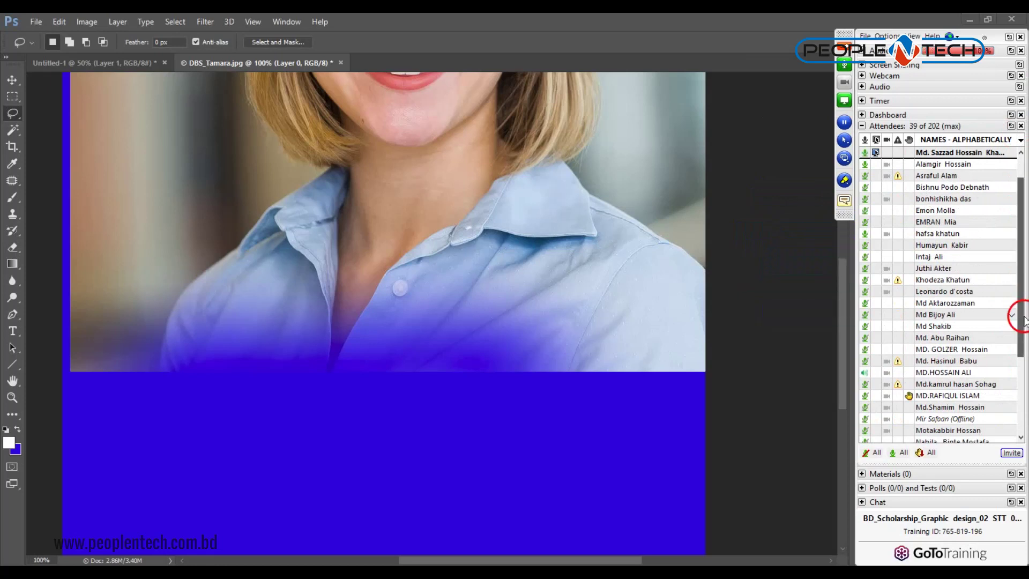
pyautogui.moveTo(1023, 318); pyautogui.dragTo(1018, 420)
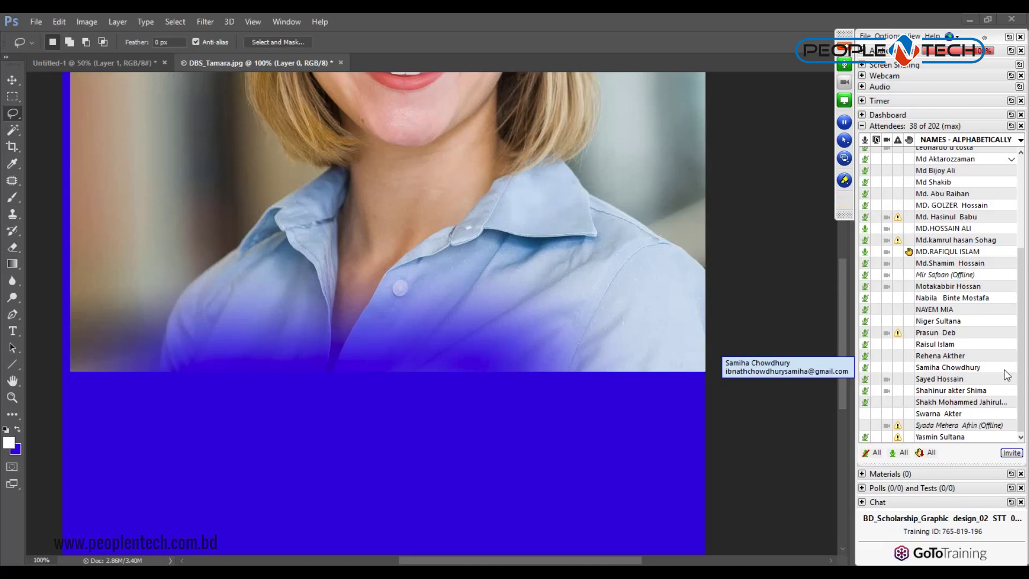
pyautogui.moveTo(1024, 371); pyautogui.dragTo(1023, 216)
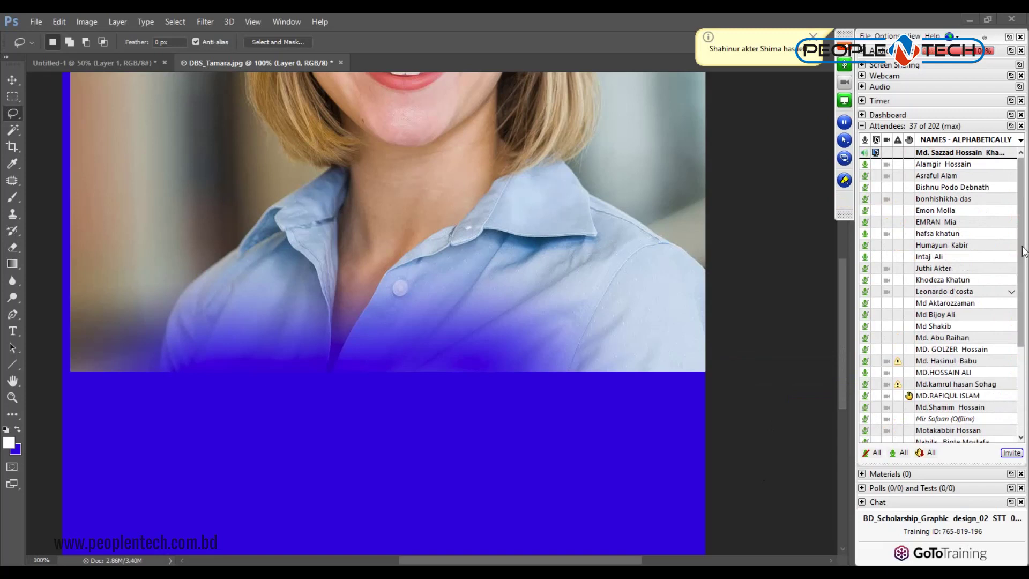
pyautogui.moveTo(1021, 272); pyautogui.dragTo(1024, 381)
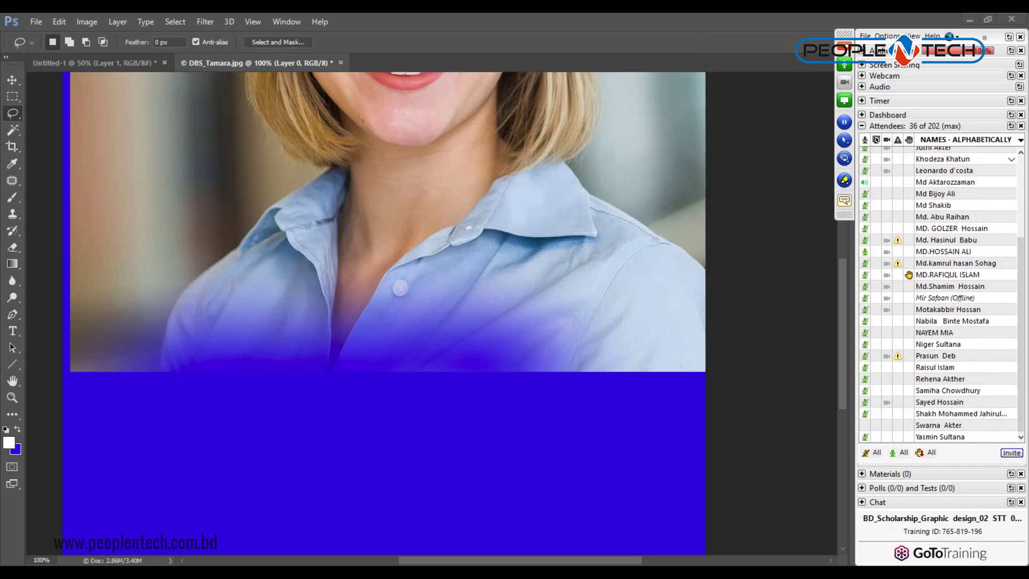
pyautogui.hotkey('alt', 'Tab')
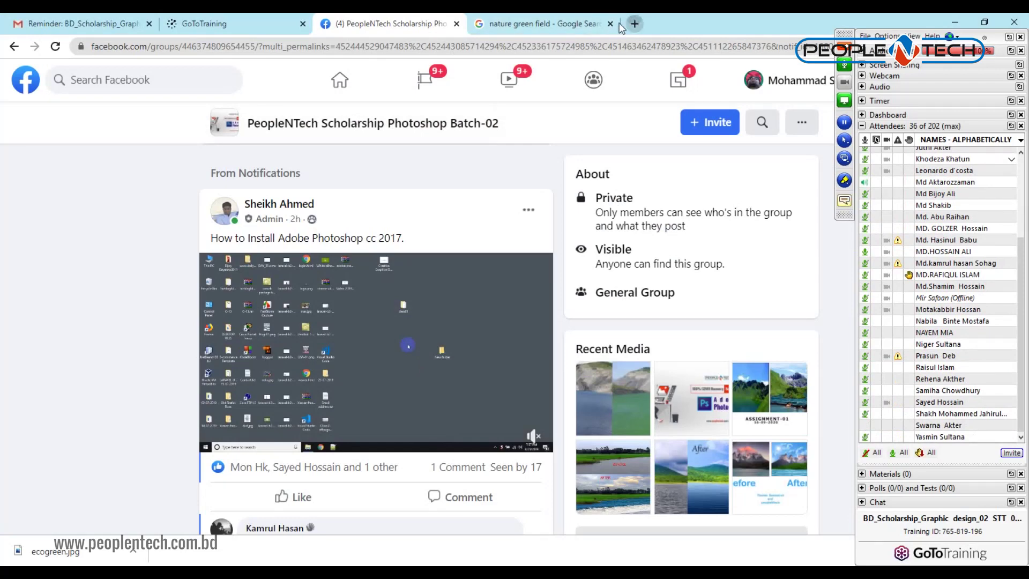
# Replace the old search tab with a new one and search YouTube for avayan studio.
pyautogui.hotkey('ctrl', 't')
pyautogui.click(610, 23)
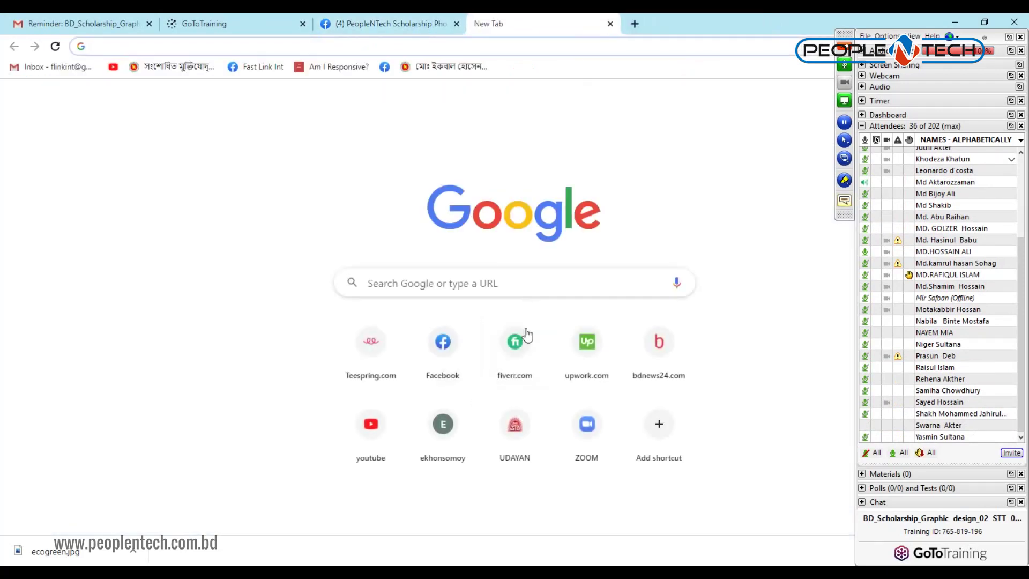
pyautogui.click(370, 426)
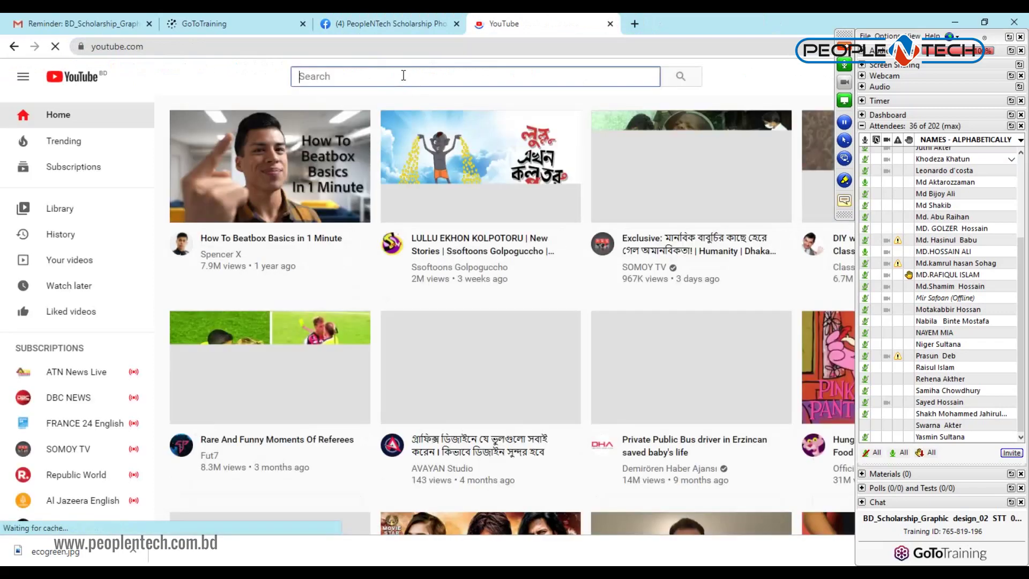
pyautogui.write('a')
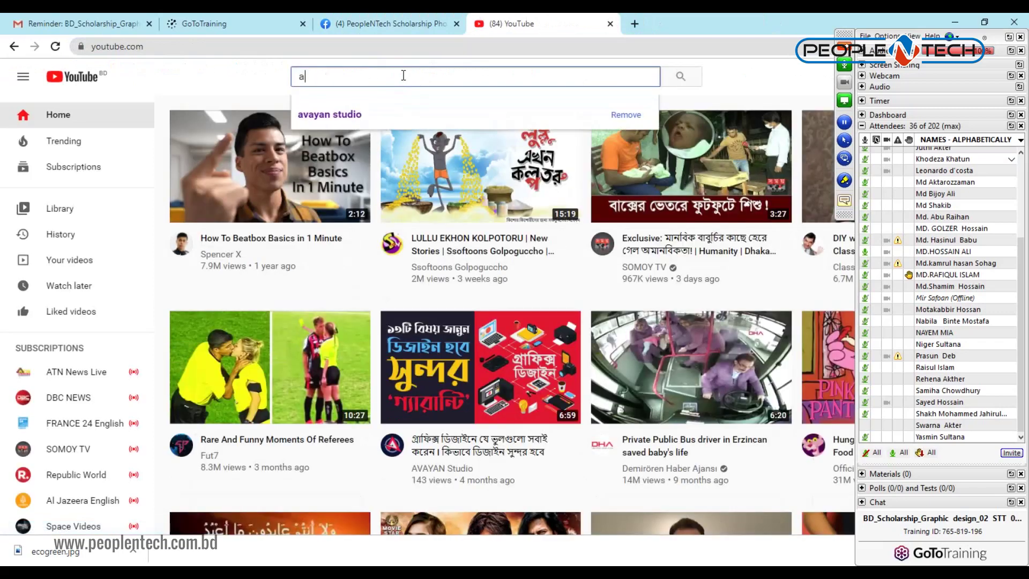
pyautogui.write('vayan')
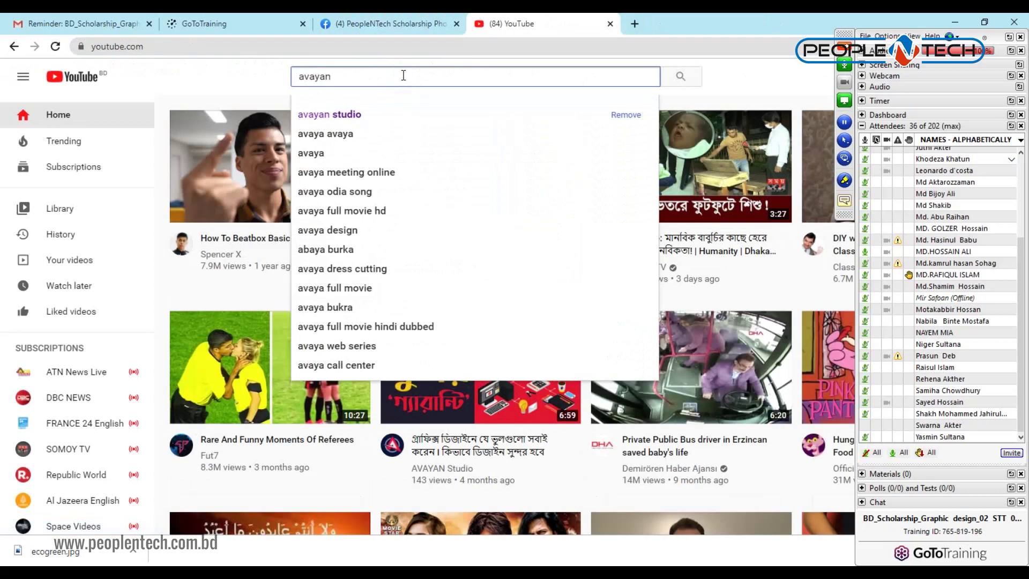
pyautogui.click(340, 108)
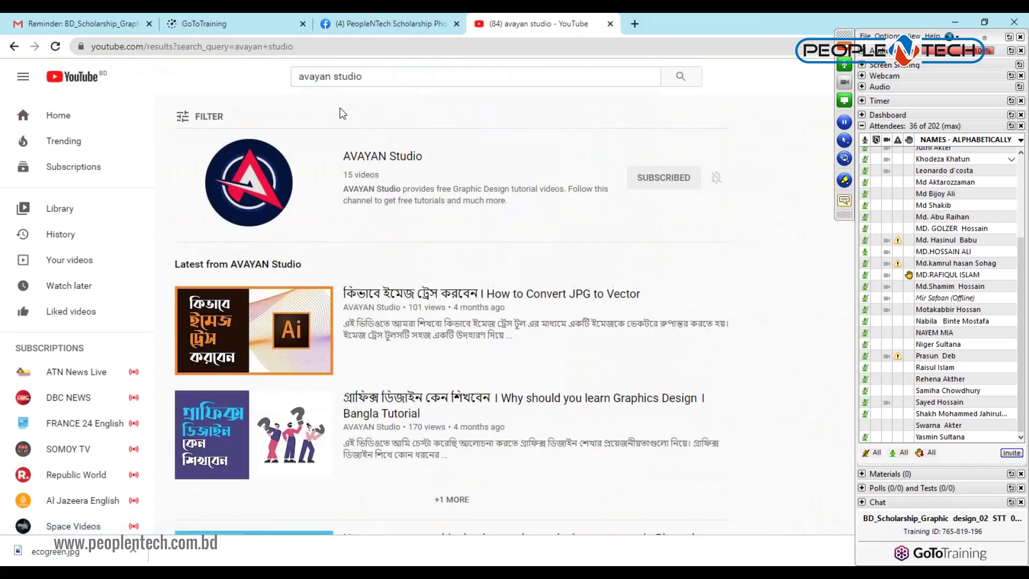
# Open the AVAYAN Studio channel and advance its uploads to the next set.
pyautogui.click(402, 161)
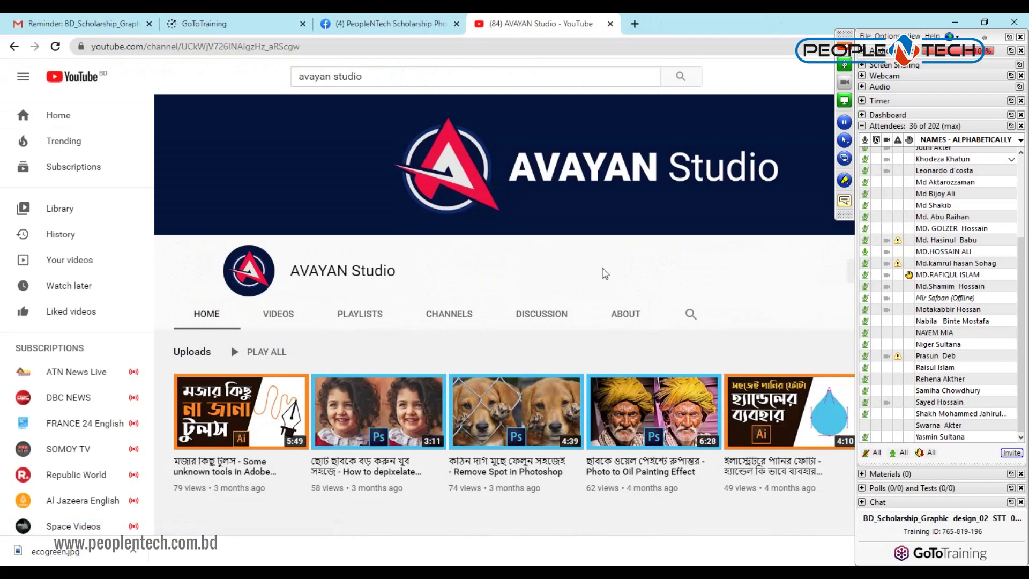
pyautogui.scroll(-4, 606, 271)
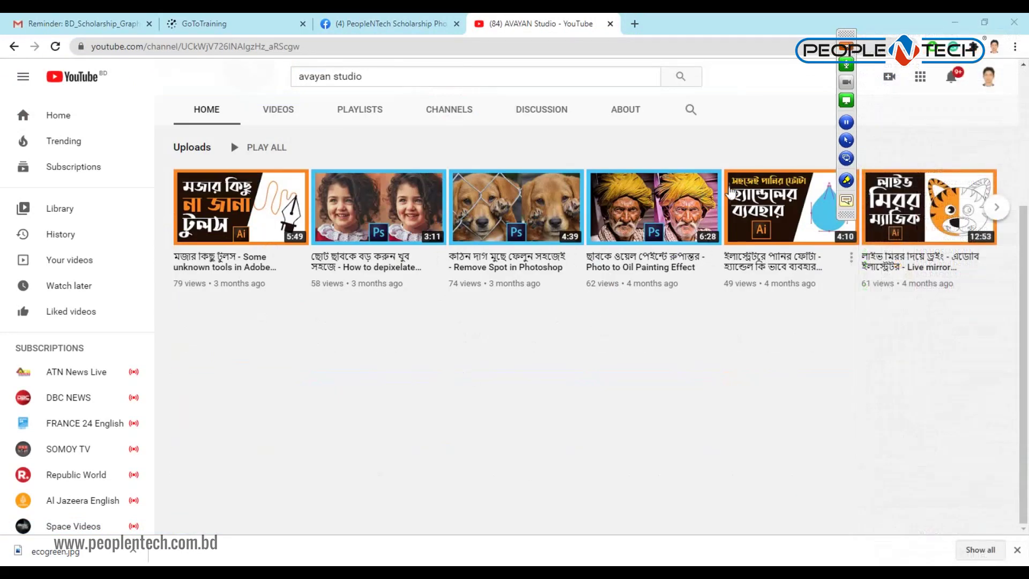
pyautogui.scroll(4, 612, 399)
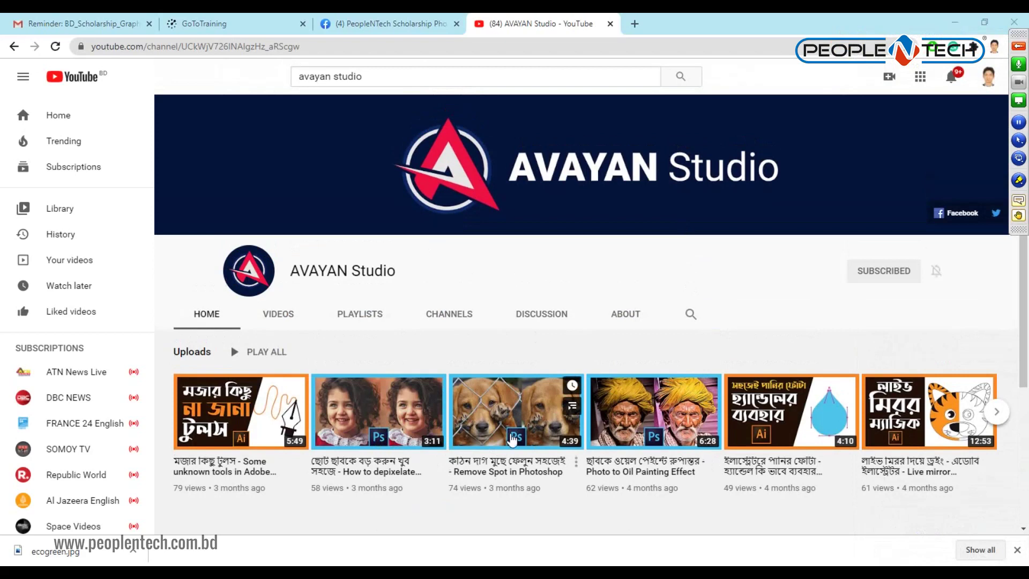
pyautogui.click(995, 412)
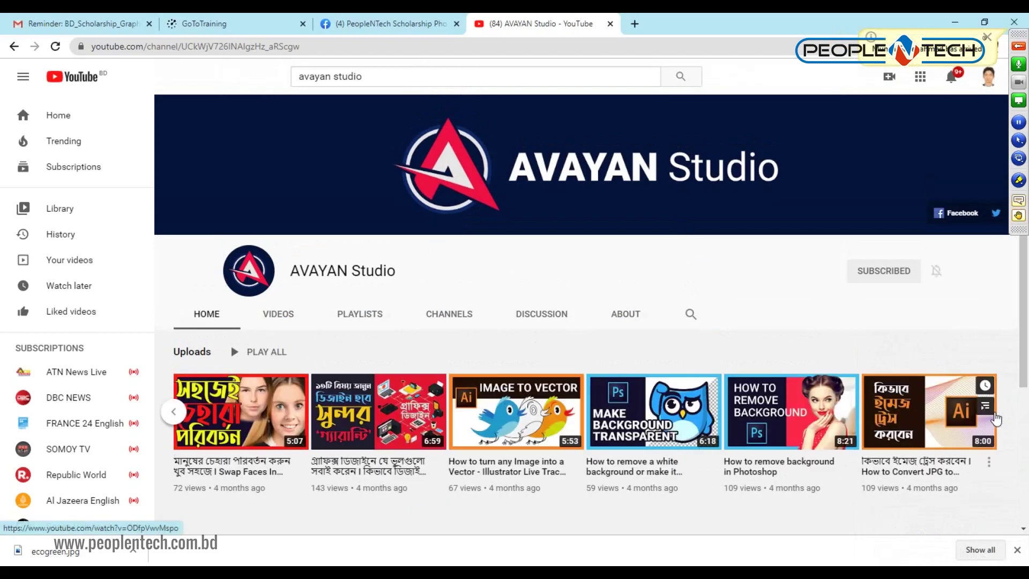
pyautogui.click(236, 46)
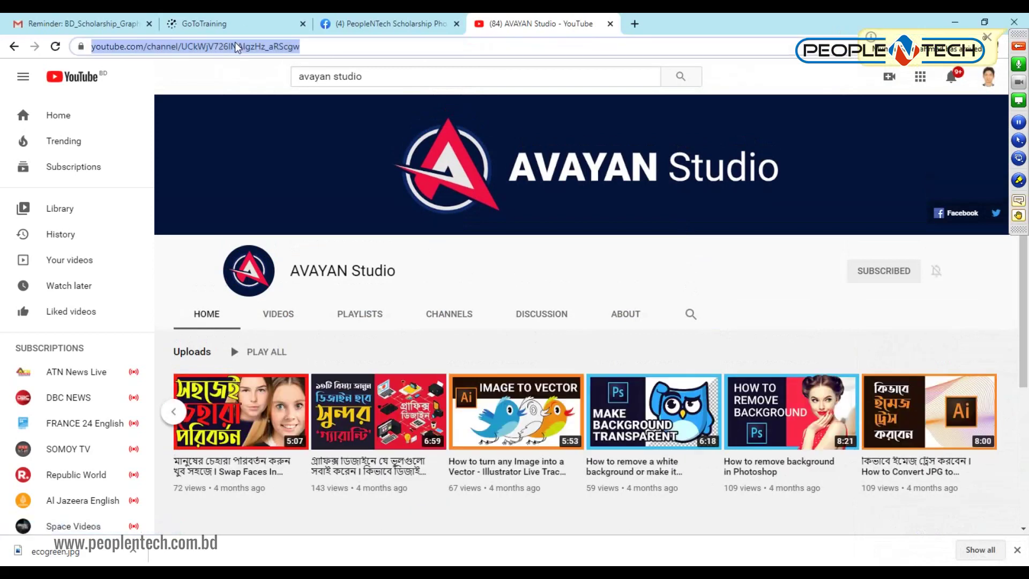
# Post the AVAYAN Studio YouTube channel link to all attendees in GoToTraining chat, then return to Facebook.
pyautogui.click(409, 22)
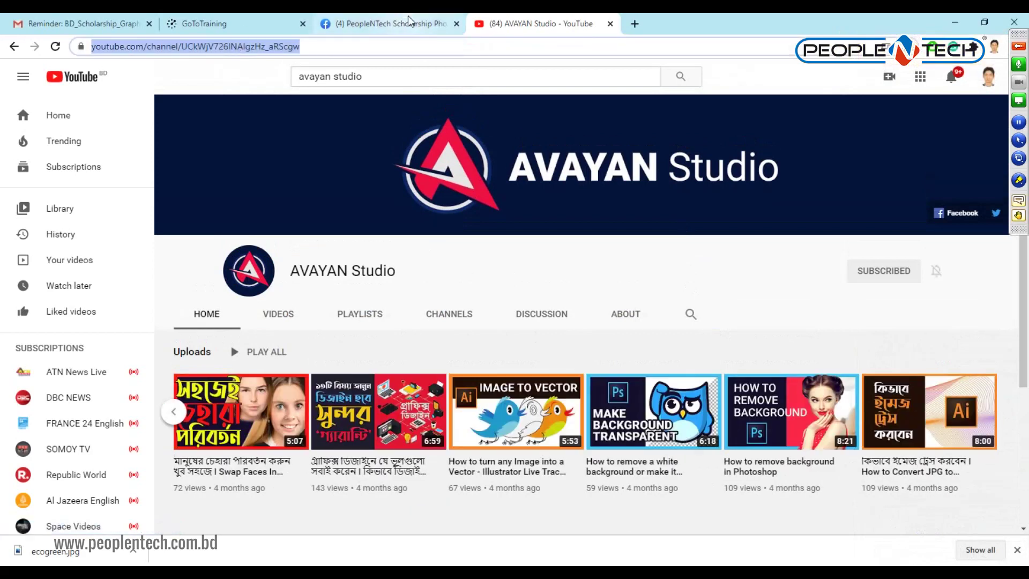
pyautogui.click(542, 24)
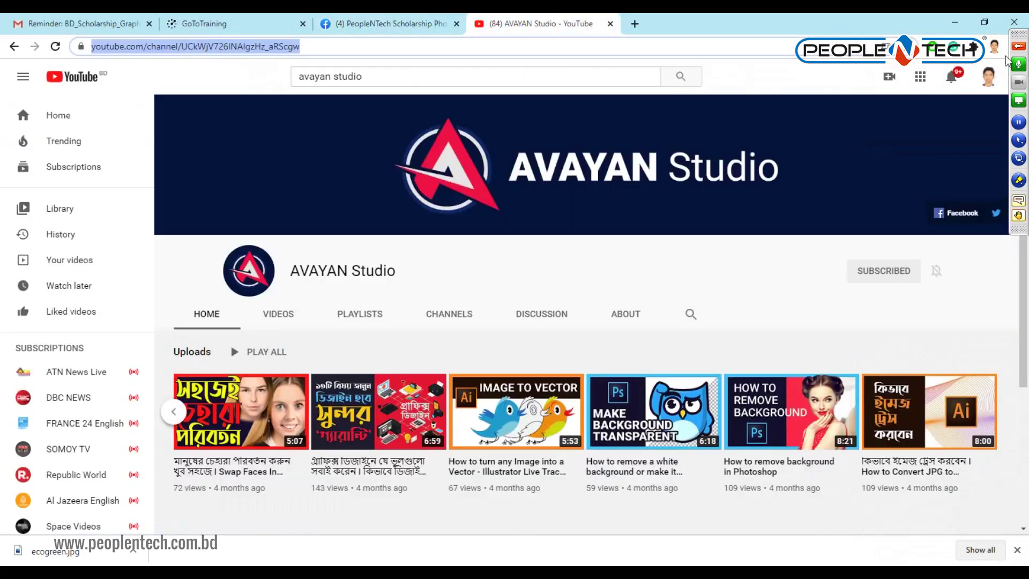
pyautogui.click(1018, 46)
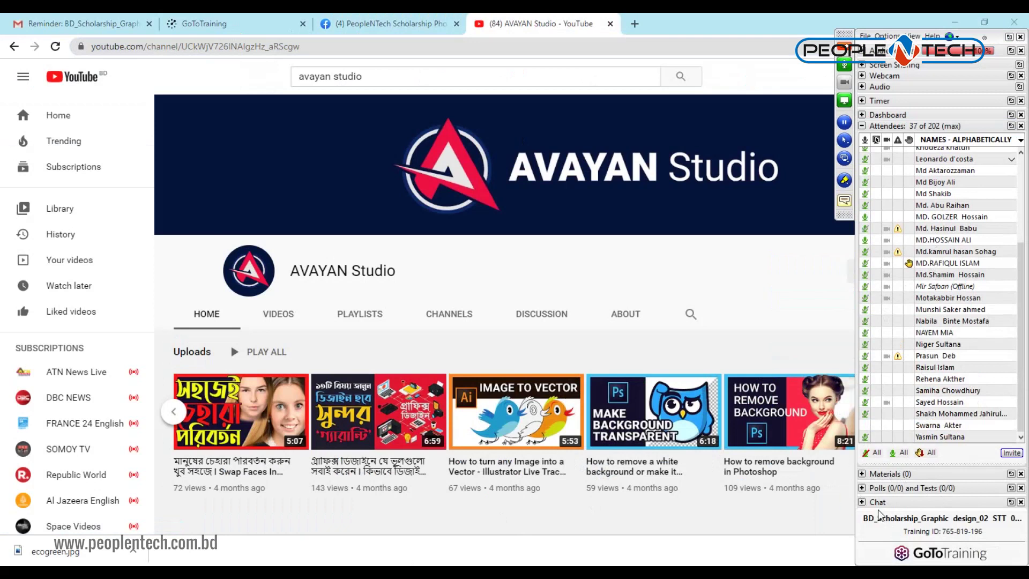
pyautogui.click(862, 502)
pyautogui.click(905, 407)
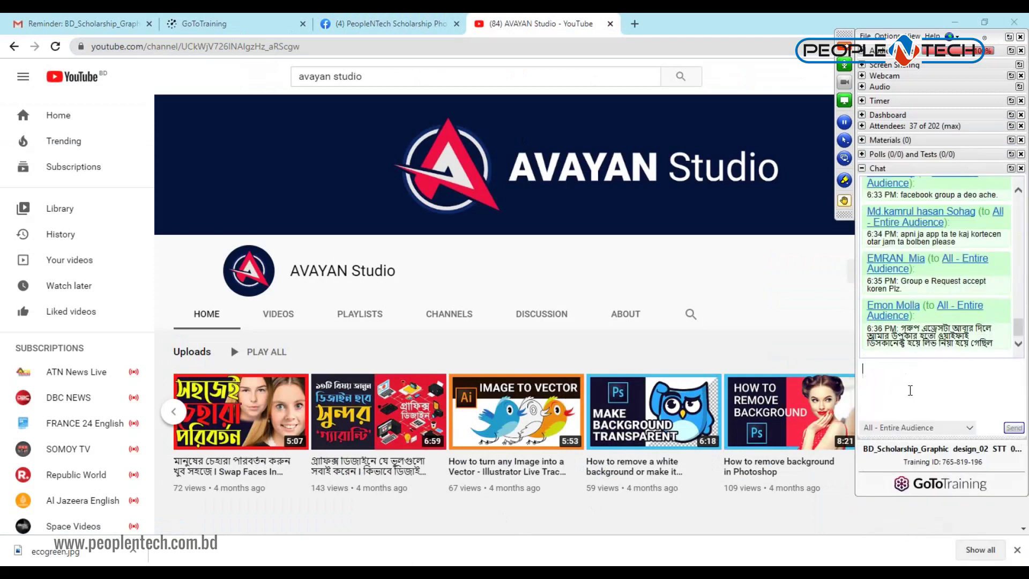
pyautogui.write('https://www.youtube.com/channel/UCkWjV726lNAlgzHz_aRScgw')
pyautogui.press('Return')
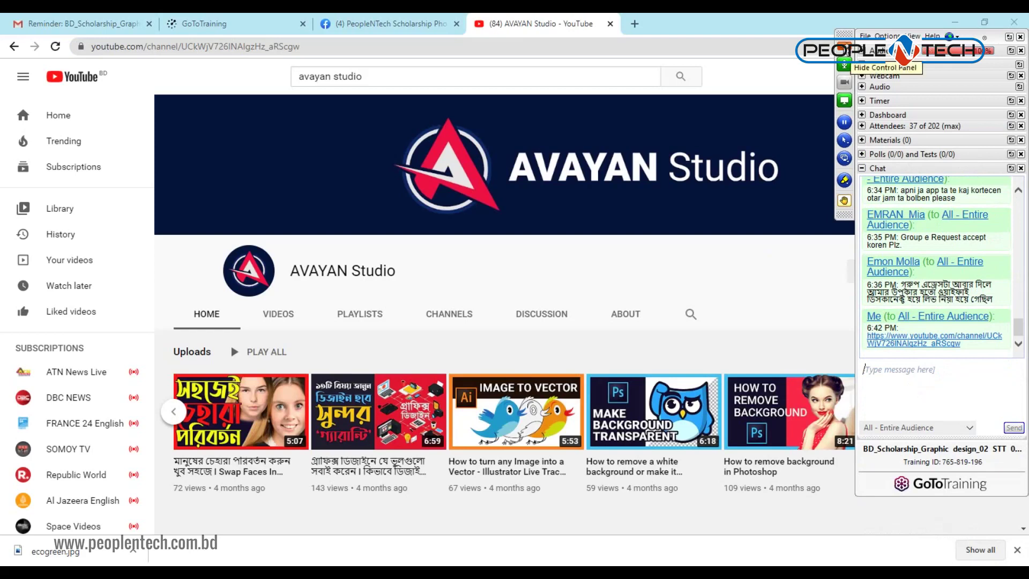
pyautogui.click(391, 24)
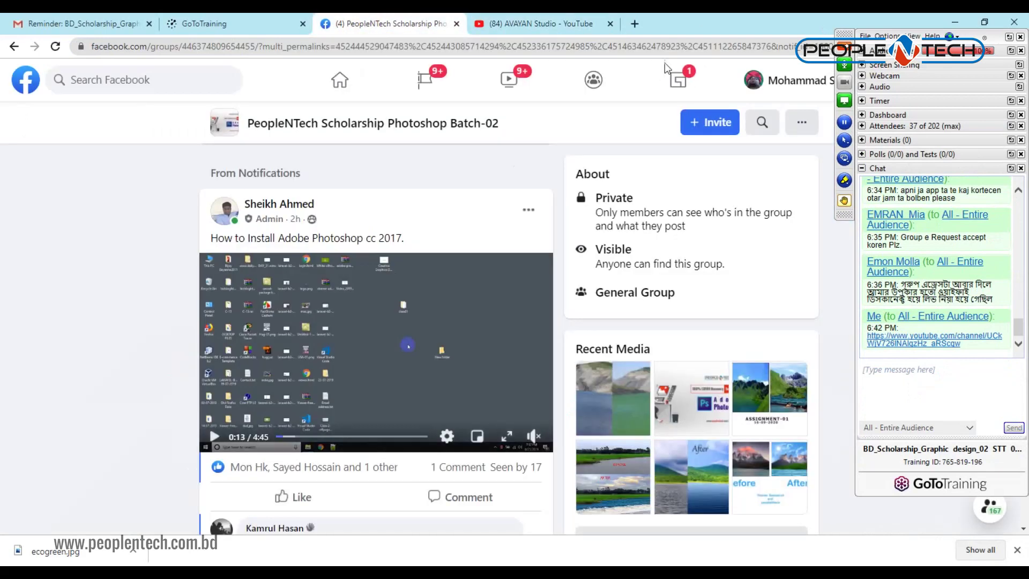
# Select the presenter's Facebook profile page address, collapsing and reopening the GoToTraining chat section around it.
pyautogui.scroll(10, 540, 260)
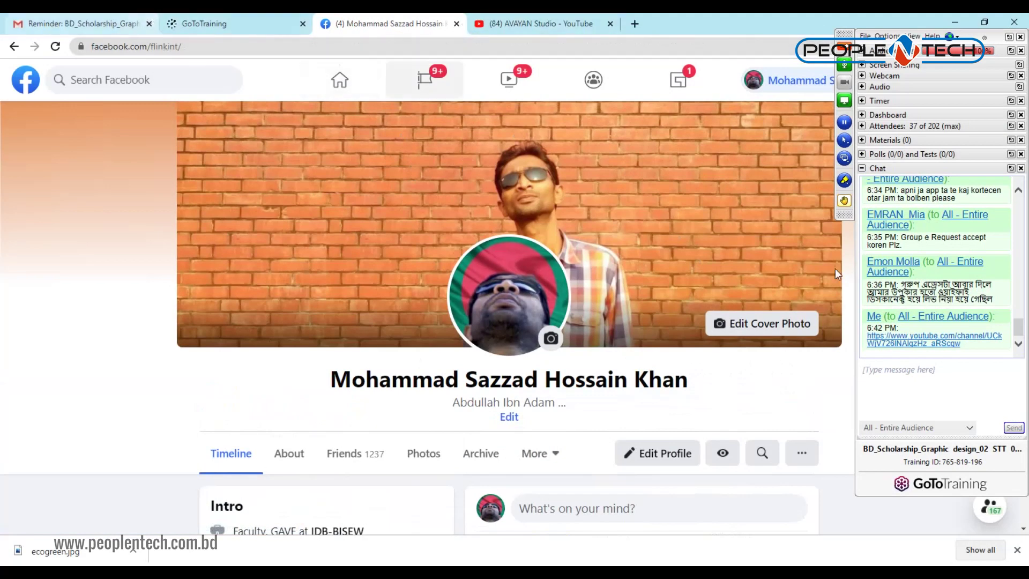
pyautogui.click(861, 168)
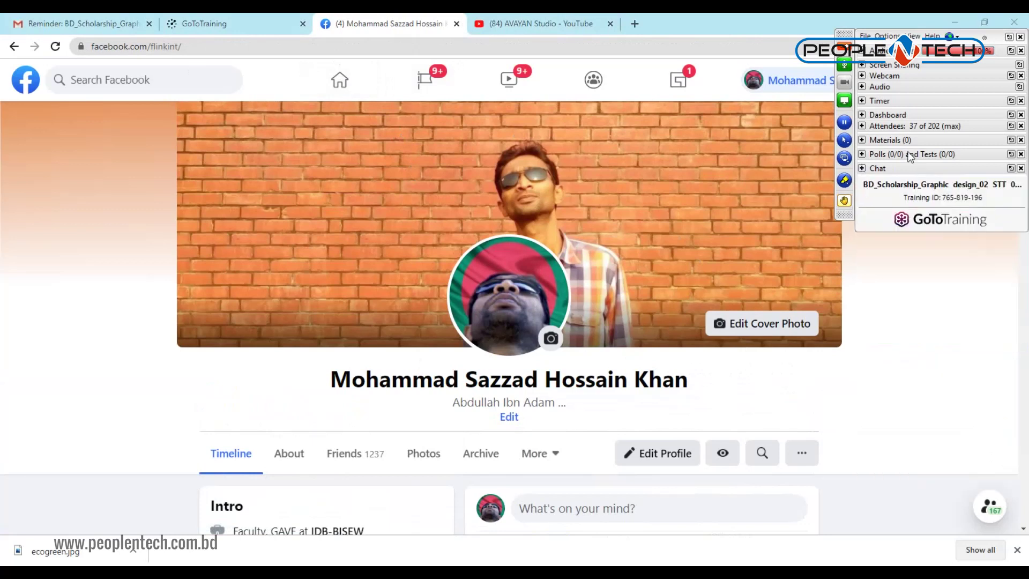
pyautogui.click(148, 47)
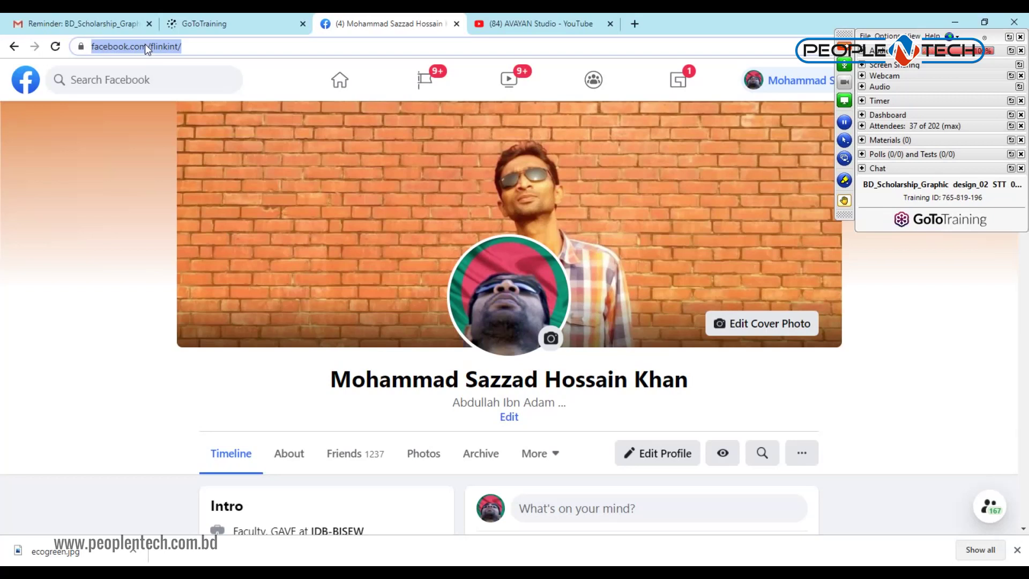
pyautogui.click(861, 168)
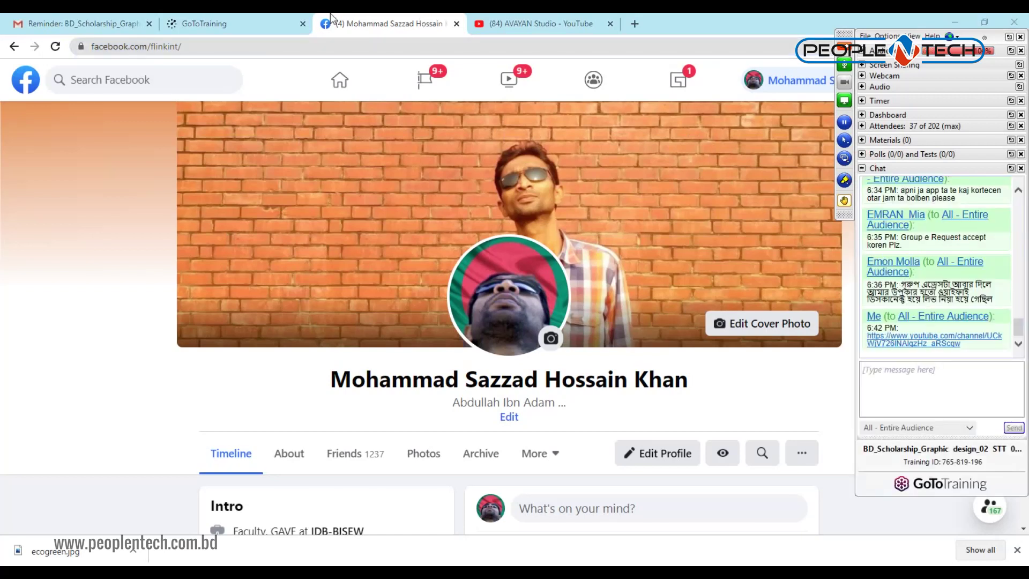
pyautogui.click(447, 23)
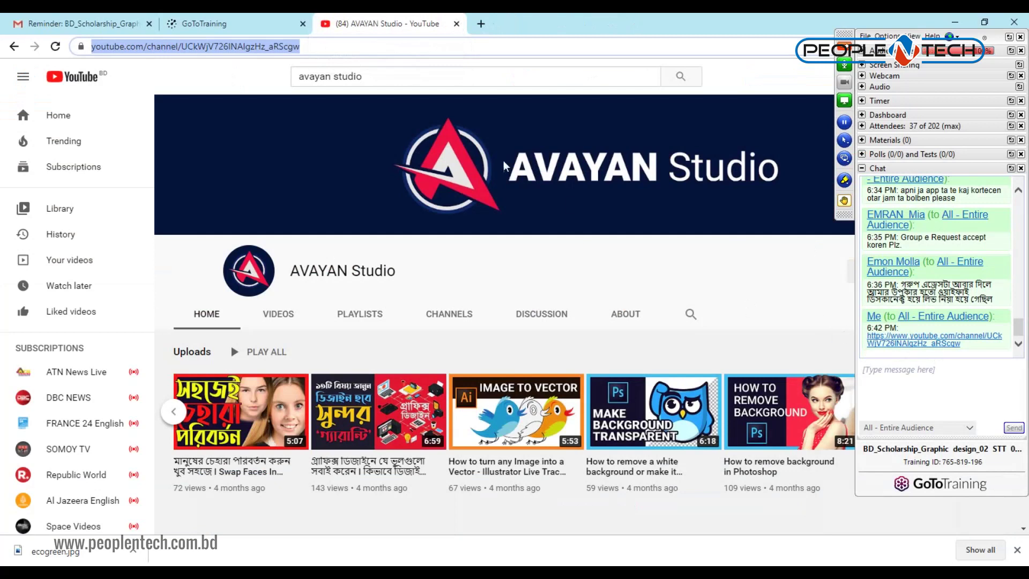
# End the GoToTraining session for all attendees and show the 'Connected to GoToTraining' page.
pyautogui.tripleClick(368, 76)
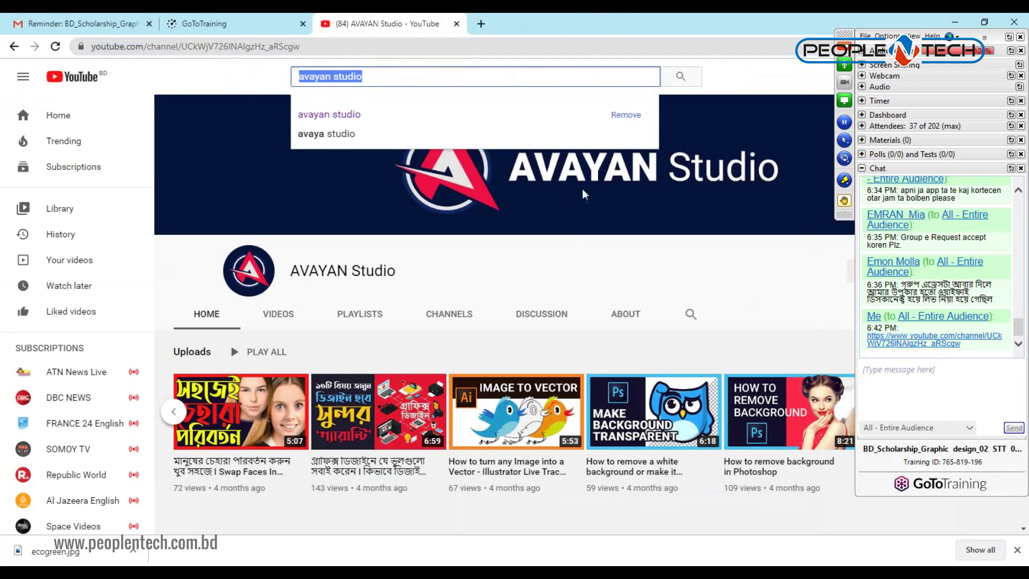
pyautogui.click(739, 281)
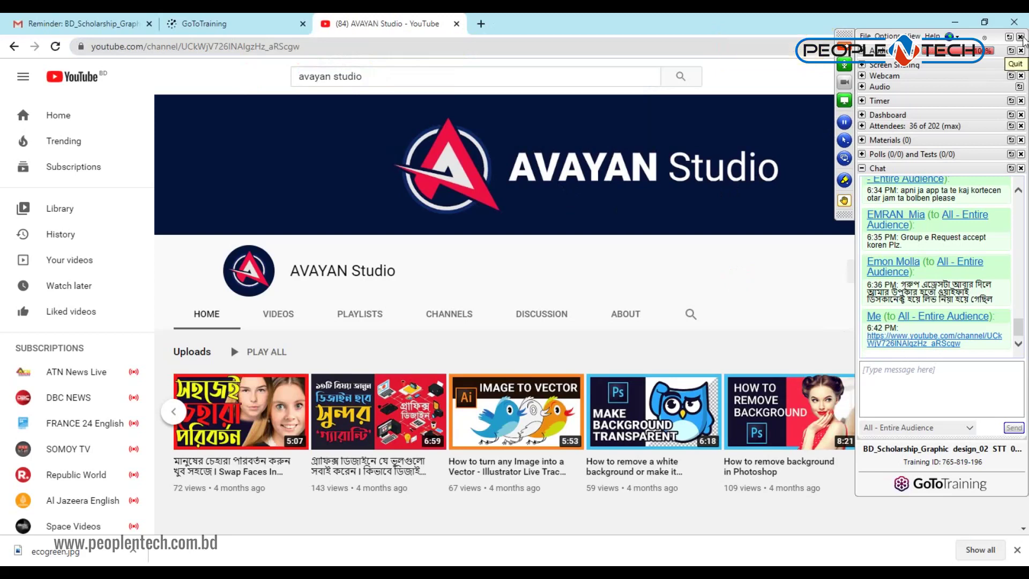
pyautogui.click(1021, 37)
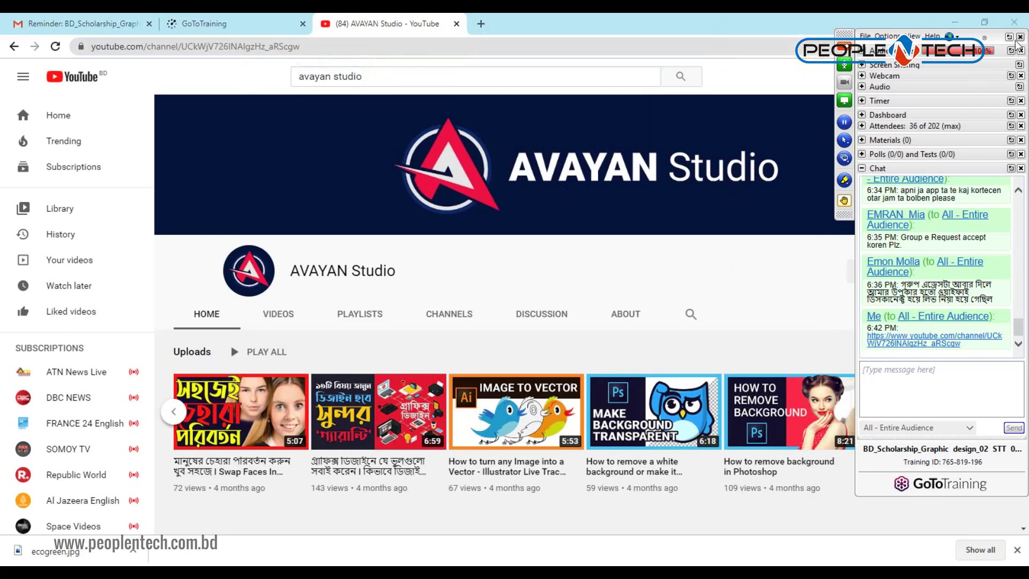
pyautogui.click(434, 333)
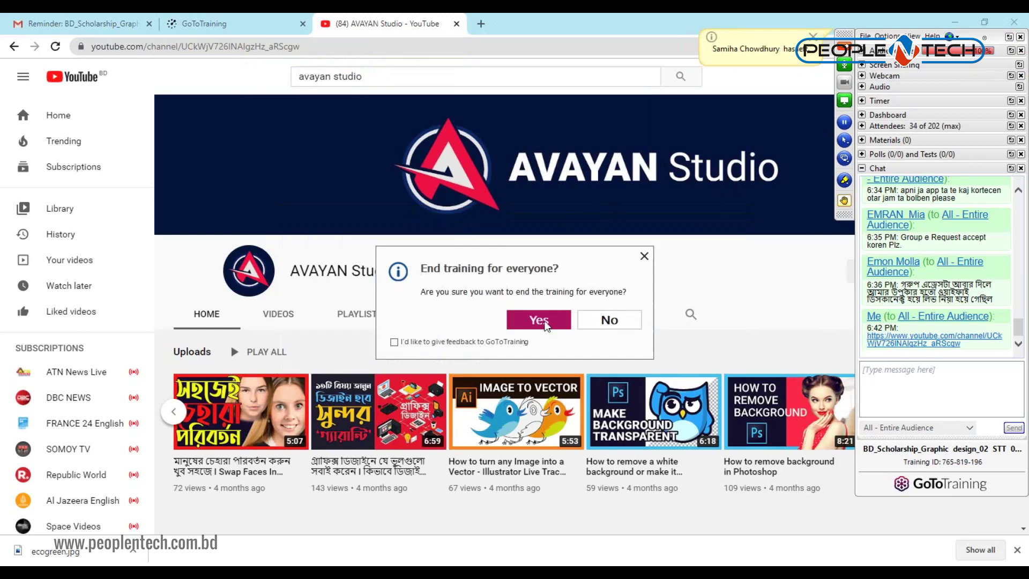
pyautogui.click(539, 320)
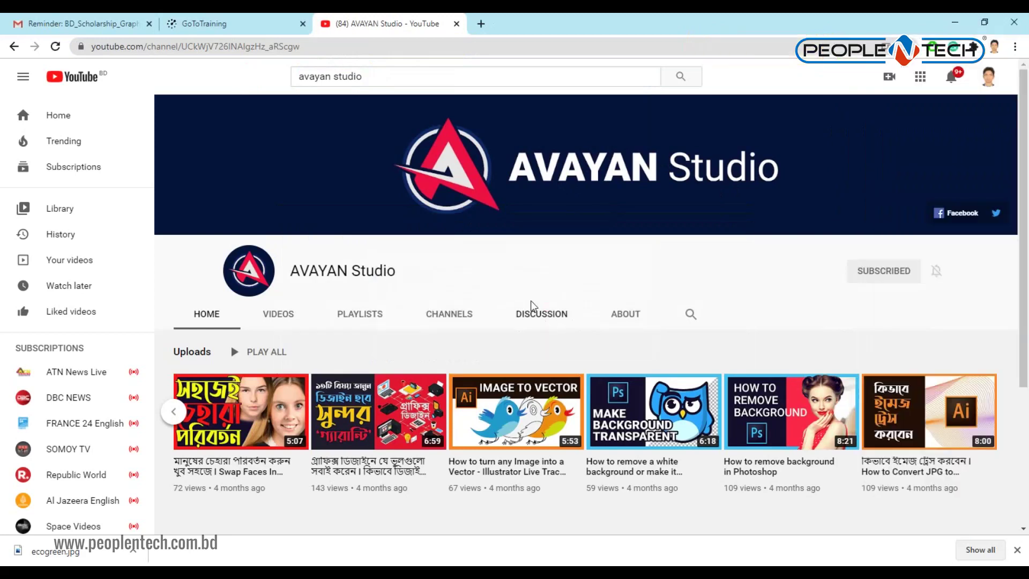
pyautogui.click(249, 22)
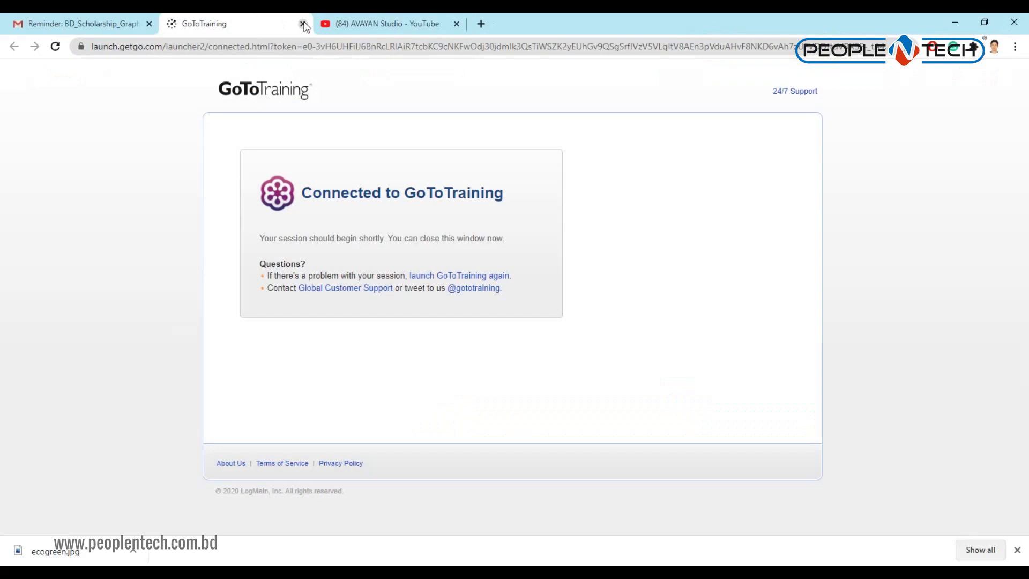
# Close the GoToTraining page and open the Promotions category of the Gmail inbox.
pyautogui.click(303, 23)
pyautogui.click(134, 24)
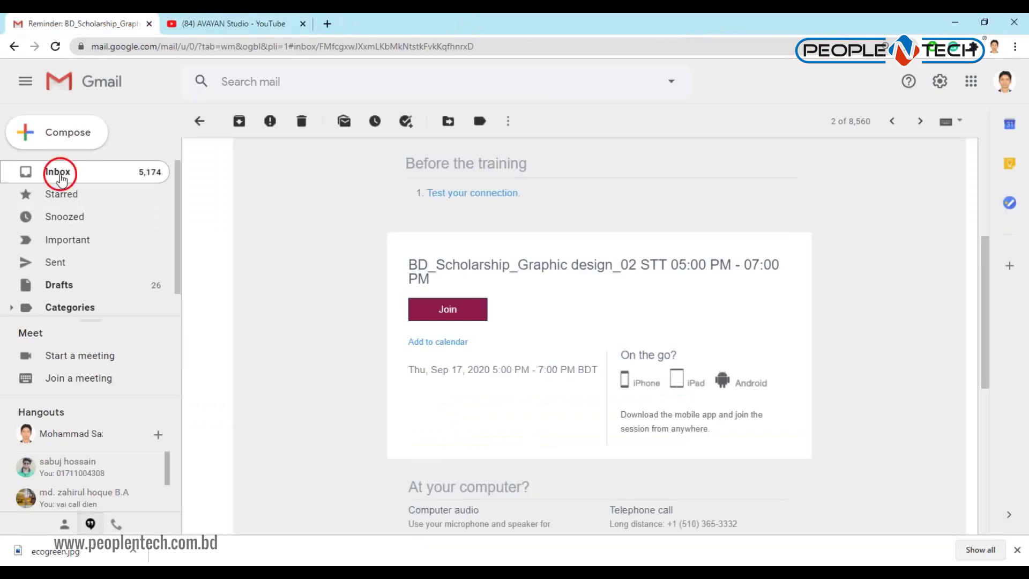
pyautogui.click(57, 171)
pyautogui.click(686, 161)
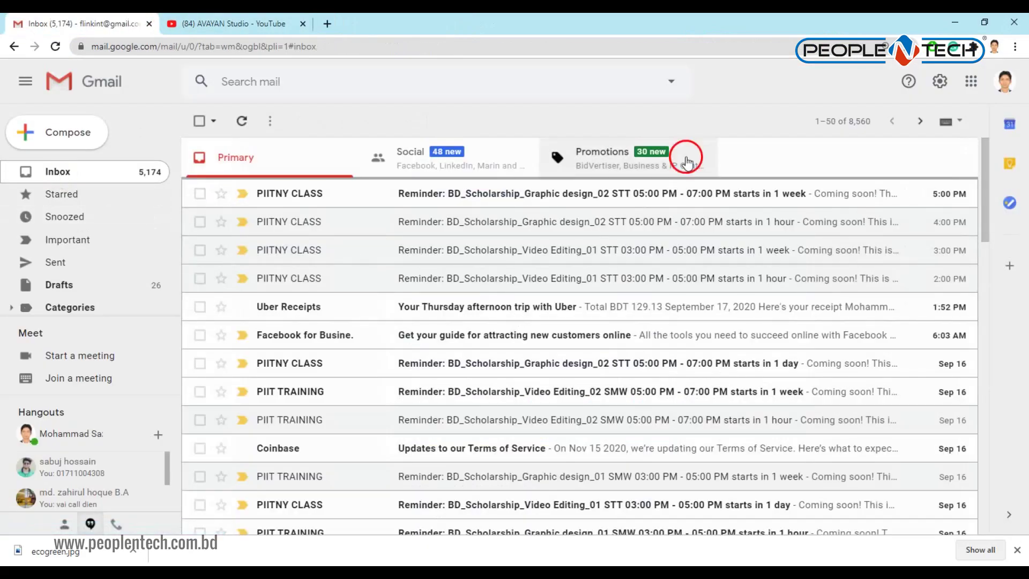
# Load the YouTube home page and refresh its feed of recommended videos.
pyautogui.click(244, 17)
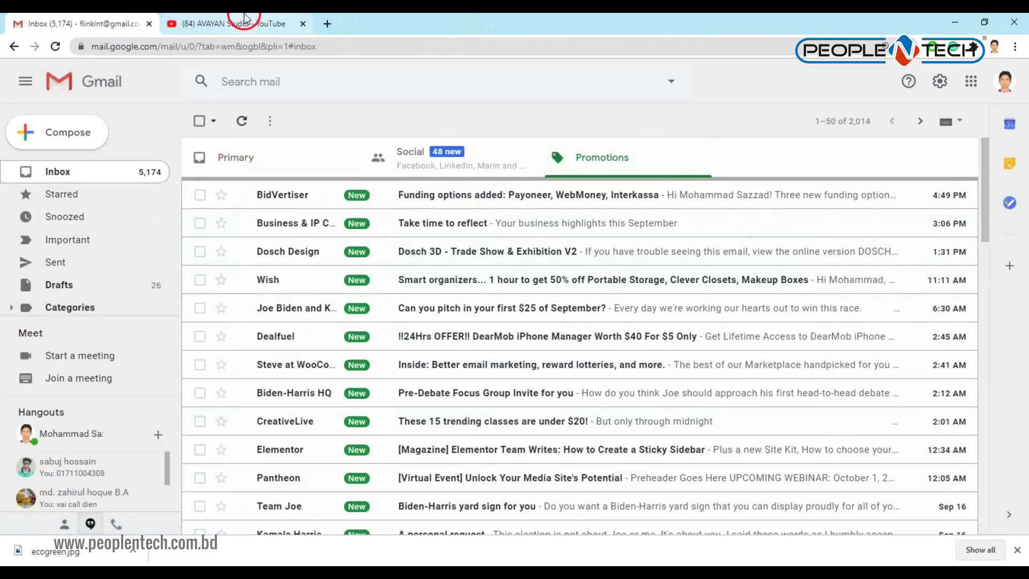
pyautogui.click(77, 82)
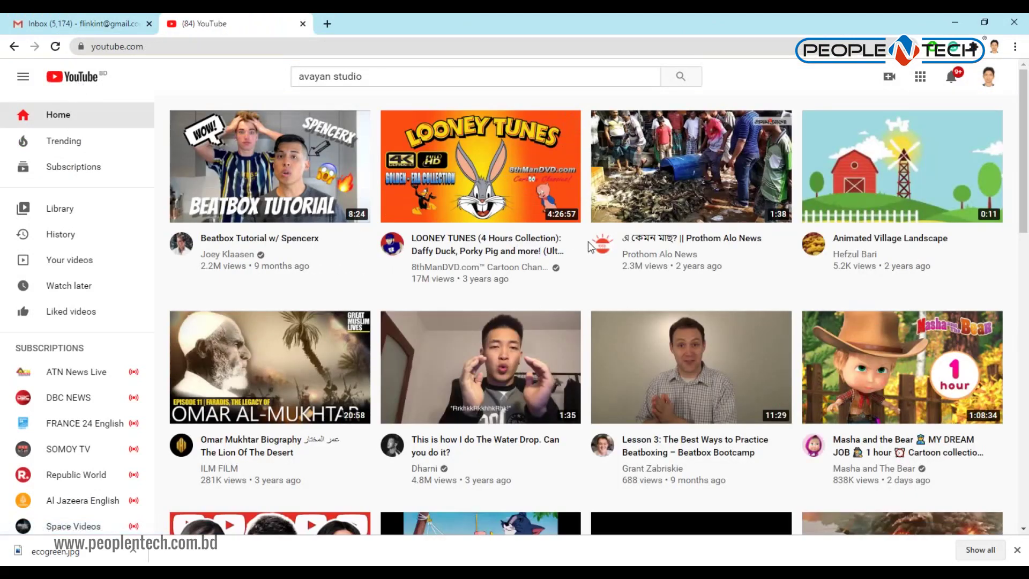
pyautogui.scroll(-7, 587, 241)
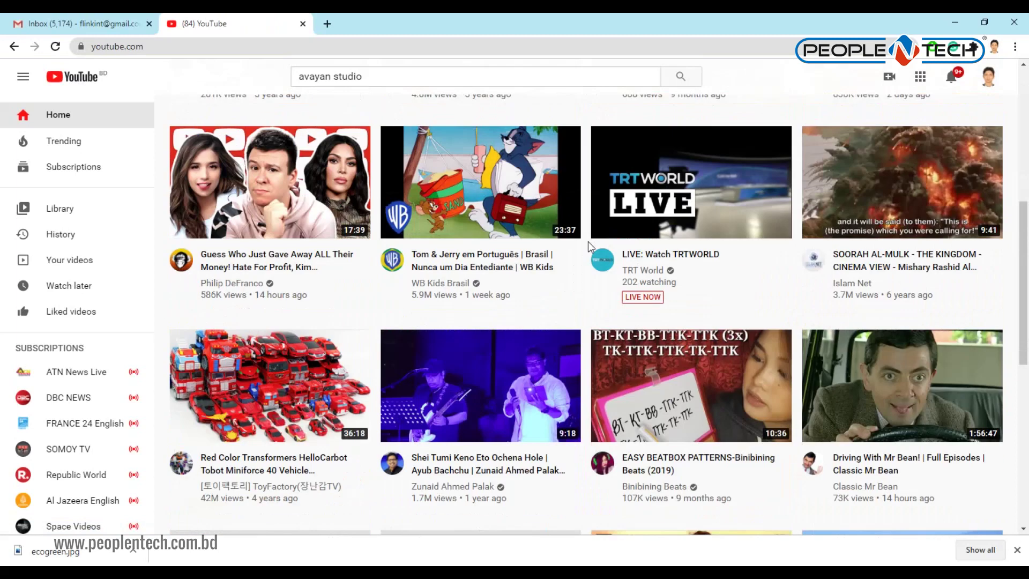
pyautogui.scroll(7, 587, 242)
pyautogui.click(63, 92)
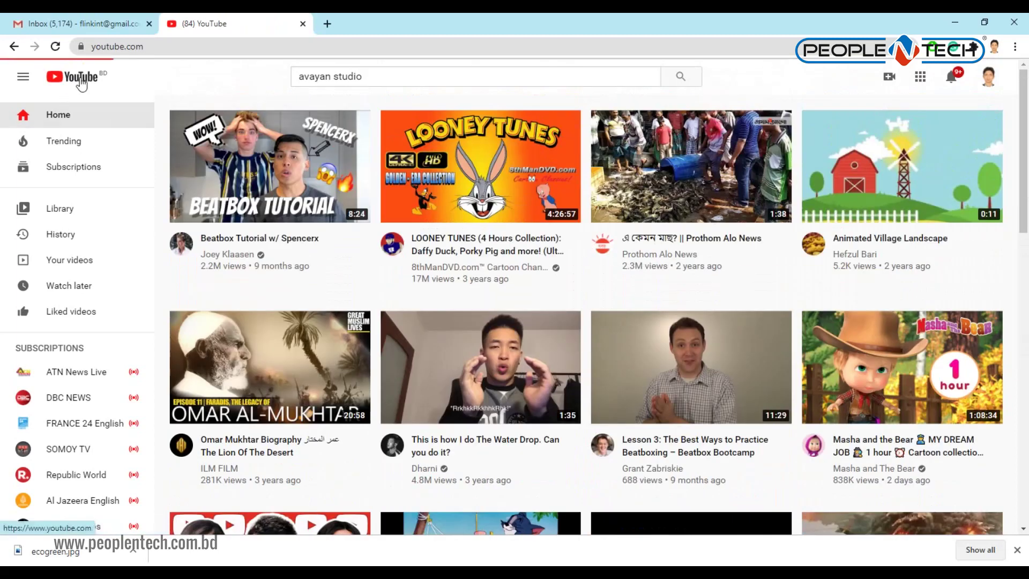